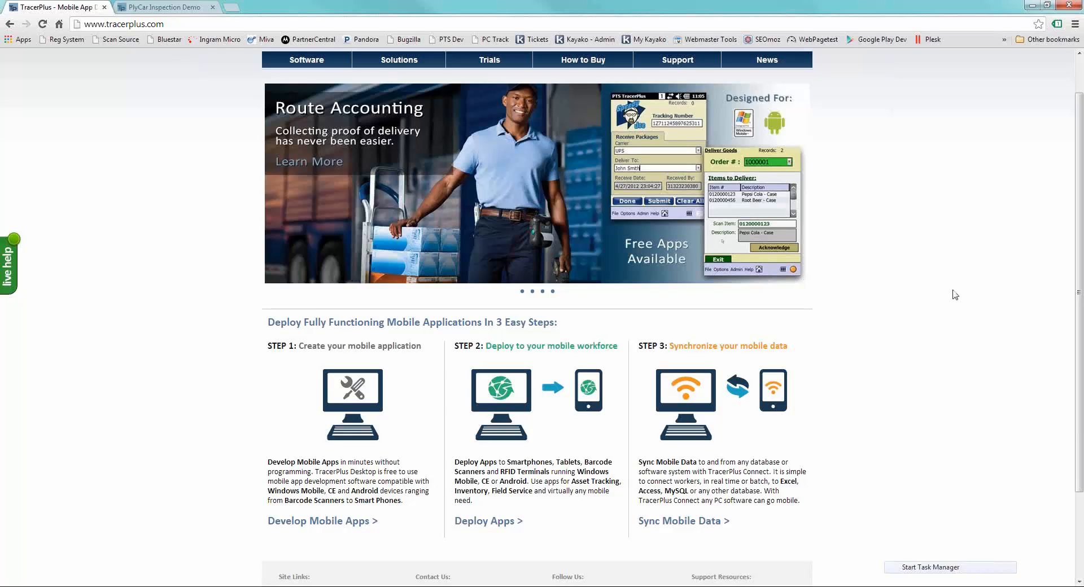
- Open the free trial page from the TracerPlus website's home page
{"action": "scroll", "coordinate": [954, 313], "scroll_direction": "up", "scroll_amount": 1}
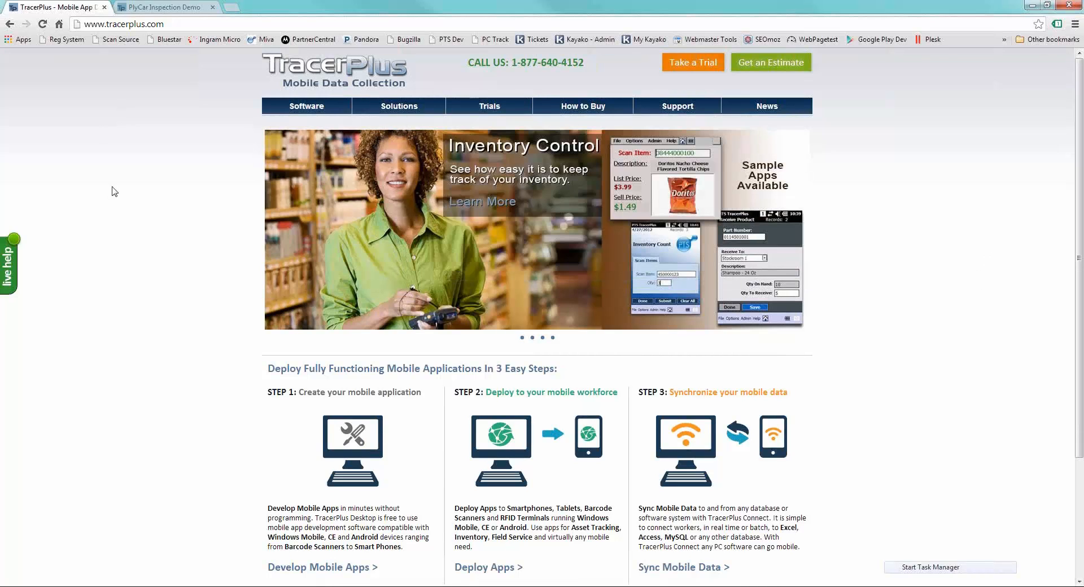
{"action": "left_click", "coordinate": [690, 63]}
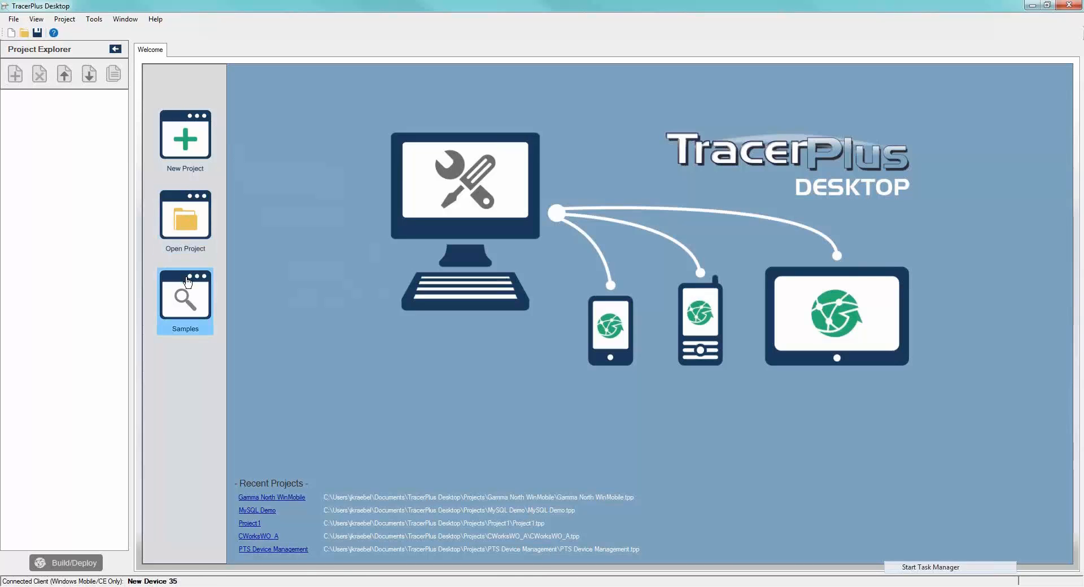
- In TracerPlus Desktop, look through the Asset Tracking sample projects and close the sample import without choosing one
{"action": "left_click", "coordinate": [188, 299]}
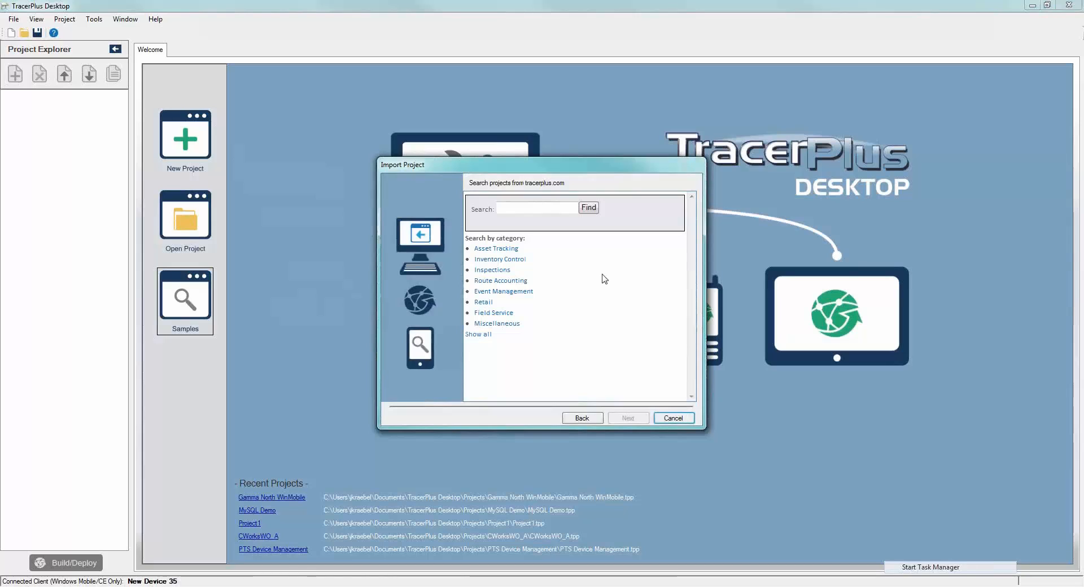
{"action": "left_click", "coordinate": [516, 249]}
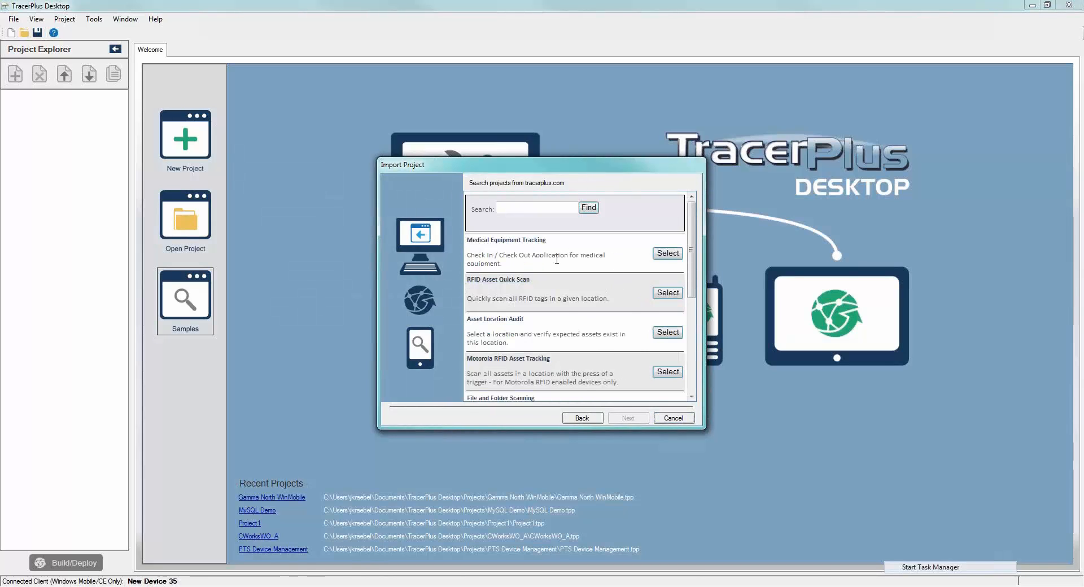
{"action": "left_click", "coordinate": [582, 418]}
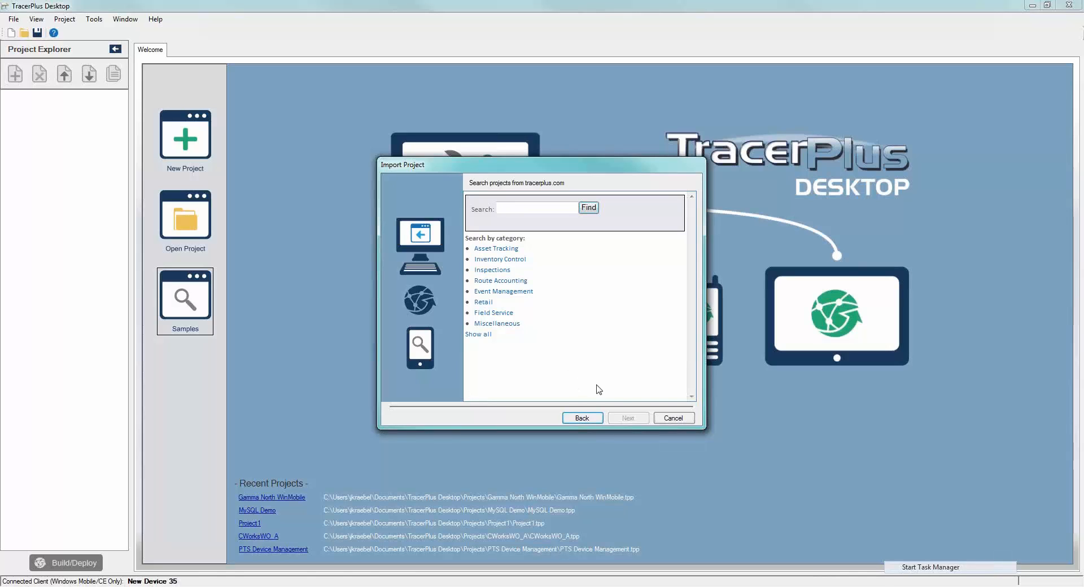
{"action": "left_click", "coordinate": [667, 419]}
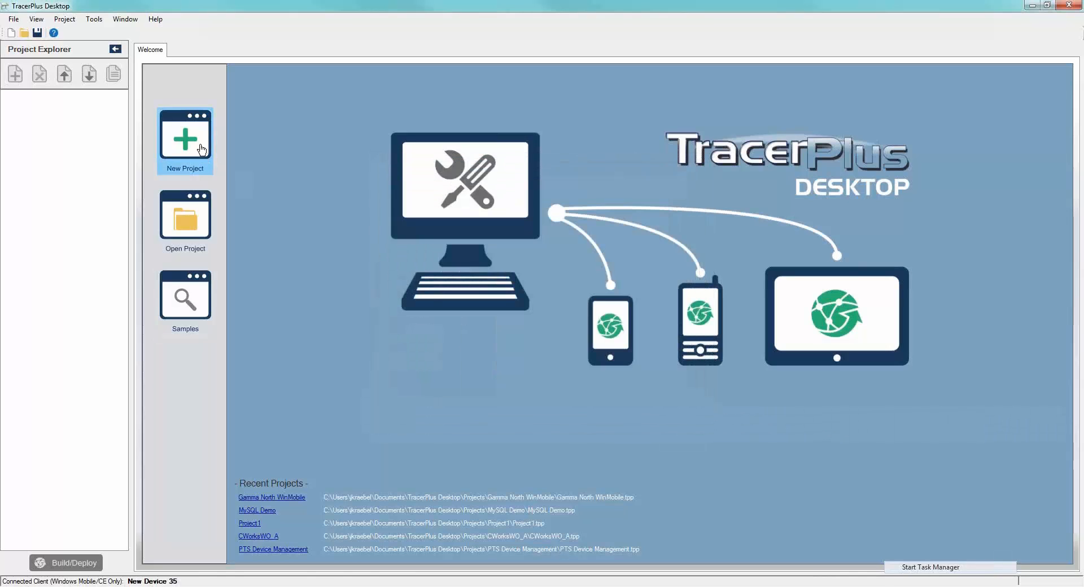
- Create a new project named WIP, keeping WindowsMobile as the OS platform
{"action": "left_click", "coordinate": [201, 149]}
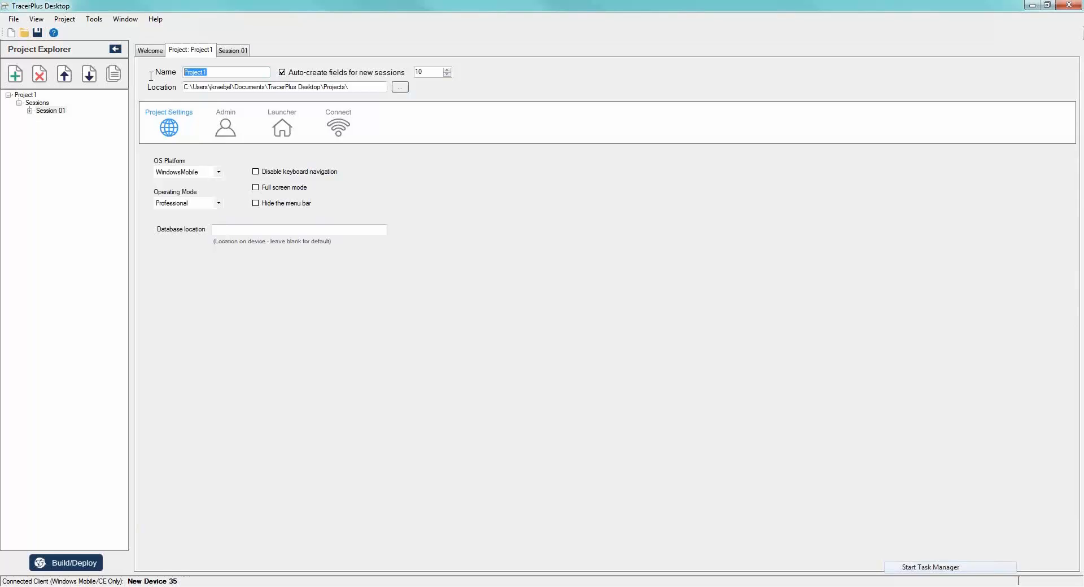
{"action": "type", "text": "WIP"}
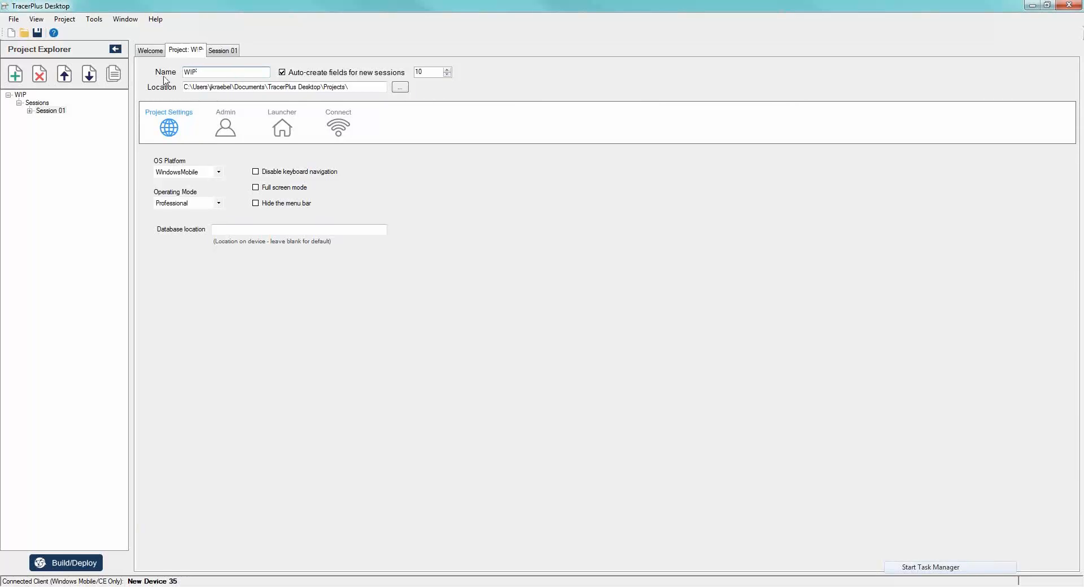
{"action": "left_click", "coordinate": [217, 174]}
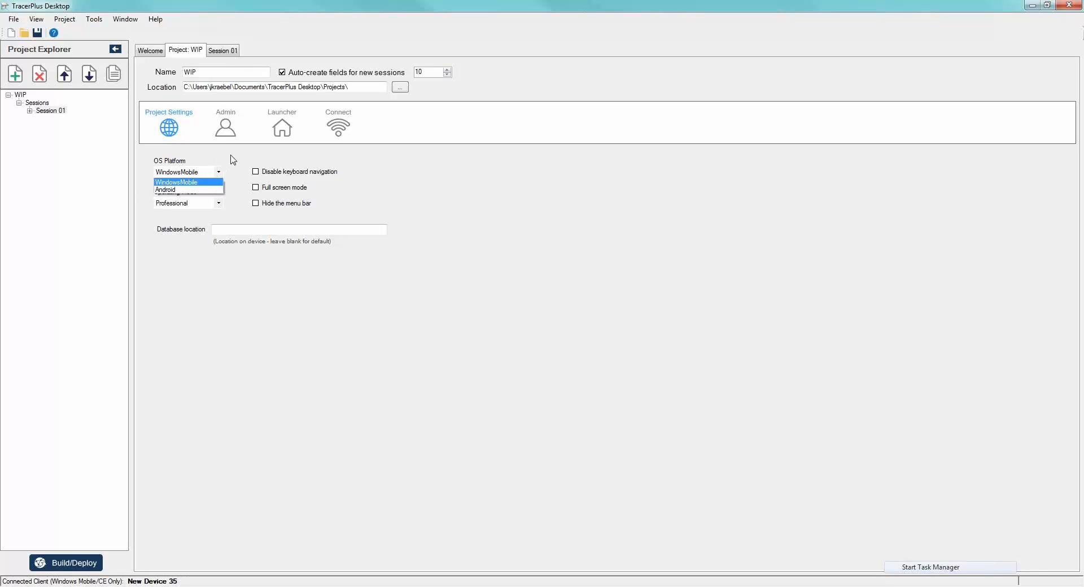
{"action": "left_click", "coordinate": [233, 160]}
{"action": "left_click", "coordinate": [219, 71]}
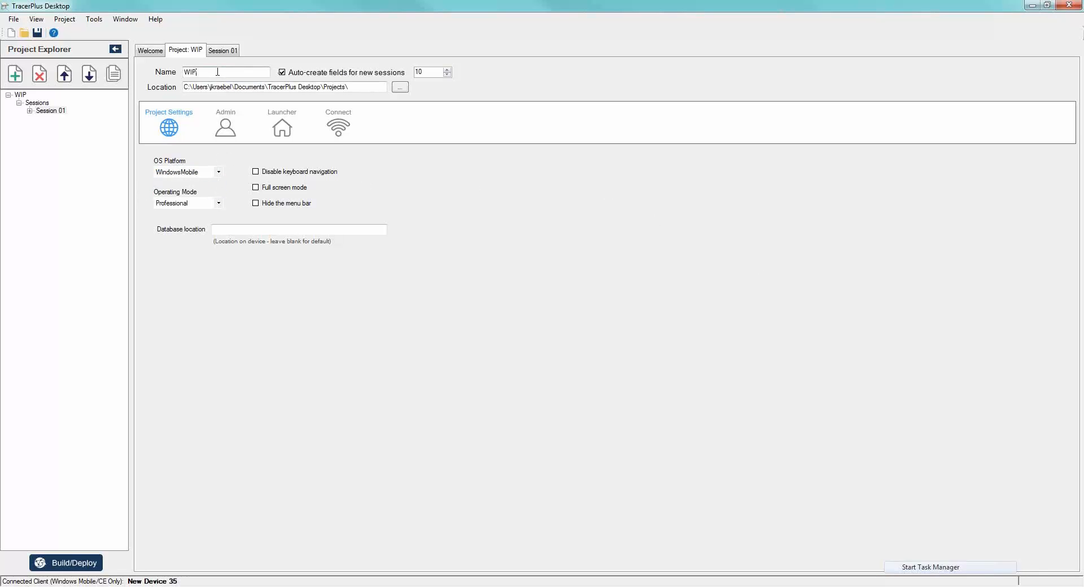
- Open the project's Session 01 and rename the session as WIP
{"action": "left_click", "coordinate": [51, 110]}
{"action": "left_click", "coordinate": [264, 71]}
{"action": "left_click_drag", "start_coordinate": [284, 71], "coordinate": [178, 80]}
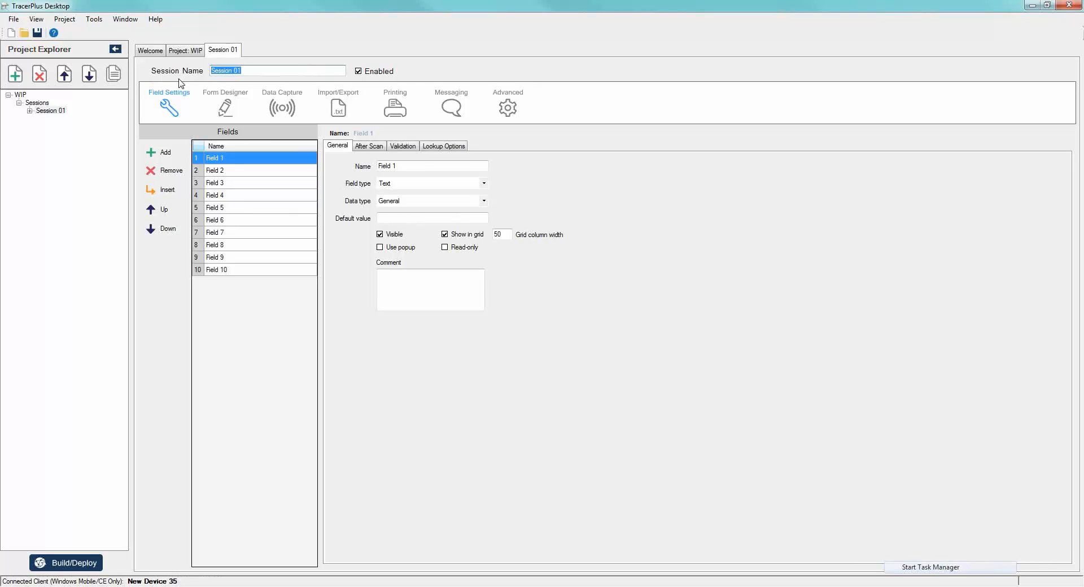
{"action": "type", "text": "WIP"}
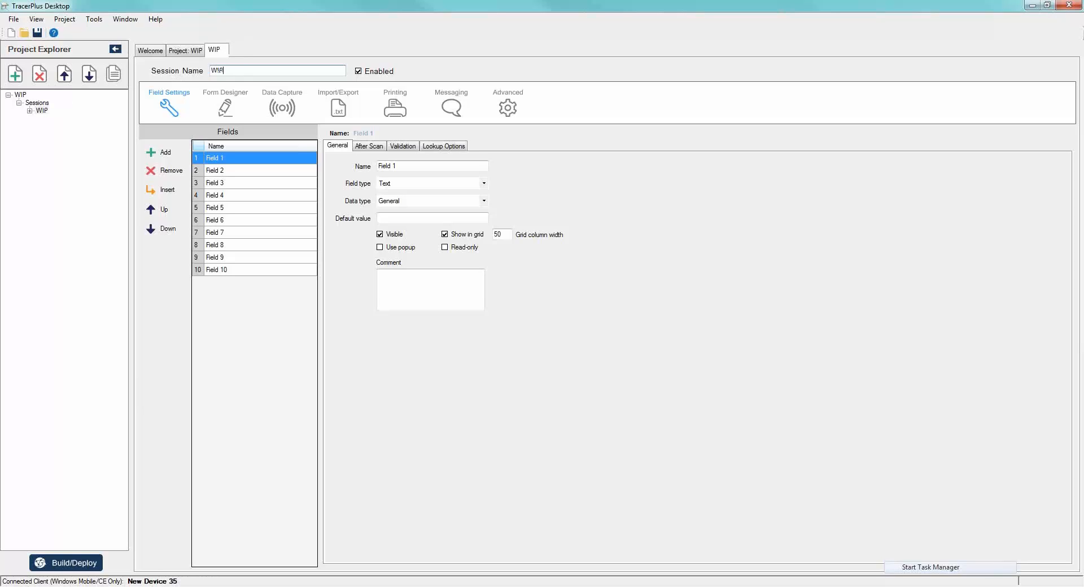
- Name the WIP session's first four fields Barcode, Stage, Date and User
{"action": "left_click", "coordinate": [232, 162]}
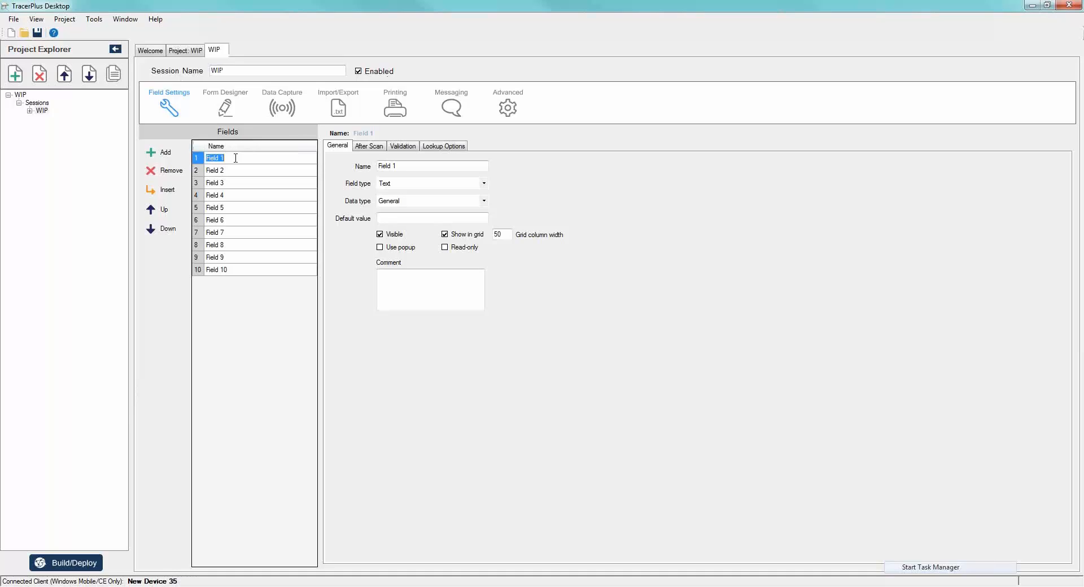
{"action": "type", "text": "Barcode"}
{"action": "key", "text": "Return"}
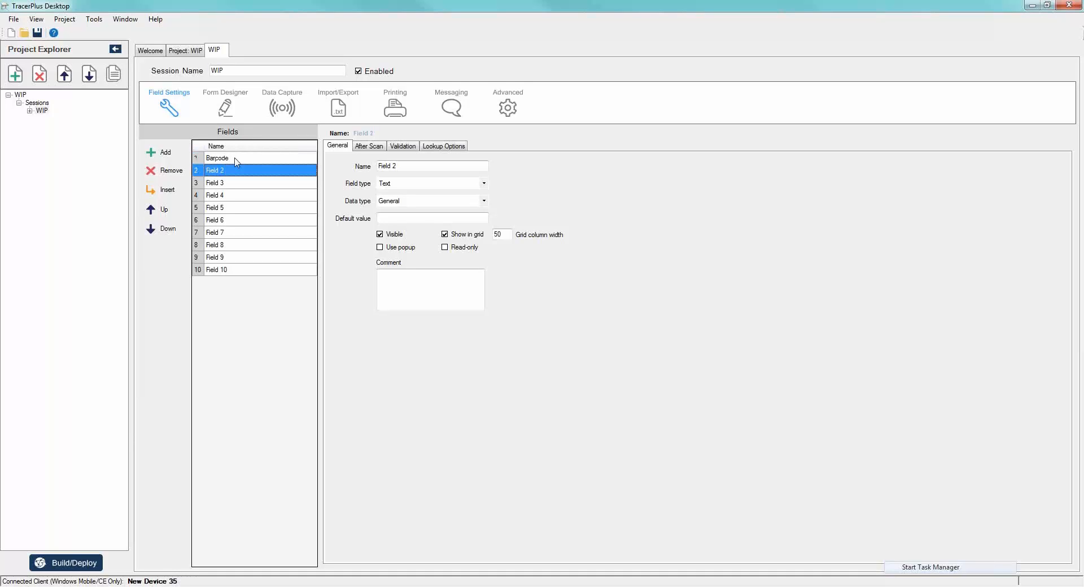
{"action": "type", "text": "Stage"}
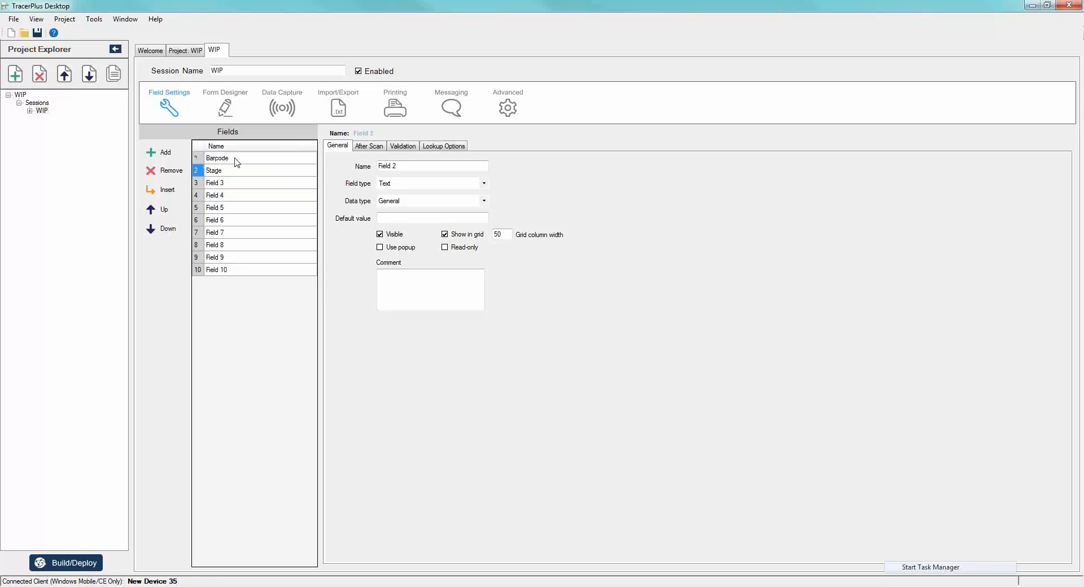
{"action": "key", "text": "Return"}
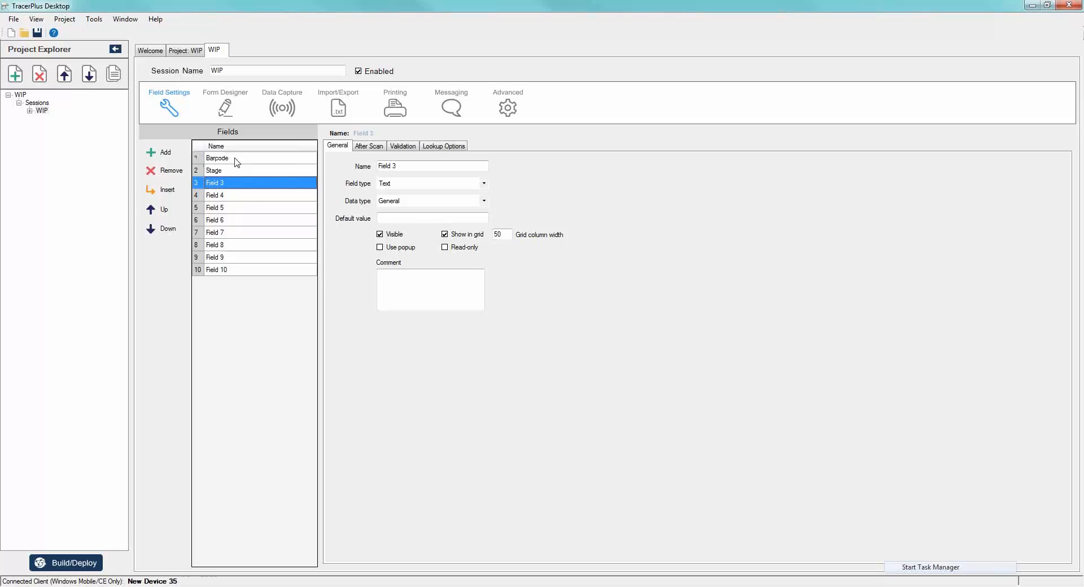
{"action": "type", "text": "Date"}
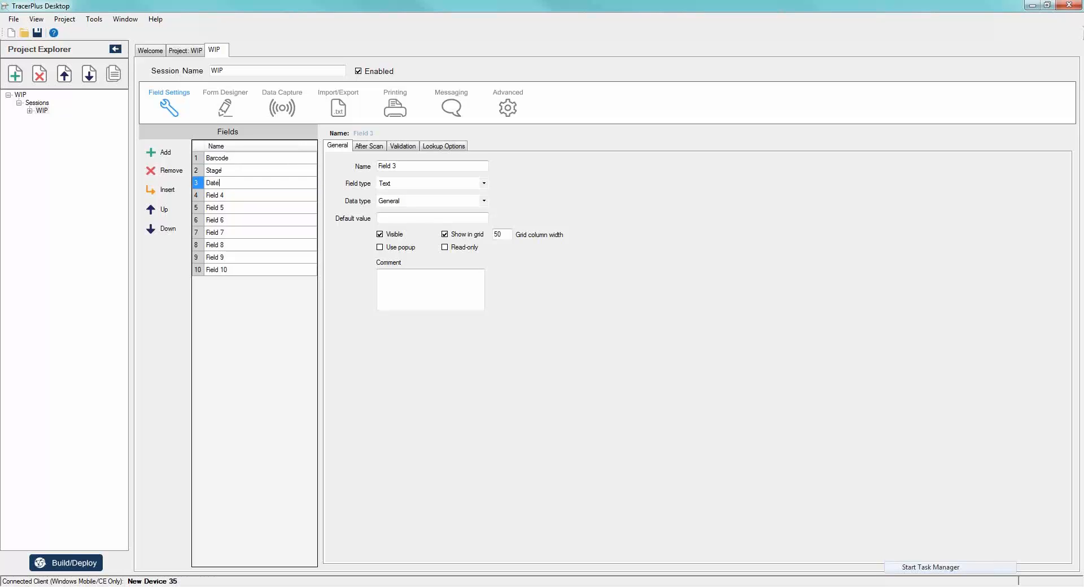
{"action": "key", "text": "Return"}
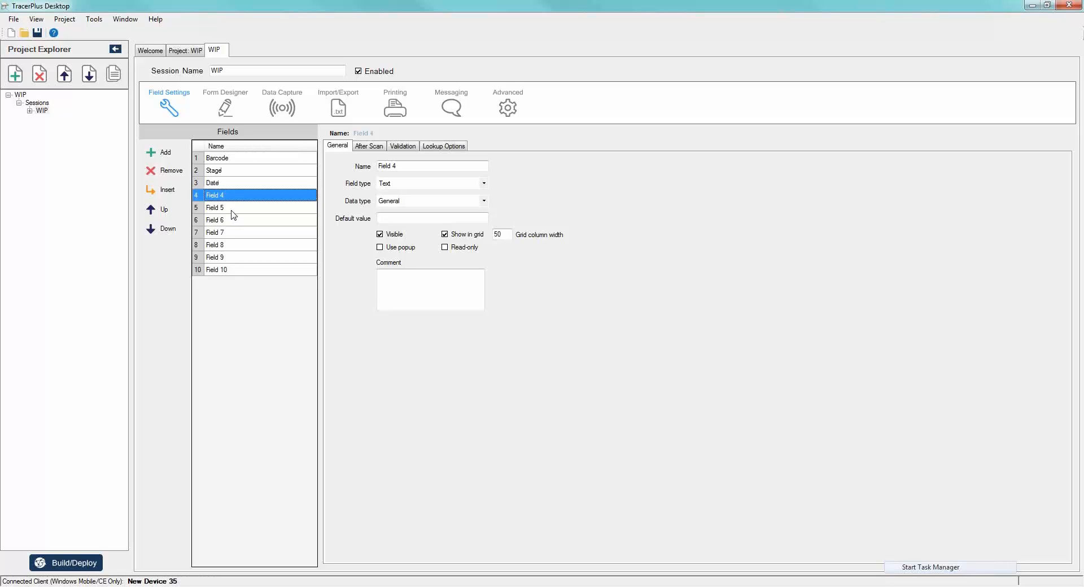
{"action": "type", "text": "User"}
{"action": "key", "text": "Return"}
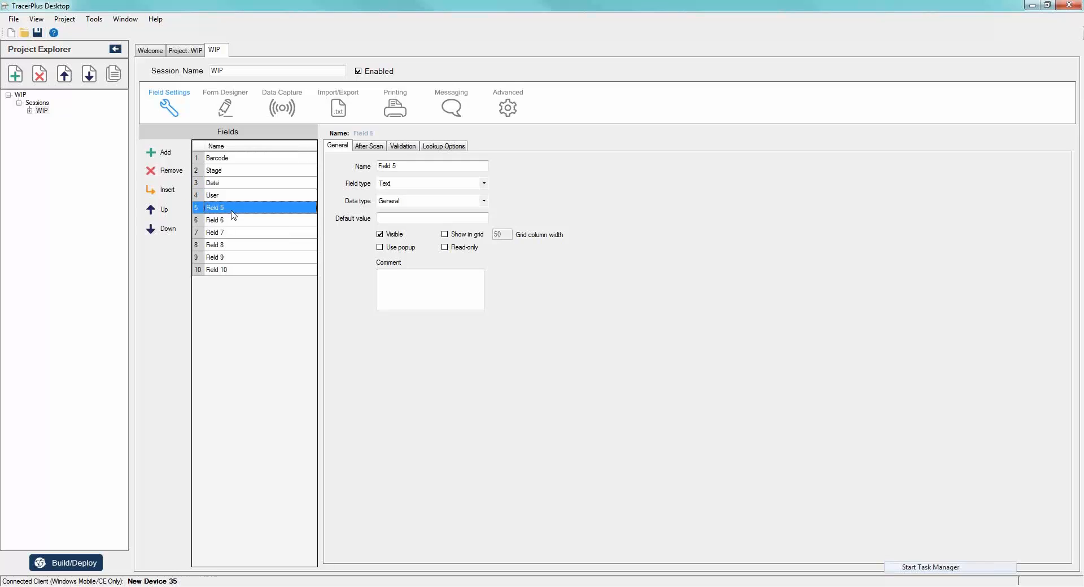
- Remove the unused fields, Field 5 to Field 10, from the WIP session
{"action": "left_click", "coordinate": [163, 175]}
{"action": "left_click", "coordinate": [164, 176]}
{"action": "left_click", "coordinate": [164, 175]}
{"action": "left_click", "coordinate": [165, 177]}
{"action": "left_click", "coordinate": [166, 176]}
{"action": "left_click", "coordinate": [167, 177]}
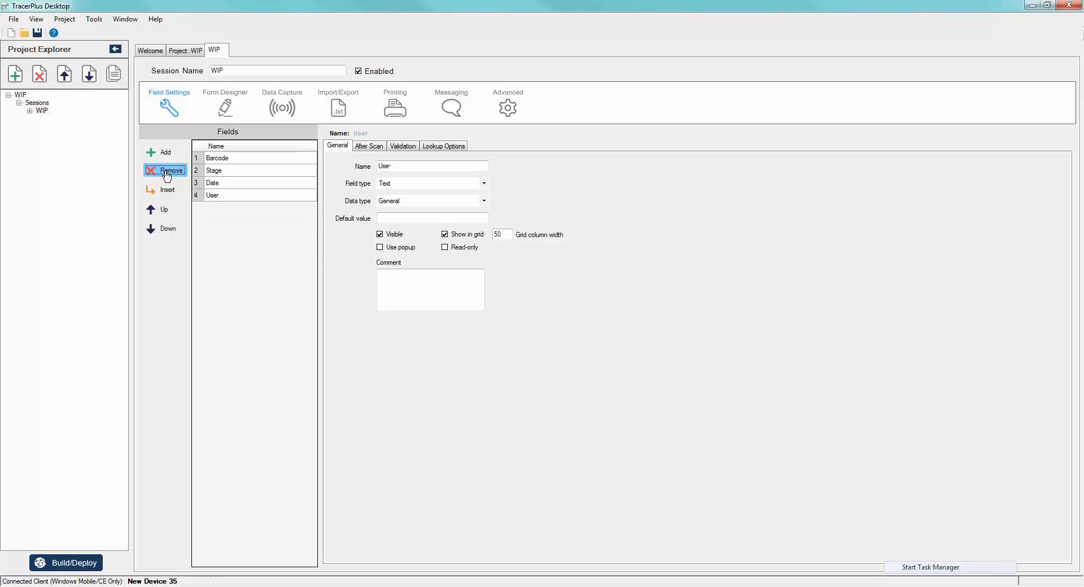
- Set the Stage field's field type to Drop Down
{"action": "left_click", "coordinate": [241, 164]}
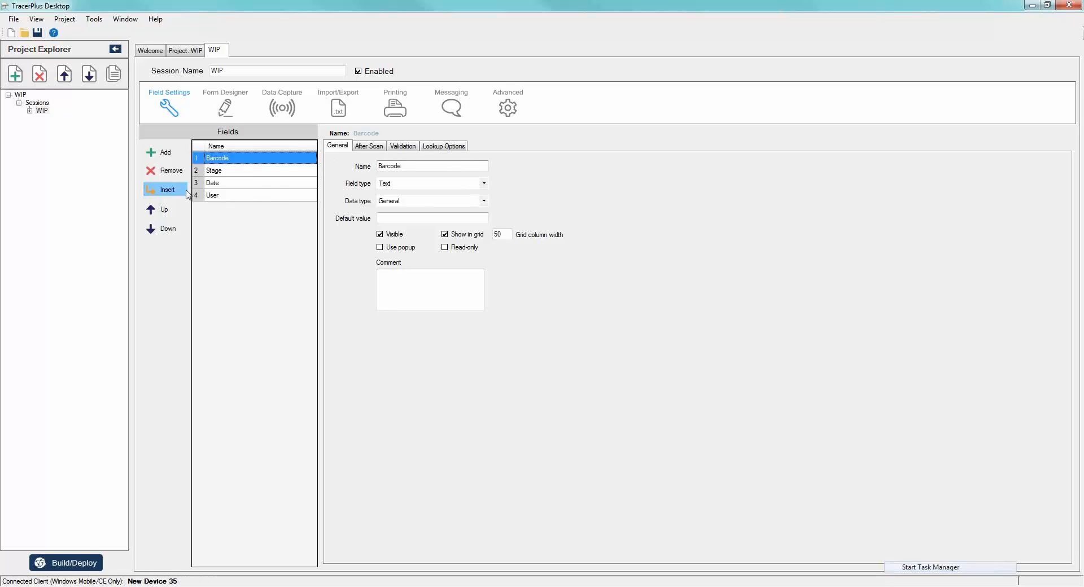
{"action": "left_click", "coordinate": [251, 171]}
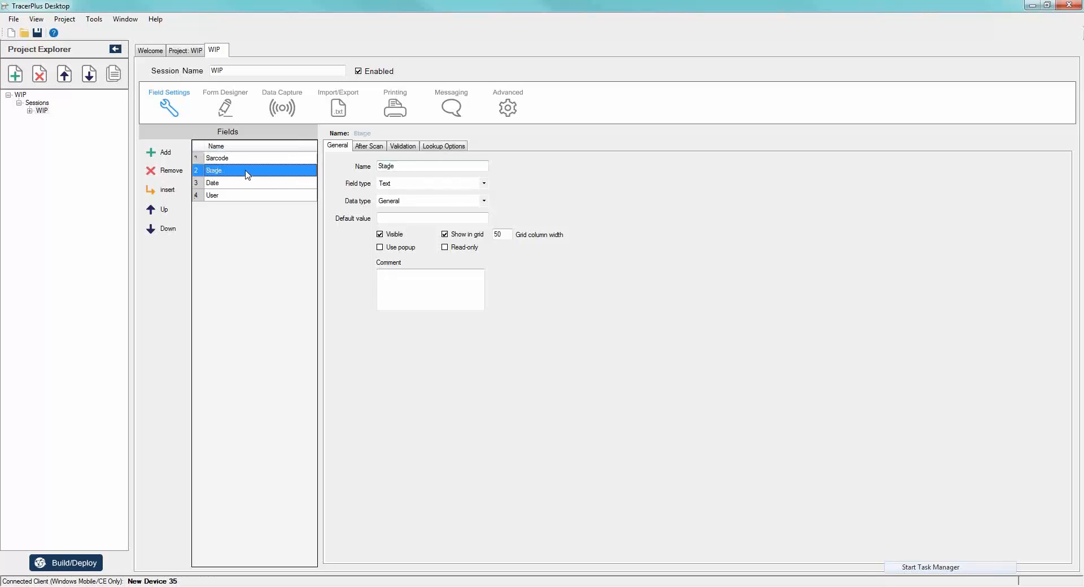
{"action": "left_click", "coordinate": [483, 183]}
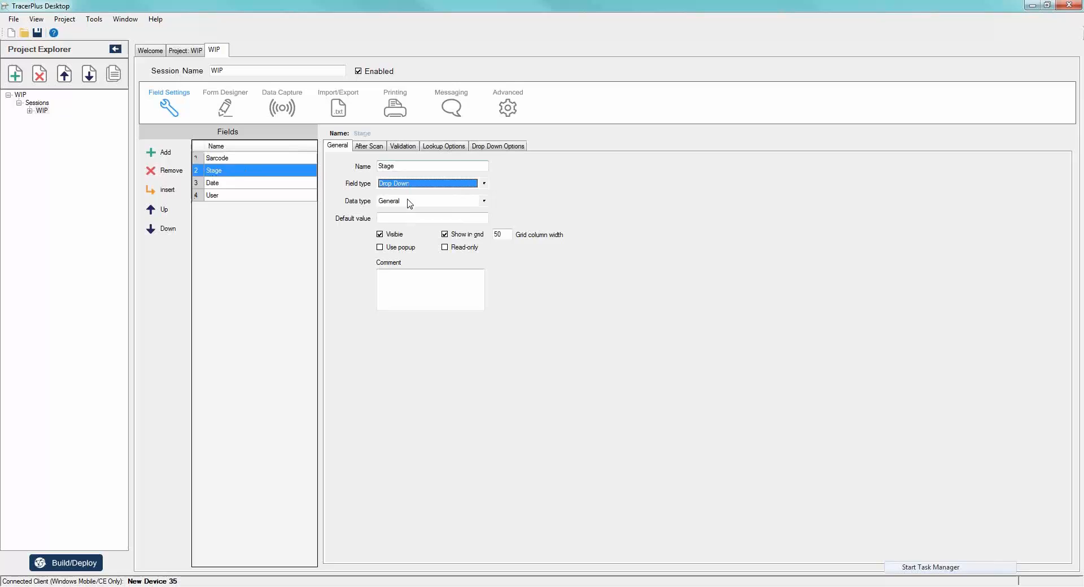
- Fill the Stage field's drop-down list with the display values Assembly, Final Inspection, Shipped, On Site and Installed
{"action": "left_click", "coordinate": [498, 145]}
{"action": "left_click", "coordinate": [355, 192]}
{"action": "left_click", "coordinate": [365, 190]}
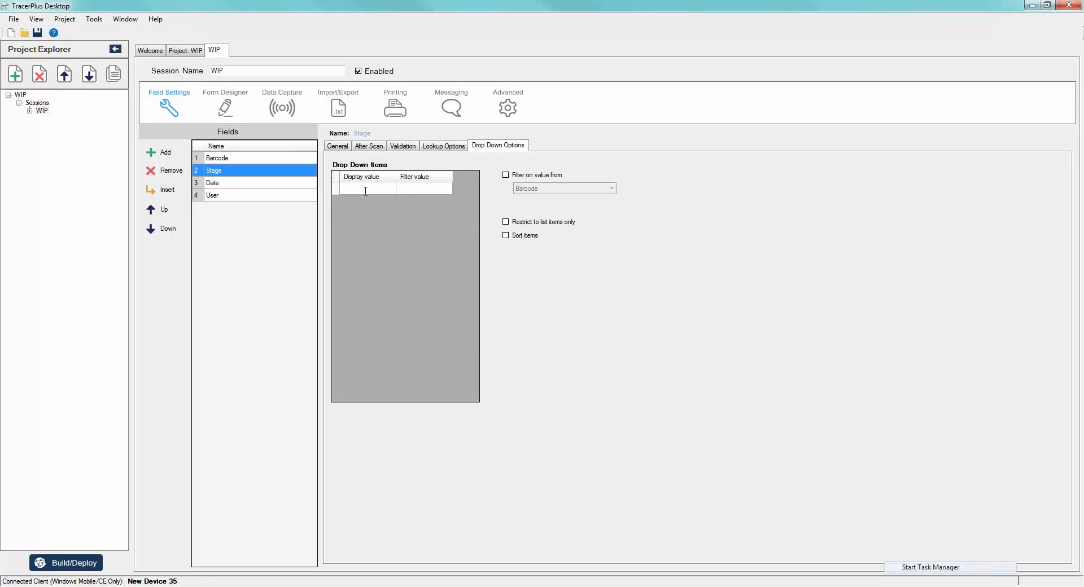
{"action": "type", "text": "Assembl"}
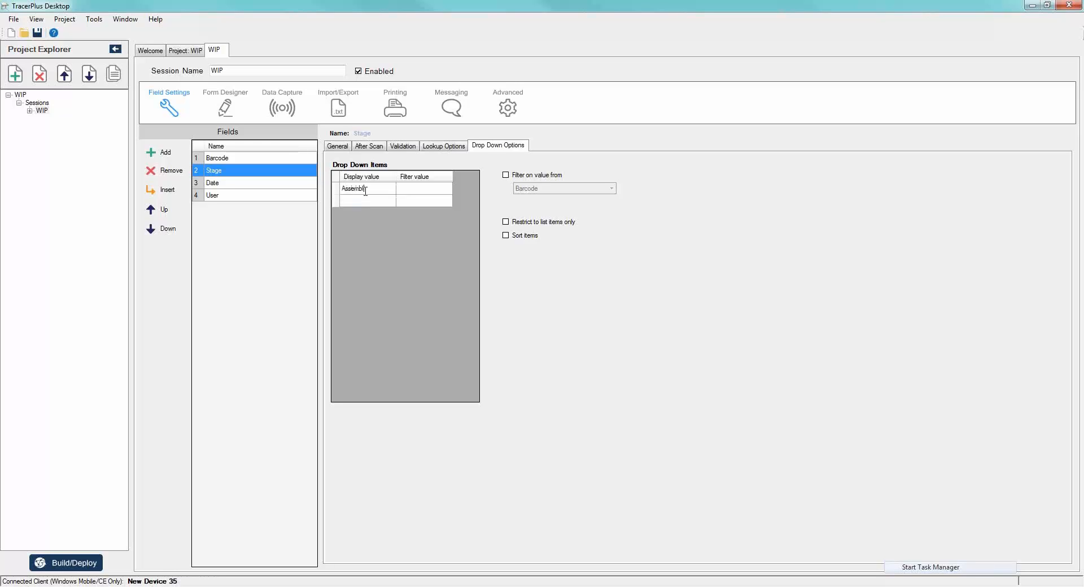
{"action": "type", "text": "y"}
{"action": "key", "text": "Return"}
{"action": "type", "text": "Final Inspection"}
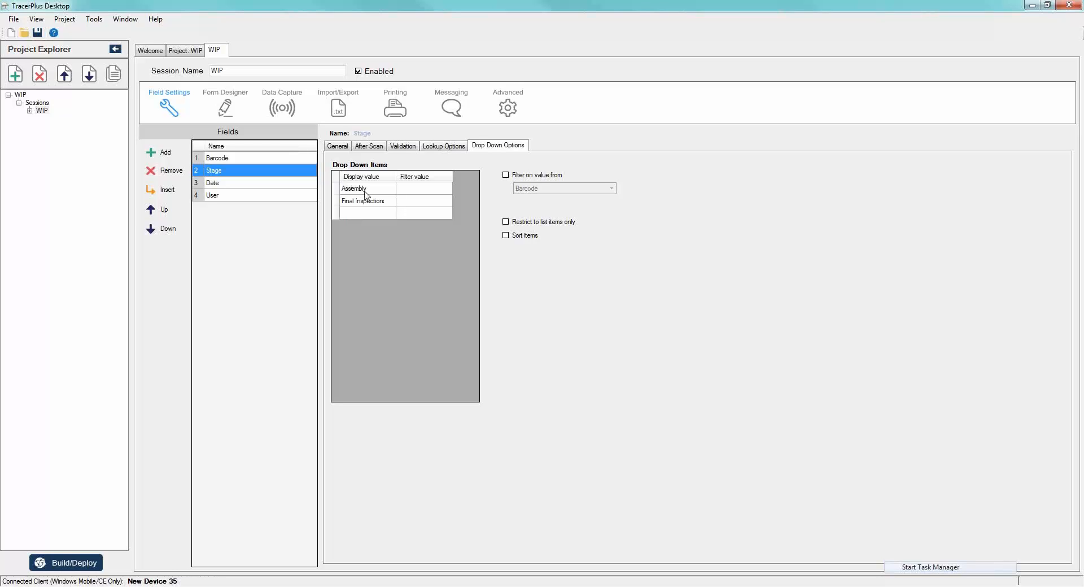
{"action": "key", "text": "Return"}
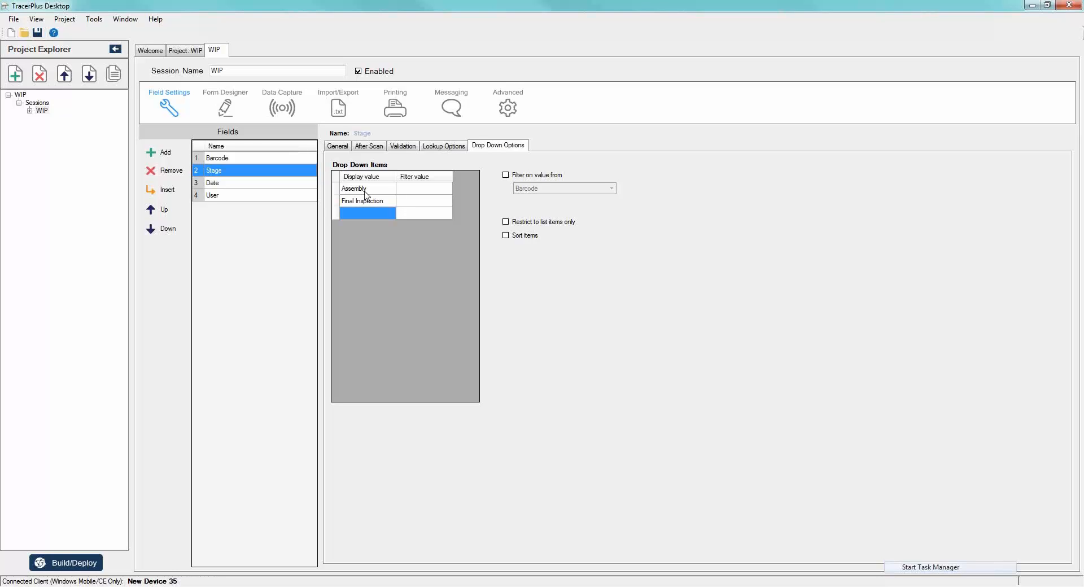
{"action": "type", "text": "Shipped"}
{"action": "key", "text": "Return"}
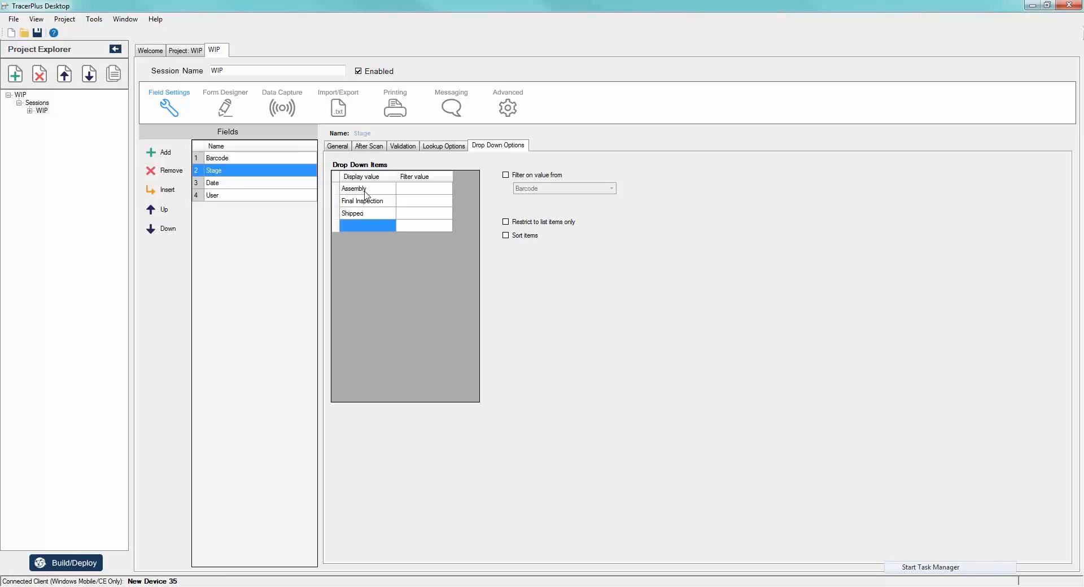
{"action": "type", "text": "Oh"}
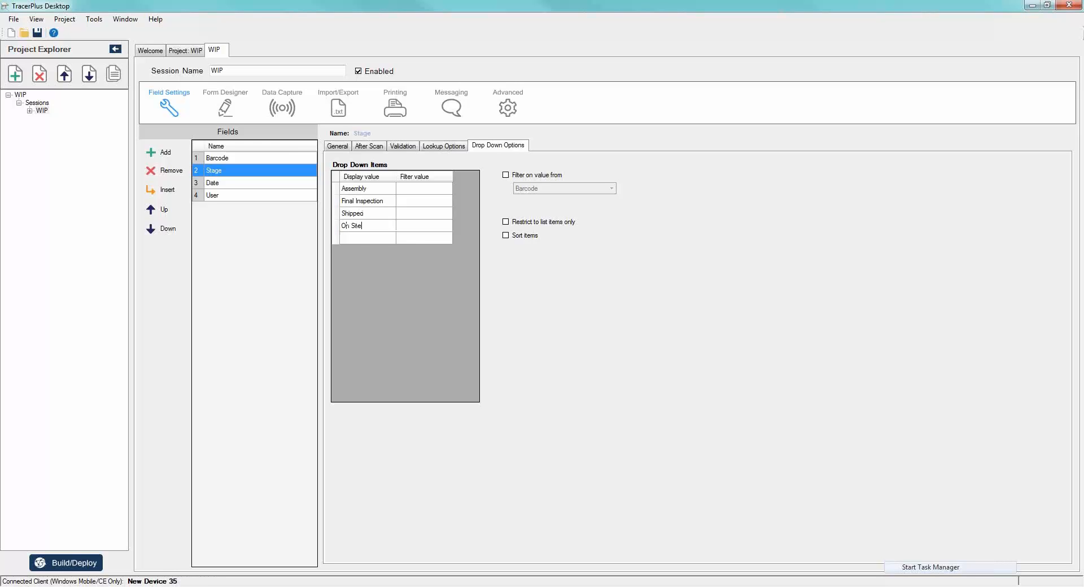
{"action": "key", "text": "Return"}
{"action": "type", "text": "Installa"}
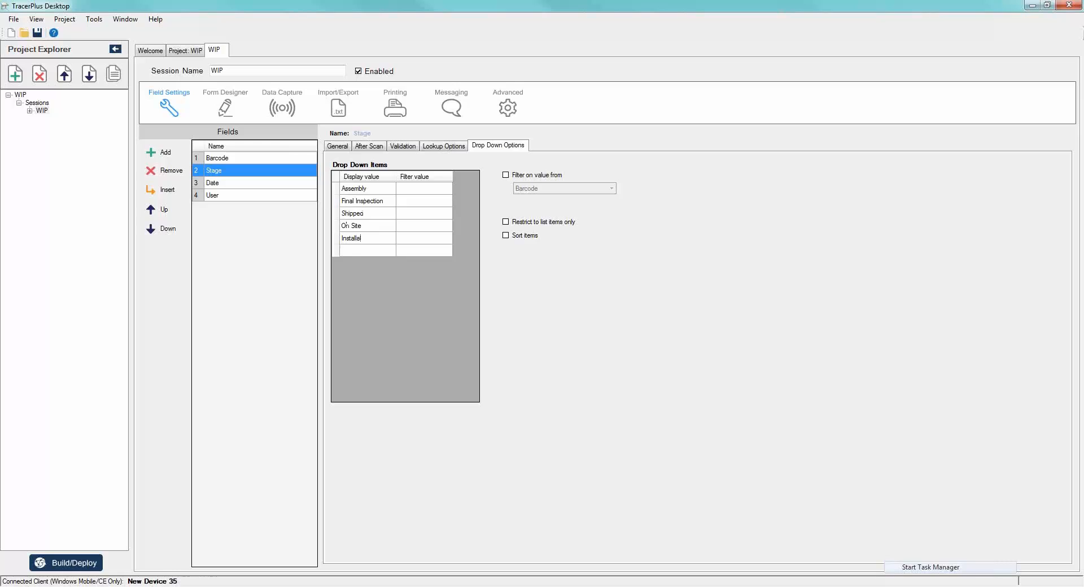
{"action": "key", "text": "BackSpace"}
{"action": "type", "text": "ed"}
{"action": "key", "text": "Return"}
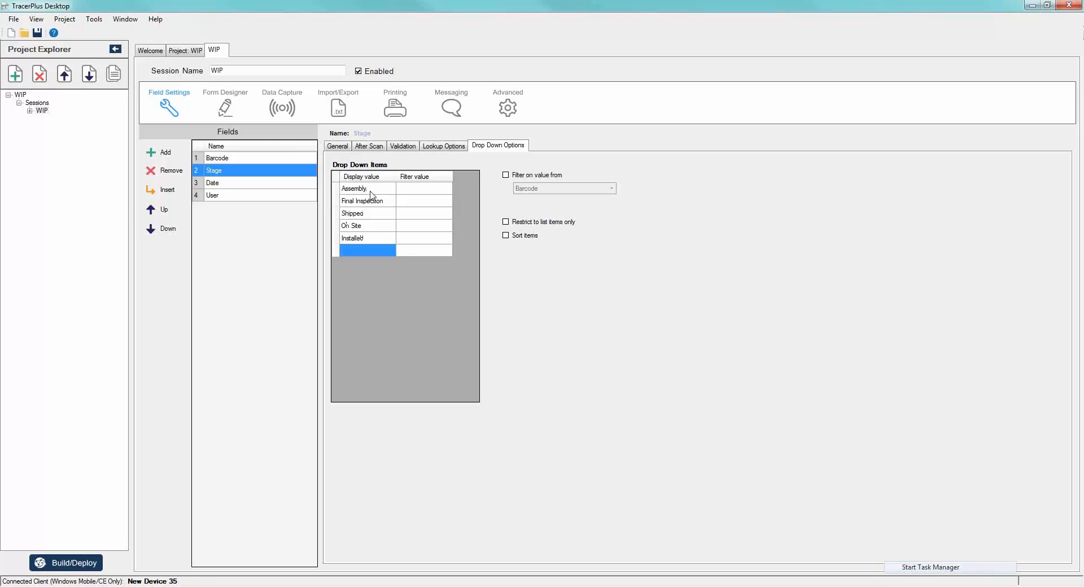
- Set the Date field's data type to DateTime
{"action": "left_click", "coordinate": [232, 186]}
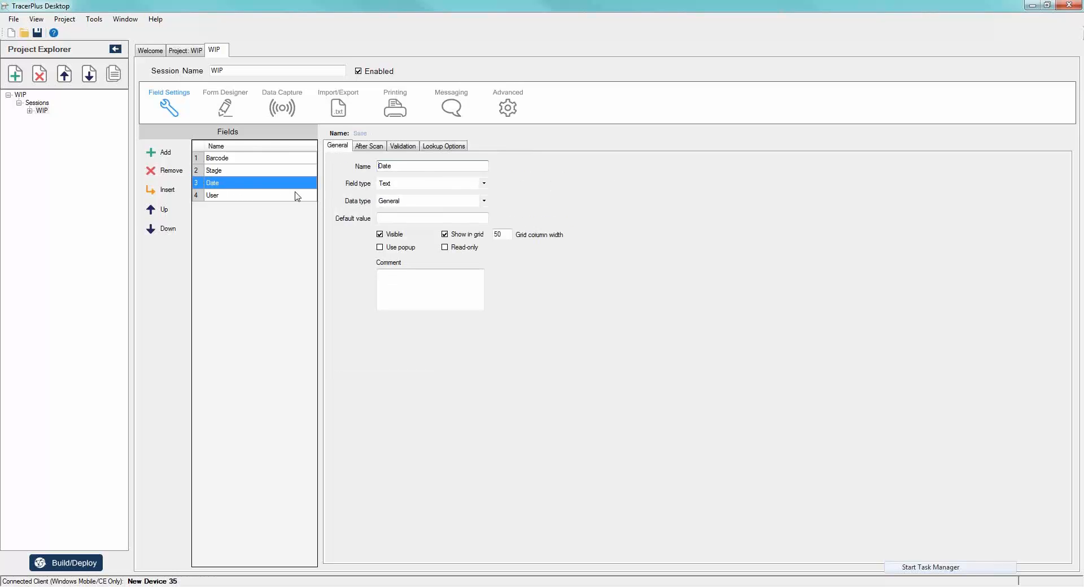
{"action": "left_click", "coordinate": [484, 201]}
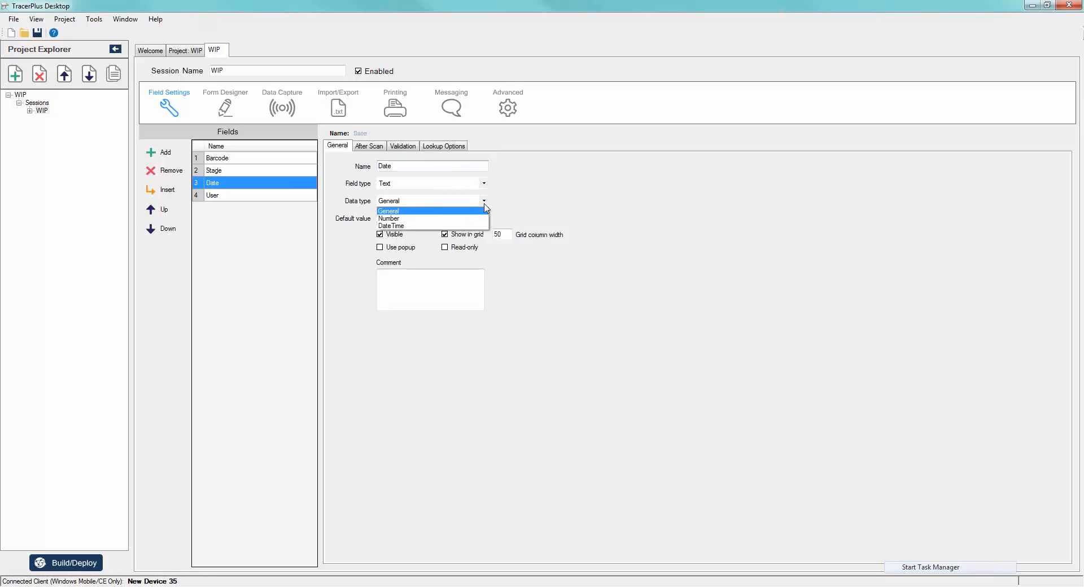
{"action": "left_click", "coordinate": [400, 226]}
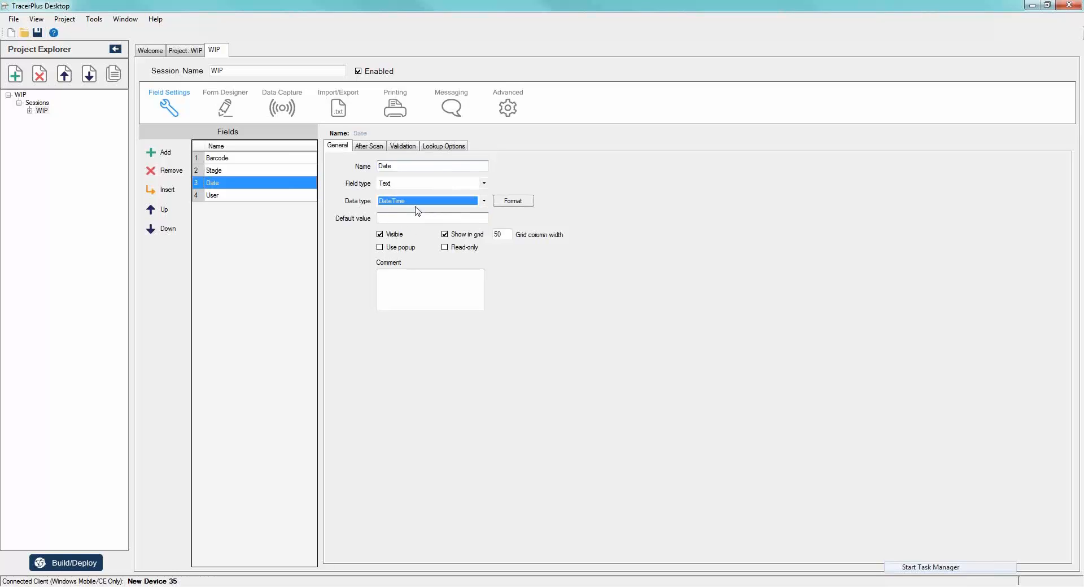
- Format the Date field with date format M/dd/yyyy and time format h:mm:ss t"M"
{"action": "left_click", "coordinate": [529, 202]}
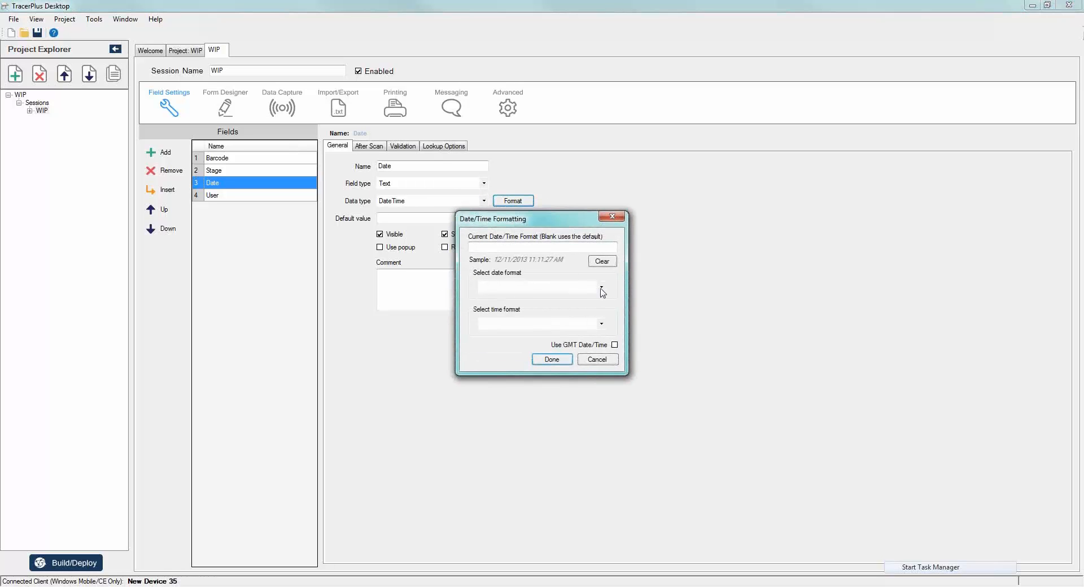
{"action": "left_click", "coordinate": [602, 289]}
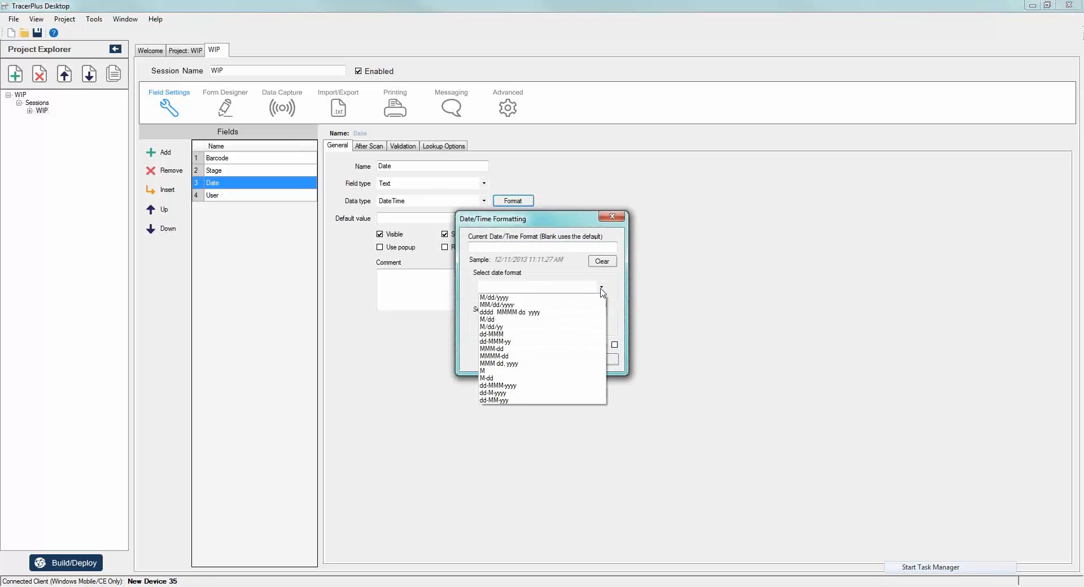
{"action": "left_click", "coordinate": [507, 298]}
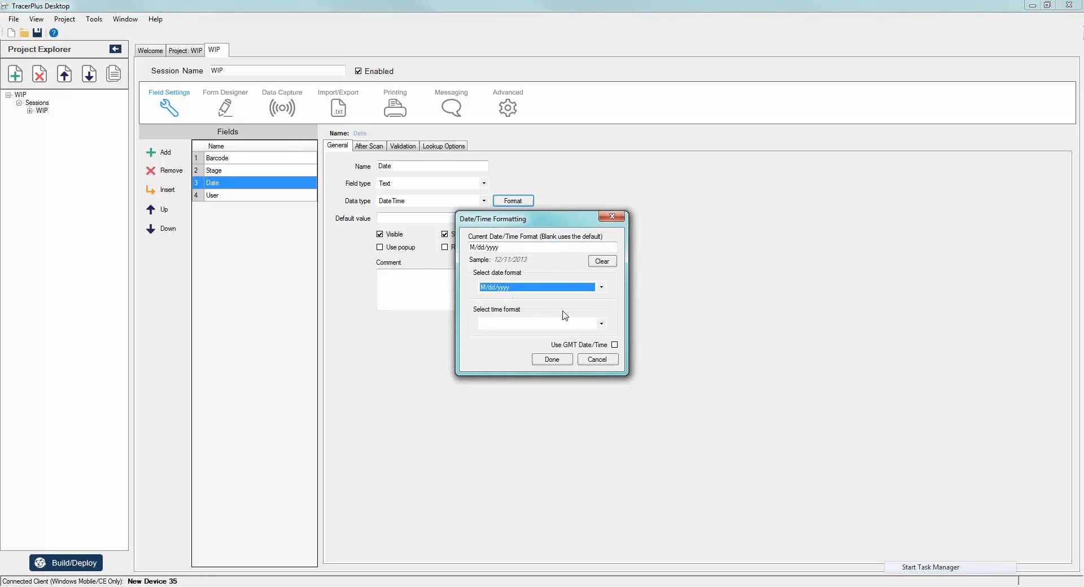
{"action": "left_click", "coordinate": [601, 325]}
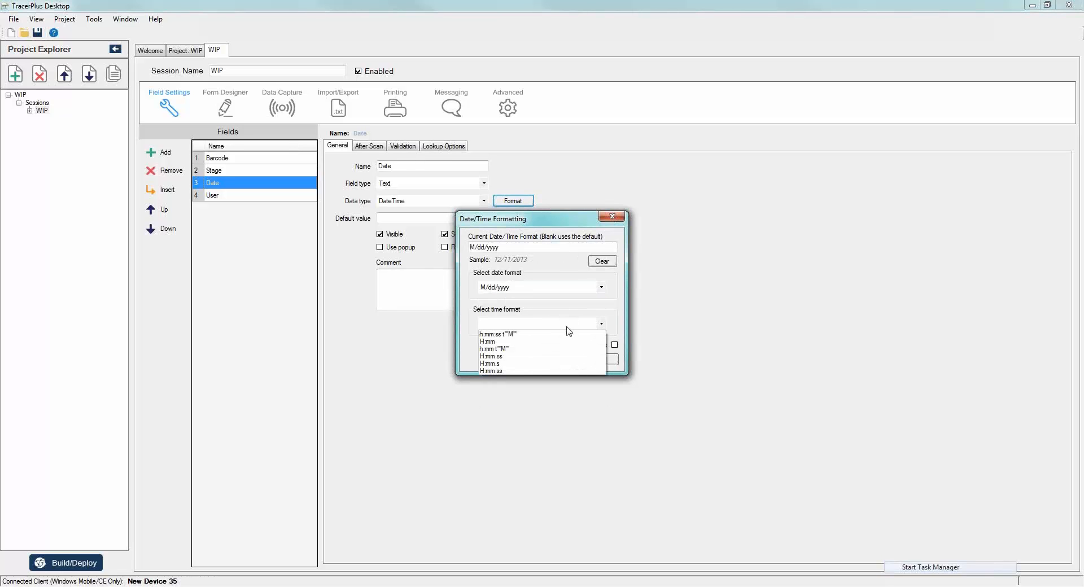
{"action": "left_click", "coordinate": [513, 334]}
{"action": "left_click", "coordinate": [552, 359]}
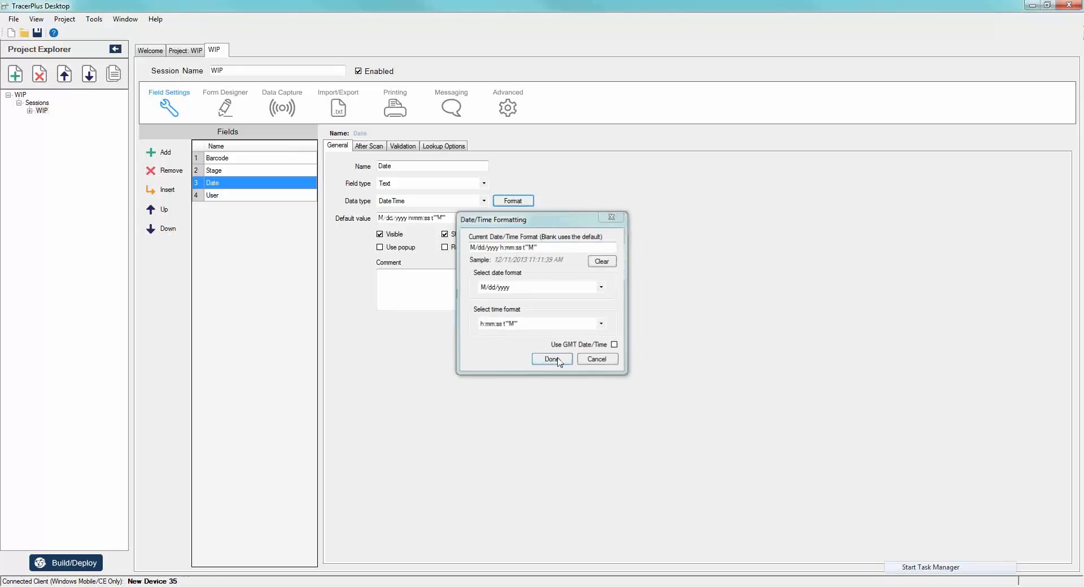
- Set the User field's field type to Variable and its variable type to Device
{"action": "left_click", "coordinate": [233, 197]}
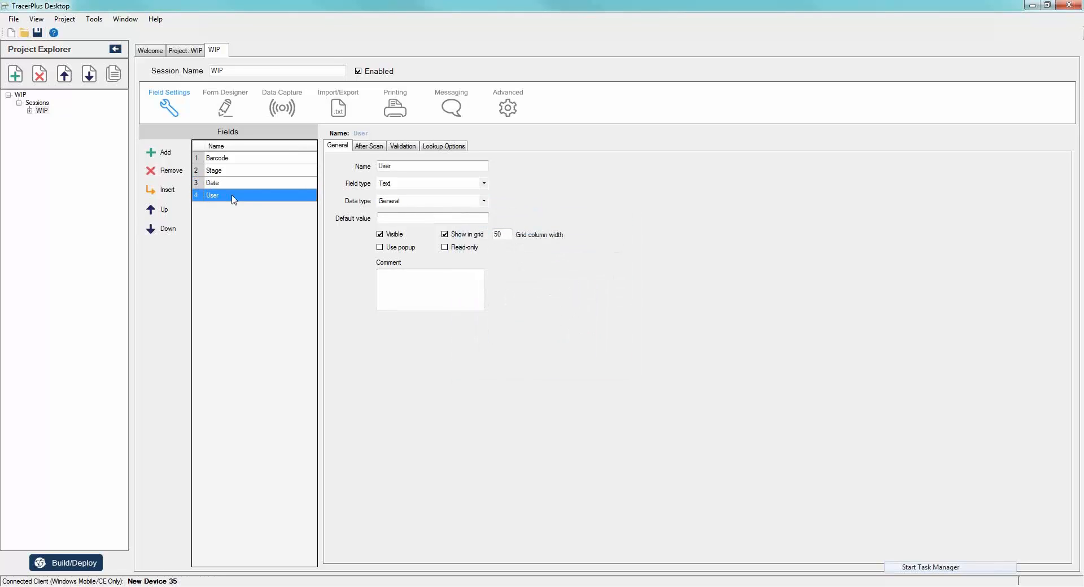
{"action": "left_click", "coordinate": [483, 183]}
{"action": "left_click", "coordinate": [381, 216]}
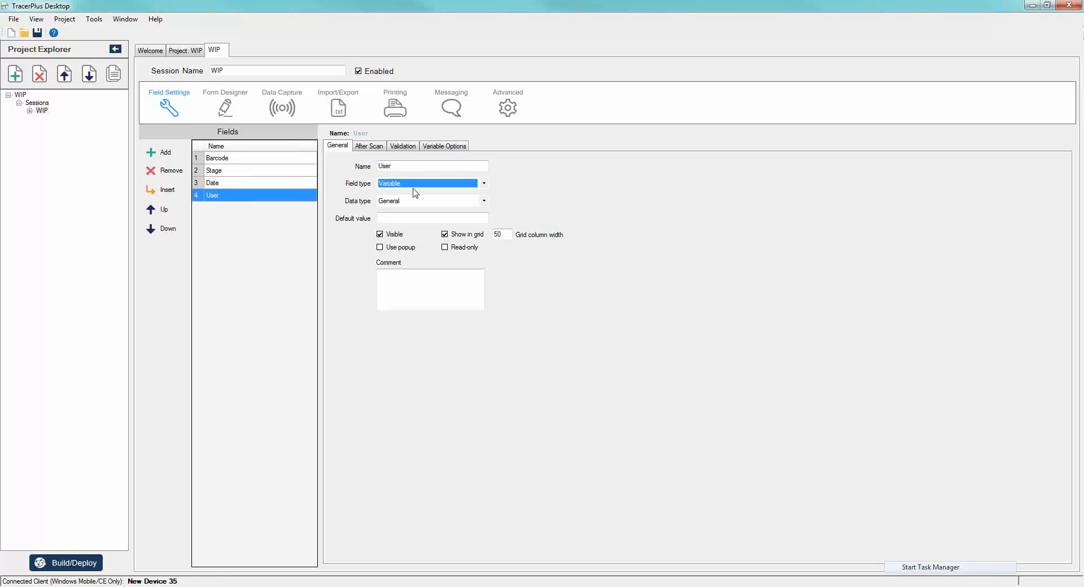
{"action": "left_click", "coordinate": [452, 146]}
{"action": "left_click", "coordinate": [440, 175]}
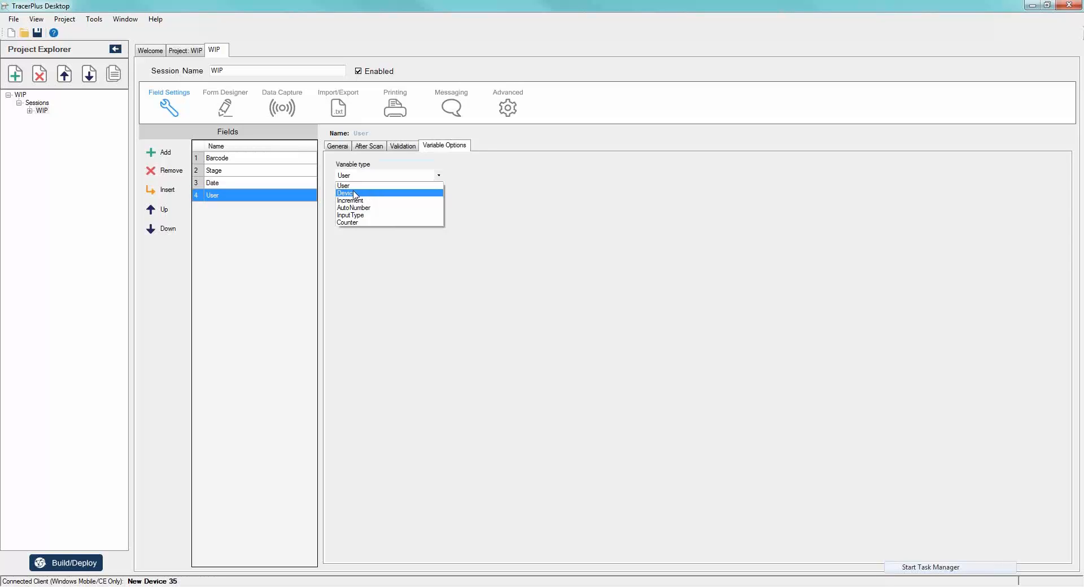
{"action": "left_click", "coordinate": [354, 193]}
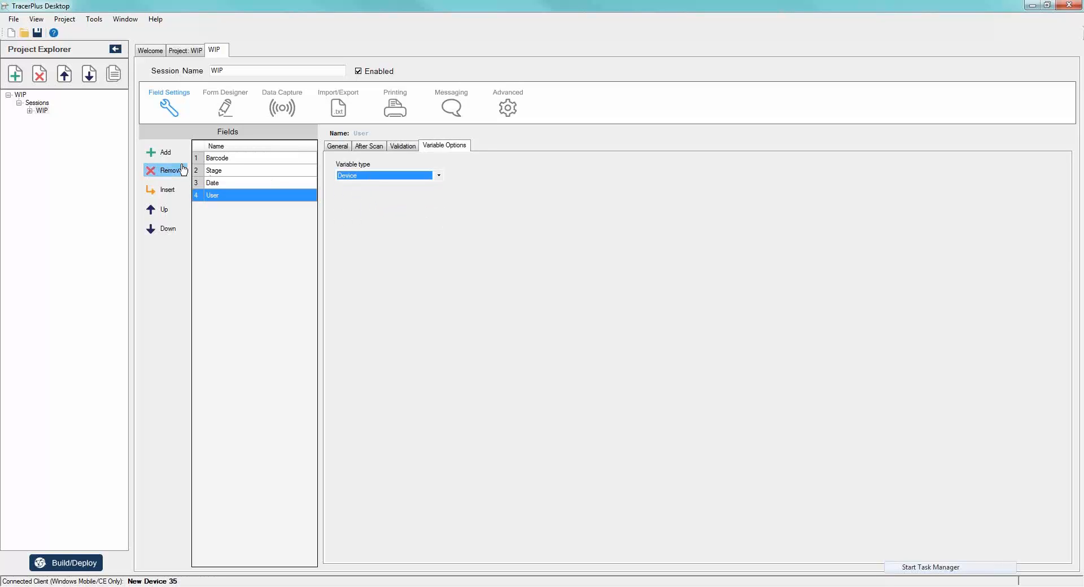
- Set the Stage field to auto submit after scan and go to the Barcode field
{"action": "left_click", "coordinate": [228, 162]}
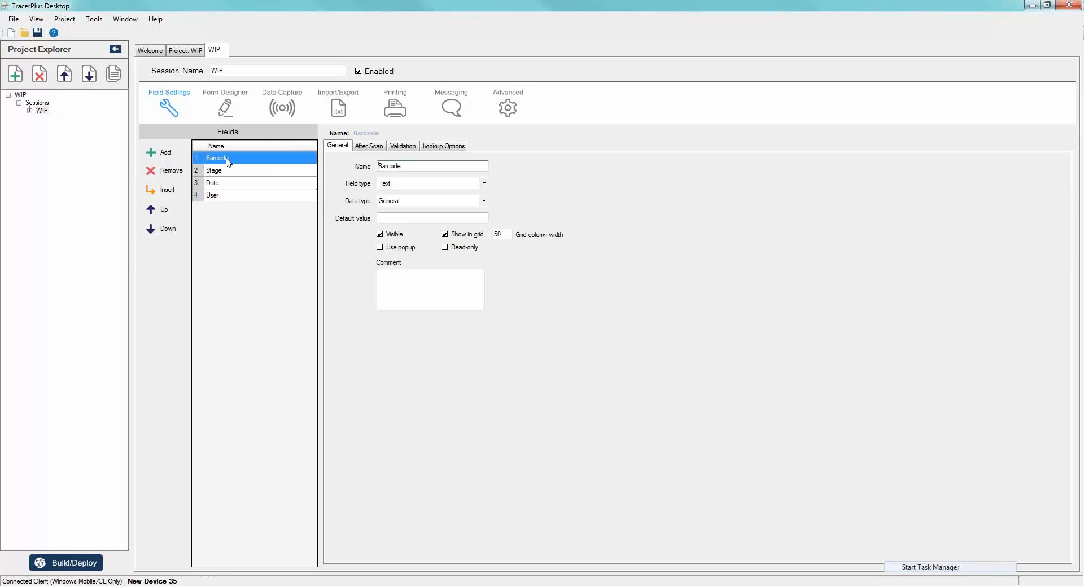
{"action": "left_click", "coordinate": [367, 148]}
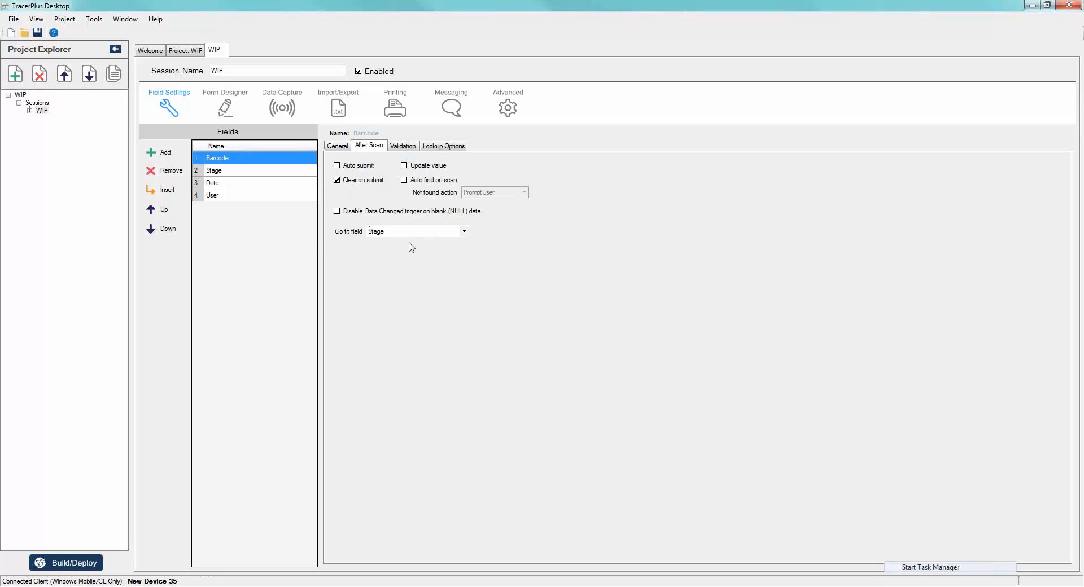
{"action": "left_click", "coordinate": [230, 172]}
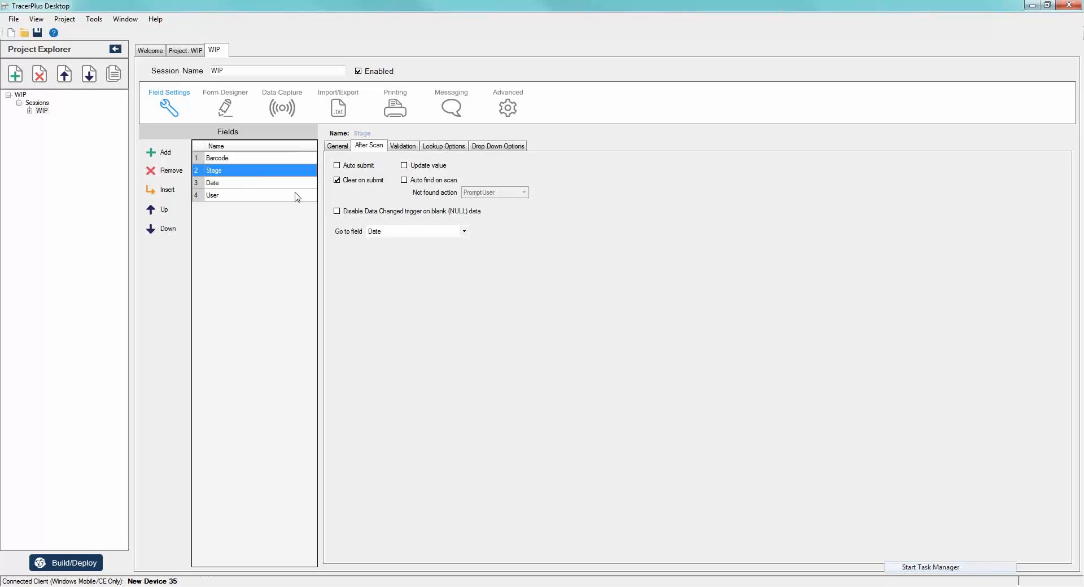
{"action": "left_click", "coordinate": [464, 231]}
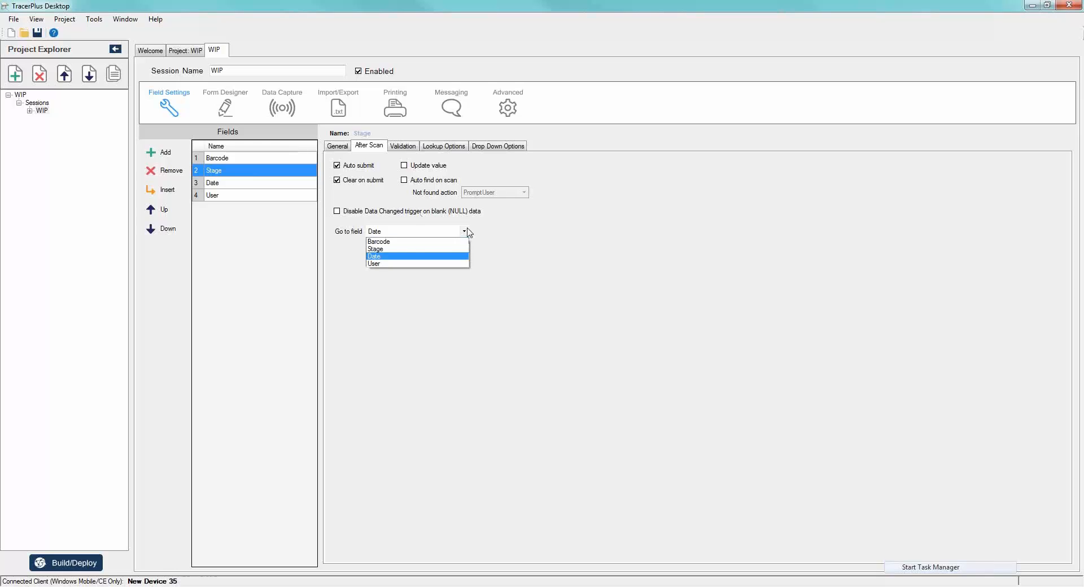
{"action": "left_click", "coordinate": [386, 243]}
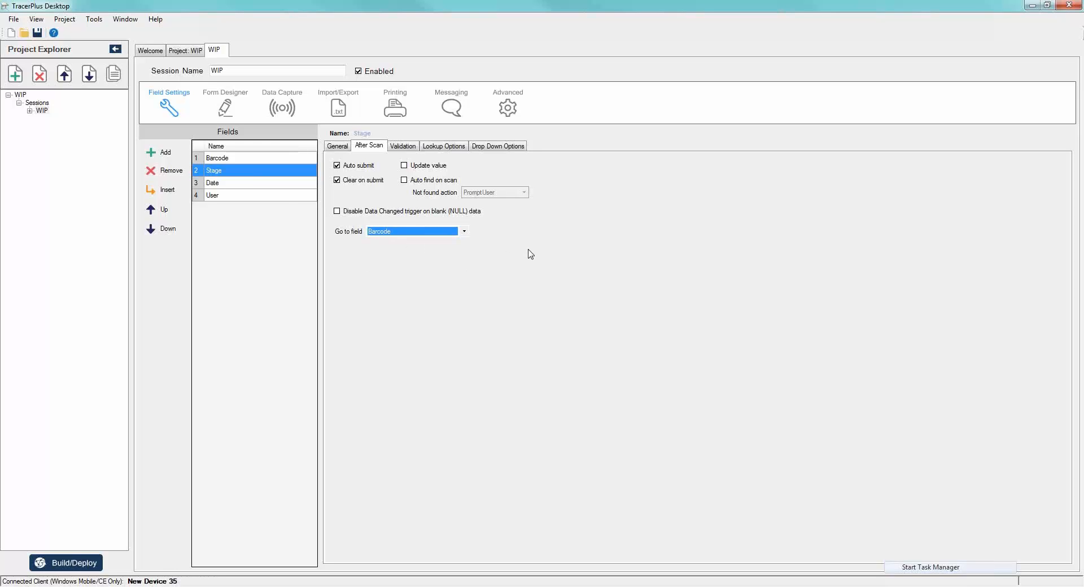
- Make the Date and User fields read-only
{"action": "left_click", "coordinate": [231, 161]}
{"action": "left_click", "coordinate": [236, 186]}
{"action": "left_click", "coordinate": [330, 148]}
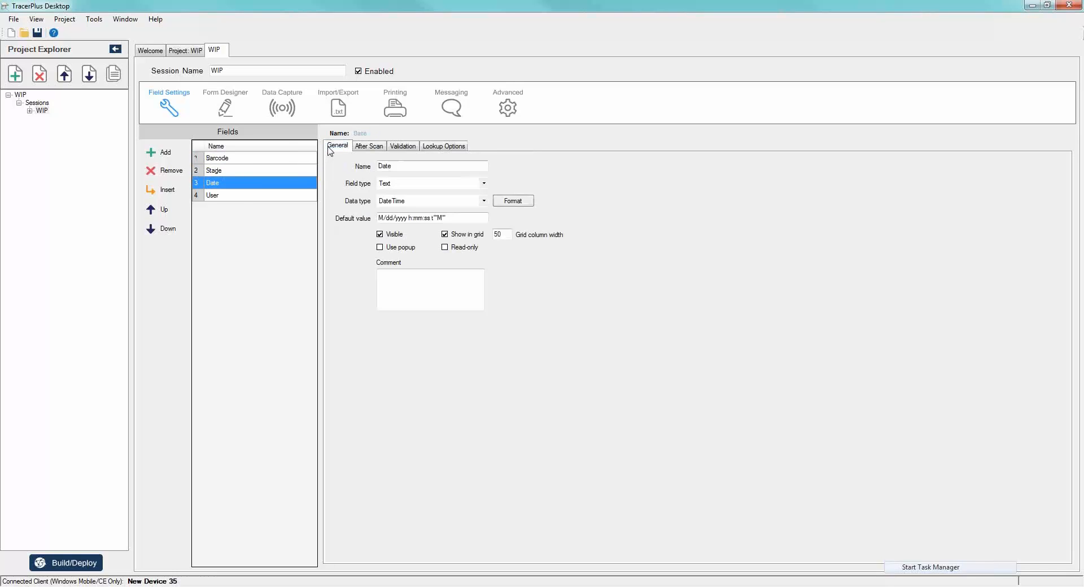
{"action": "left_click", "coordinate": [444, 248]}
{"action": "left_click", "coordinate": [214, 197]}
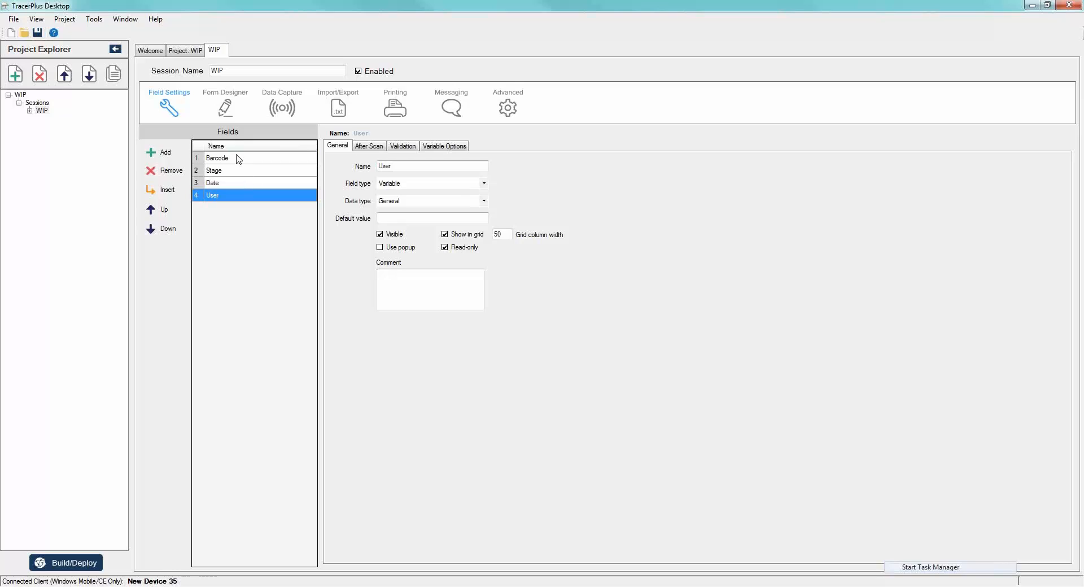
- Create the default form for the WIP session from the current field settings
{"action": "left_click", "coordinate": [229, 107]}
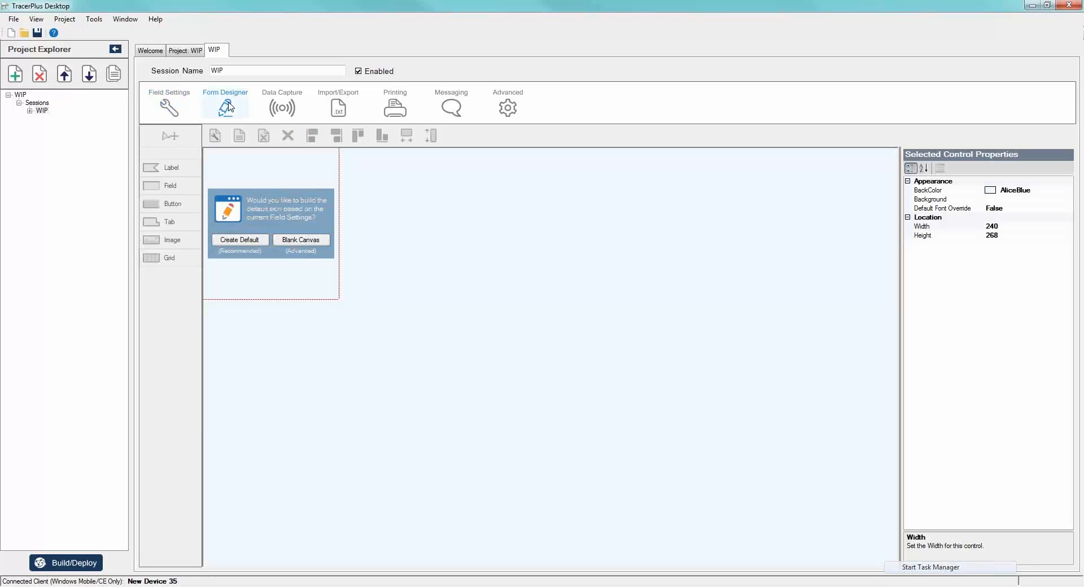
{"action": "left_click", "coordinate": [237, 242]}
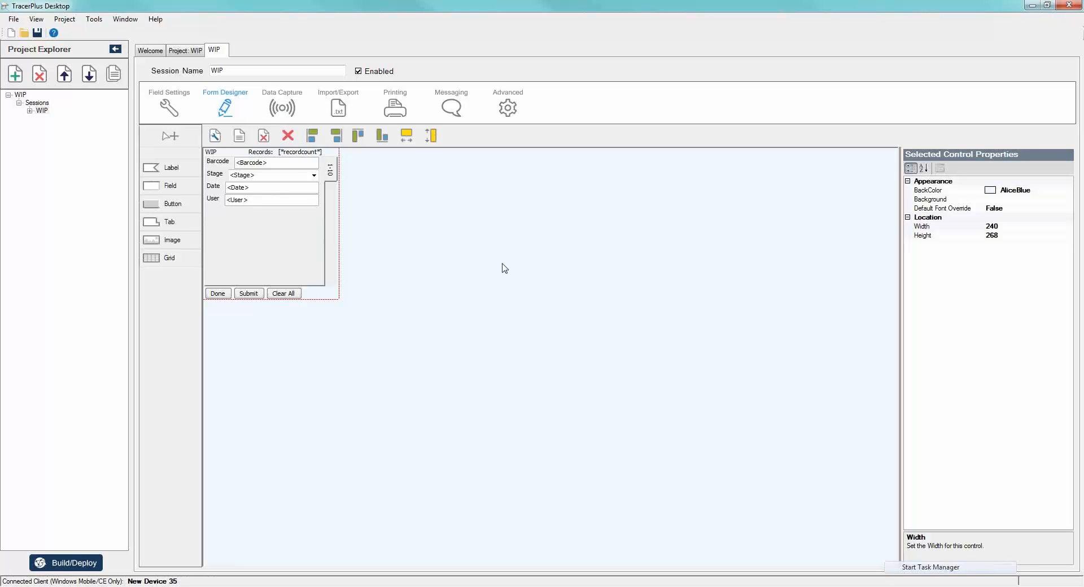
- Widen the form's 1-10 tab control past the form's edge and reduce its height
{"action": "left_click", "coordinate": [332, 170]}
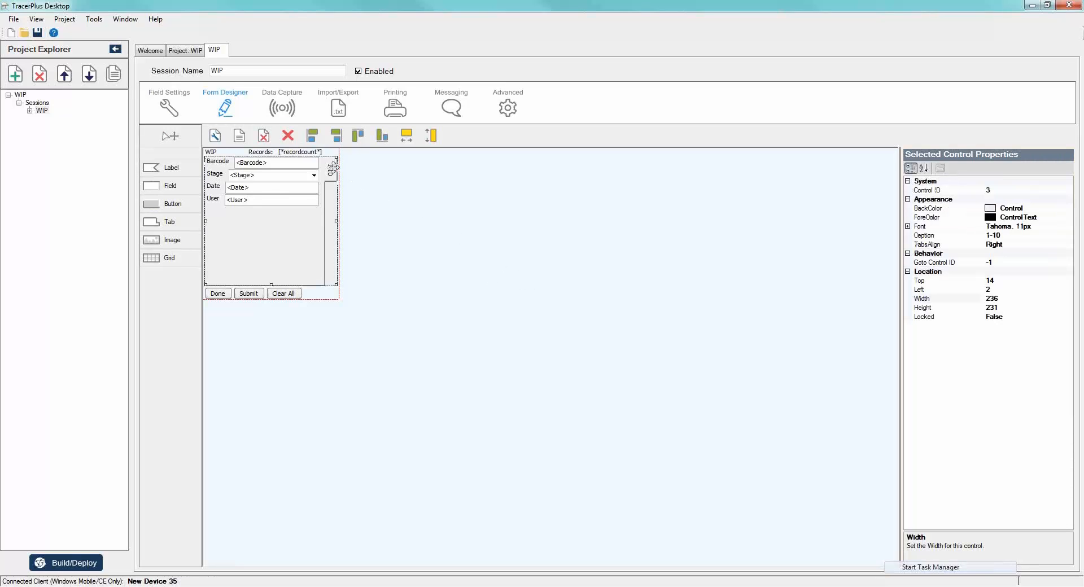
{"action": "left_click_drag", "start_coordinate": [337, 221], "coordinate": [354, 224]}
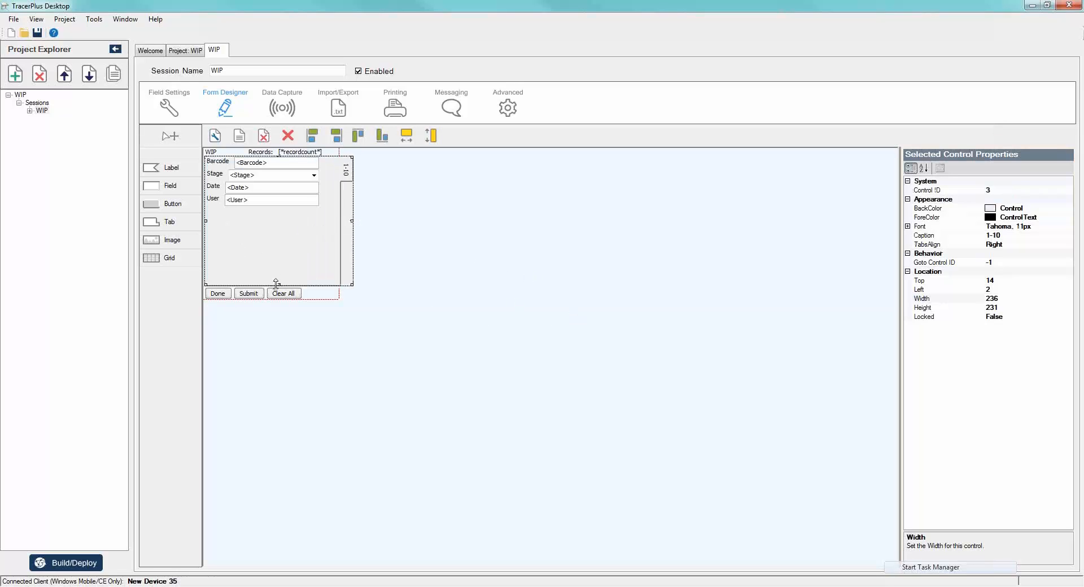
{"action": "left_click_drag", "start_coordinate": [277, 284], "coordinate": [282, 253]}
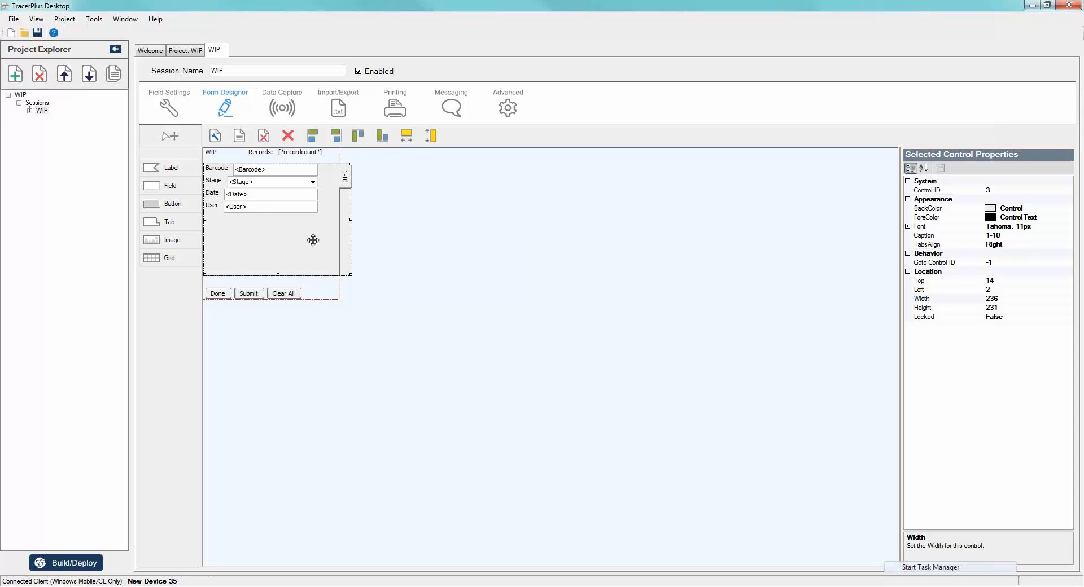
- Align the left edges of the Barcode, Stage, Date and User input fields and make them equally wide
{"action": "left_click", "coordinate": [258, 169]}
{"action": "left_click", "coordinate": [260, 182], "text": "ctrl"}
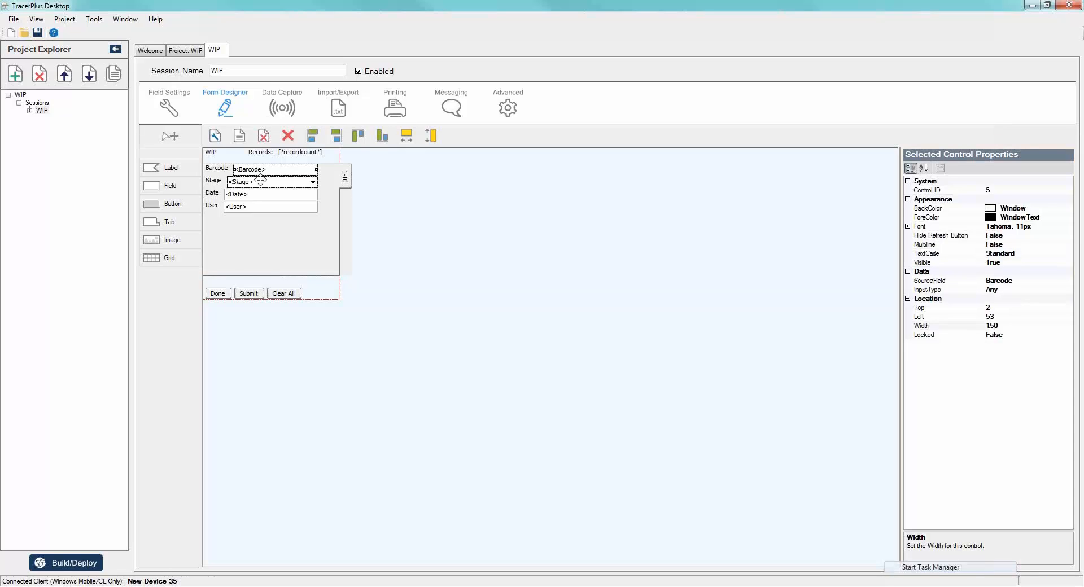
{"action": "left_click", "coordinate": [255, 193], "text": "ctrl"}
{"action": "left_click", "coordinate": [254, 206], "text": "ctrl"}
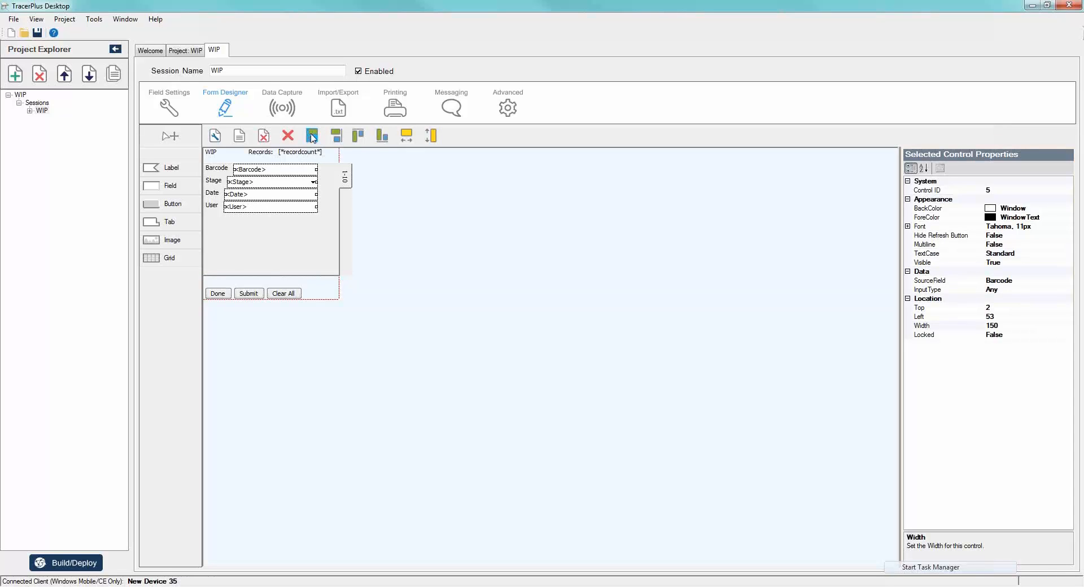
{"action": "left_click", "coordinate": [312, 136]}
{"action": "left_click", "coordinate": [406, 136]}
{"action": "left_click", "coordinate": [424, 249]}
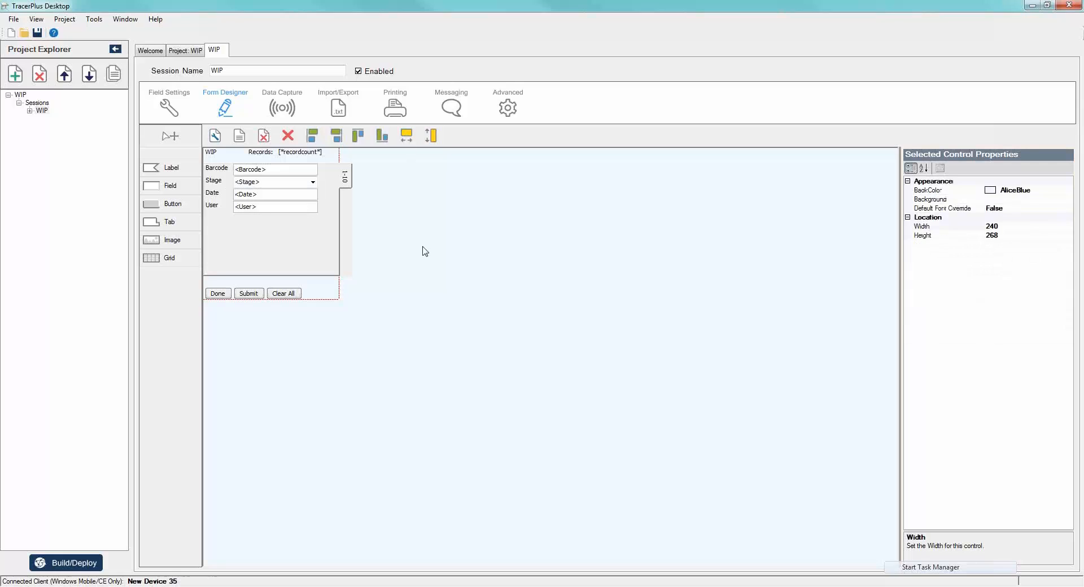
- Try to move the Barcode, Stage, Date and User labels together with their input fields within the tab
{"action": "left_click", "coordinate": [256, 170]}
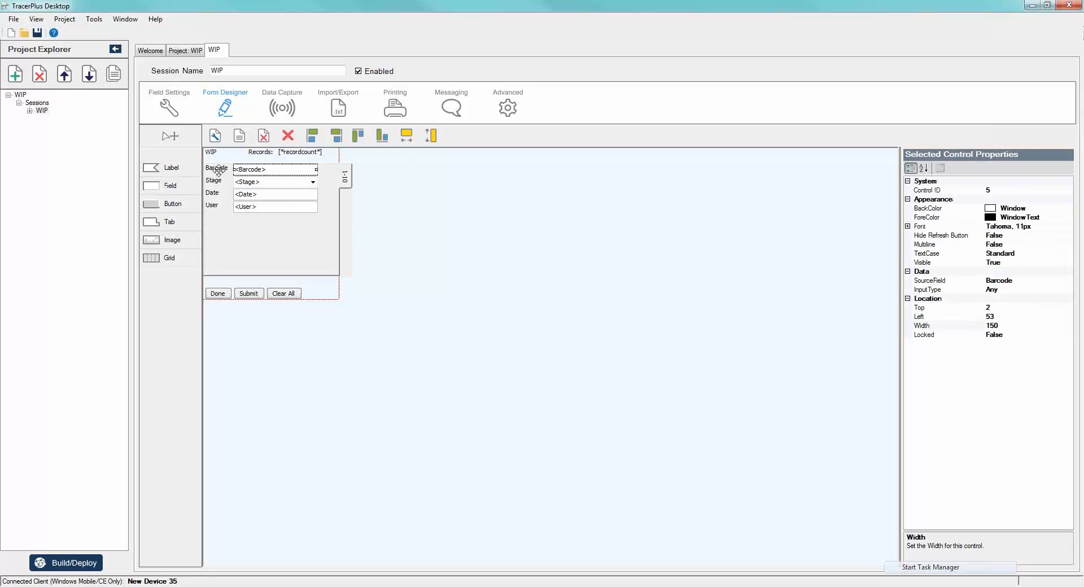
{"action": "left_click", "coordinate": [218, 169], "text": "ctrl"}
{"action": "left_click", "coordinate": [216, 181], "text": "ctrl"}
{"action": "left_click", "coordinate": [248, 182], "text": "ctrl"}
{"action": "left_click", "coordinate": [213, 192], "text": "ctrl"}
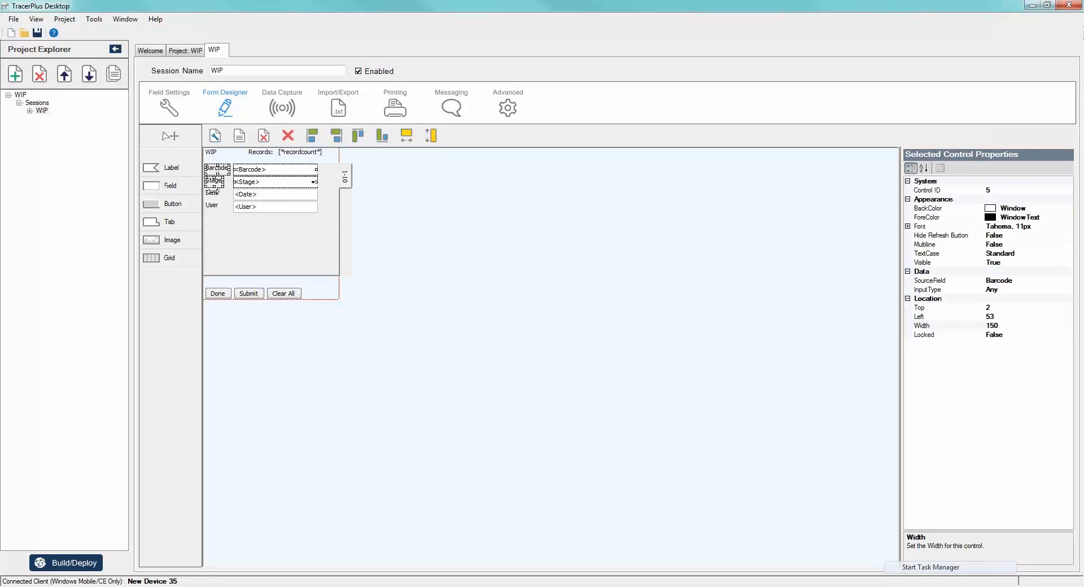
{"action": "left_click", "coordinate": [262, 195], "text": "ctrl"}
{"action": "left_click", "coordinate": [211, 206], "text": "ctrl"}
{"action": "left_click", "coordinate": [245, 207], "text": "ctrl"}
{"action": "left_click_drag", "start_coordinate": [246, 207], "coordinate": [249, 208]}
{"action": "left_click", "coordinate": [270, 182]}
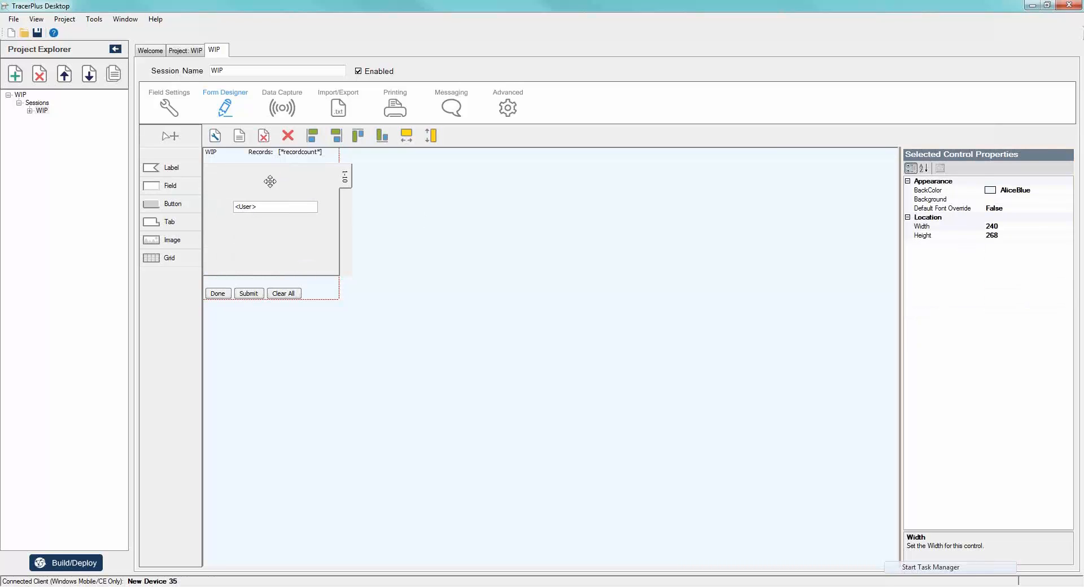
- Reset the WIP form to its default layout
{"action": "left_click", "coordinate": [239, 136]}
{"action": "left_click", "coordinate": [499, 337]}
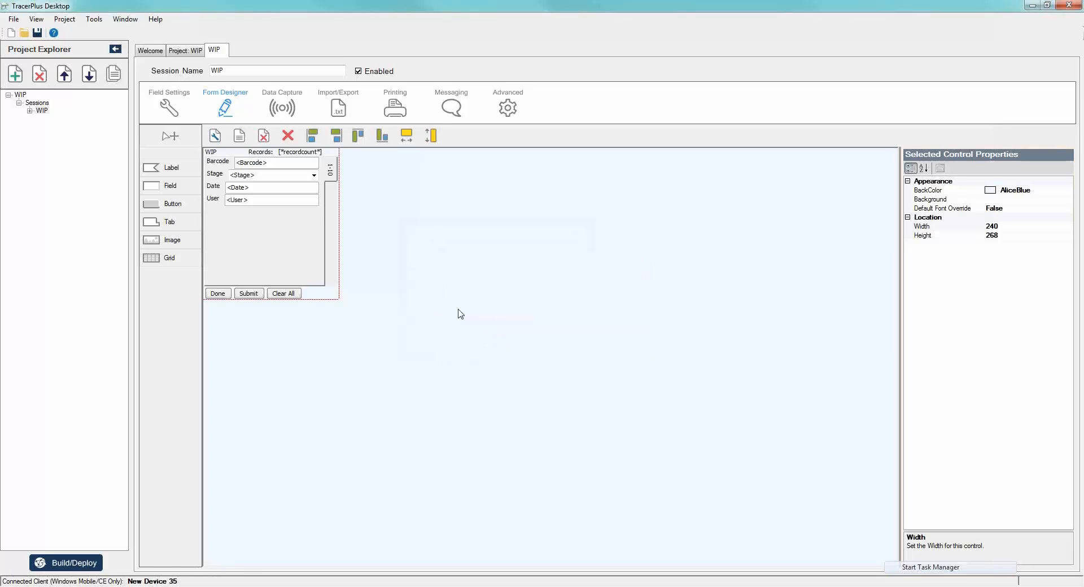
- Move the Barcode, Stage, Date and User labels and input fields together slightly down and to the right within the tab
{"action": "left_click", "coordinate": [221, 163]}
{"action": "left_click", "coordinate": [248, 164], "text": "ctrl"}
{"action": "left_click", "coordinate": [215, 175], "text": "ctrl"}
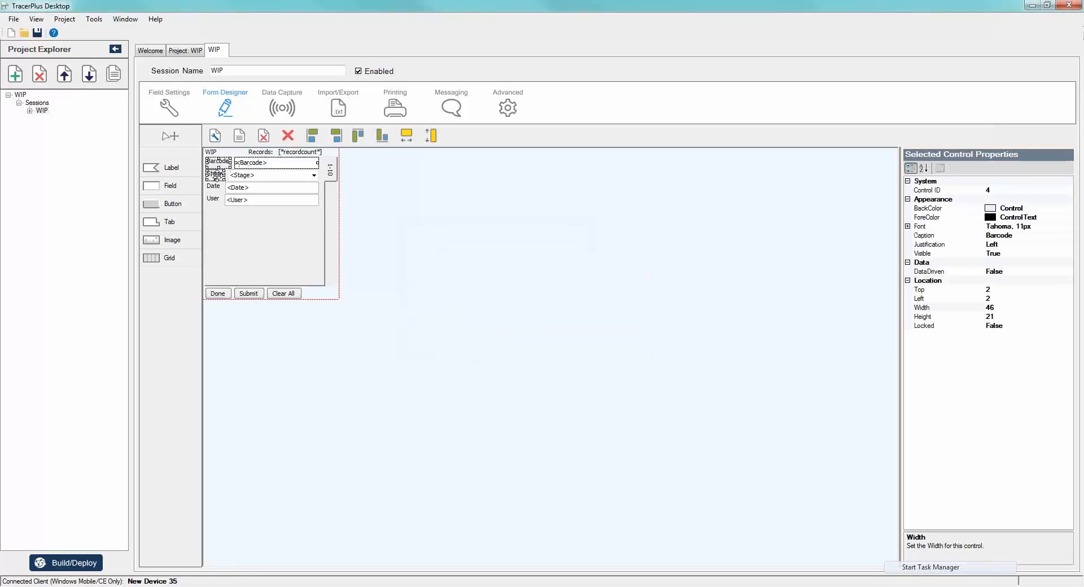
{"action": "left_click", "coordinate": [253, 176], "text": "ctrl"}
{"action": "left_click", "coordinate": [216, 187], "text": "ctrl"}
{"action": "left_click", "coordinate": [248, 187], "text": "ctrl"}
{"action": "left_click", "coordinate": [213, 199], "text": "ctrl"}
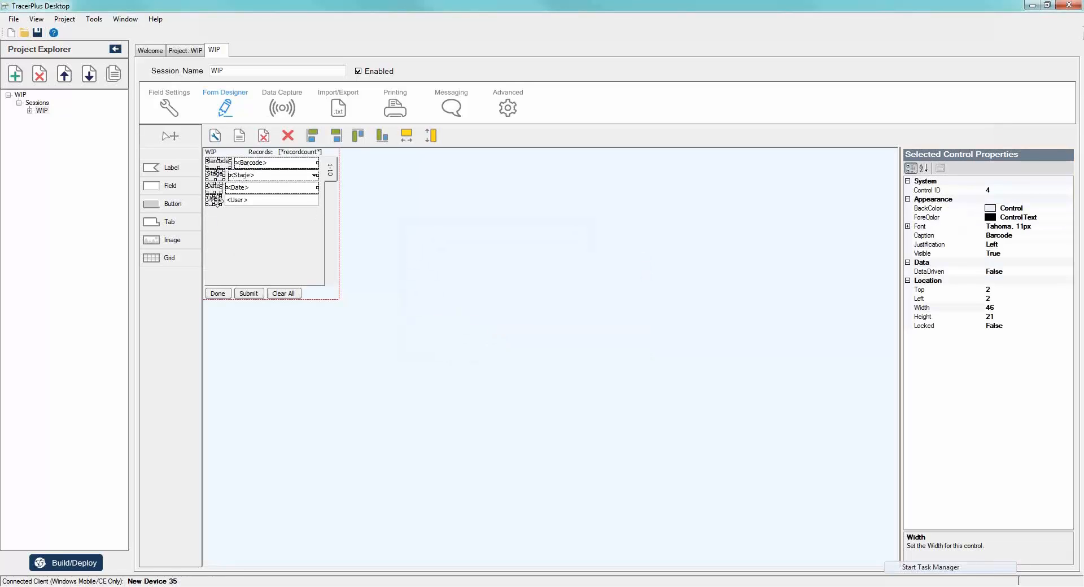
{"action": "left_click", "coordinate": [248, 200], "text": "ctrl"}
{"action": "mouse_move", "coordinate": [249, 200]}
{"action": "left_mouse_down"}
{"action": "mouse_move", "coordinate": [253, 223]}
{"action": "mouse_move", "coordinate": [255, 209]}
{"action": "left_mouse_up"}
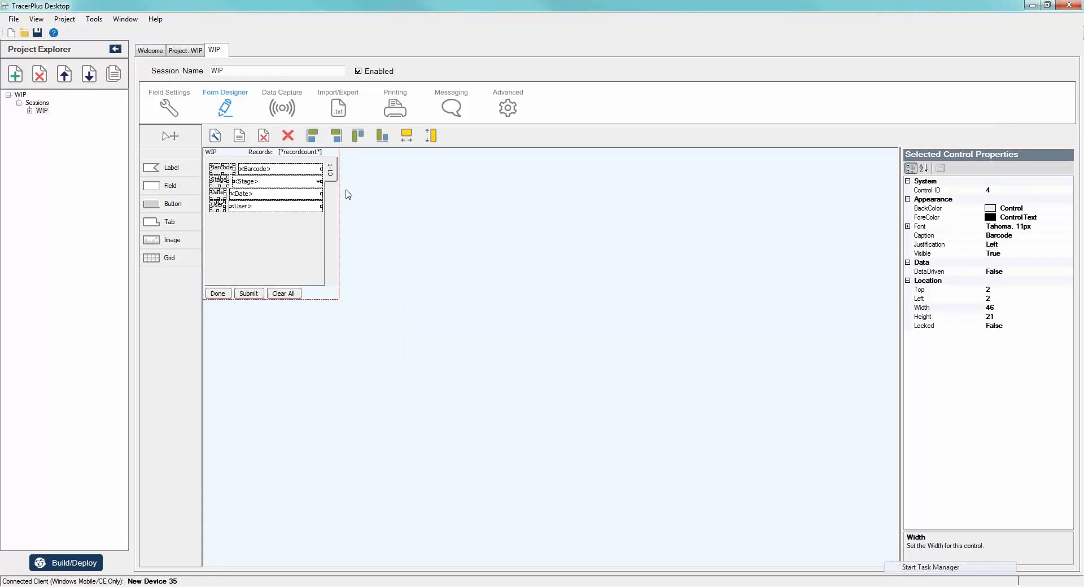
- Widen the 1-10 tab control so its tab extends past the form's right edge
{"action": "left_click", "coordinate": [331, 167]}
{"action": "left_click_drag", "start_coordinate": [337, 220], "coordinate": [353, 220]}
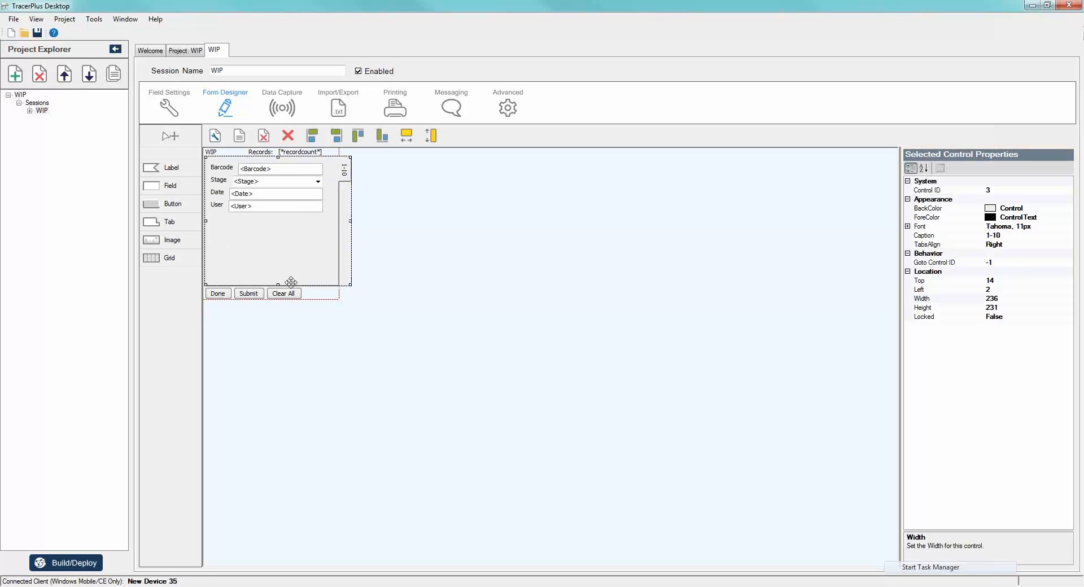
- Shorten the 1-10 tab control and shift it down, leaving space below the header labels and above the buttons
{"action": "left_click_drag", "start_coordinate": [277, 283], "coordinate": [278, 278]}
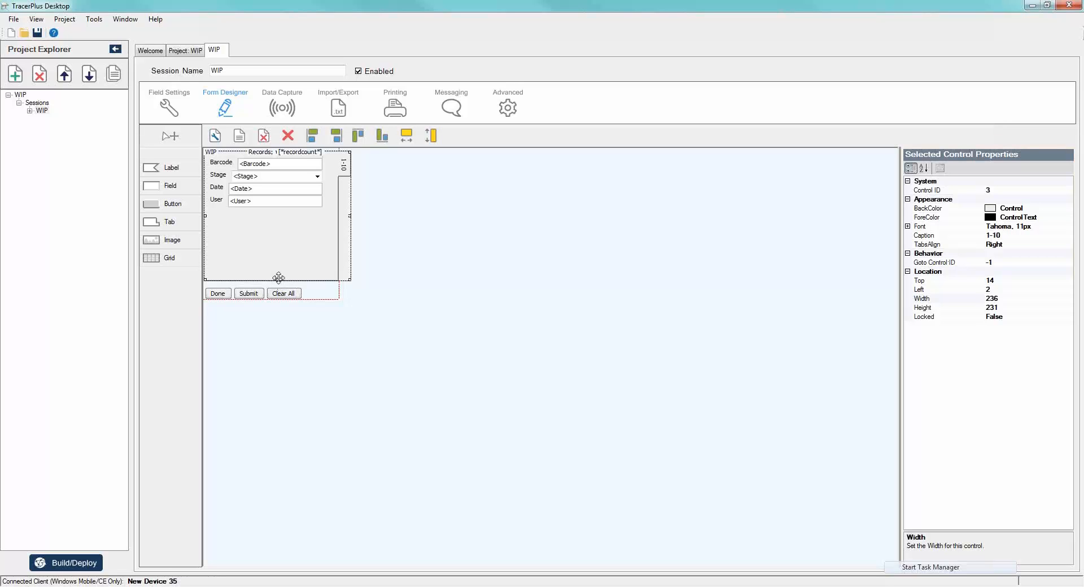
{"action": "left_click_drag", "start_coordinate": [276, 280], "coordinate": [283, 258]}
{"action": "left_click", "coordinate": [358, 295]}
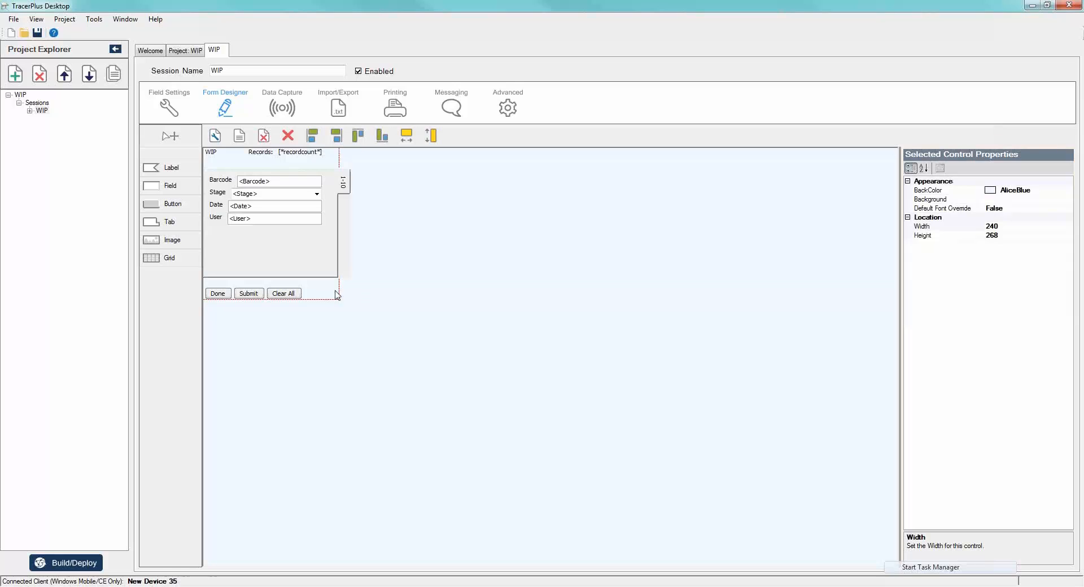
- Set the WIP form's background color to the web color Navy
{"action": "left_click", "coordinate": [1066, 192]}
{"action": "left_click", "coordinate": [1068, 190]}
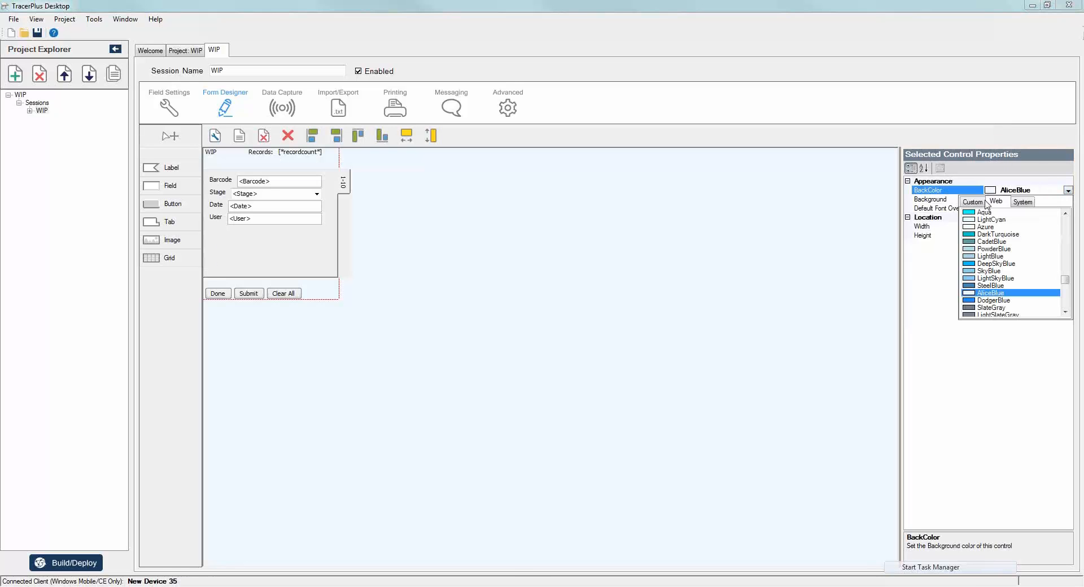
{"action": "left_click", "coordinate": [975, 202]}
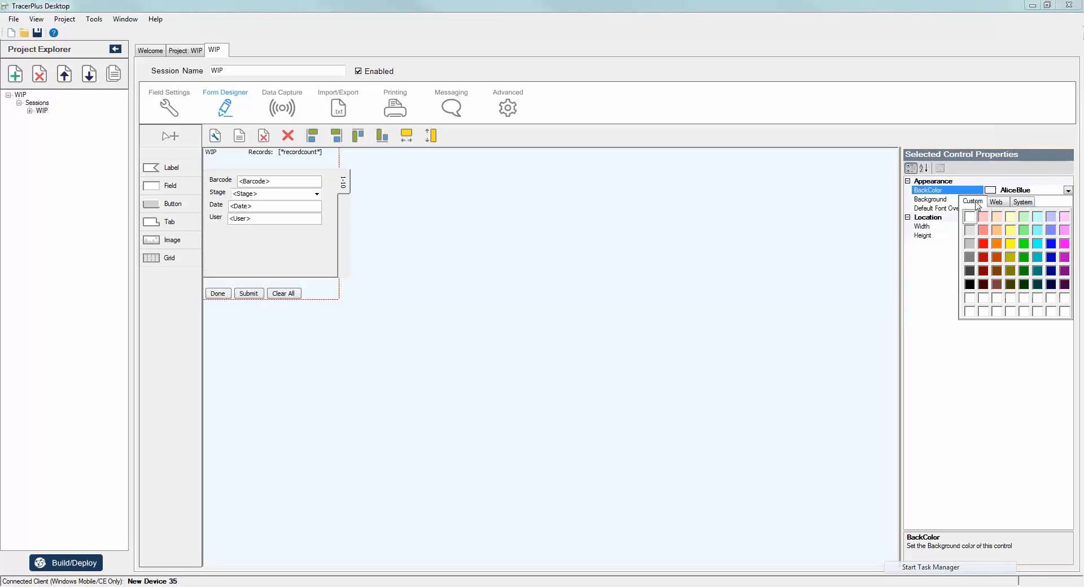
{"action": "left_click", "coordinate": [995, 202]}
{"action": "scroll", "coordinate": [989, 265], "scroll_direction": "down", "scroll_amount": 6}
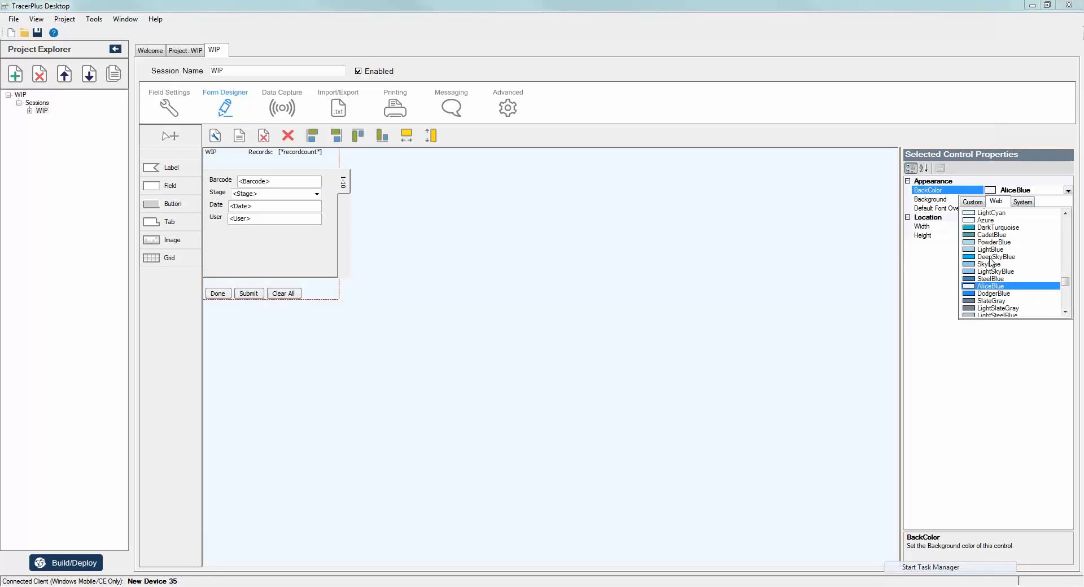
{"action": "scroll", "coordinate": [990, 274], "scroll_direction": "down", "scroll_amount": 1}
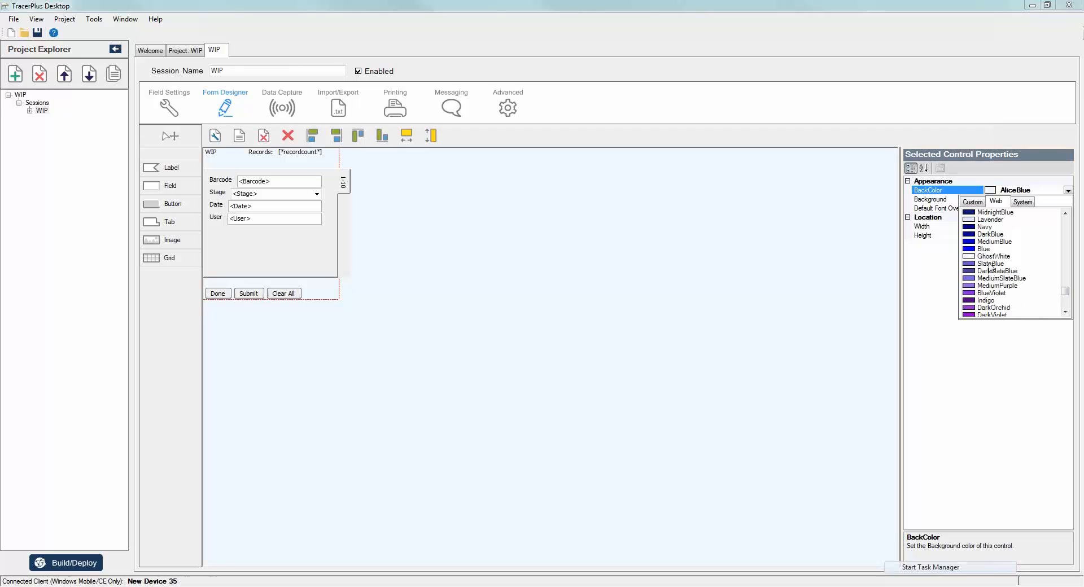
{"action": "left_click", "coordinate": [982, 227]}
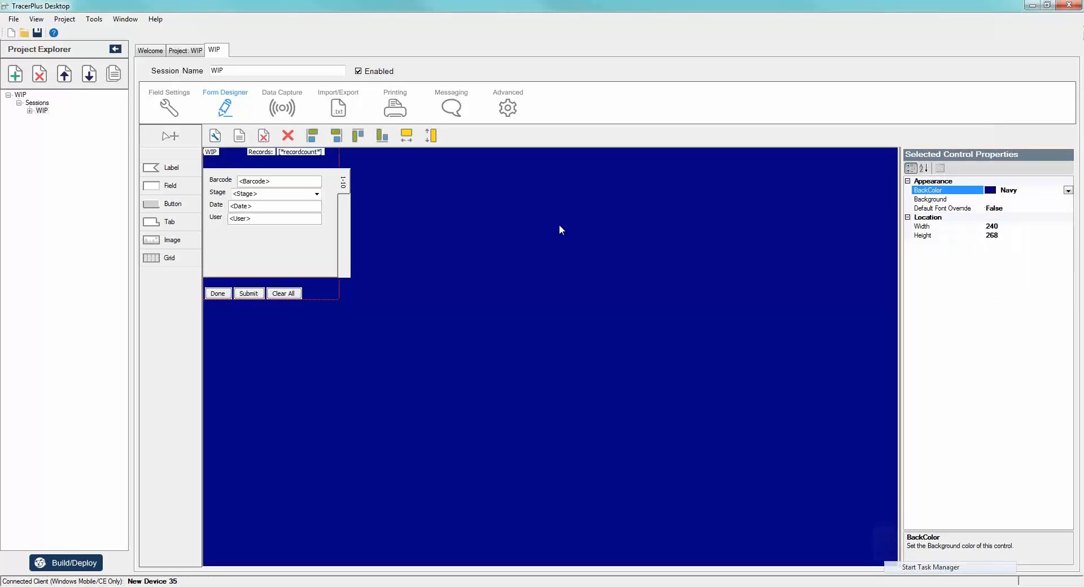
- Set the background color of the WIP, Records and record count labels together to Navy
{"action": "left_click", "coordinate": [211, 152]}
{"action": "left_click", "coordinate": [261, 151], "text": "ctrl"}
{"action": "left_click", "coordinate": [300, 152], "text": "ctrl"}
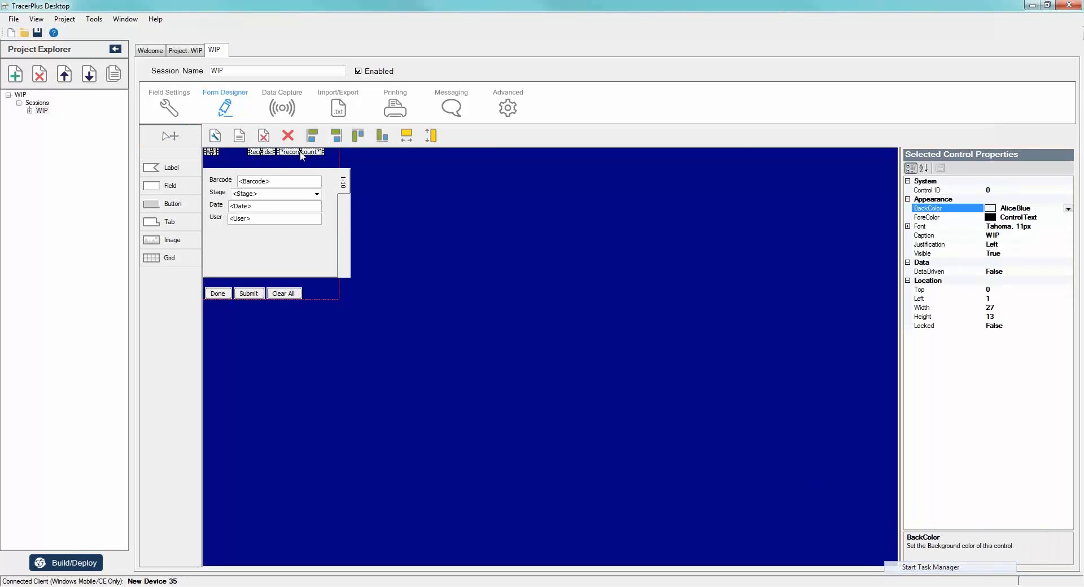
{"action": "left_click", "coordinate": [1067, 208]}
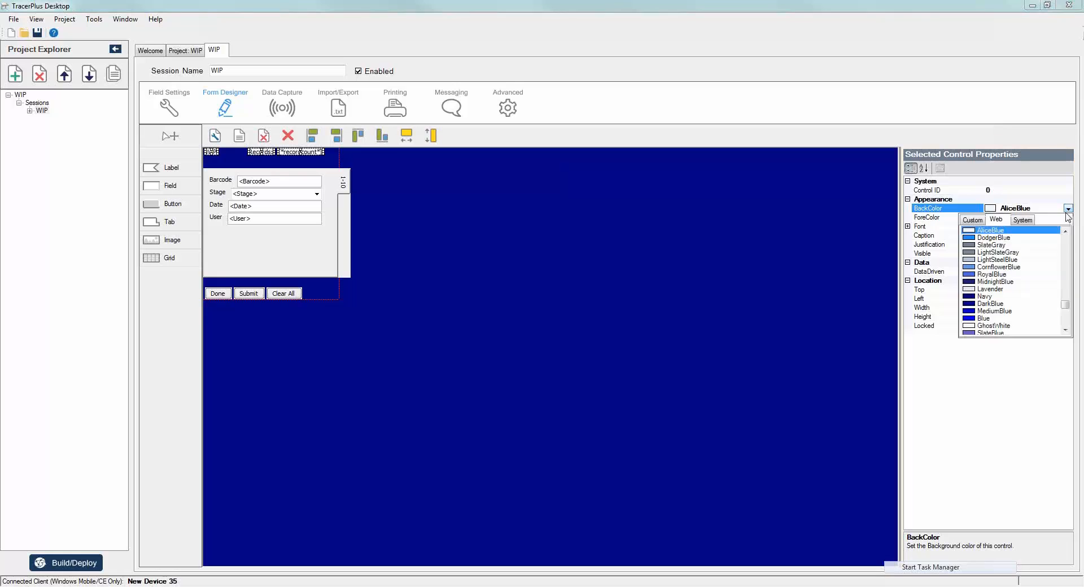
{"action": "left_click", "coordinate": [974, 297]}
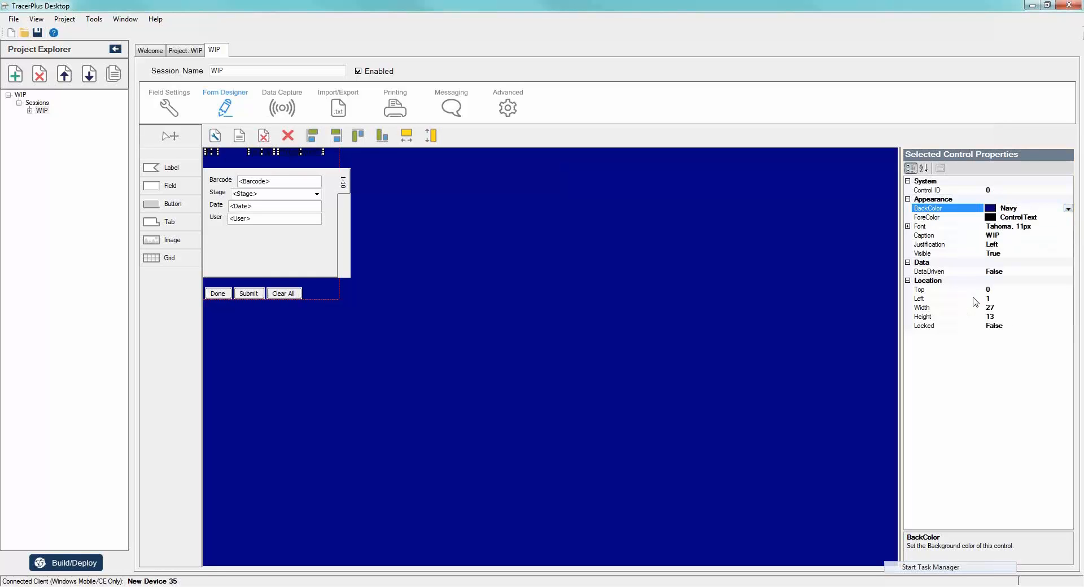
- Set the text color of the WIP, Records and record count header labels to White
{"action": "left_click", "coordinate": [1060, 218]}
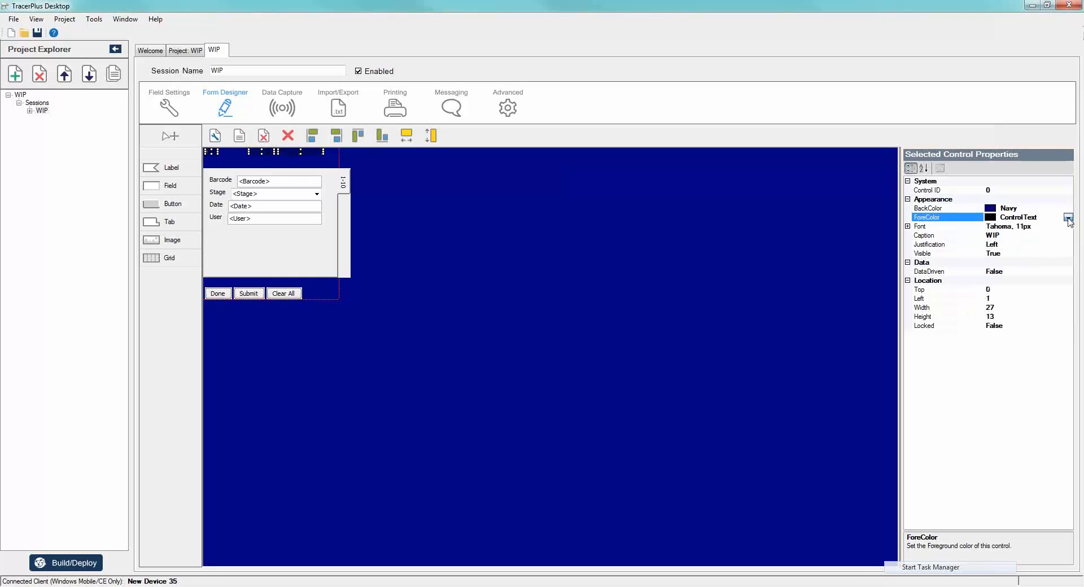
{"action": "left_click", "coordinate": [1067, 218]}
{"action": "left_click", "coordinate": [1003, 230]}
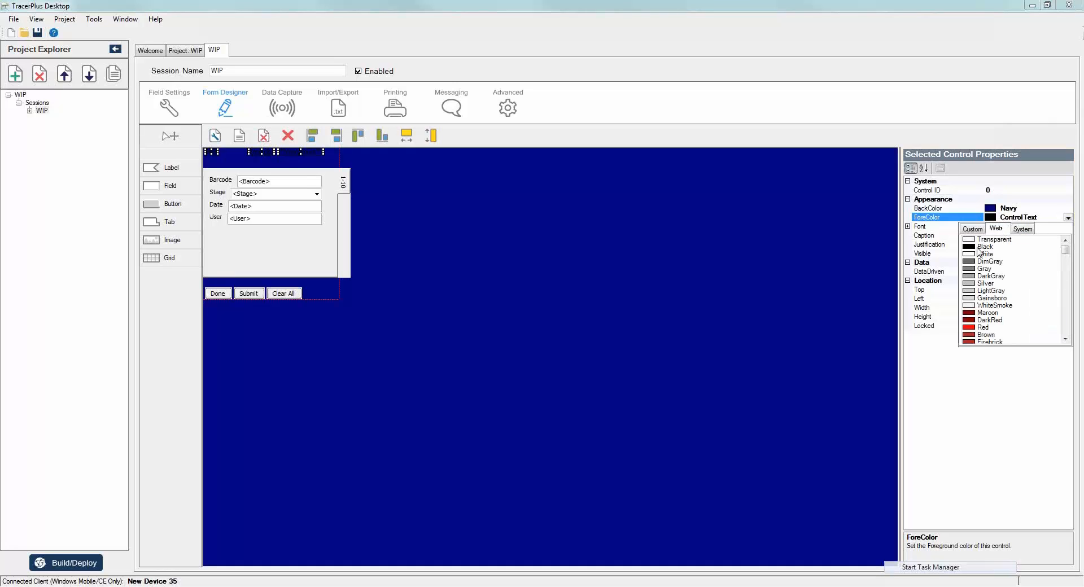
{"action": "left_click", "coordinate": [973, 254]}
{"action": "left_click", "coordinate": [520, 235]}
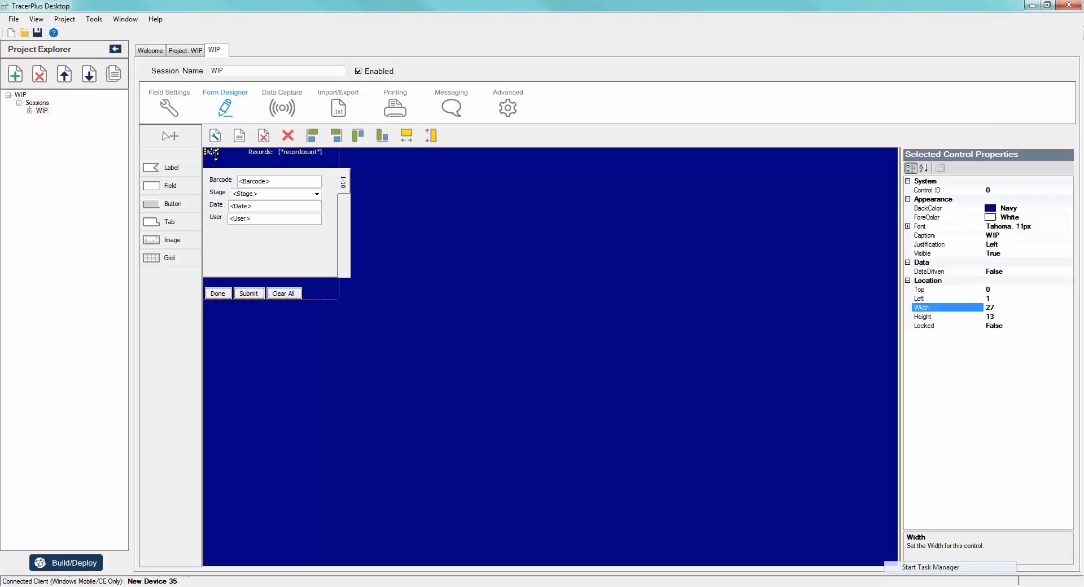
- Enlarge the WIP title label to about 61 wide and 30 high and set its font size to 20
{"action": "left_click_drag", "start_coordinate": [218, 156], "coordinate": [238, 165]}
{"action": "left_click", "coordinate": [907, 226]}
{"action": "left_click", "coordinate": [1017, 245]}
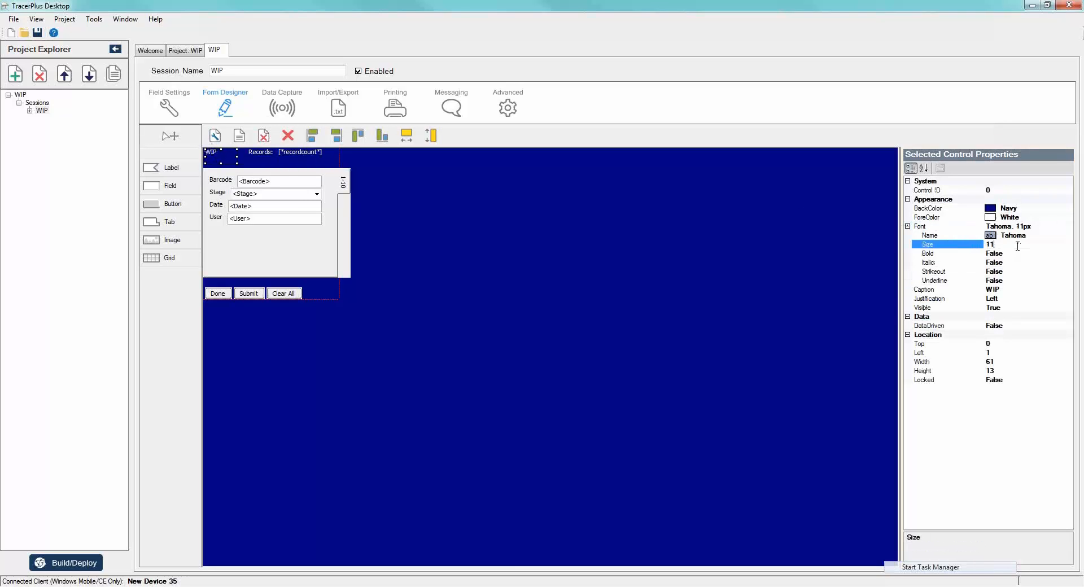
{"action": "key", "text": "BackSpace"}
{"action": "key", "text": "BackSpace"}
{"action": "type", "text": "20"}
{"action": "key", "text": "Tab"}
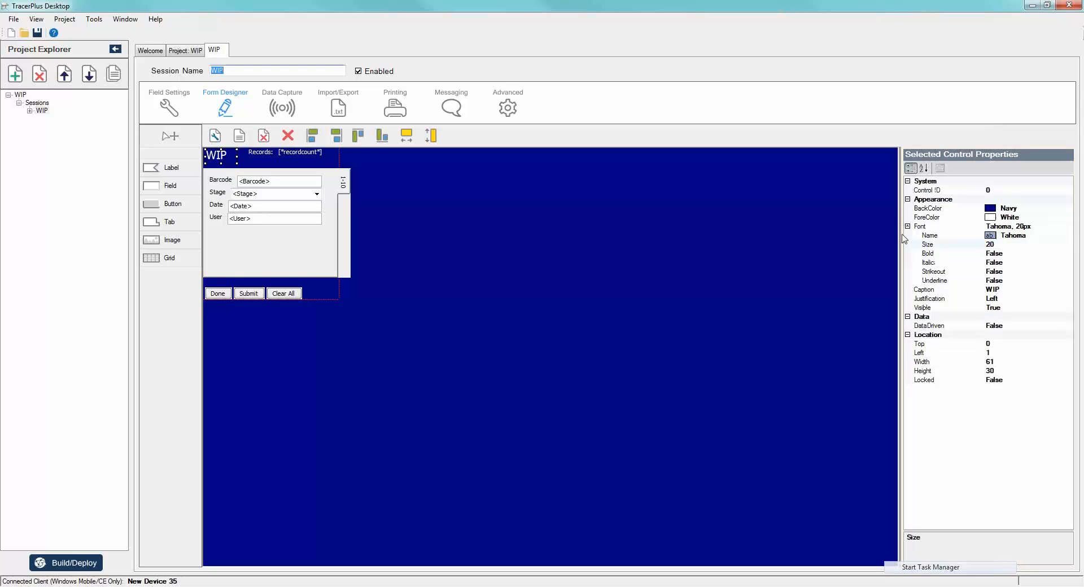
- Make the WIP title label's font bold
{"action": "left_click", "coordinate": [1053, 253]}
{"action": "left_click", "coordinate": [1067, 253]}
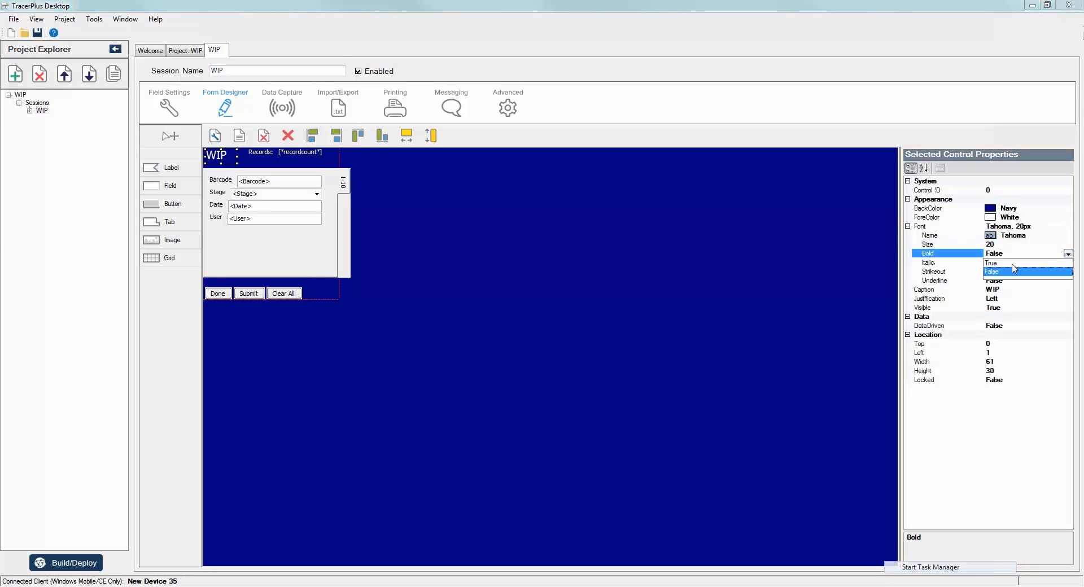
{"action": "left_click", "coordinate": [1012, 263]}
{"action": "left_click", "coordinate": [609, 275]}
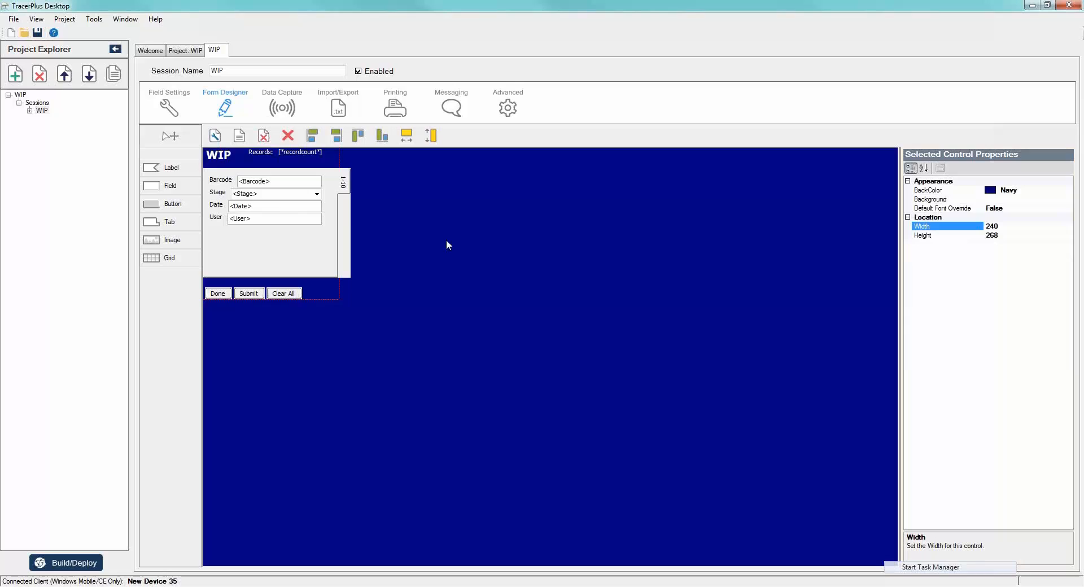
- Left-align the Barcode, Stage, Date and User input fields and make them all as wide as the Barcode field
{"action": "left_click", "coordinate": [261, 183]}
{"action": "left_click", "coordinate": [261, 193], "text": "ctrl"}
{"action": "left_click", "coordinate": [259, 206], "text": "ctrl"}
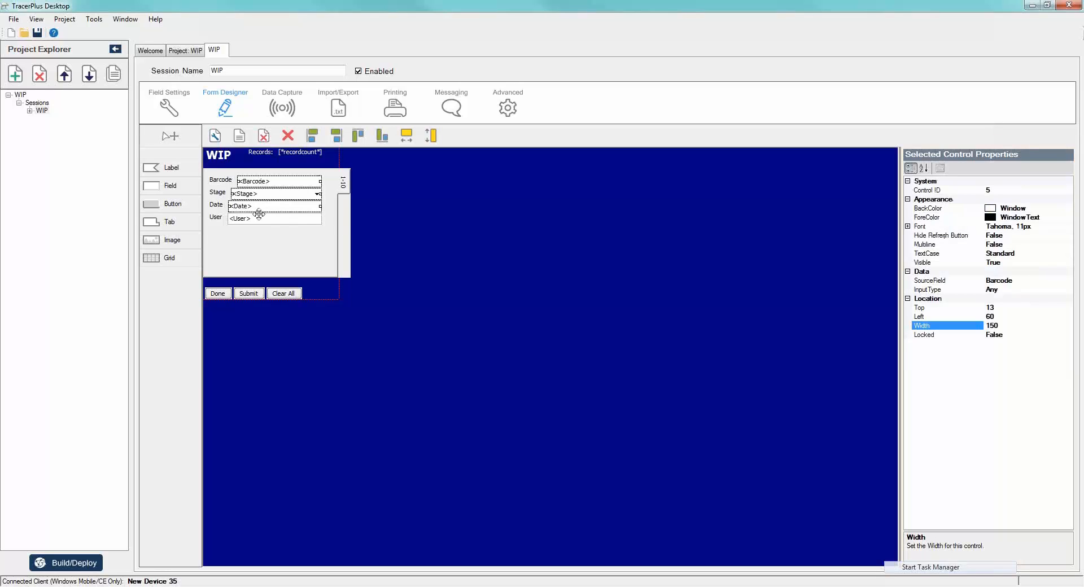
{"action": "left_click", "coordinate": [258, 219], "text": "ctrl"}
{"action": "left_click", "coordinate": [312, 137]}
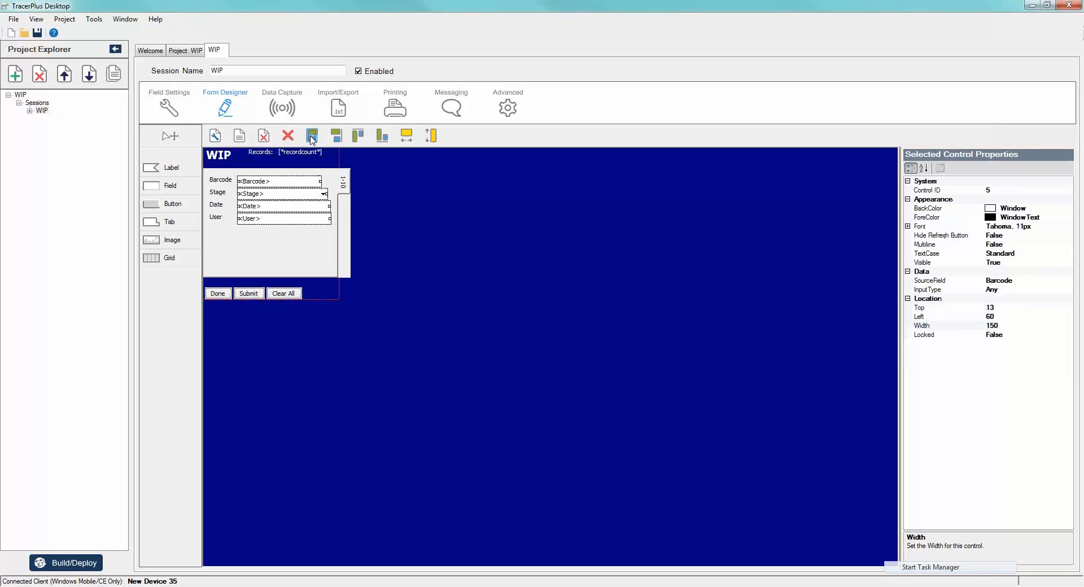
{"action": "left_click", "coordinate": [406, 135]}
{"action": "left_click", "coordinate": [442, 221]}
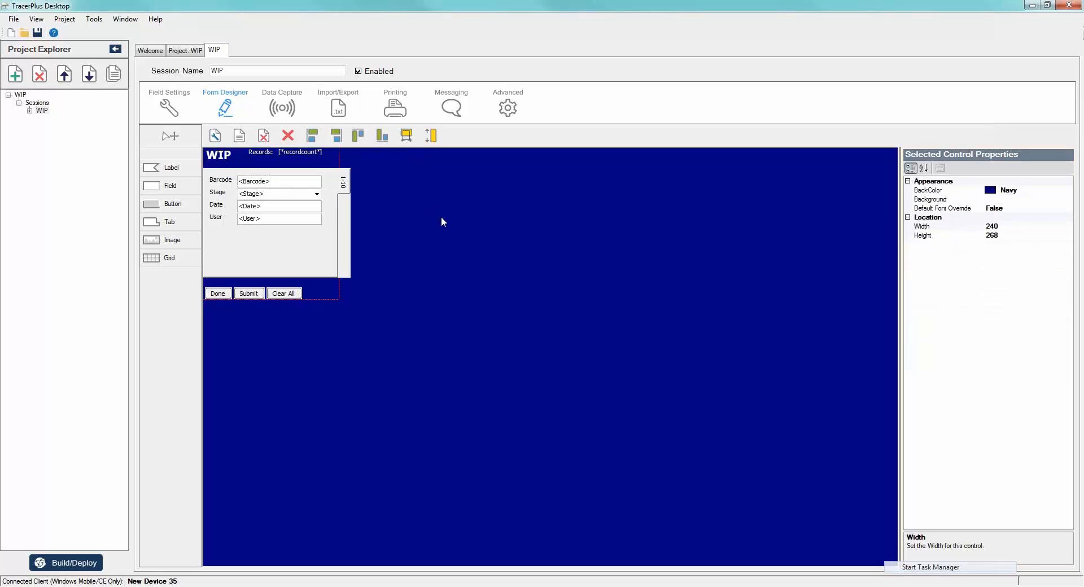
- Move the Done, Submit and Clear All buttons together slightly up and right, with Done at about Top 241, Left 5
{"action": "left_click", "coordinate": [218, 294]}
{"action": "left_click", "coordinate": [244, 294], "text": "ctrl"}
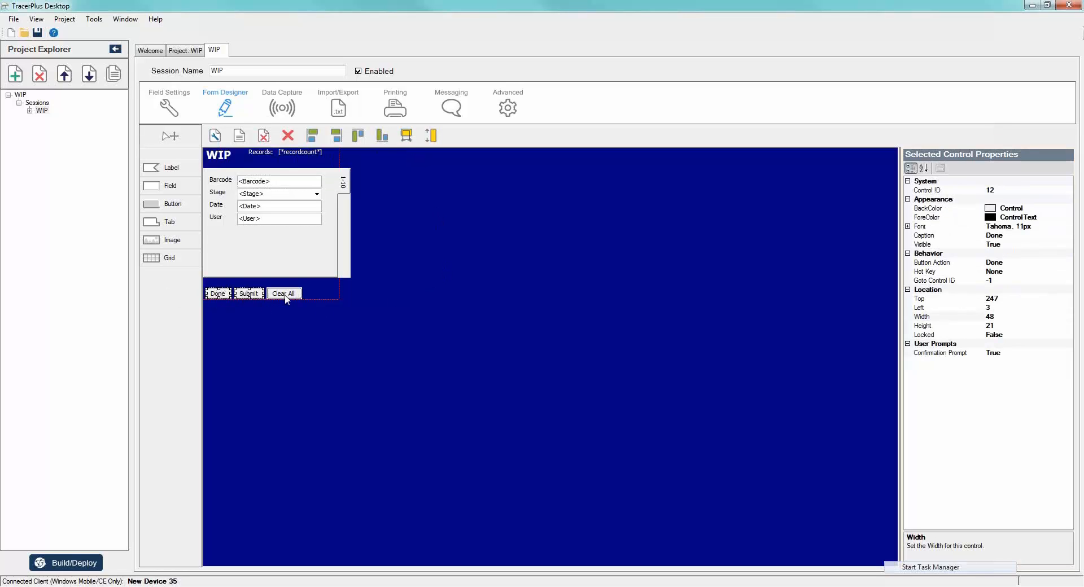
{"action": "left_click", "coordinate": [283, 293], "text": "ctrl"}
{"action": "left_click_drag", "start_coordinate": [281, 292], "coordinate": [282, 288]}
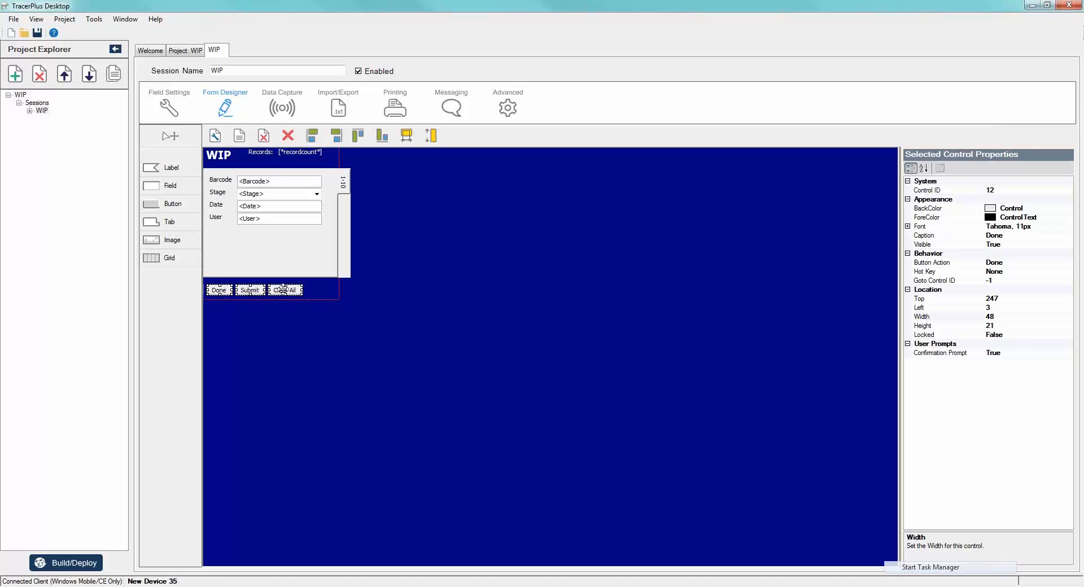
- Set the background color of the Done, Submit and Clear All buttons to the web color SkyBlue
{"action": "left_click", "coordinate": [1072, 208]}
{"action": "left_click", "coordinate": [1068, 208]}
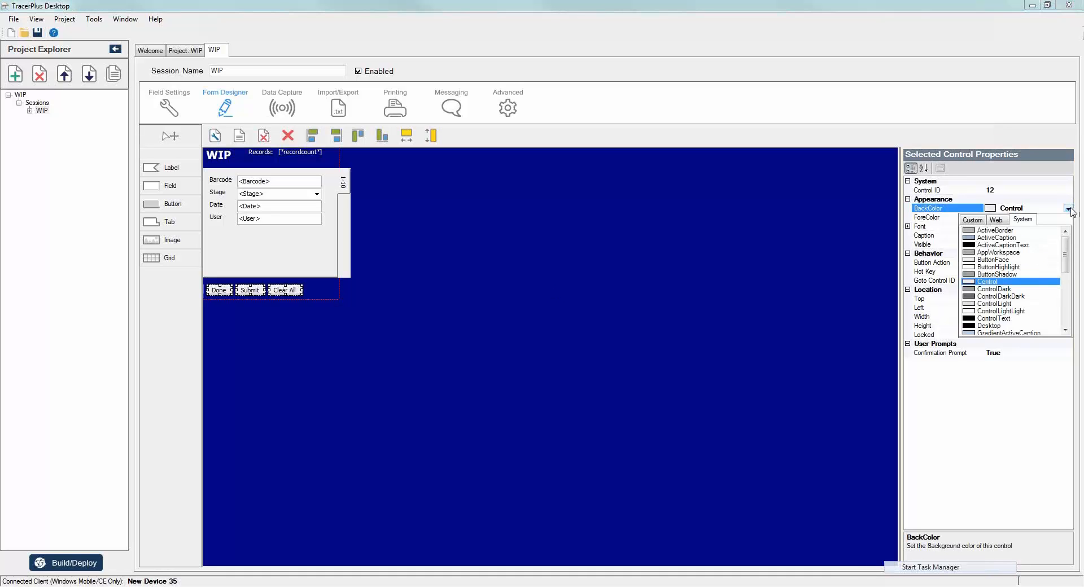
{"action": "left_click", "coordinate": [996, 220]}
{"action": "scroll", "coordinate": [993, 277], "scroll_direction": "down", "scroll_amount": 10}
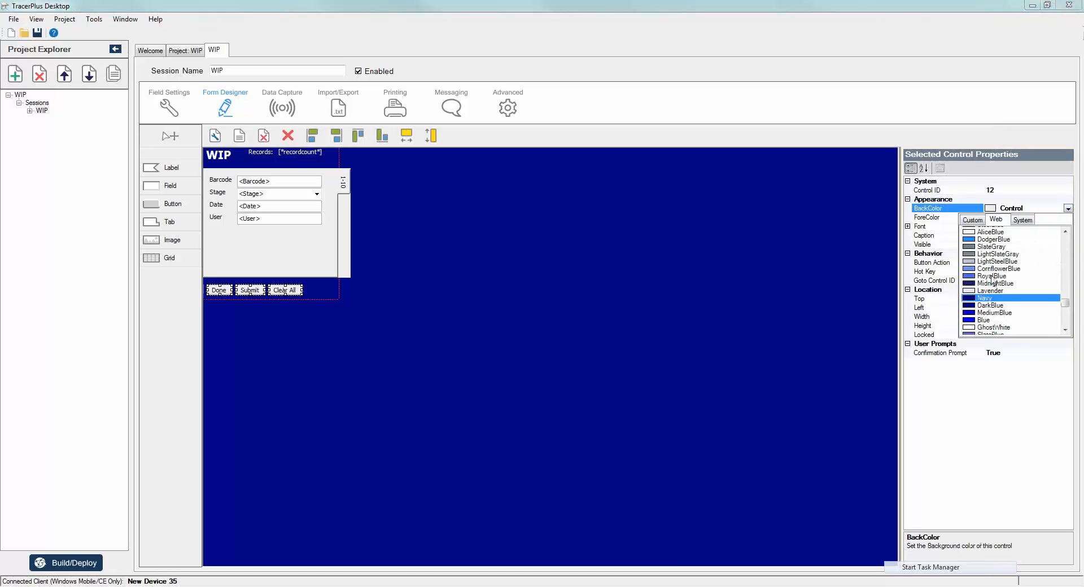
{"action": "scroll", "coordinate": [993, 279], "scroll_direction": "up", "scroll_amount": 2}
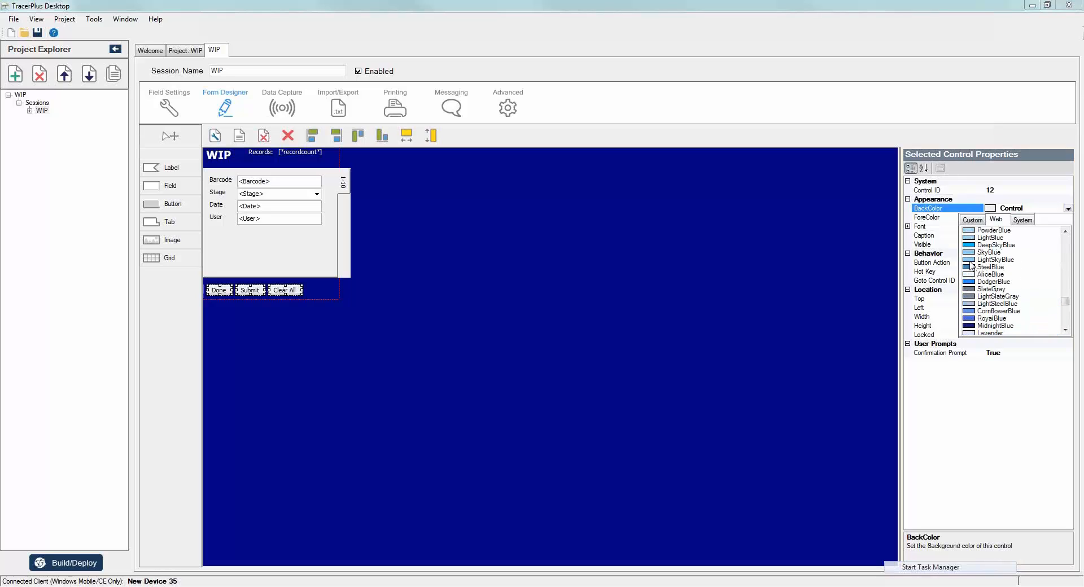
{"action": "left_click", "coordinate": [971, 253]}
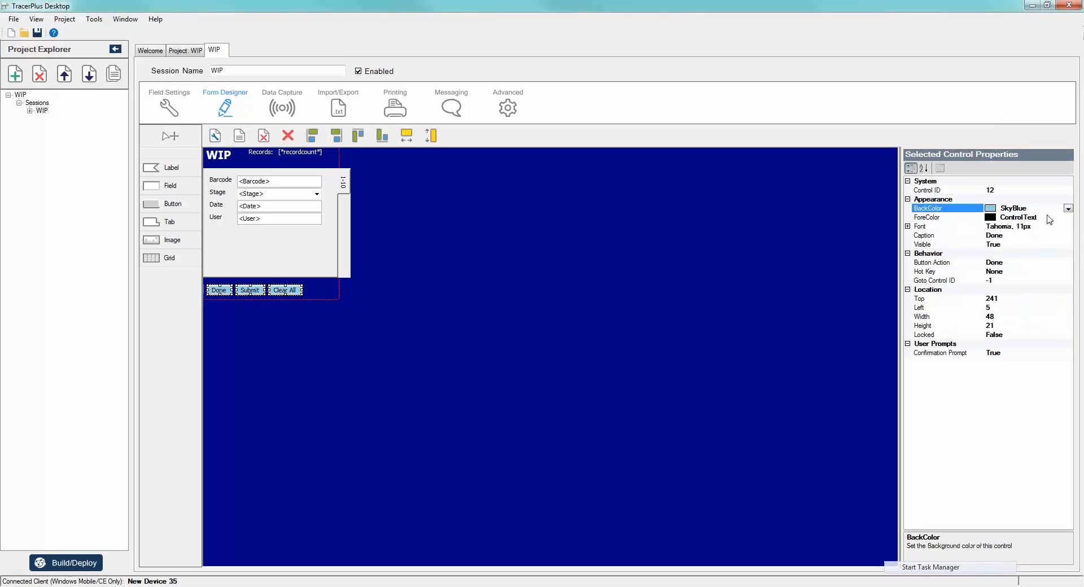
- Make the captions of the Done, Submit and Clear All buttons bold
{"action": "left_click", "coordinate": [907, 227]}
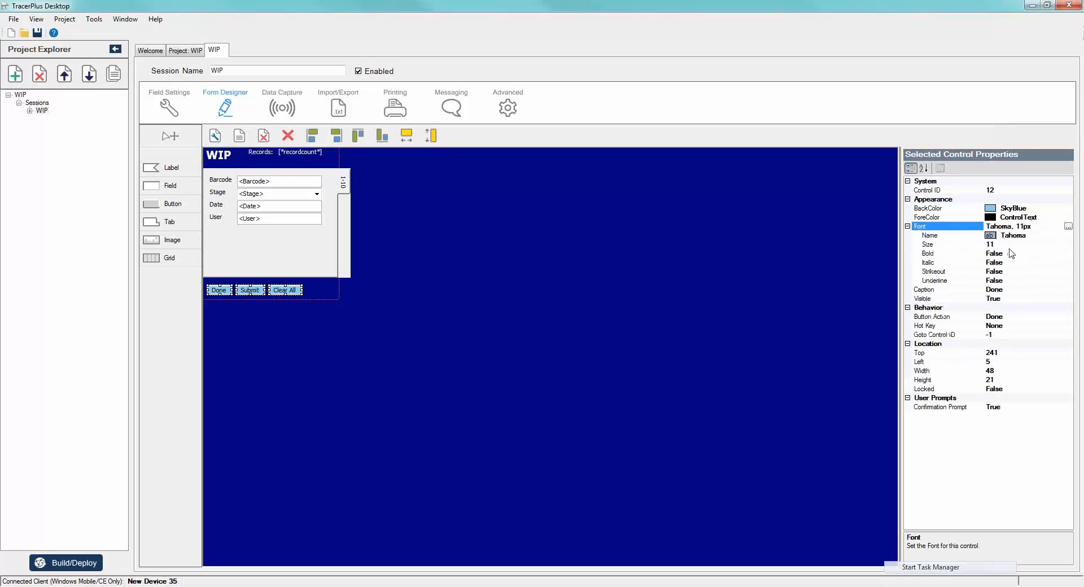
{"action": "left_click", "coordinate": [1065, 255]}
{"action": "left_click", "coordinate": [1068, 254]}
{"action": "left_click", "coordinate": [1006, 263]}
{"action": "left_click", "coordinate": [624, 276]}
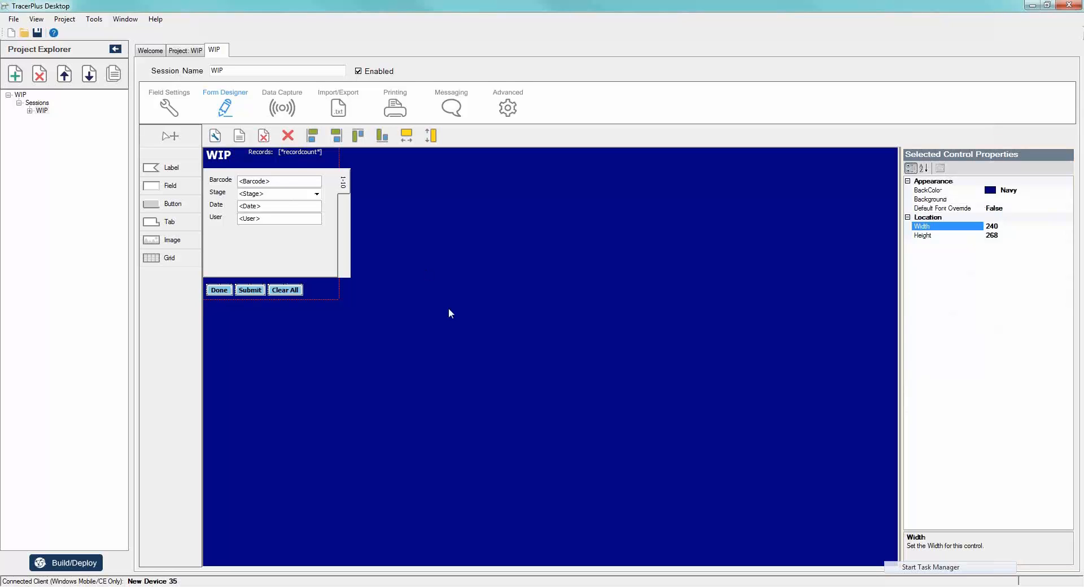
- Bring up the device screen in MyMobiler, move its window up beside the form, and build and deploy the project to Windows Mobile
{"action": "left_click", "coordinate": [659, 585]}
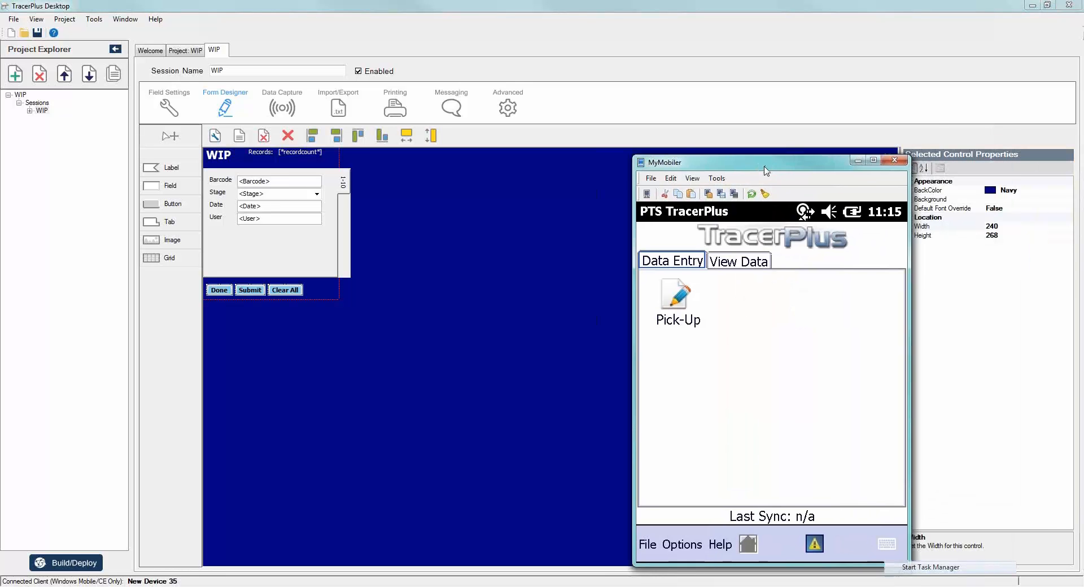
{"action": "left_click_drag", "start_coordinate": [764, 165], "coordinate": [783, 104]}
{"action": "left_click", "coordinate": [83, 567]}
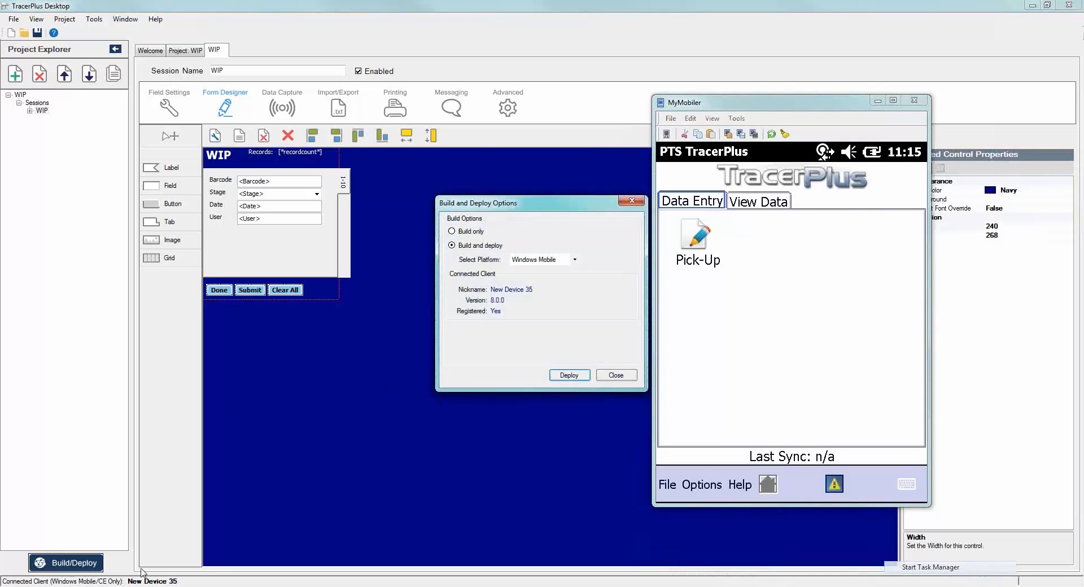
{"action": "left_click", "coordinate": [569, 375]}
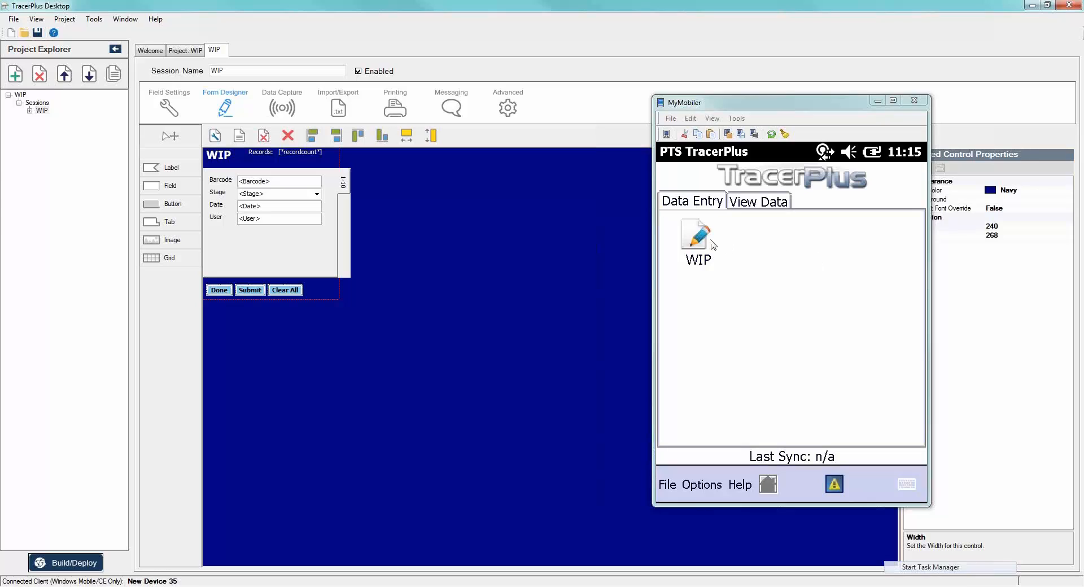
- Open the WIP data entry session on the mobile device and close the build and deploy options
{"action": "left_click", "coordinate": [706, 241]}
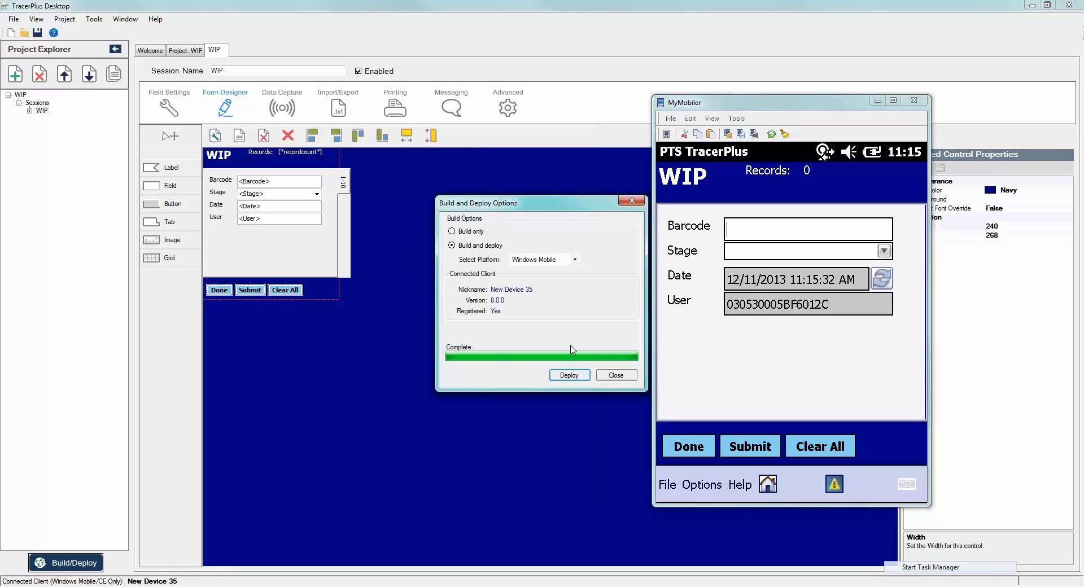
{"action": "left_click", "coordinate": [615, 377]}
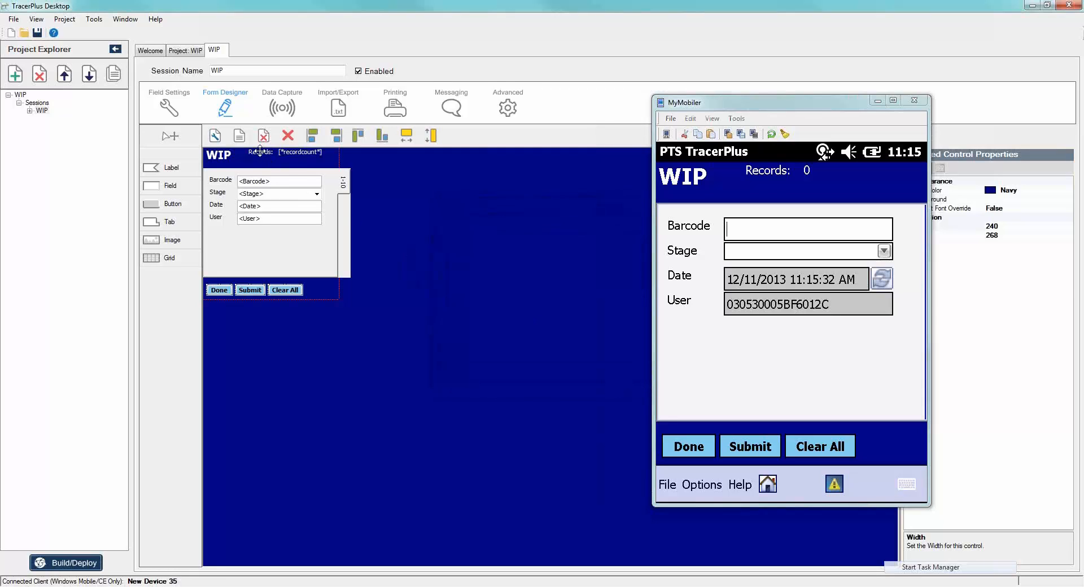
- Move the Records and record count labels together right and slightly down within the form header
{"action": "left_click", "coordinate": [282, 152]}
{"action": "left_click", "coordinate": [291, 153], "text": "ctrl"}
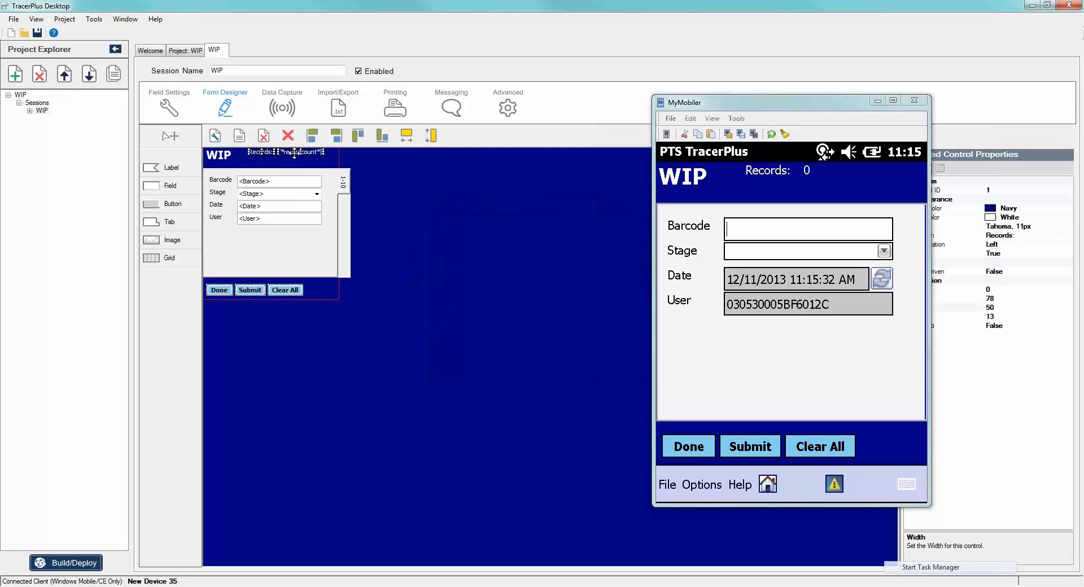
{"action": "left_click_drag", "start_coordinate": [294, 153], "coordinate": [317, 159]}
{"action": "left_click", "coordinate": [303, 193]}
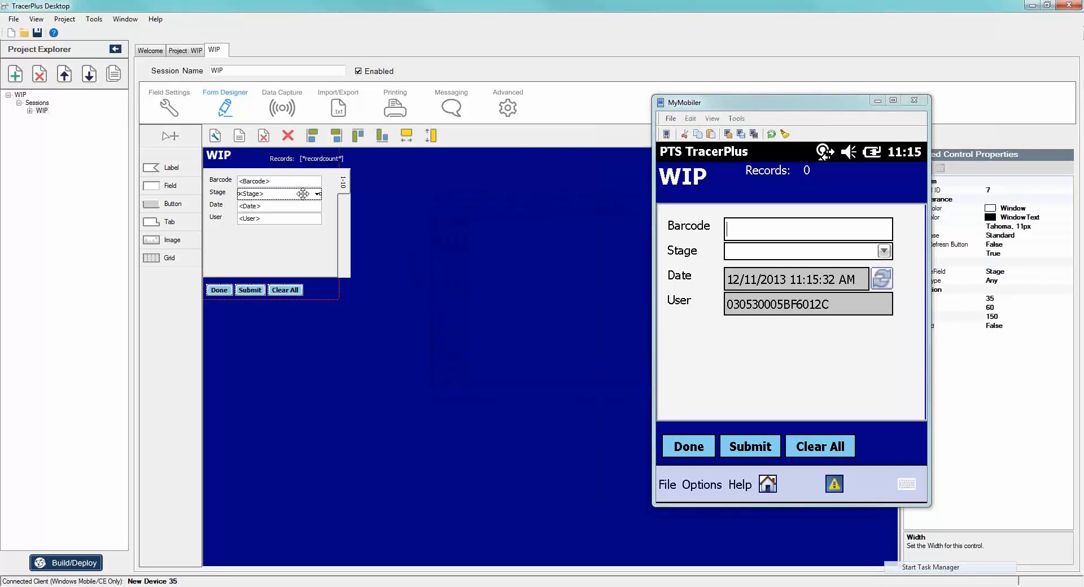
- Move the MyMobiler window clear of the control properties and set the Stage field's font size to 14
{"action": "left_click_drag", "start_coordinate": [842, 104], "coordinate": [714, 105]}
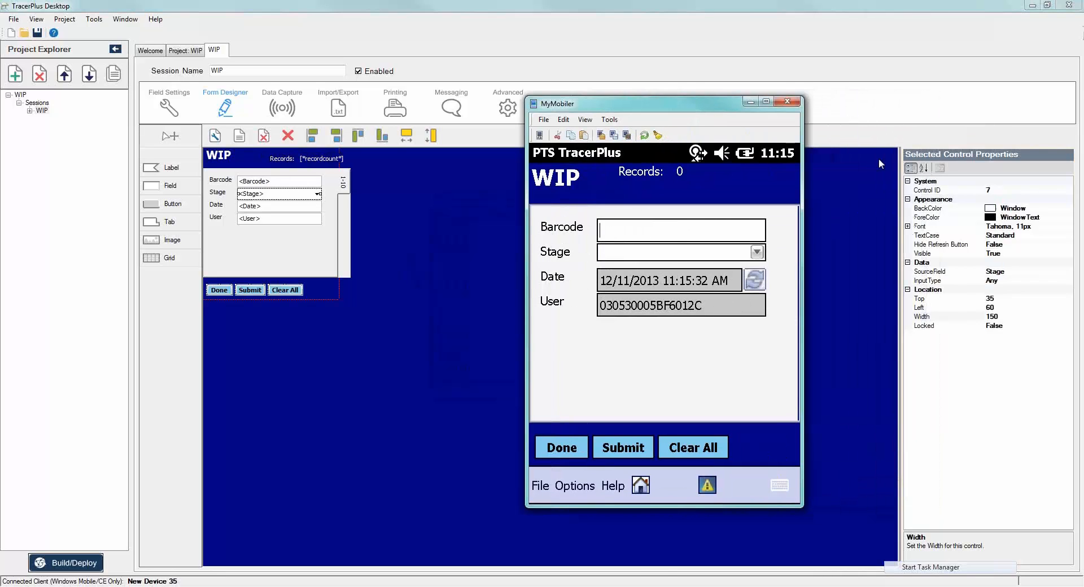
{"action": "left_click", "coordinate": [908, 227]}
{"action": "left_click", "coordinate": [1031, 245]}
{"action": "key", "text": "BackSpace"}
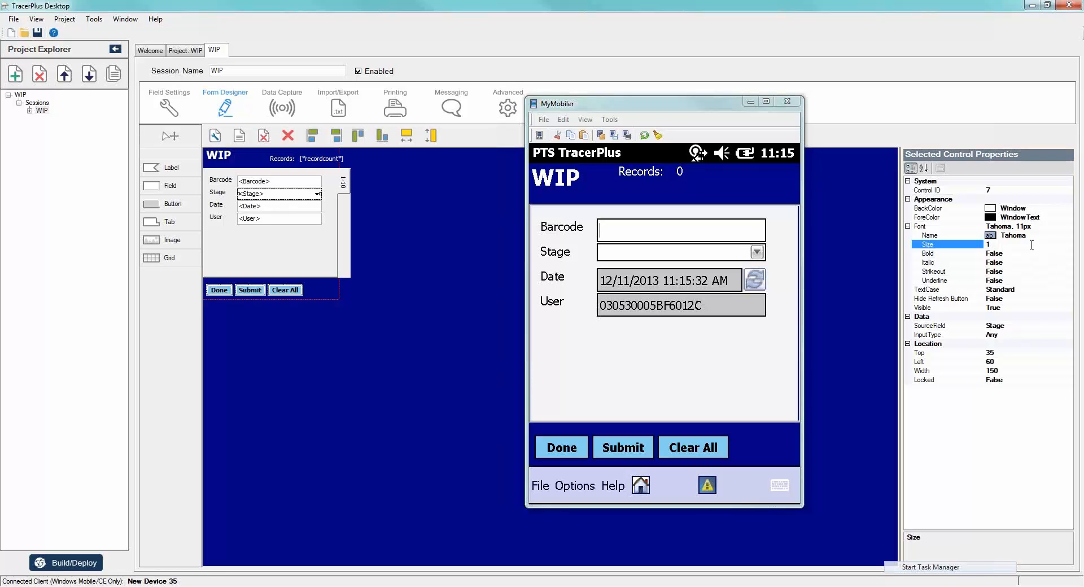
{"action": "type", "text": "4"}
{"action": "left_click", "coordinate": [1032, 252]}
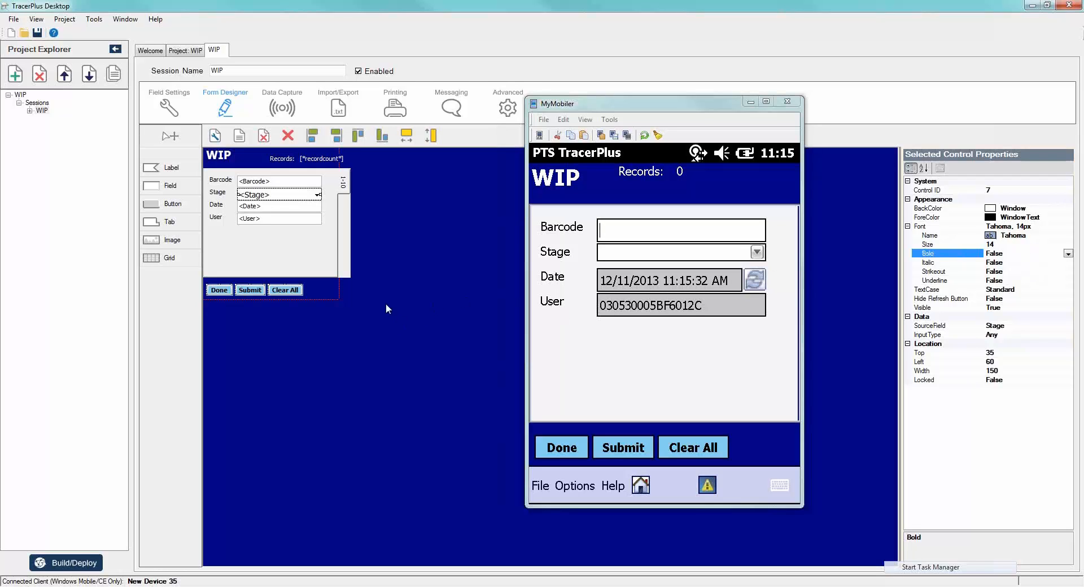
{"action": "left_click", "coordinate": [410, 328]}
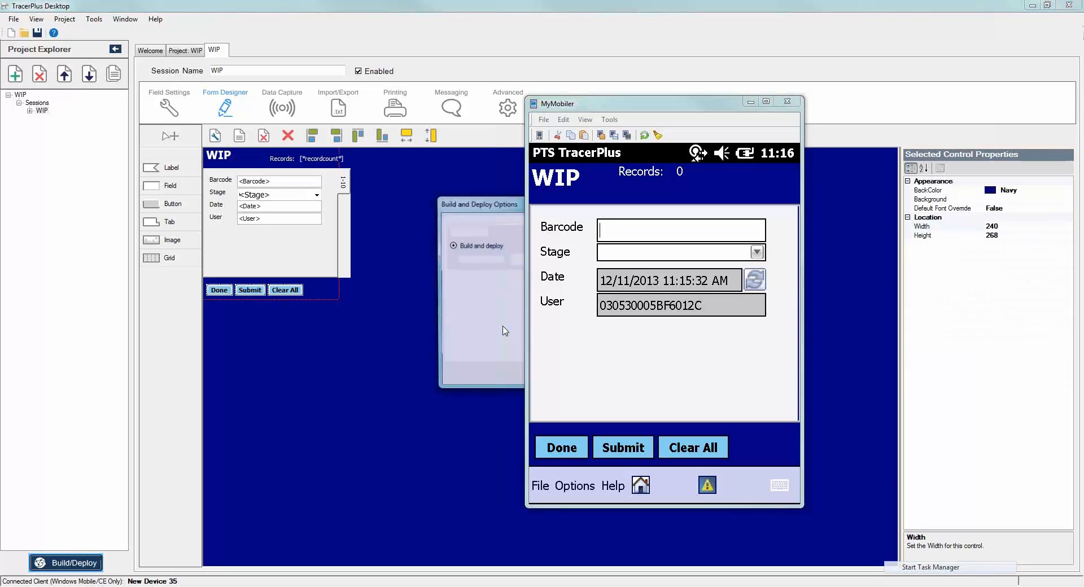
- Build and deploy the updated project to the Windows Mobile device and close the deployment options
{"action": "left_click_drag", "start_coordinate": [486, 204], "coordinate": [325, 225]}
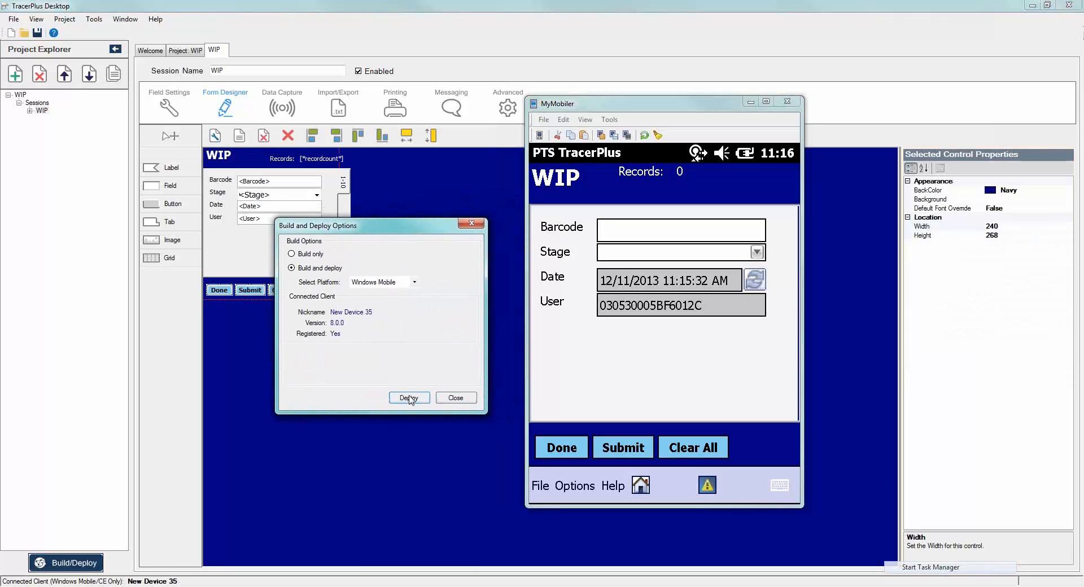
{"action": "left_click", "coordinate": [410, 399]}
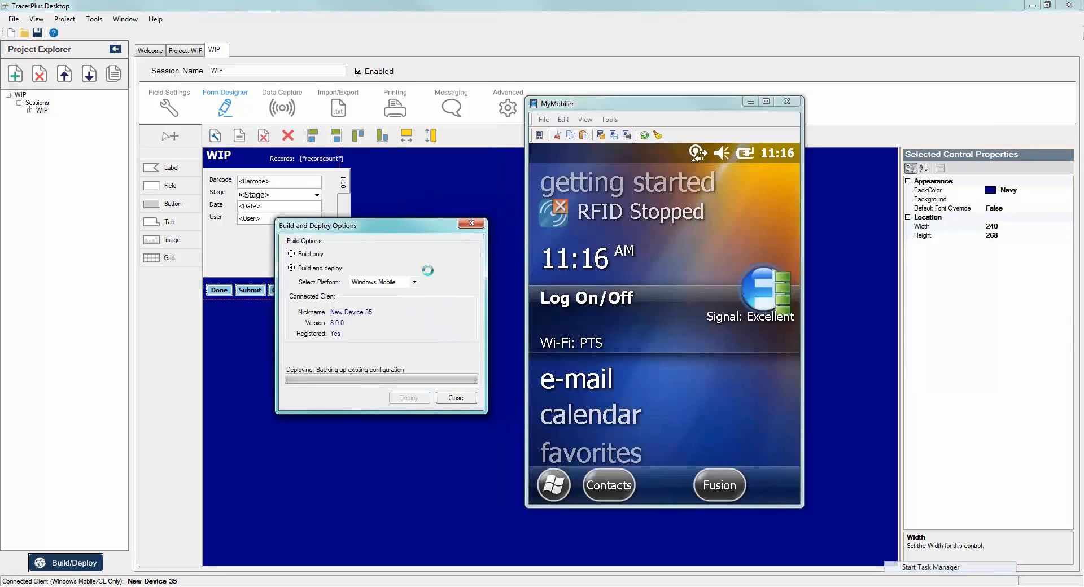
{"action": "left_click", "coordinate": [456, 397]}
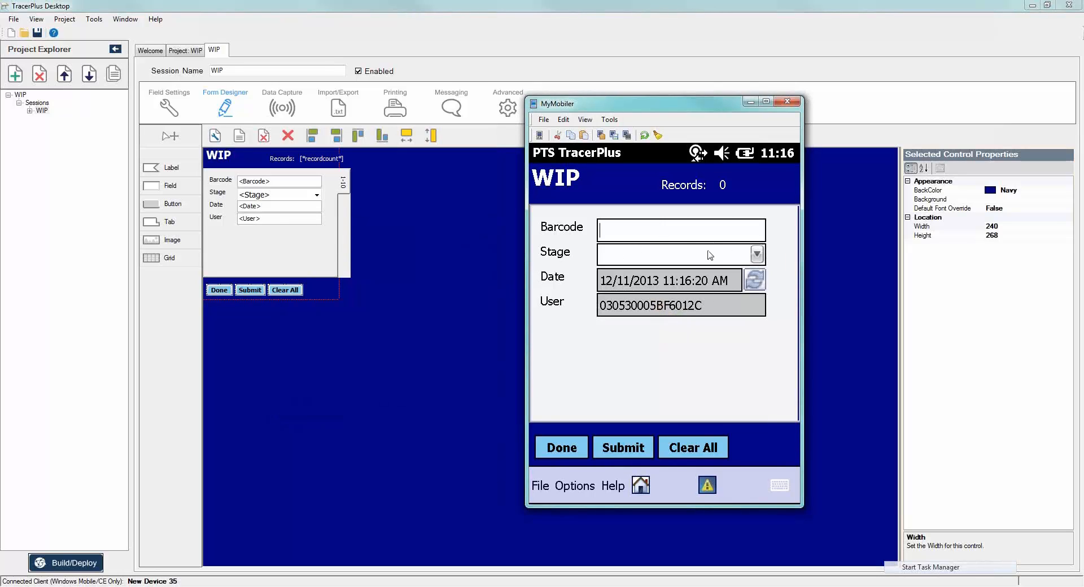
- Check the Stage drop-down list in the deployed WIP form and minimise the MyMobiler window
{"action": "left_click", "coordinate": [754, 255]}
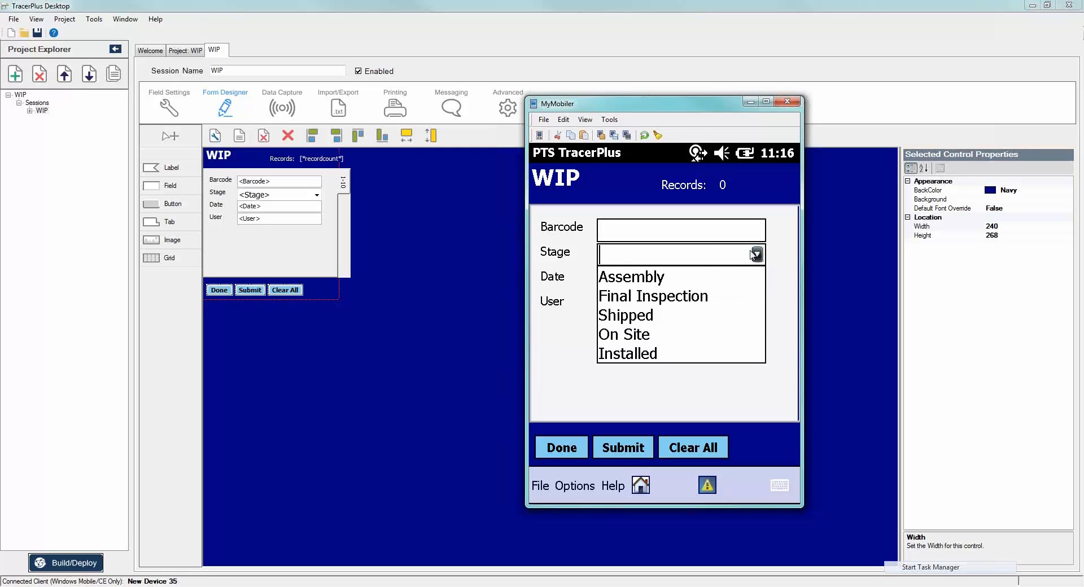
{"action": "left_click", "coordinate": [580, 361]}
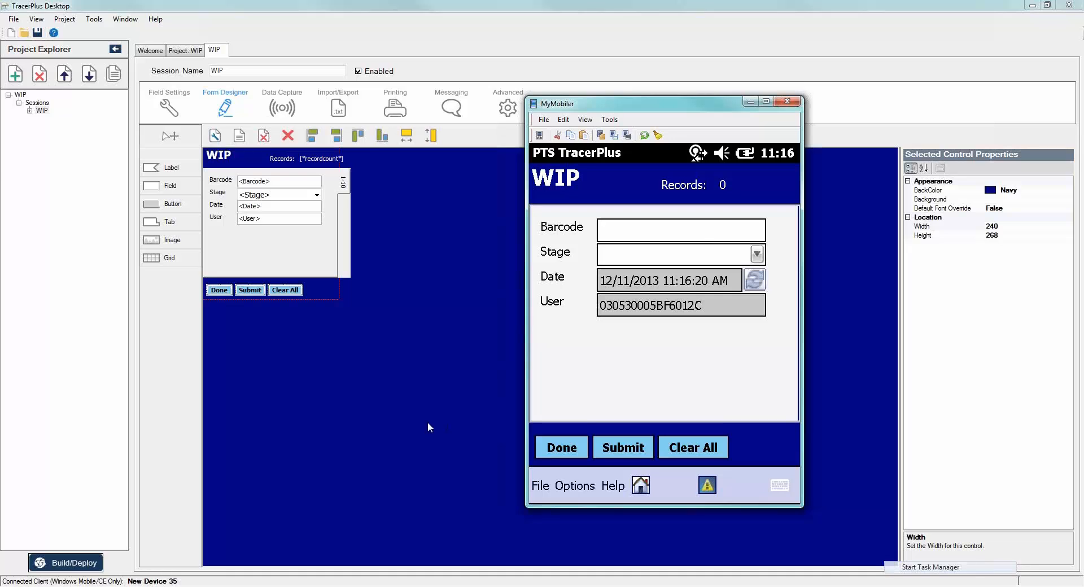
{"action": "left_click", "coordinate": [750, 103]}
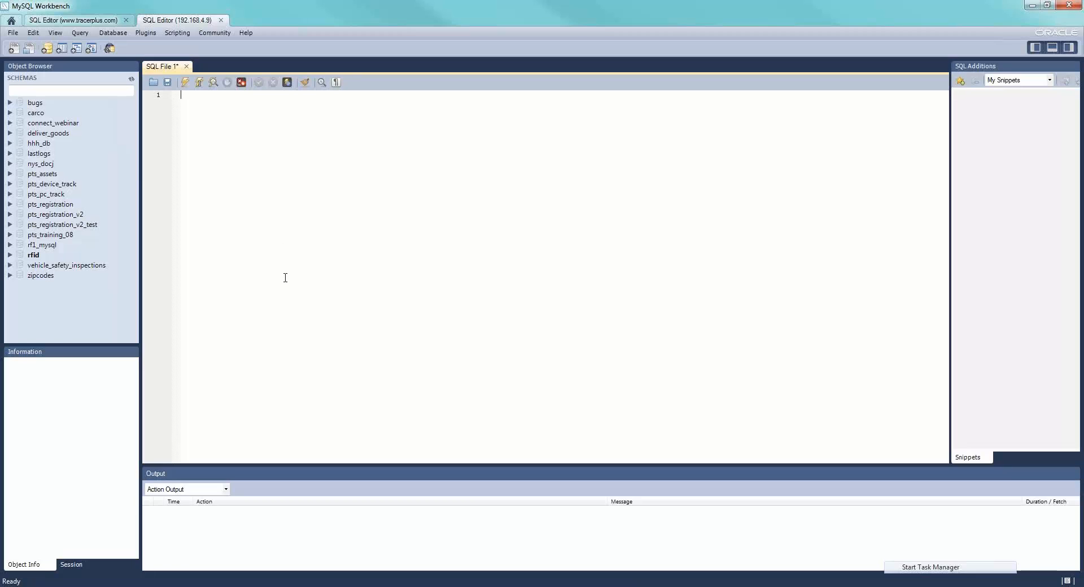
- Switch to MySQL Workbench, create a schema named MySQL_Webinar with the default collation, and apply it to the database
{"action": "left_click", "coordinate": [47, 50]}
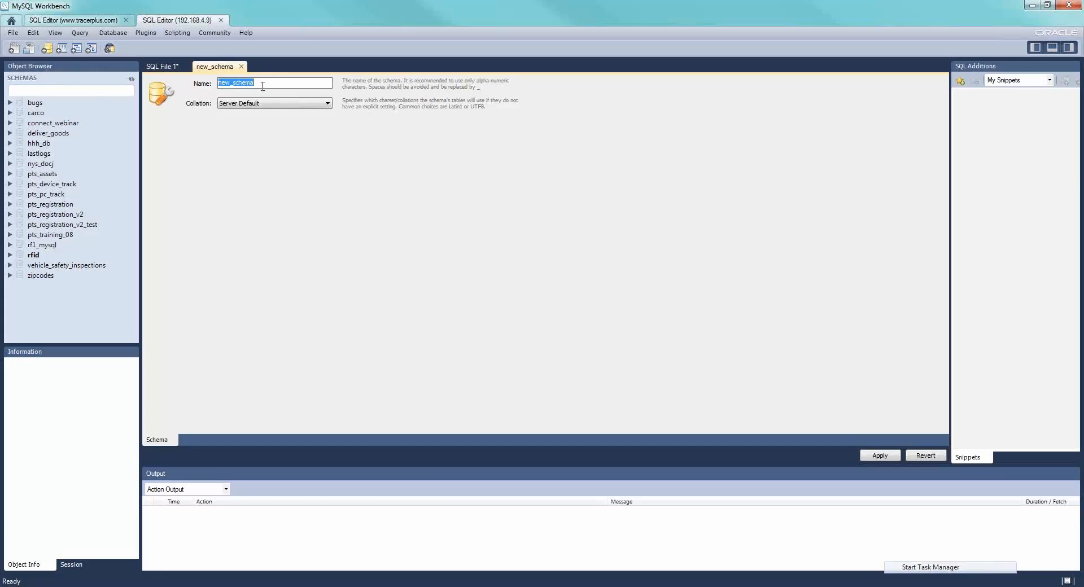
{"action": "type", "text": "MySQL_Webinar"}
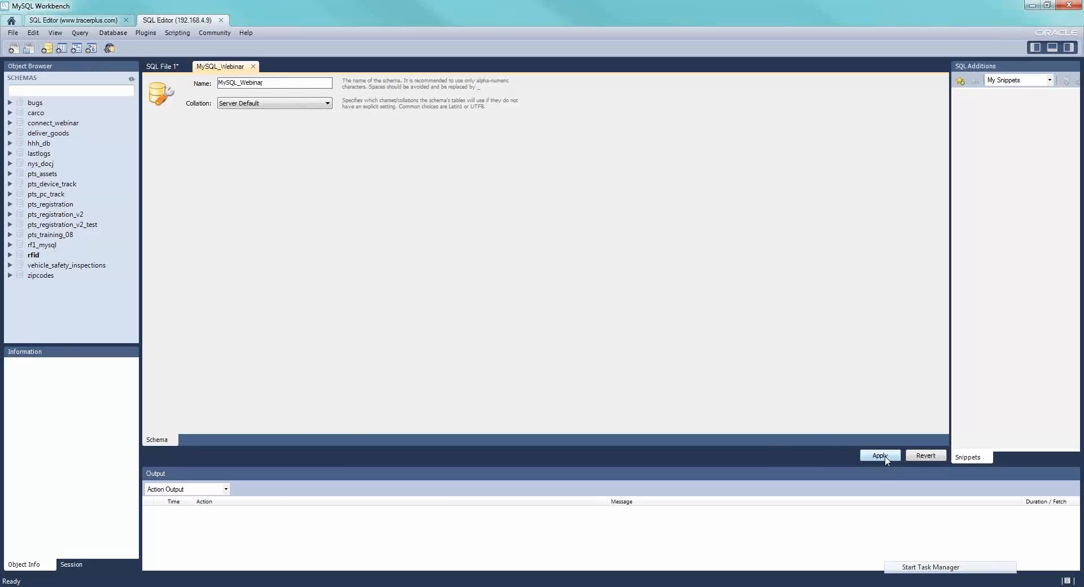
{"action": "left_click", "coordinate": [885, 457]}
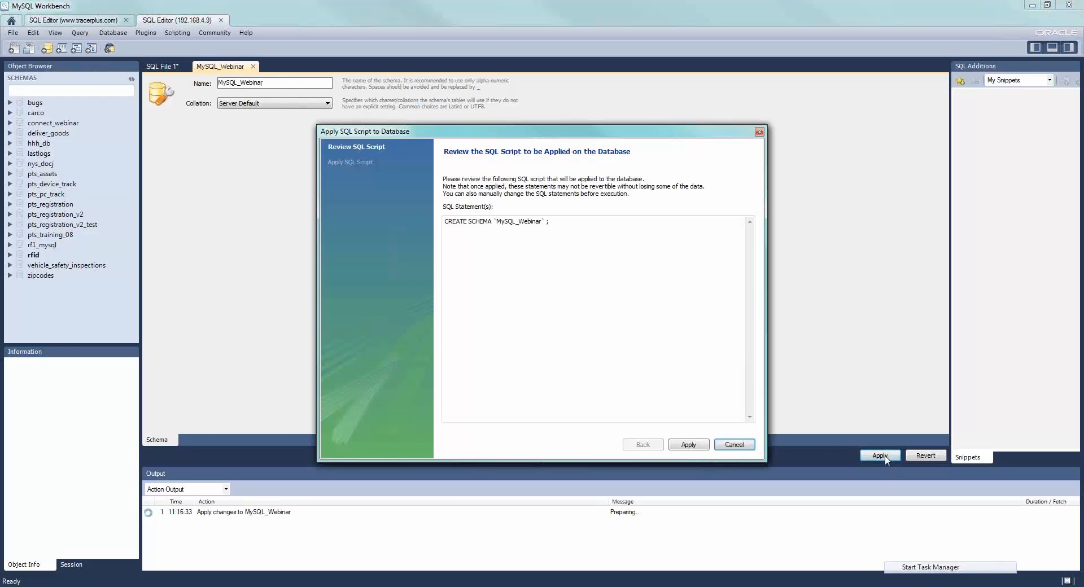
{"action": "left_click", "coordinate": [694, 447]}
{"action": "left_click", "coordinate": [688, 445]}
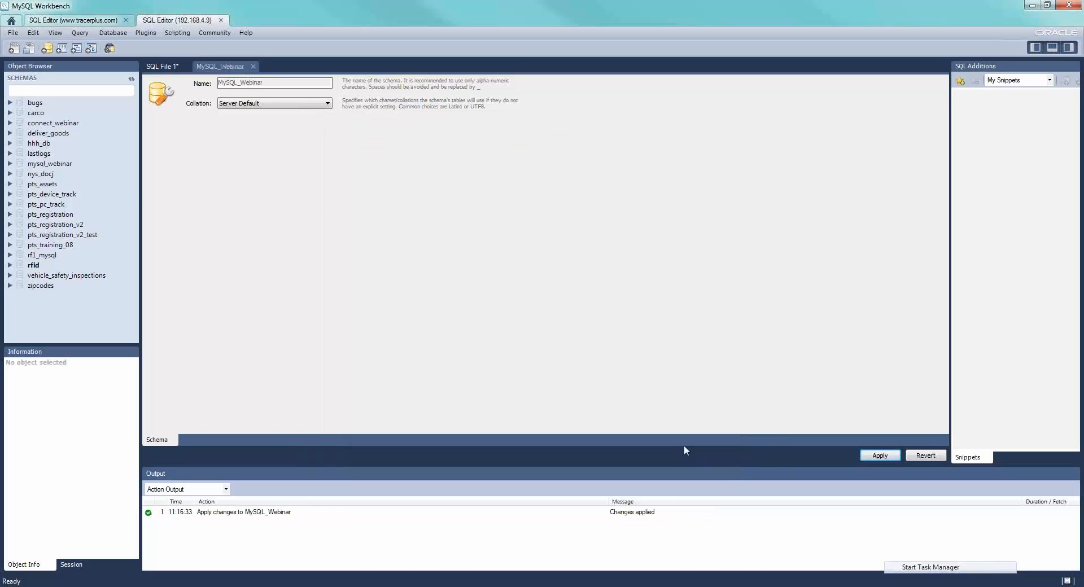
- Create a new table in the mysql_webinar schema and name it WIP
{"action": "left_click", "coordinate": [43, 166]}
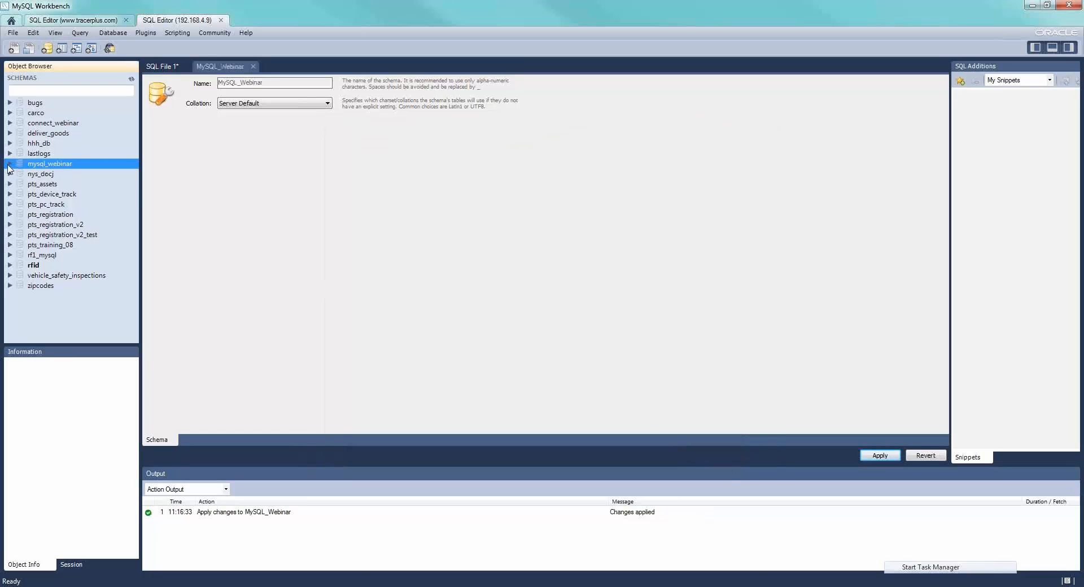
{"action": "right_click", "coordinate": [38, 164]}
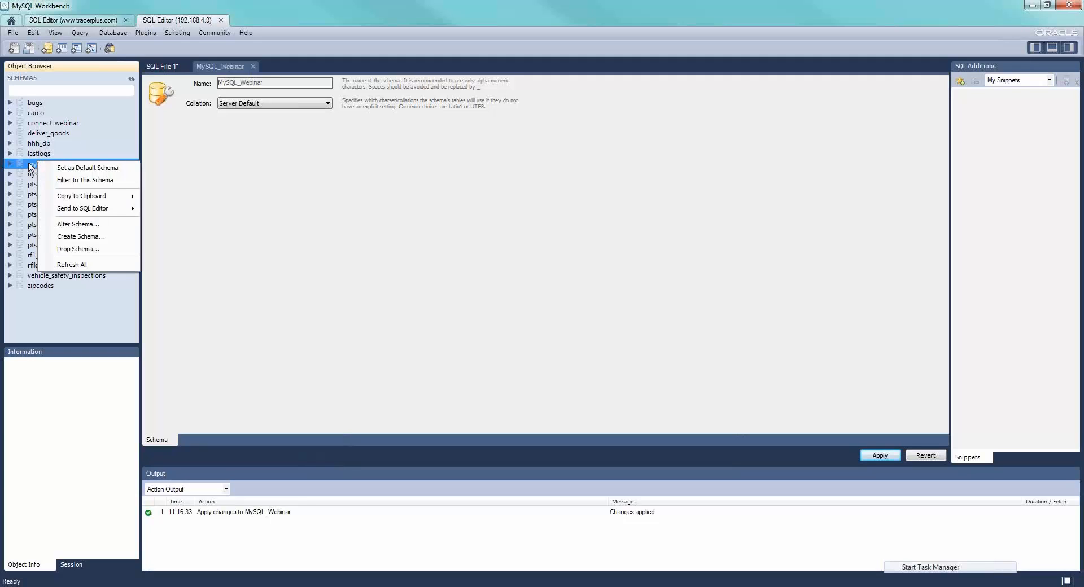
{"action": "left_click", "coordinate": [32, 167]}
{"action": "left_click", "coordinate": [10, 164]}
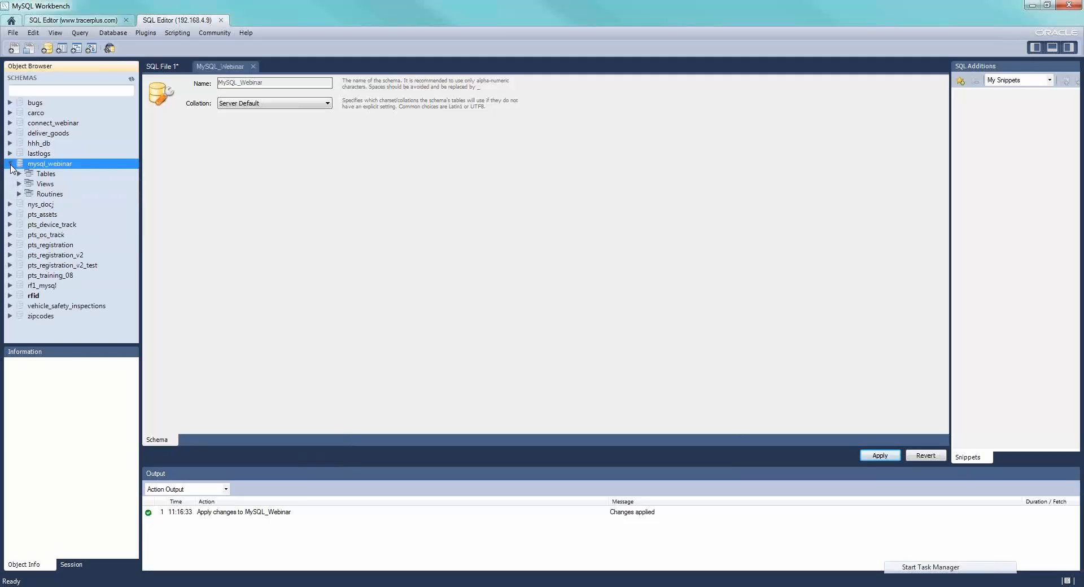
{"action": "right_click", "coordinate": [46, 175]}
{"action": "left_click", "coordinate": [77, 183]}
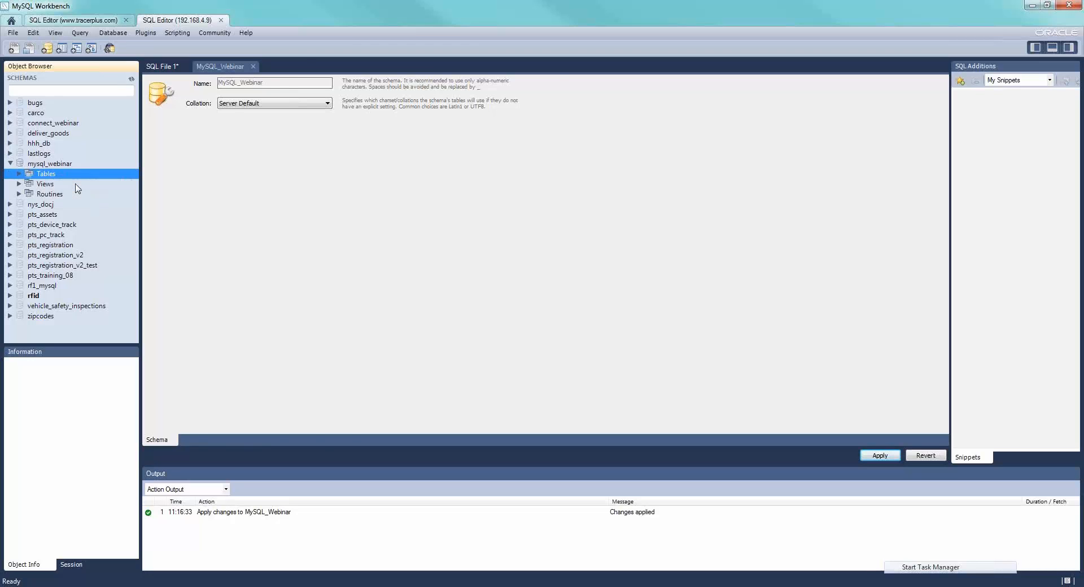
{"action": "left_click", "coordinate": [285, 86]}
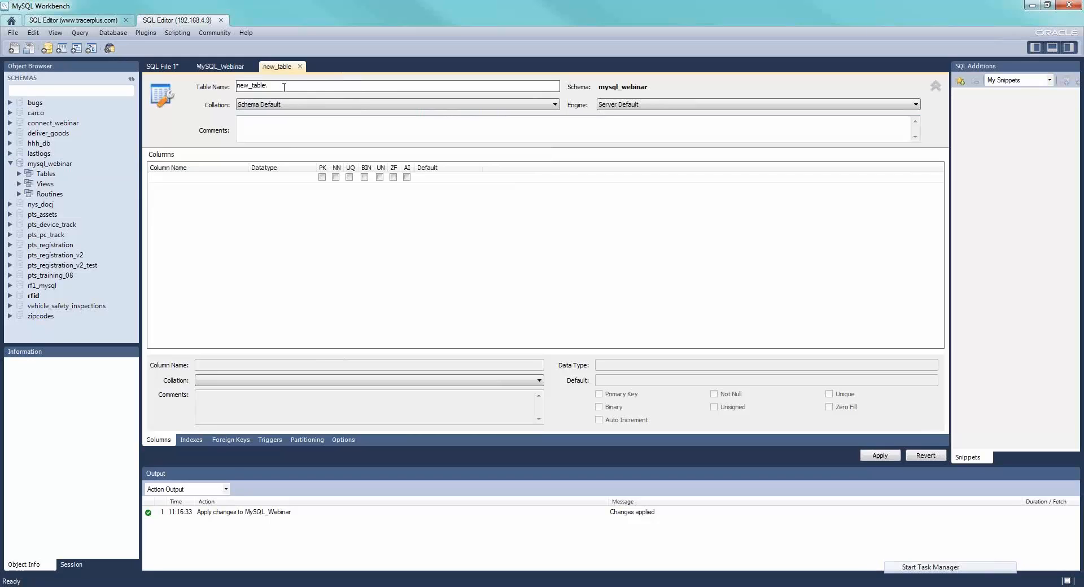
{"action": "left_click_drag", "start_coordinate": [285, 86], "coordinate": [228, 85]}
{"action": "type", "text": "WIP"}
{"action": "key", "text": "Tab"}
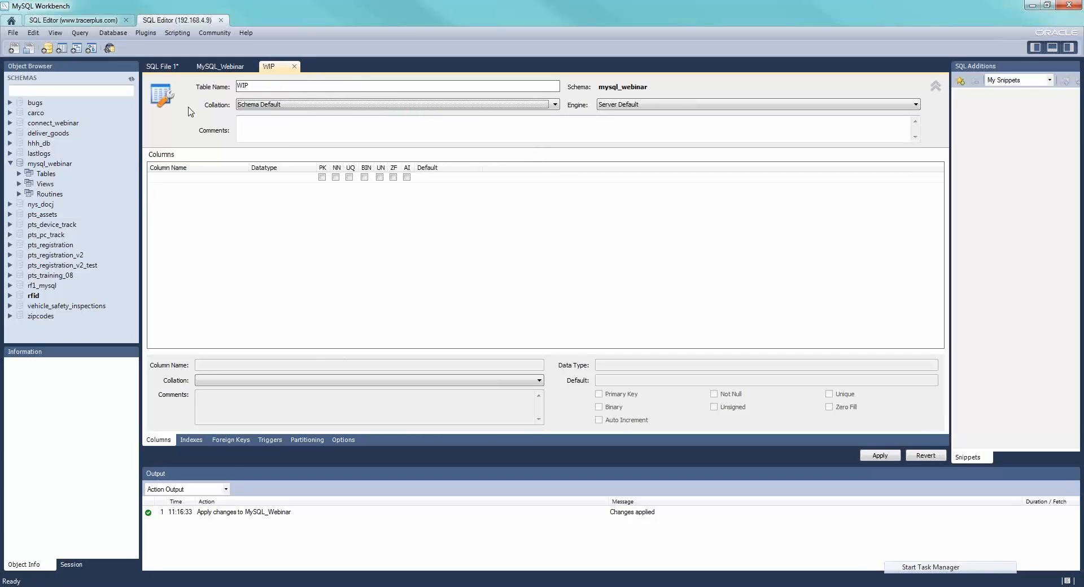
- Add the suggested idWIP column of type INT to the WIP table as its not-null primary key
{"action": "left_click", "coordinate": [185, 178]}
{"action": "left_click", "coordinate": [185, 180]}
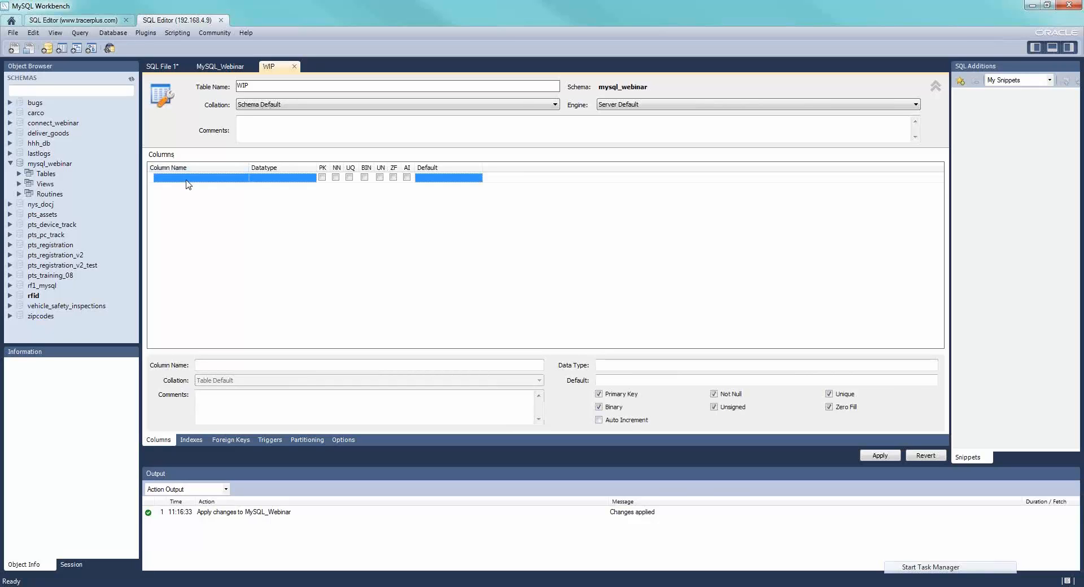
{"action": "left_click", "coordinate": [187, 179]}
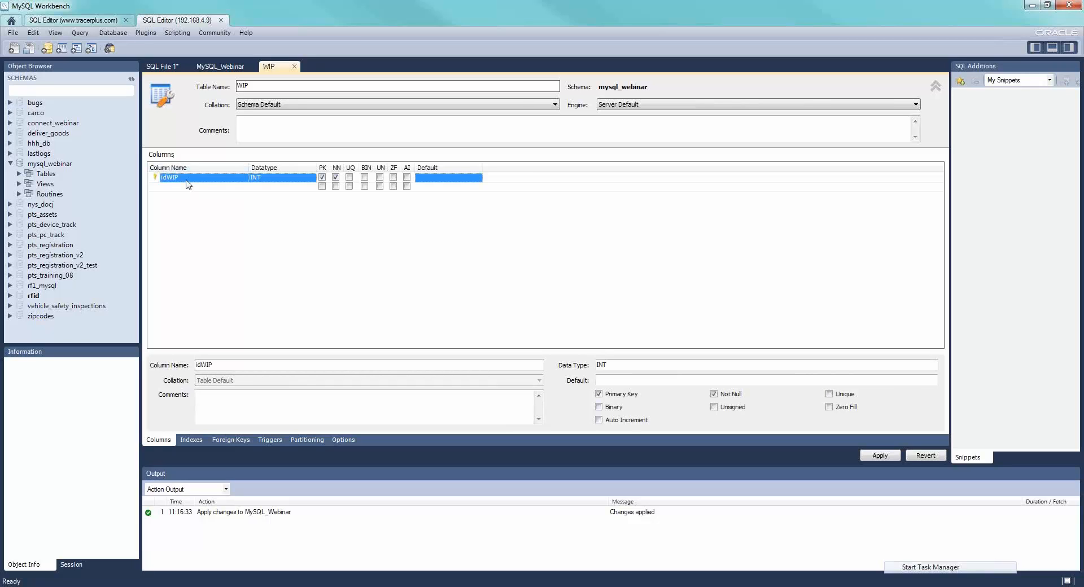
- Add the columns Barcode and Stage to the WIP table, both with the VARCHAR(45) datatype
{"action": "left_click", "coordinate": [203, 188]}
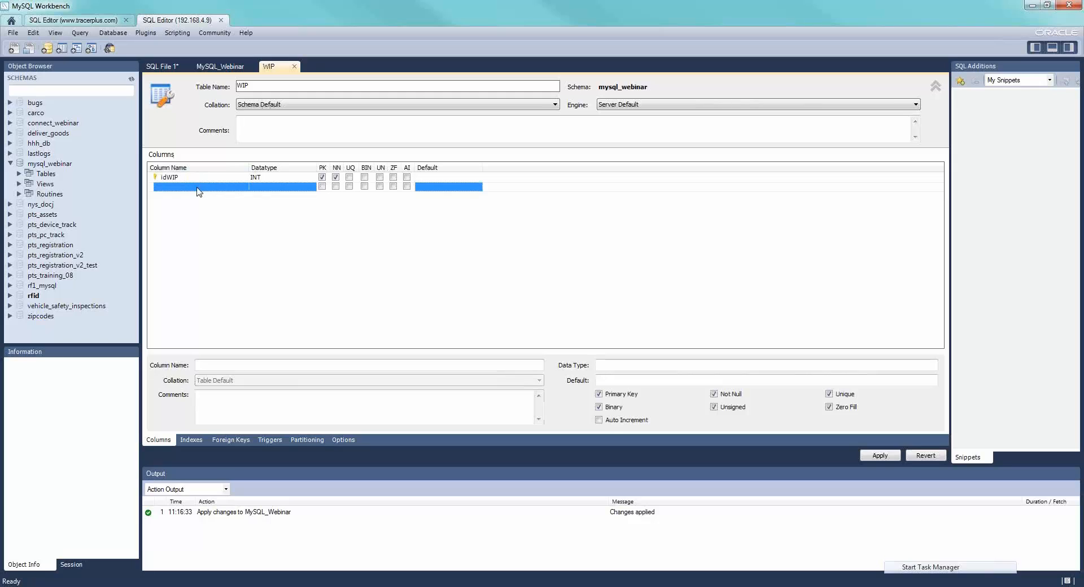
{"action": "left_click", "coordinate": [197, 187]}
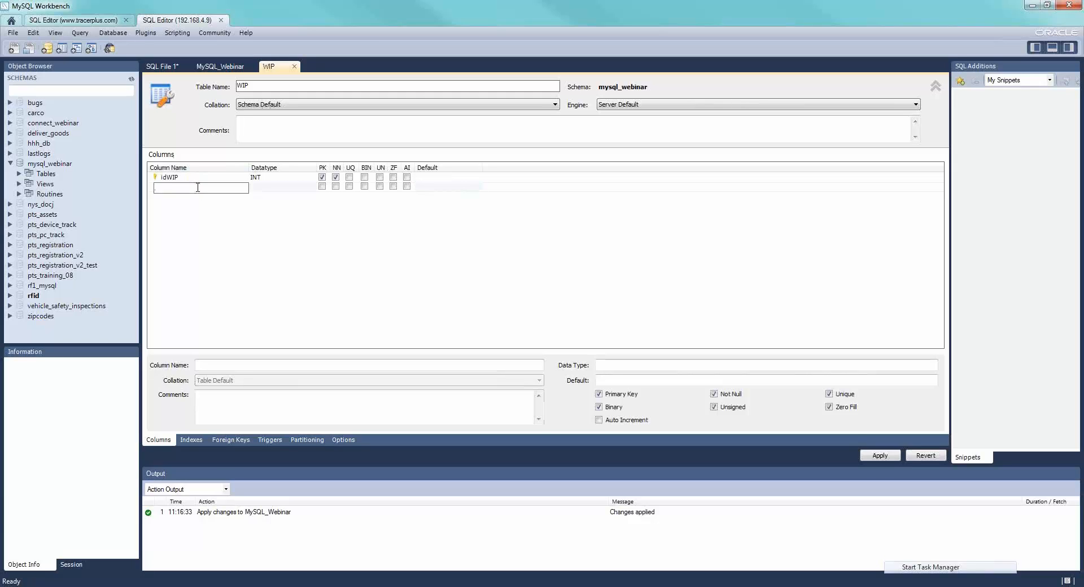
{"action": "type", "text": "Barcode"}
{"action": "key", "text": "Tab"}
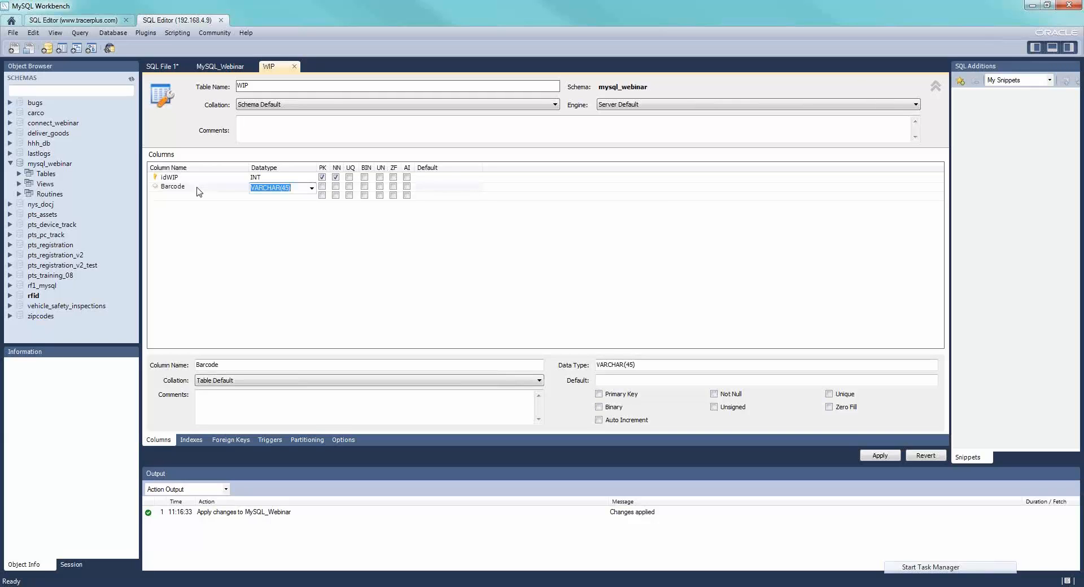
{"action": "key", "text": "Tab"}
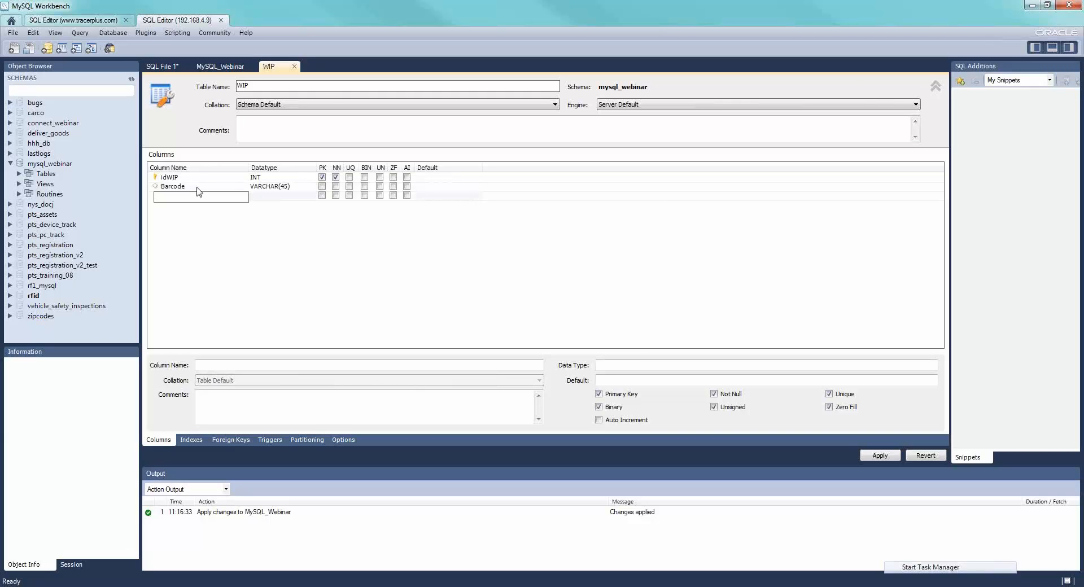
{"action": "type", "text": "Stage"}
{"action": "key", "text": "Tab"}
{"action": "key", "text": "Tab"}
- Add the columns Date and User to the WIP table, both with the VARCHAR(45) datatype
{"action": "type", "text": "Dat"}
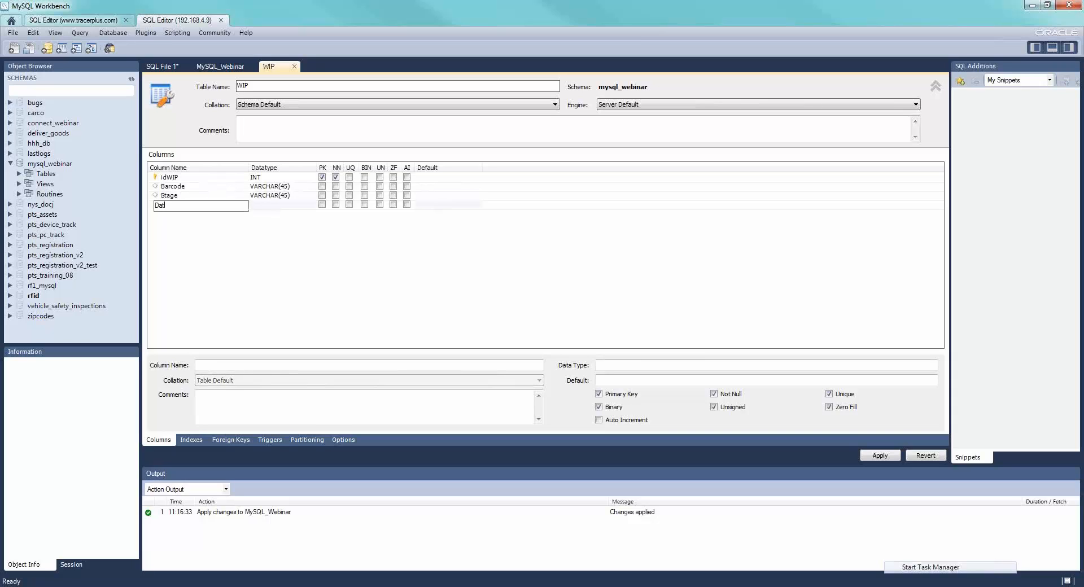
{"action": "type", "text": "e"}
{"action": "key", "text": "Tab"}
{"action": "key", "text": "Tab"}
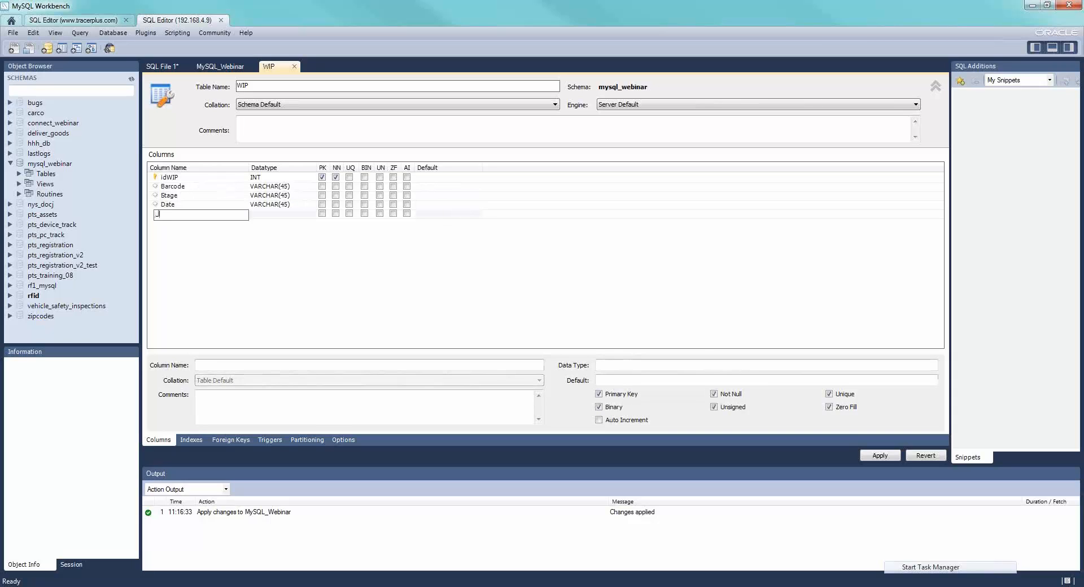
{"action": "type", "text": "User"}
{"action": "key", "text": "Tab"}
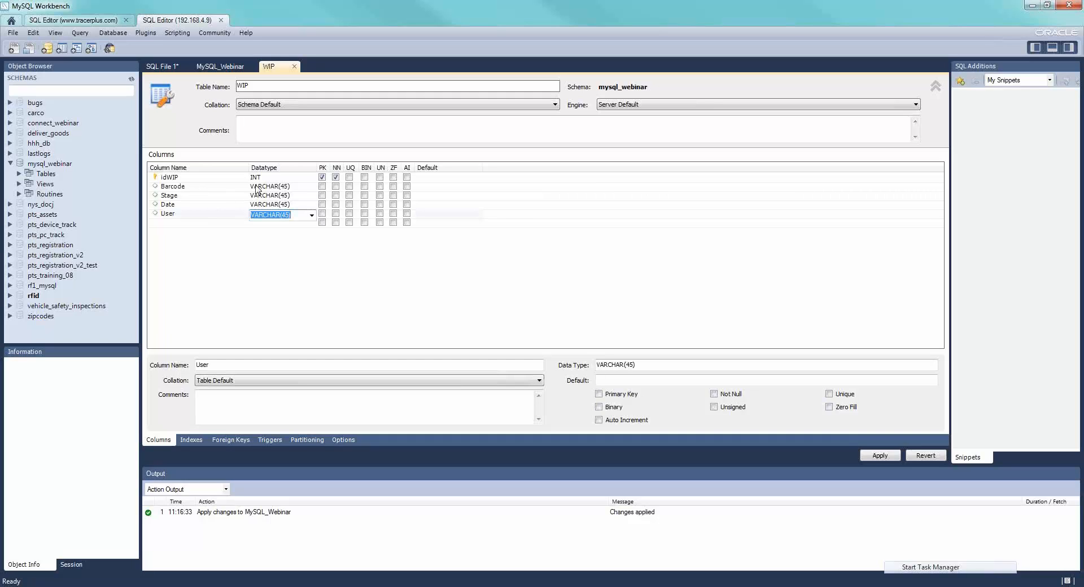
{"action": "left_click", "coordinate": [439, 258]}
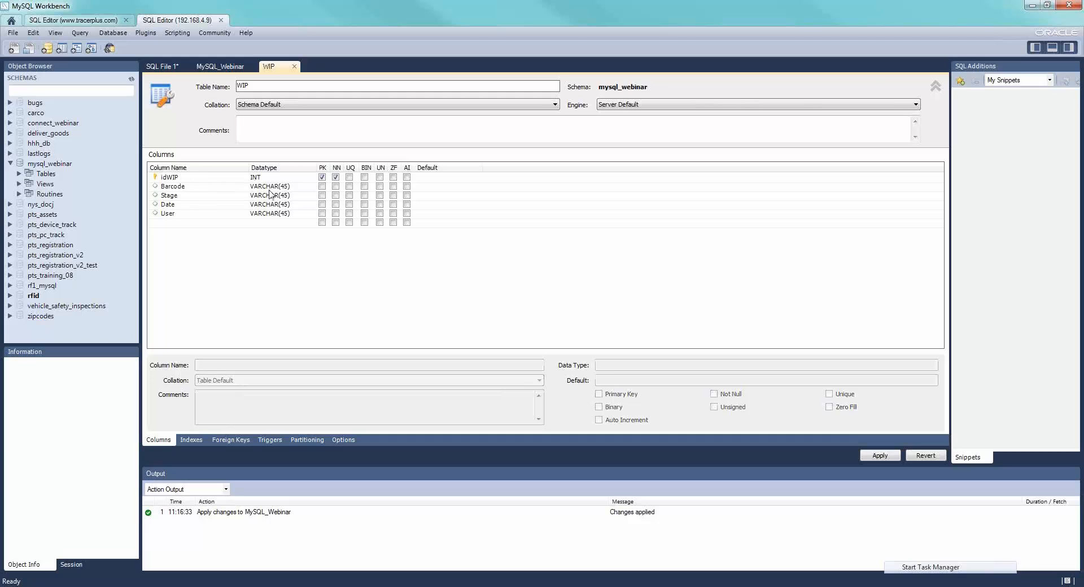
- Make the idWIP column auto-increment and apply the WIP table's creation script to the database
{"action": "left_click", "coordinate": [407, 178]}
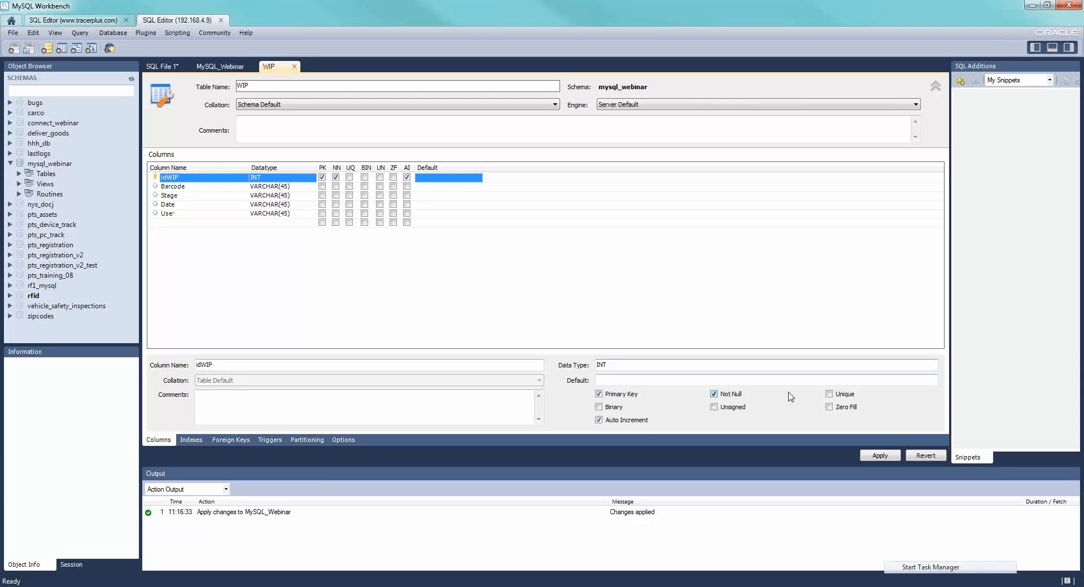
{"action": "left_click", "coordinate": [880, 455]}
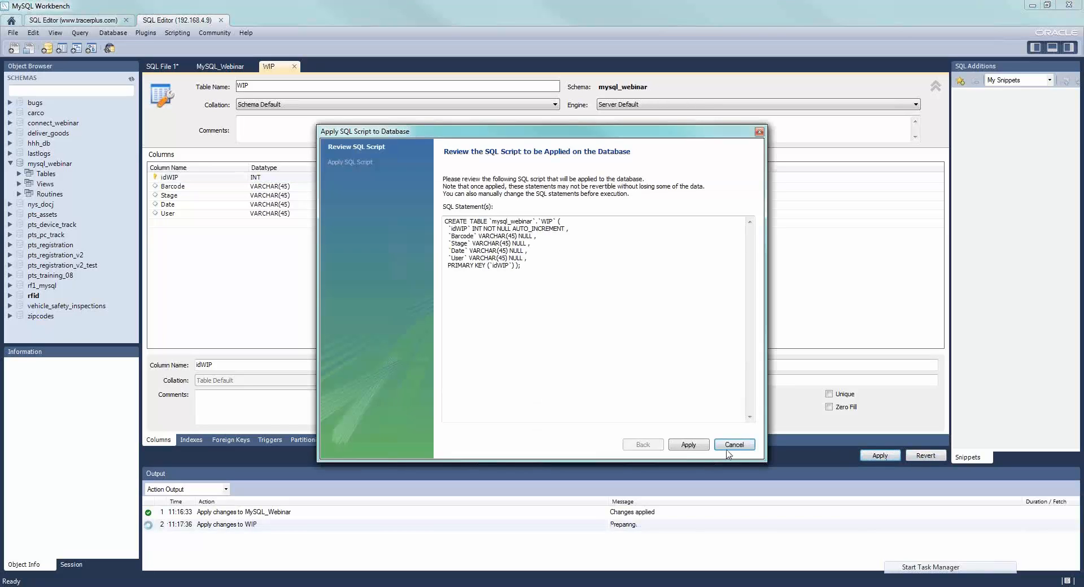
{"action": "left_click", "coordinate": [689, 445]}
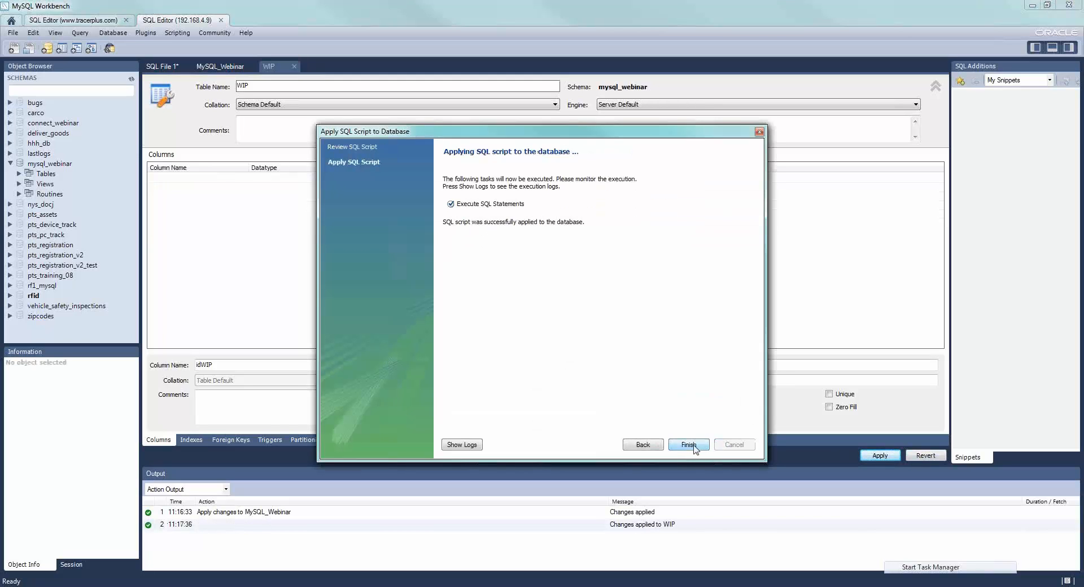
{"action": "left_click", "coordinate": [693, 446]}
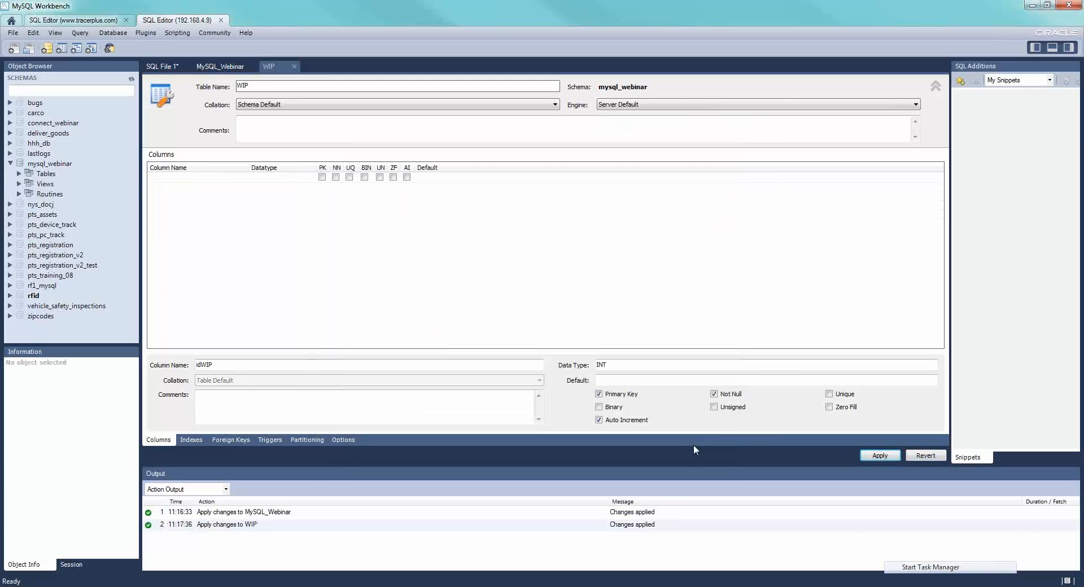
- Inspect the columns of the new wip table within the mysql_webinar schema
{"action": "left_click", "coordinate": [20, 173]}
{"action": "left_click", "coordinate": [52, 185]}
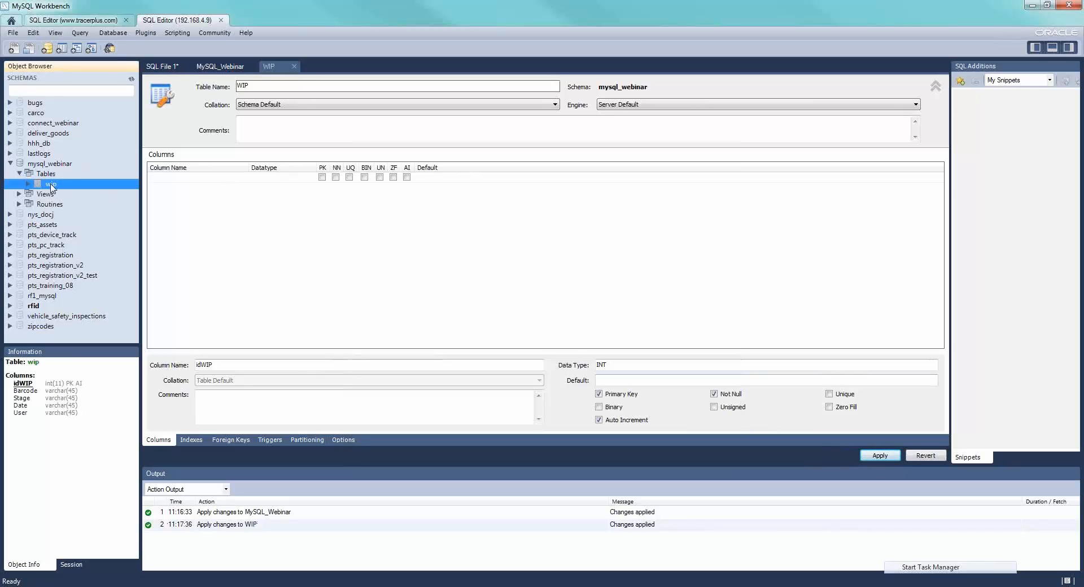
- Open the wip table's data in the mysql_webinar schema to view its rows, and return to TracerPlus Desktop
{"action": "right_click", "coordinate": [52, 187]}
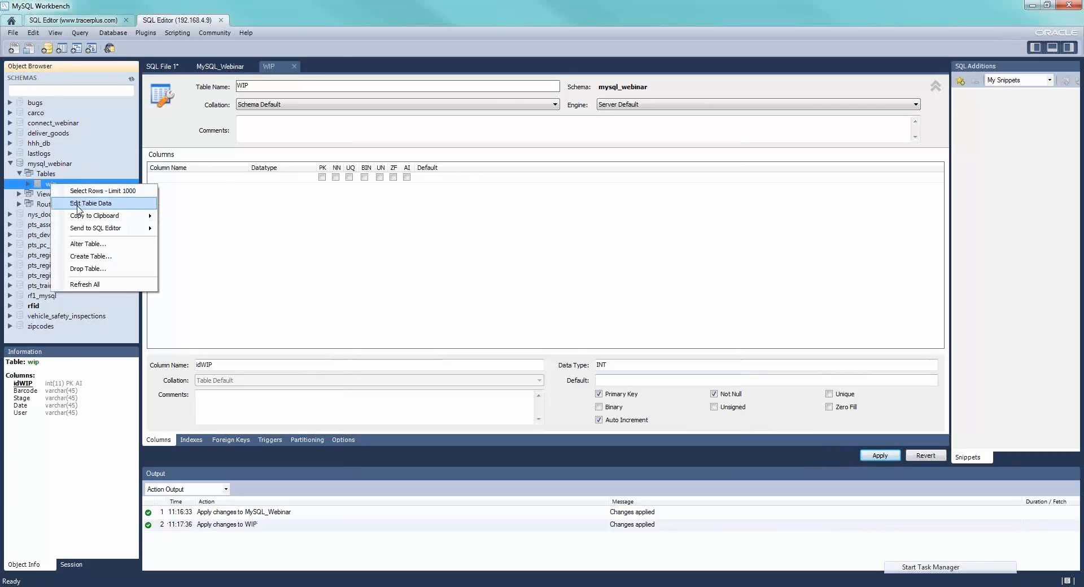
{"action": "left_click", "coordinate": [79, 202]}
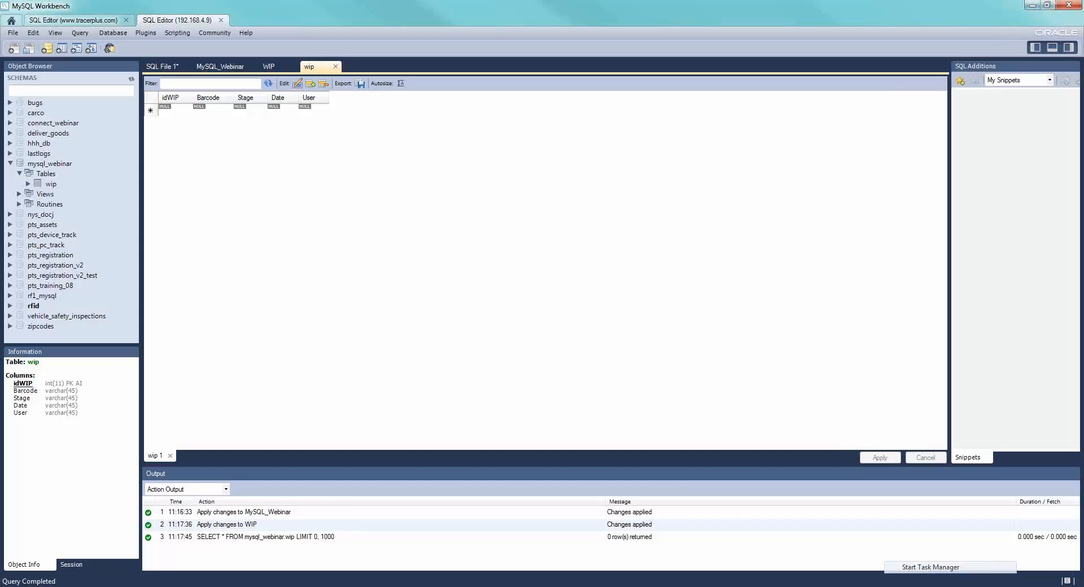
{"action": "left_click", "coordinate": [1032, 5]}
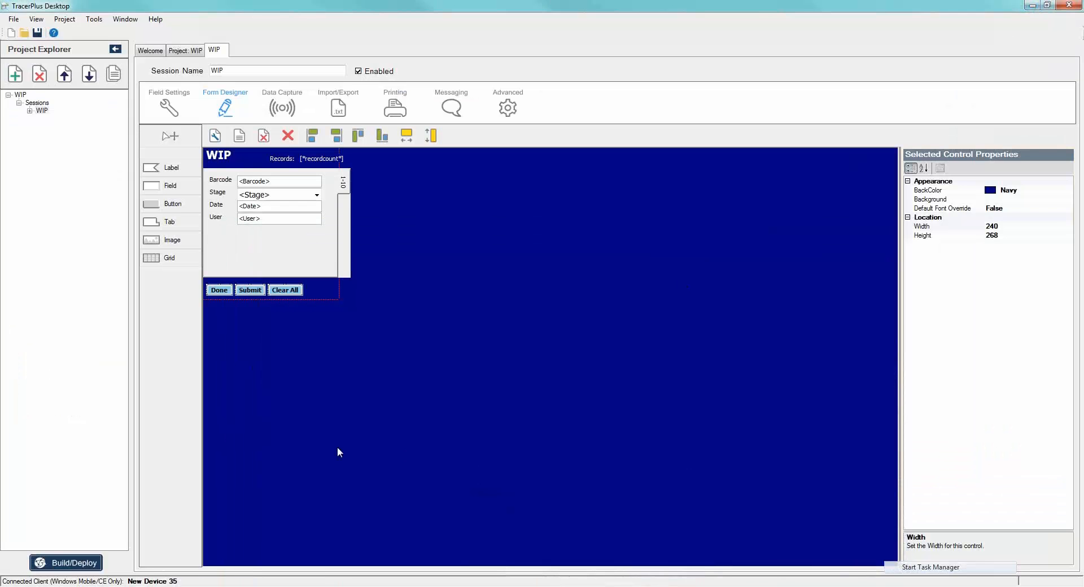
- Launch the 32-bit ODBC Data Source Administrator by running odbcad32.exe from C:\Windows\SysWOW64, and close the folder window
{"action": "key", "text": "super"}
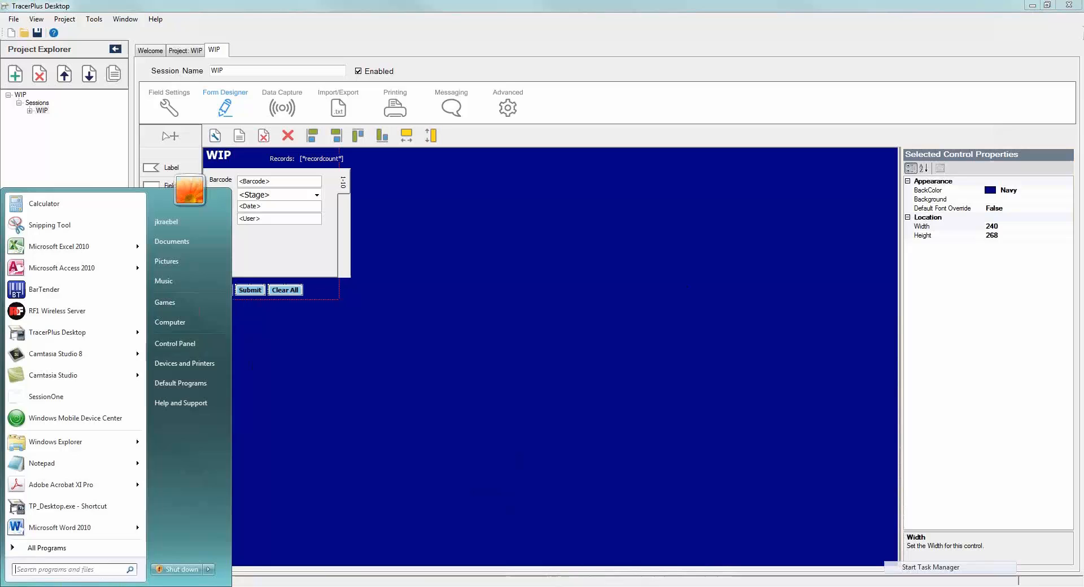
{"action": "left_click", "coordinate": [176, 329]}
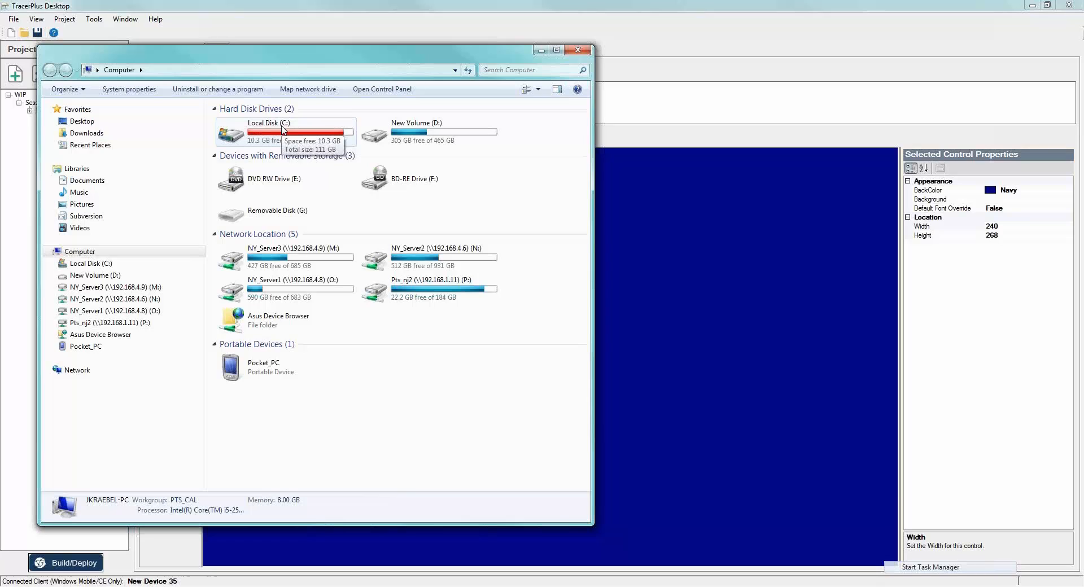
{"action": "double_click", "coordinate": [283, 129]}
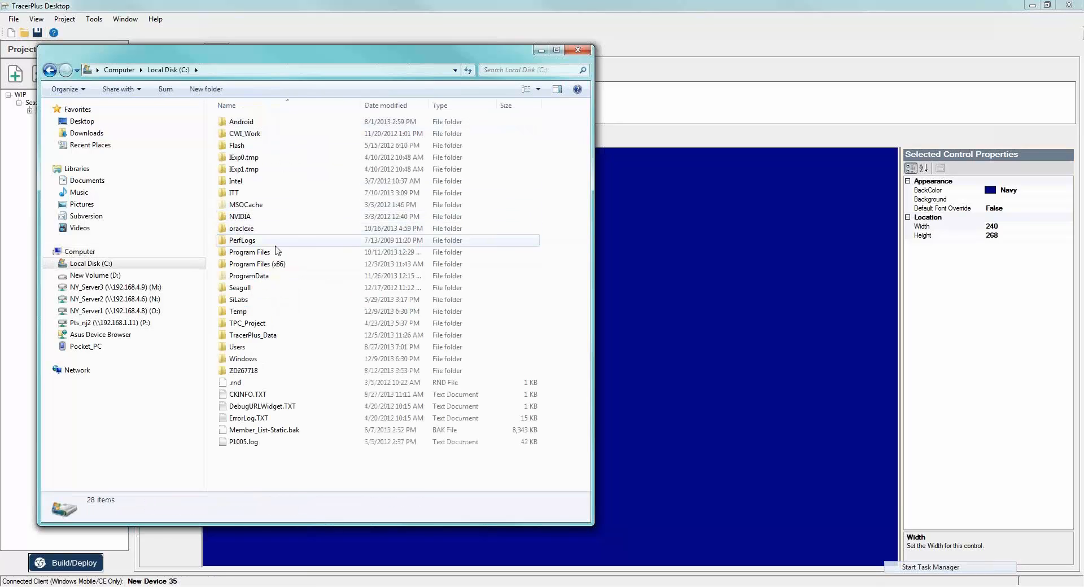
{"action": "double_click", "coordinate": [251, 359]}
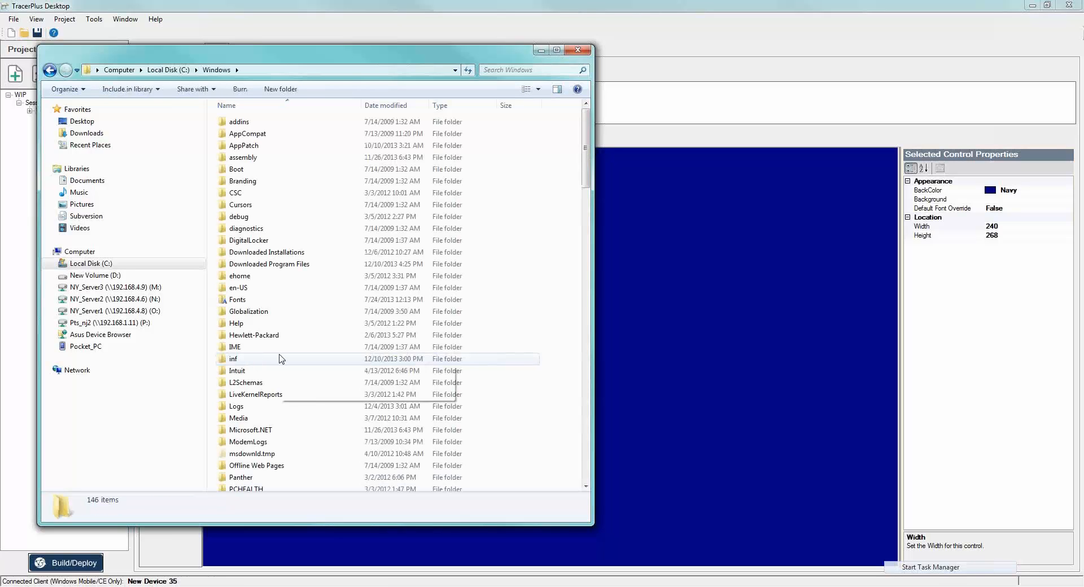
{"action": "type", "text": "sys"}
{"action": "double_click", "coordinate": [255, 273]}
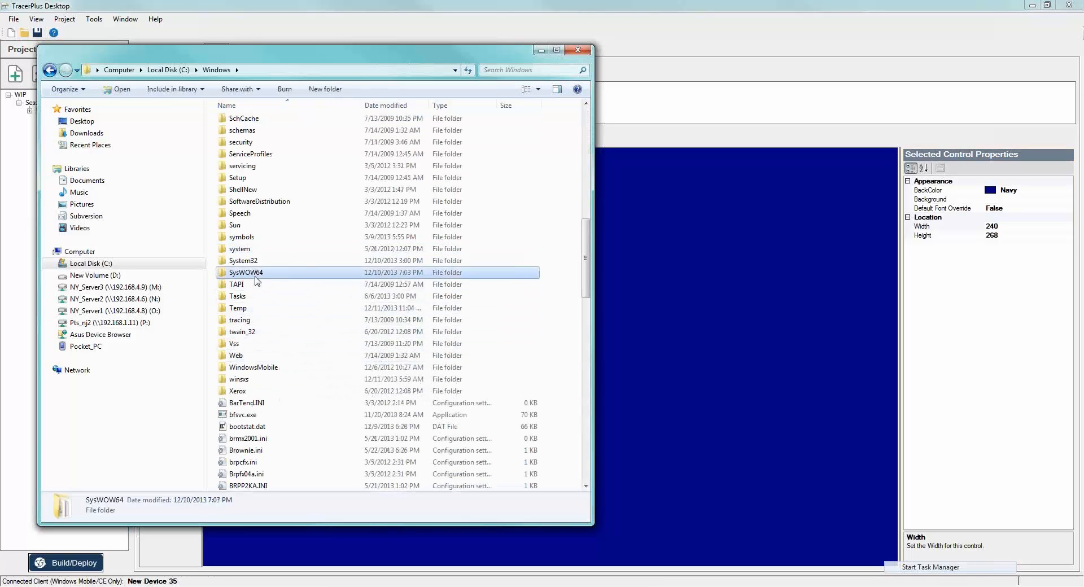
{"action": "type", "text": "oa"}
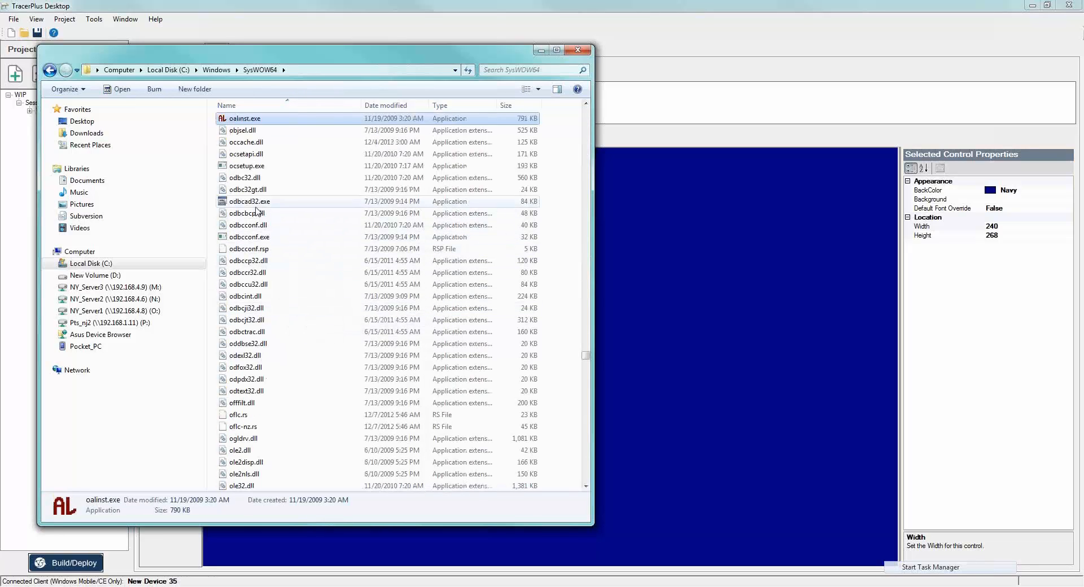
{"action": "left_click", "coordinate": [252, 204]}
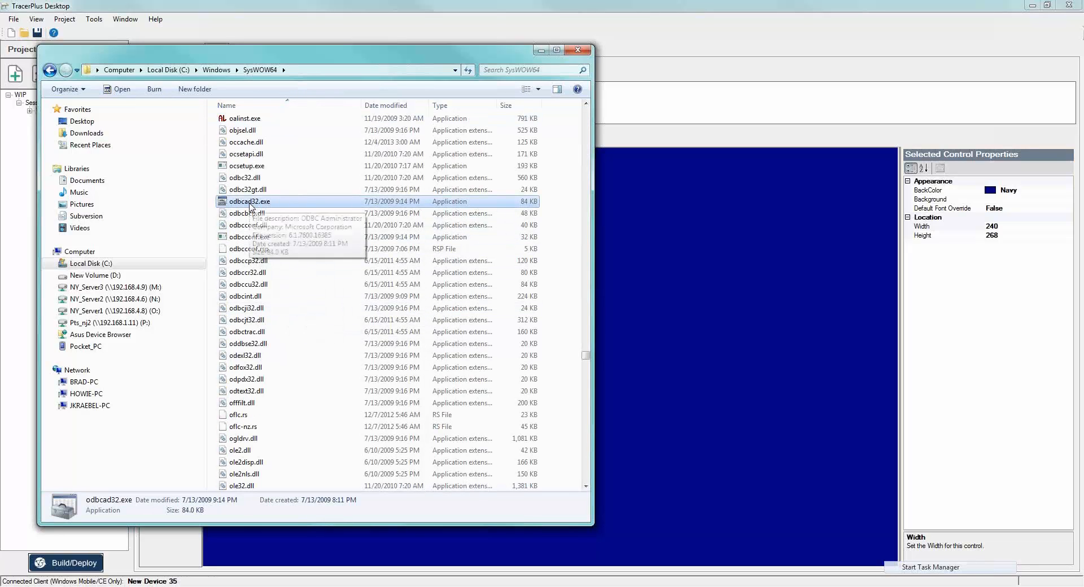
{"action": "double_click", "coordinate": [252, 203]}
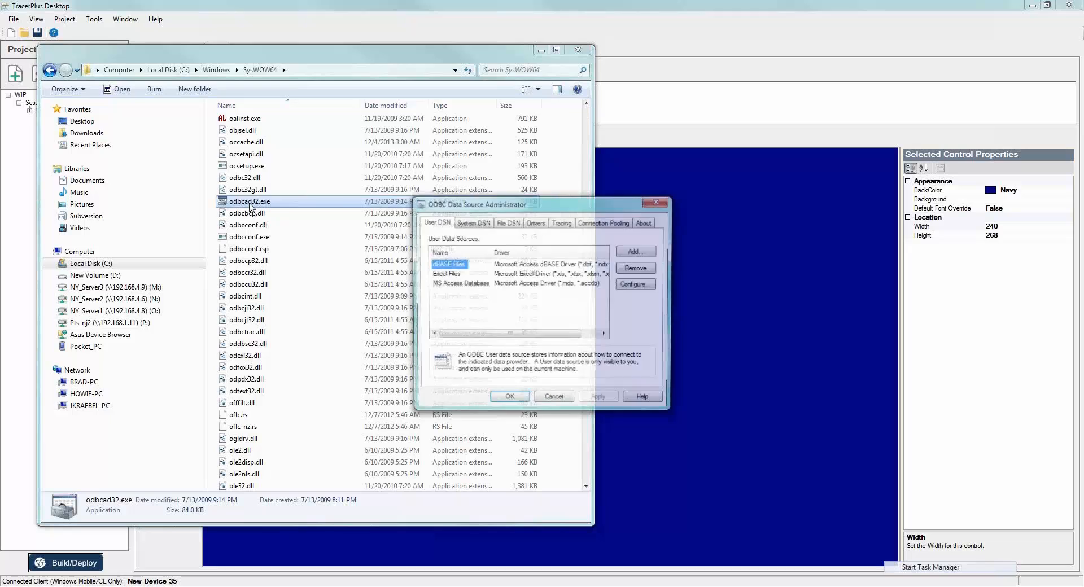
{"action": "left_click", "coordinate": [586, 51]}
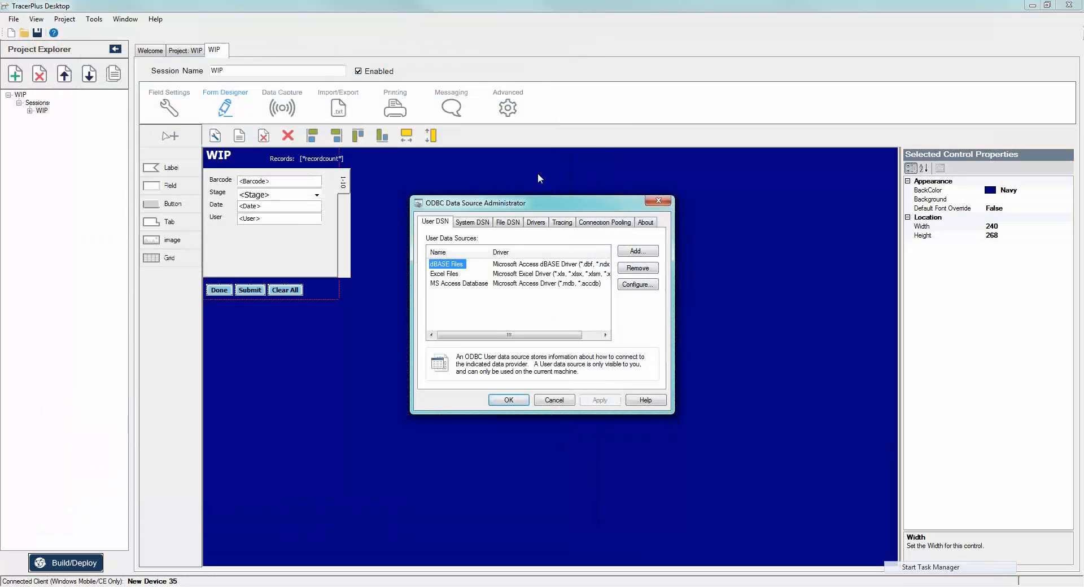
- Create a new system data source that uses the MySQL ODBC 5.1 Driver
{"action": "left_click", "coordinate": [472, 223]}
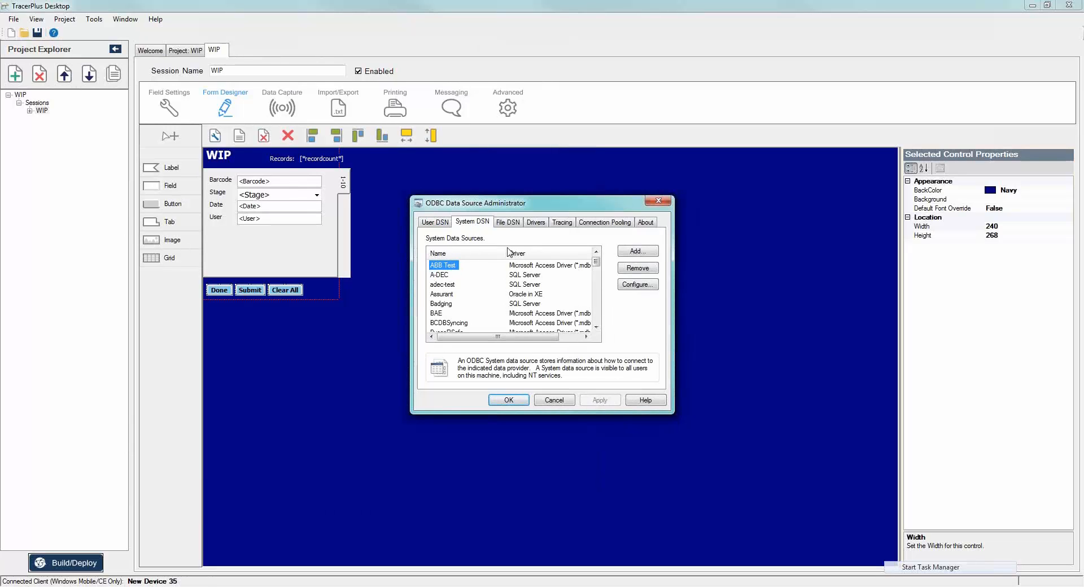
{"action": "left_click", "coordinate": [637, 251]}
{"action": "scroll", "coordinate": [550, 316], "scroll_direction": "down", "scroll_amount": 3}
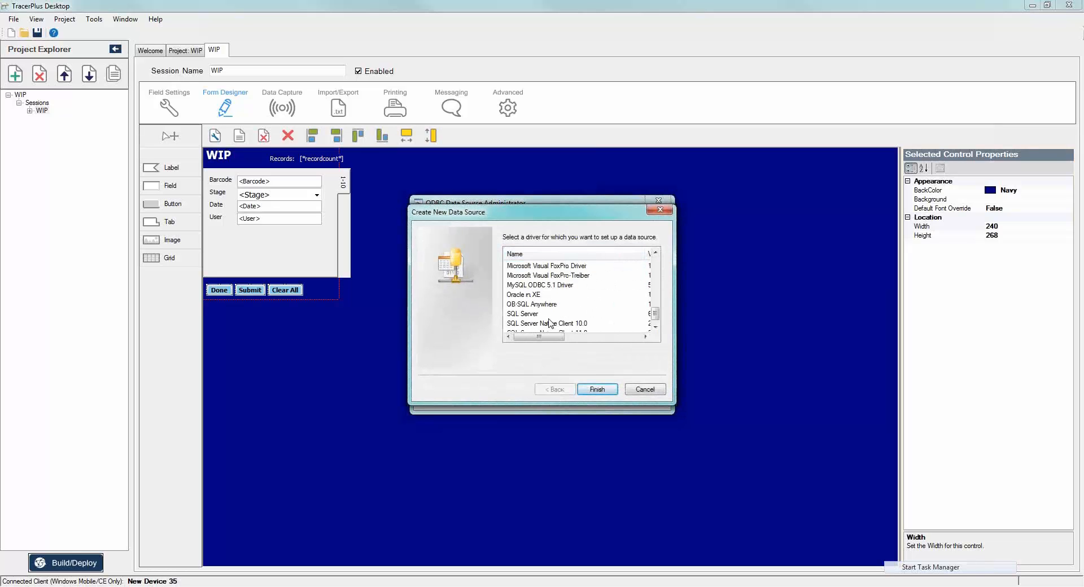
{"action": "scroll", "coordinate": [550, 323], "scroll_direction": "down", "scroll_amount": 1}
{"action": "left_click", "coordinate": [538, 276]}
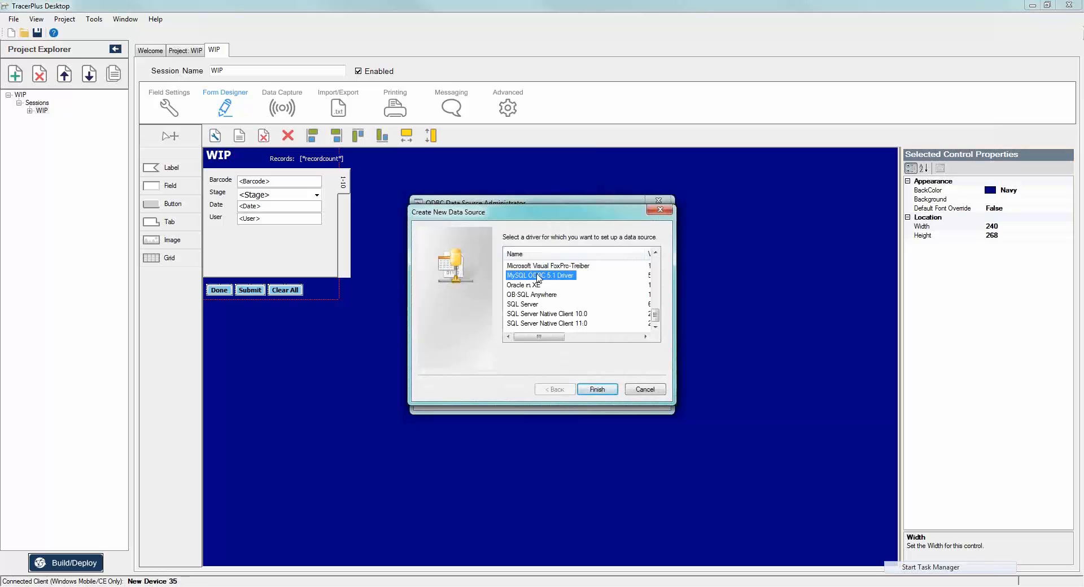
{"action": "left_click", "coordinate": [598, 390]}
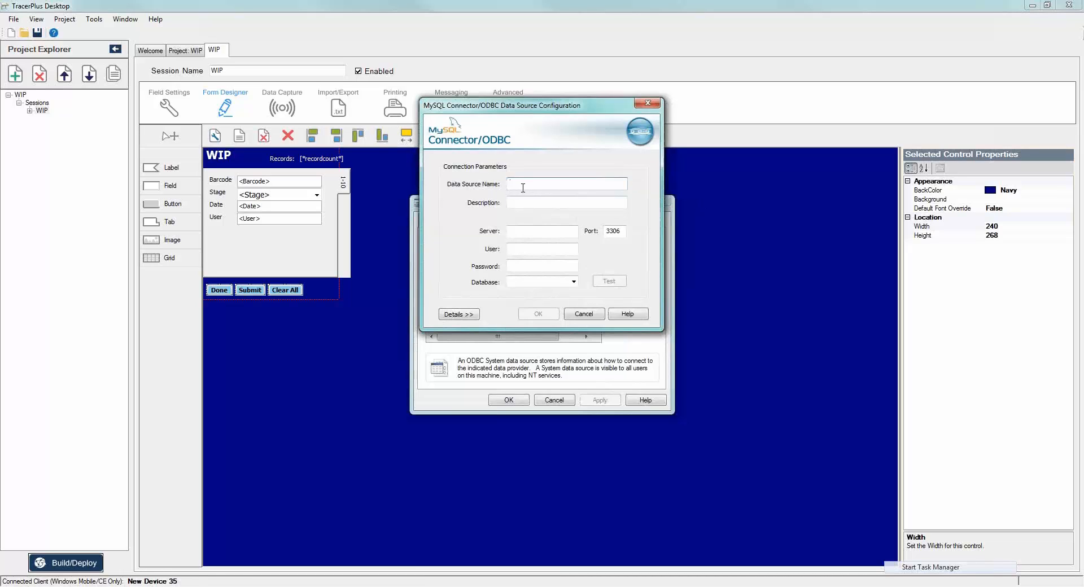
- Name the MySQL data source WIP and close its configuration
{"action": "type", "text": "WIP"}
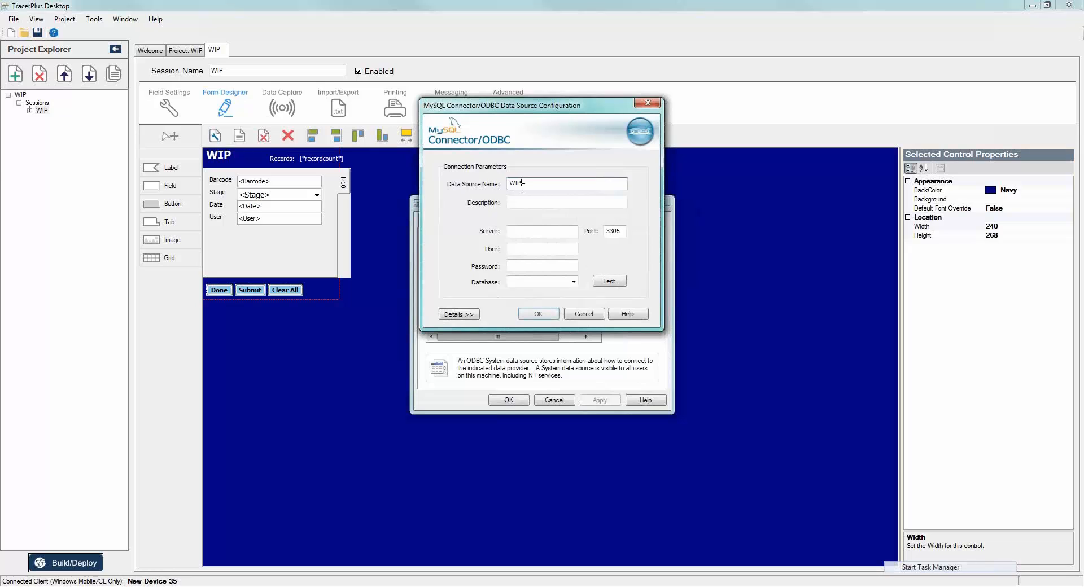
{"action": "key", "text": "Tab"}
{"action": "key", "text": "Tab"}
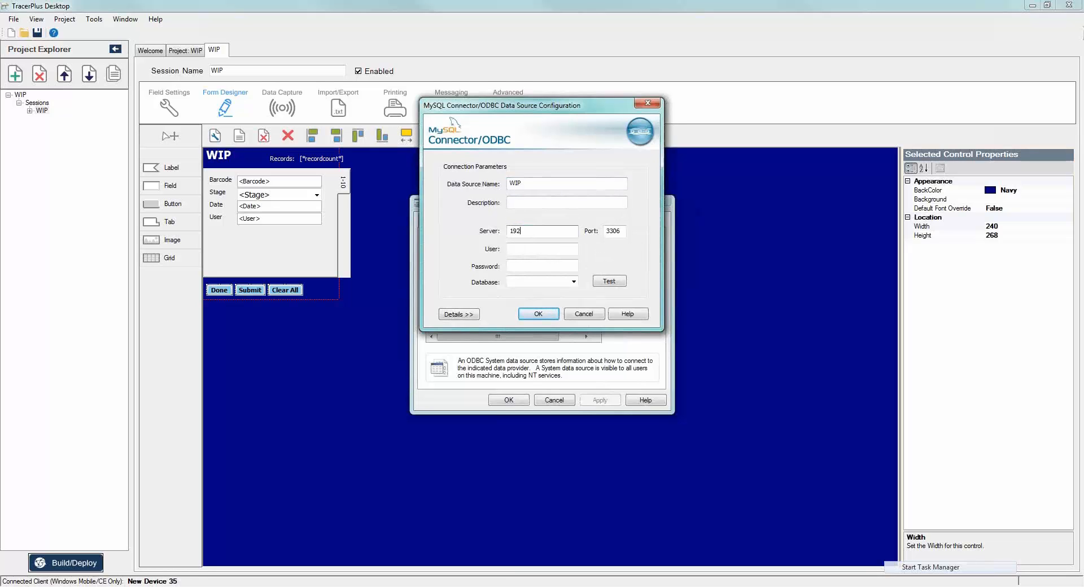
{"action": "key", "text": "Escape"}
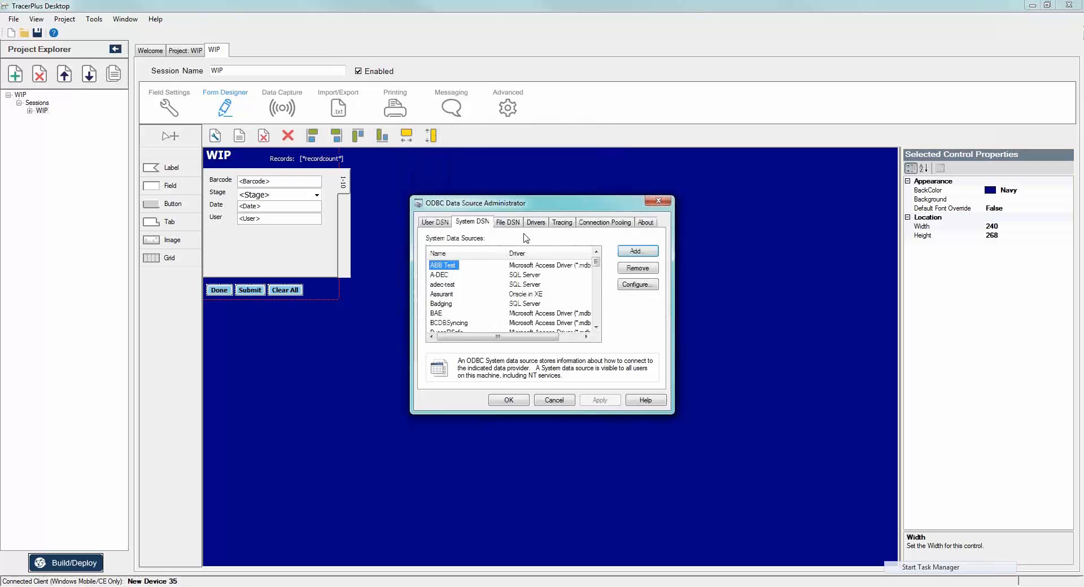
- Reopen the WIP system data source's configuration and set its server to 192.168.4.9
{"action": "left_click", "coordinate": [483, 276]}
{"action": "scroll", "coordinate": [500, 295], "scroll_direction": "down", "scroll_amount": 20}
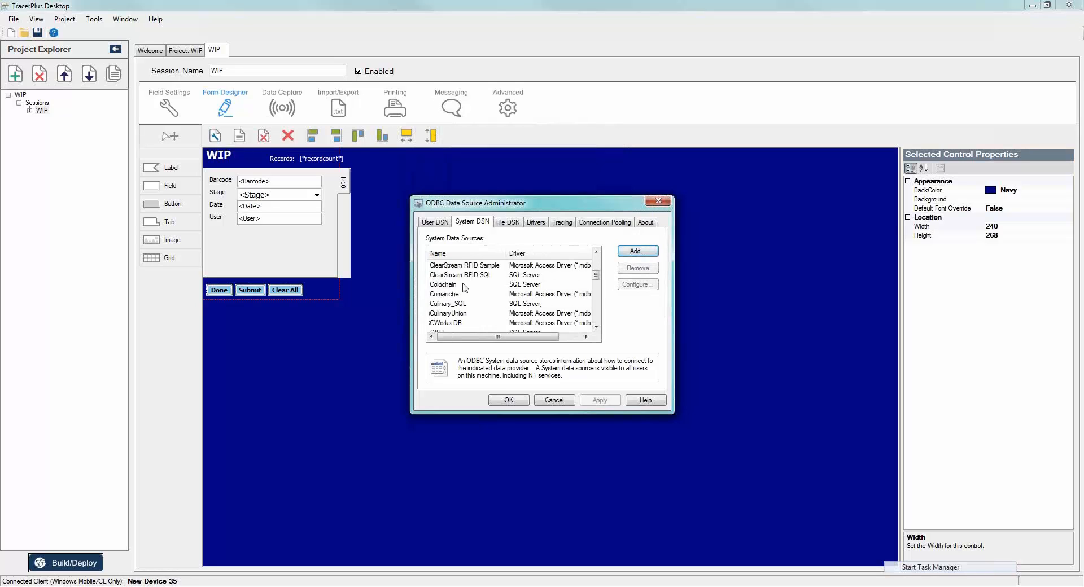
{"action": "double_click", "coordinate": [446, 322]}
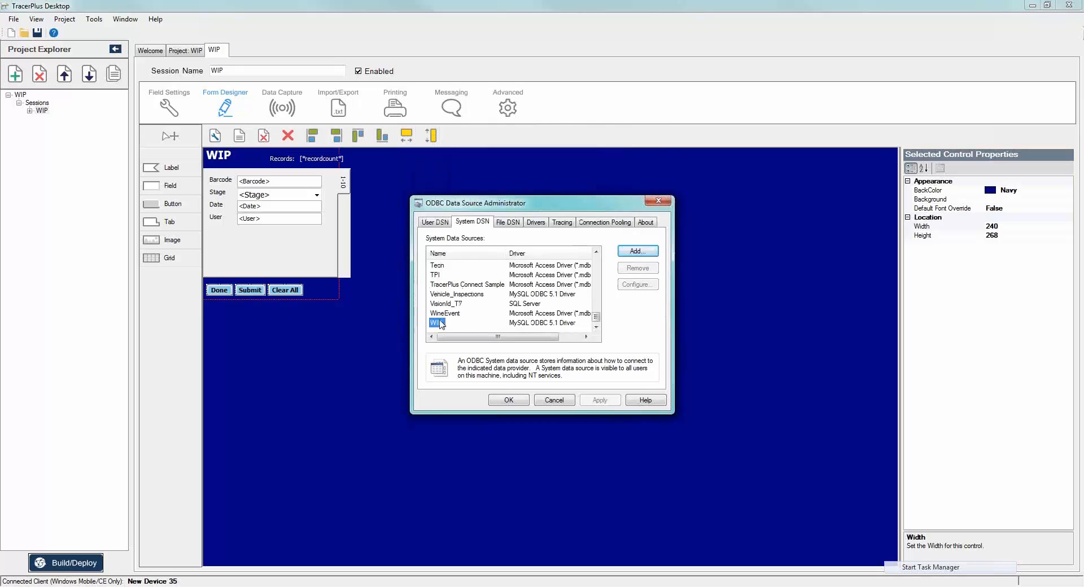
{"action": "left_click", "coordinate": [530, 232]}
{"action": "type", "text": "192."}
{"action": "left_click_drag", "start_coordinate": [530, 231], "coordinate": [478, 232]}
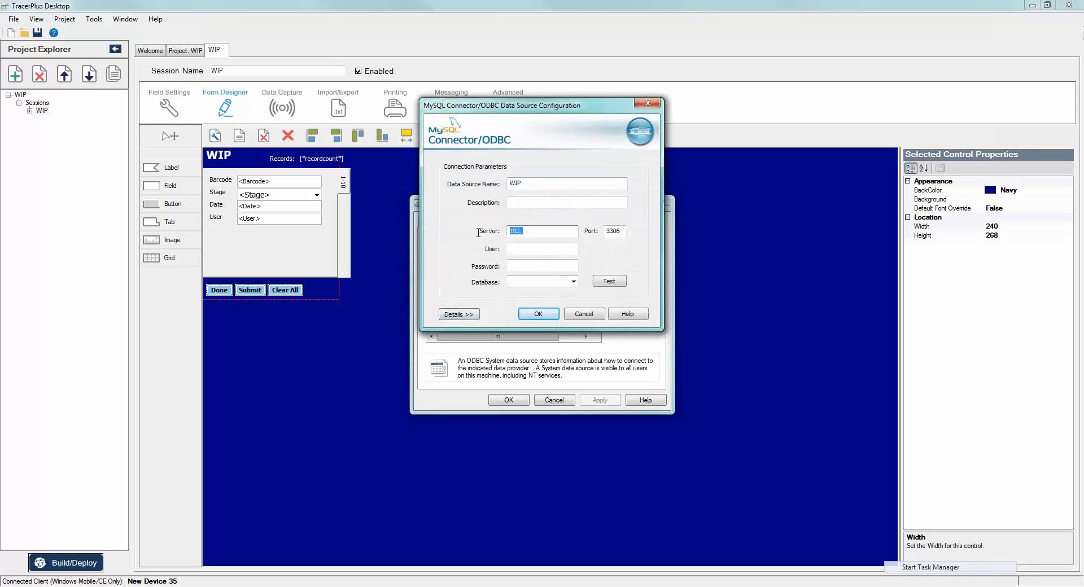
{"action": "type", "text": "192.168.4.5"}
{"action": "key", "text": "Tab"}
- Enter root as the data source's user and fill in the account password
{"action": "key", "text": "Tab"}
{"action": "type", "text": "local"}
{"action": "double_click", "coordinate": [517, 249]}
{"action": "type", "text": "root"}
{"action": "key", "text": "Tab"}
{"action": "type", "text": "********"}
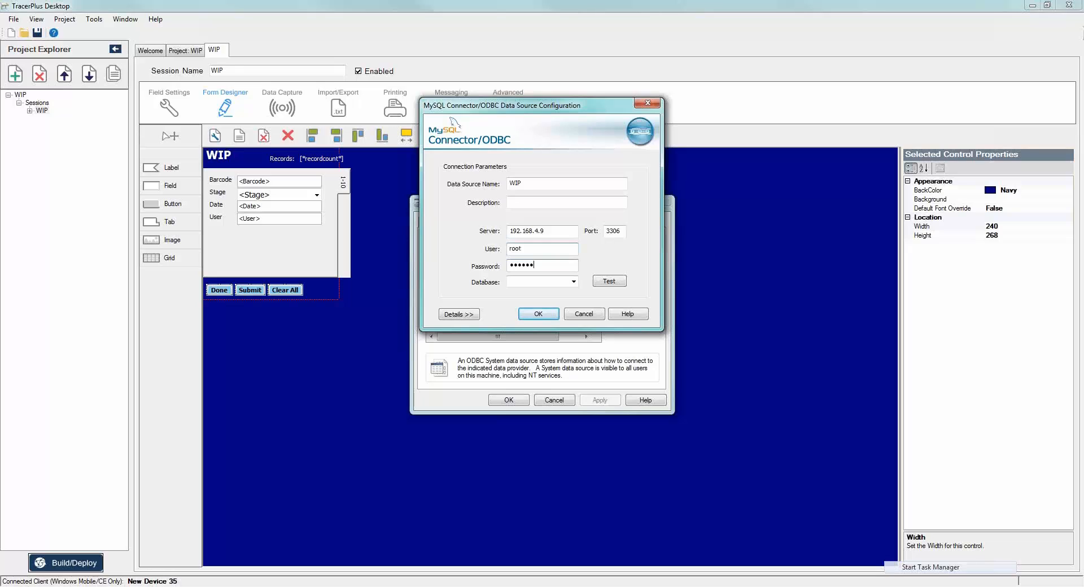
- Select the mysql_webinar database, test the connection, and save the WIP data source
{"action": "key", "text": "Tab"}
{"action": "left_click", "coordinate": [573, 282]}
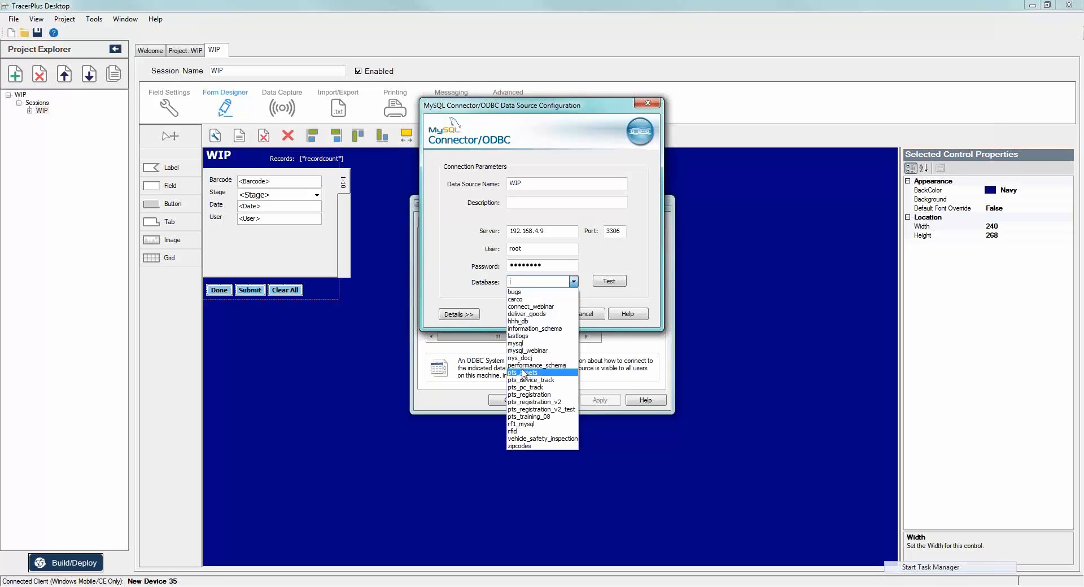
{"action": "left_click", "coordinate": [523, 350]}
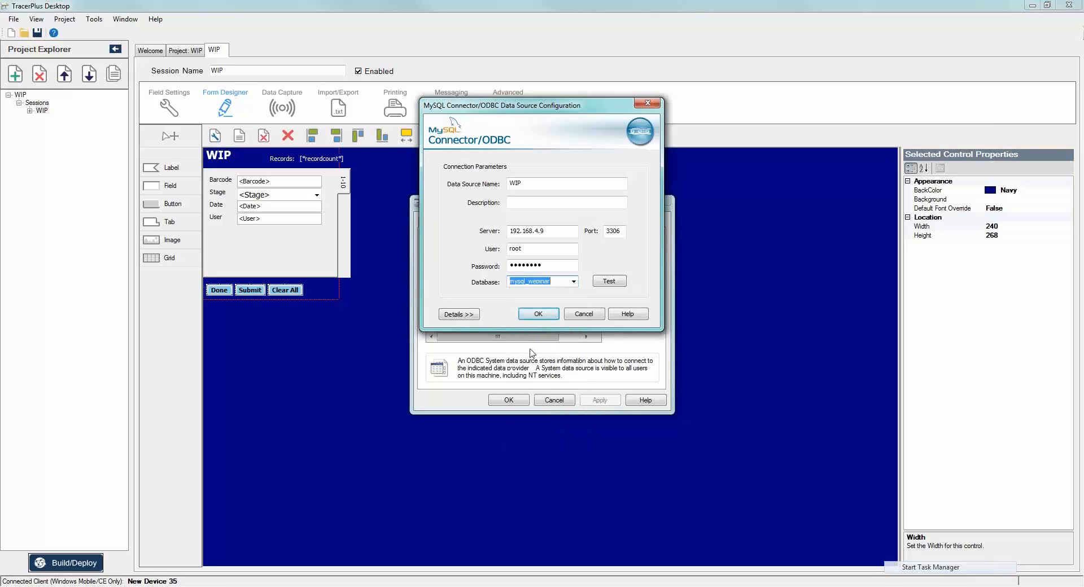
{"action": "left_click", "coordinate": [609, 280]}
{"action": "left_click", "coordinate": [567, 335]}
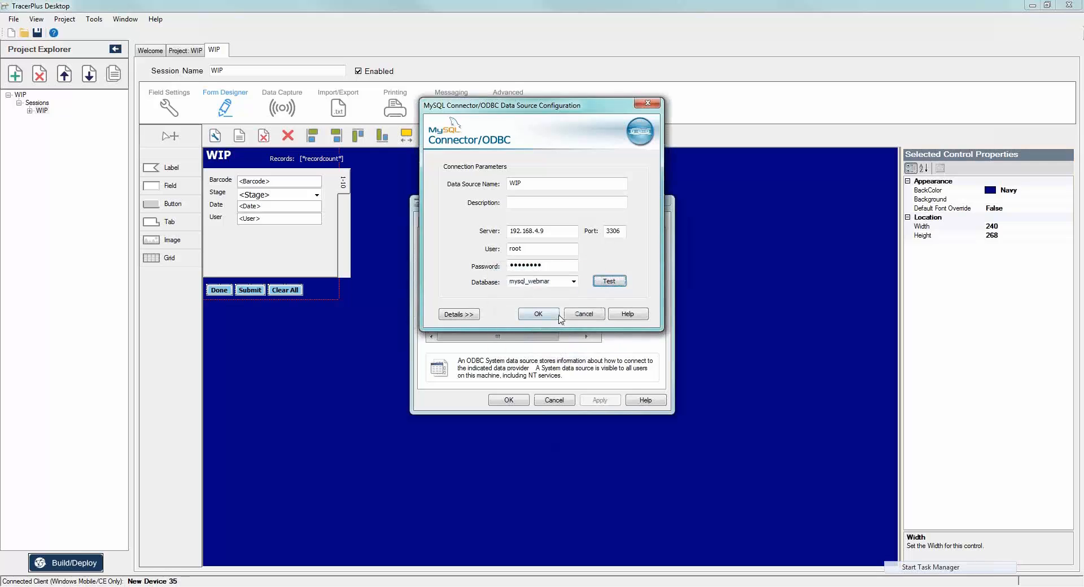
{"action": "left_click", "coordinate": [555, 315]}
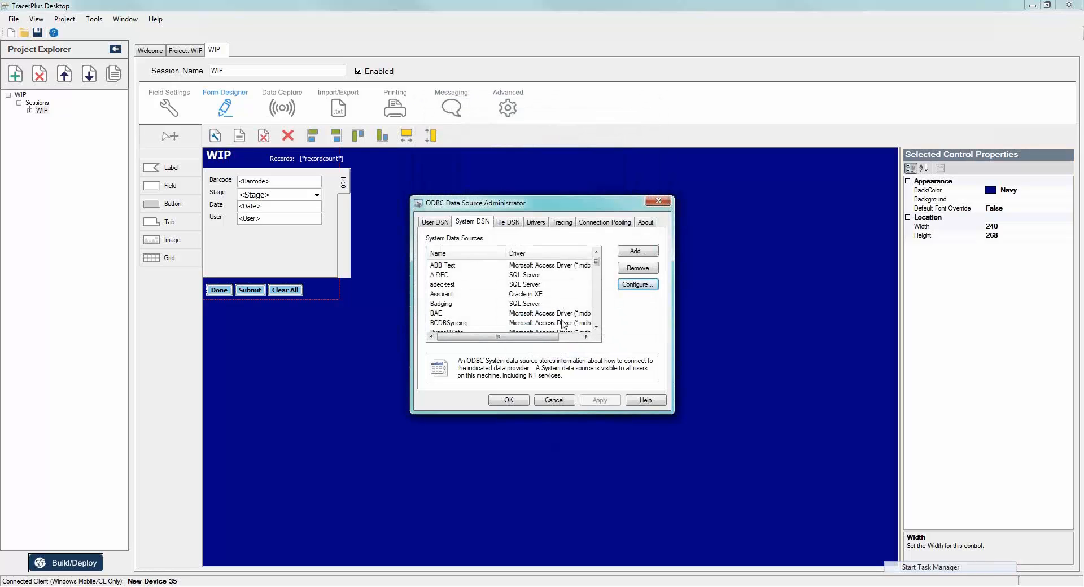
{"action": "left_click_drag", "start_coordinate": [597, 261], "coordinate": [593, 340]}
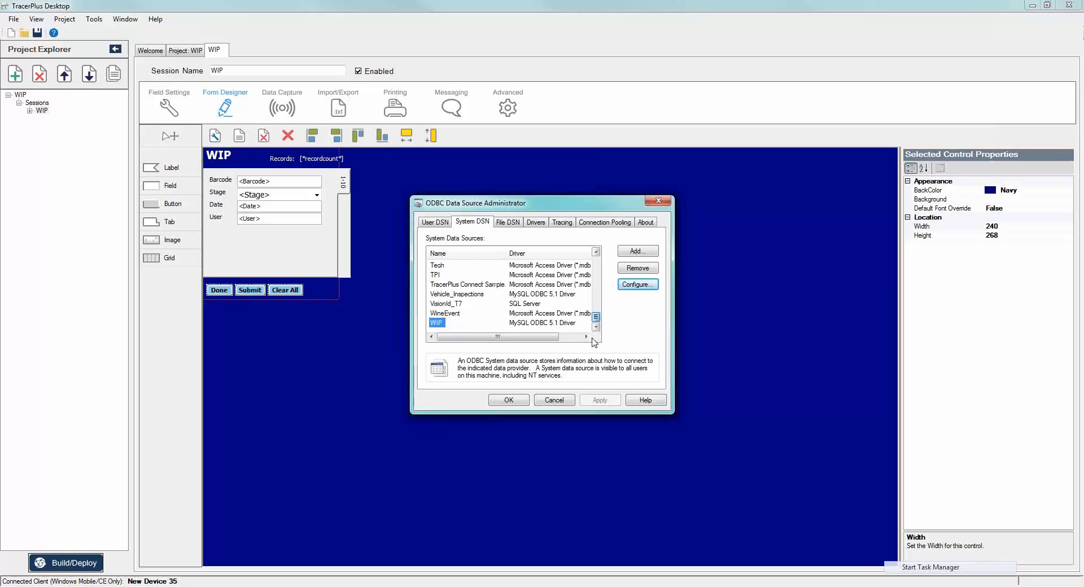
{"action": "left_click", "coordinate": [496, 400]}
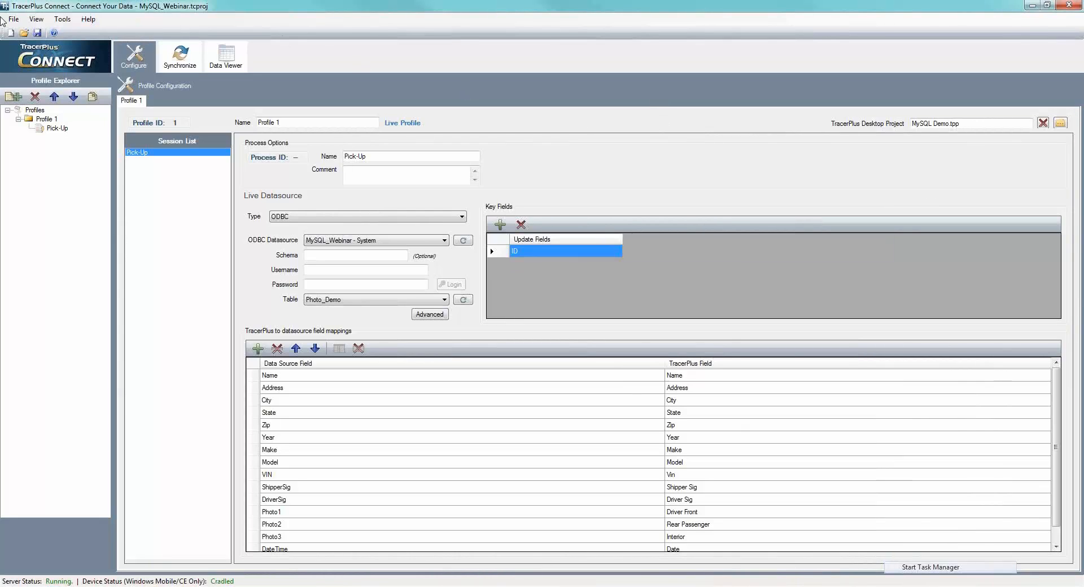
- Start a new Connect project and create a sync profile linked to the WIP.tpp desktop project
{"action": "left_click", "coordinate": [10, 33]}
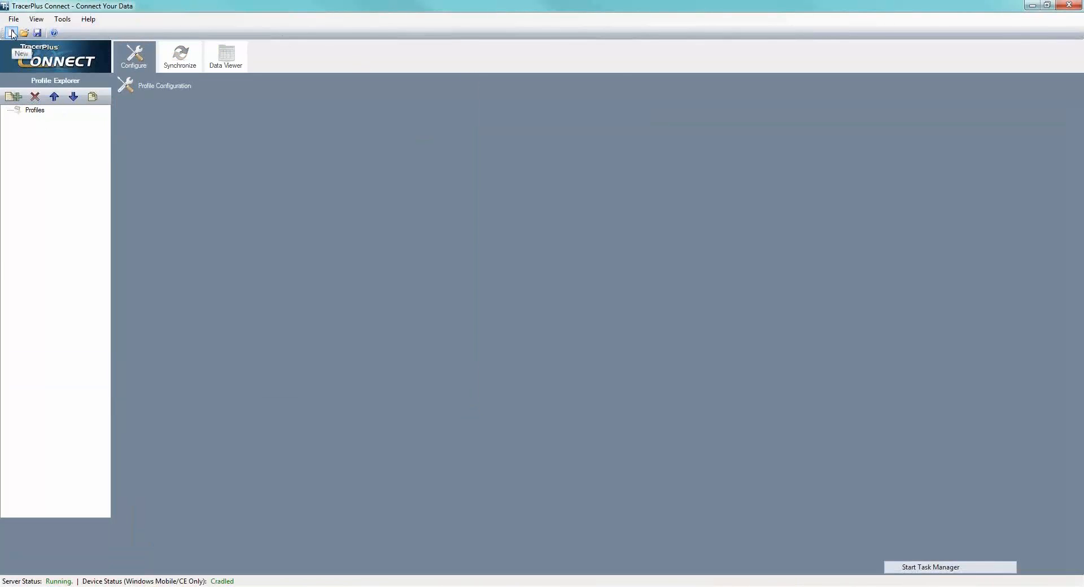
{"action": "left_click", "coordinate": [12, 97]}
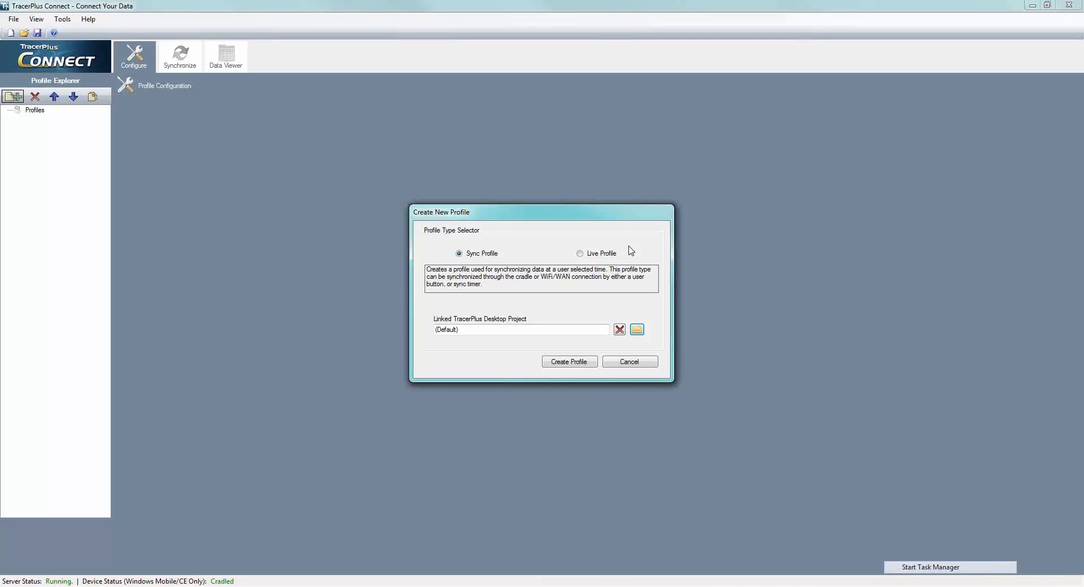
{"action": "left_click", "coordinate": [634, 332]}
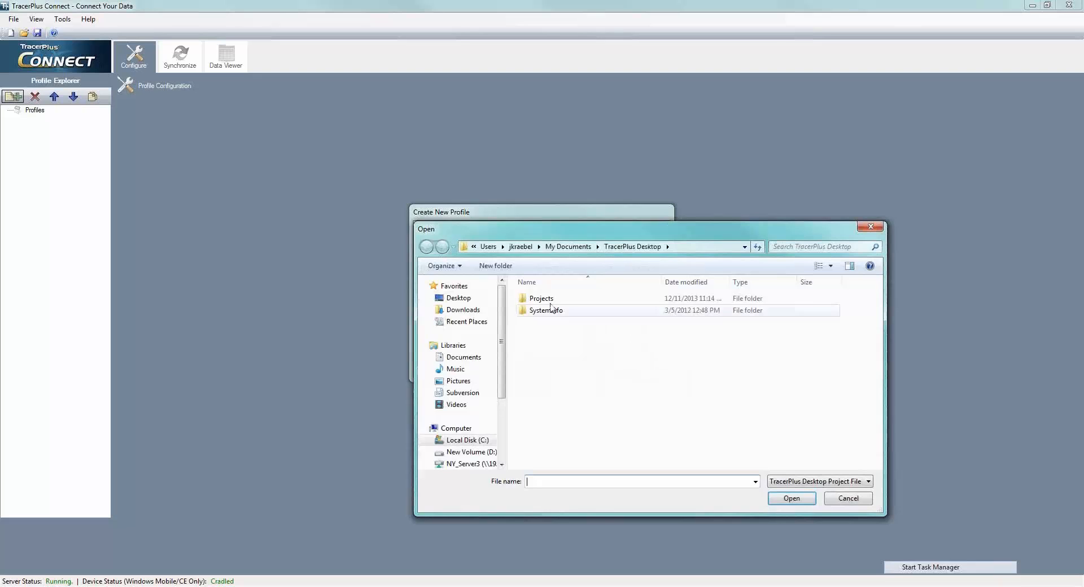
{"action": "double_click", "coordinate": [540, 299]}
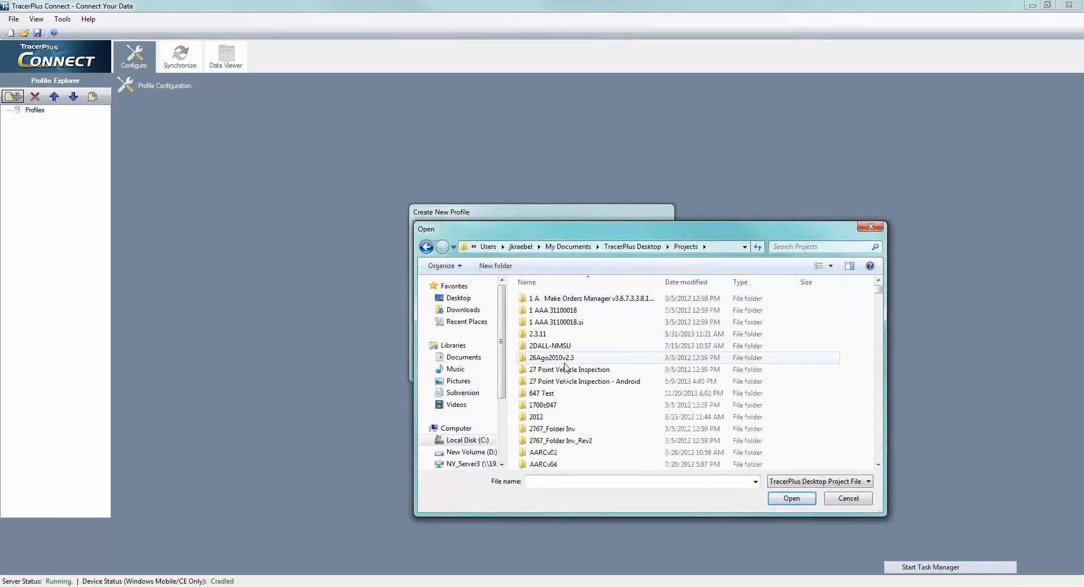
{"action": "scroll", "coordinate": [566, 369], "scroll_direction": "down", "scroll_amount": 20}
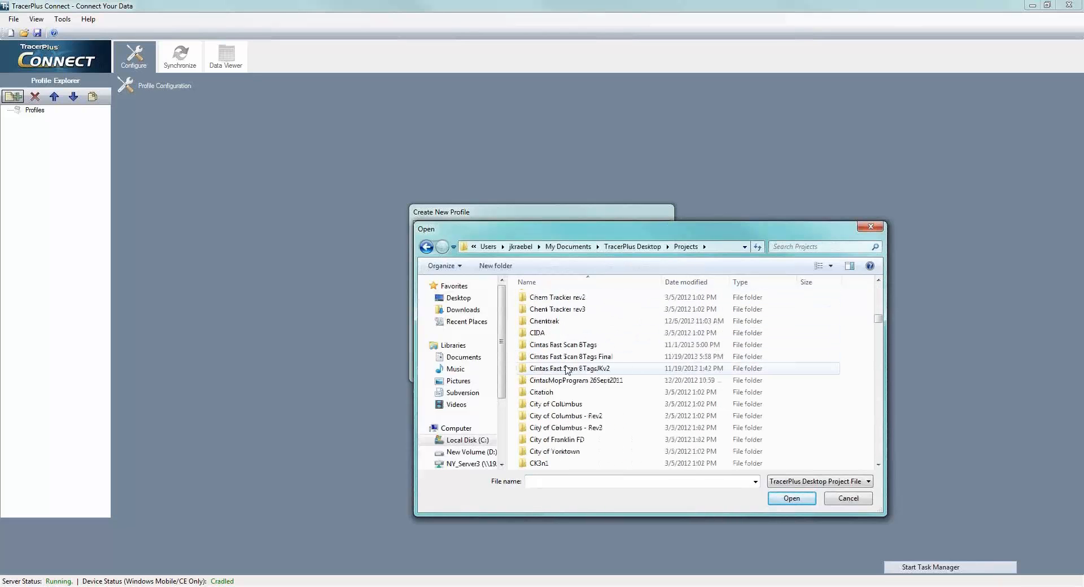
{"action": "scroll", "coordinate": [567, 373], "scroll_direction": "down", "scroll_amount": 20}
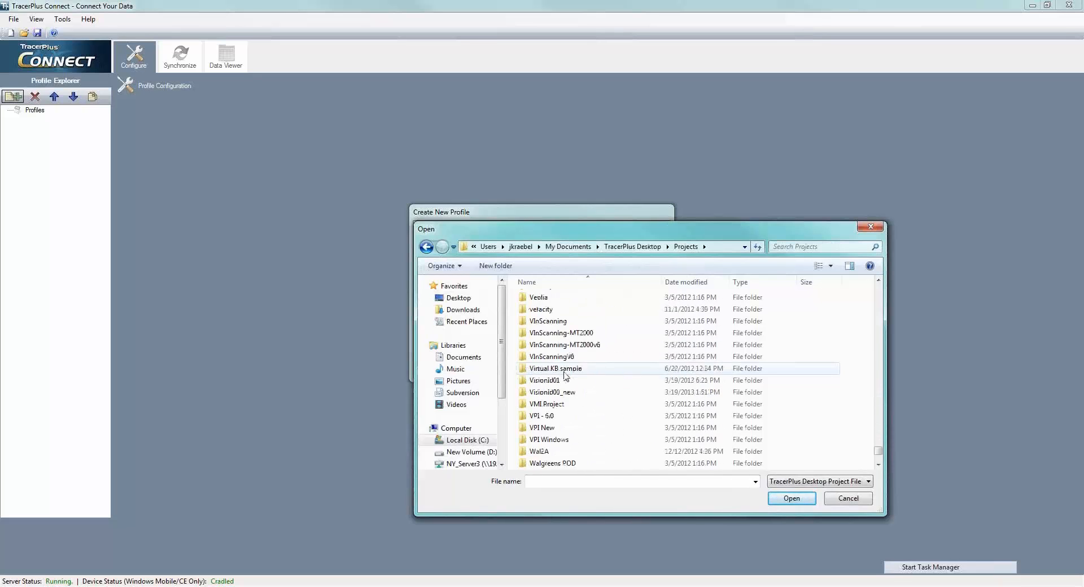
{"action": "scroll", "coordinate": [564, 377], "scroll_direction": "up", "scroll_amount": 2}
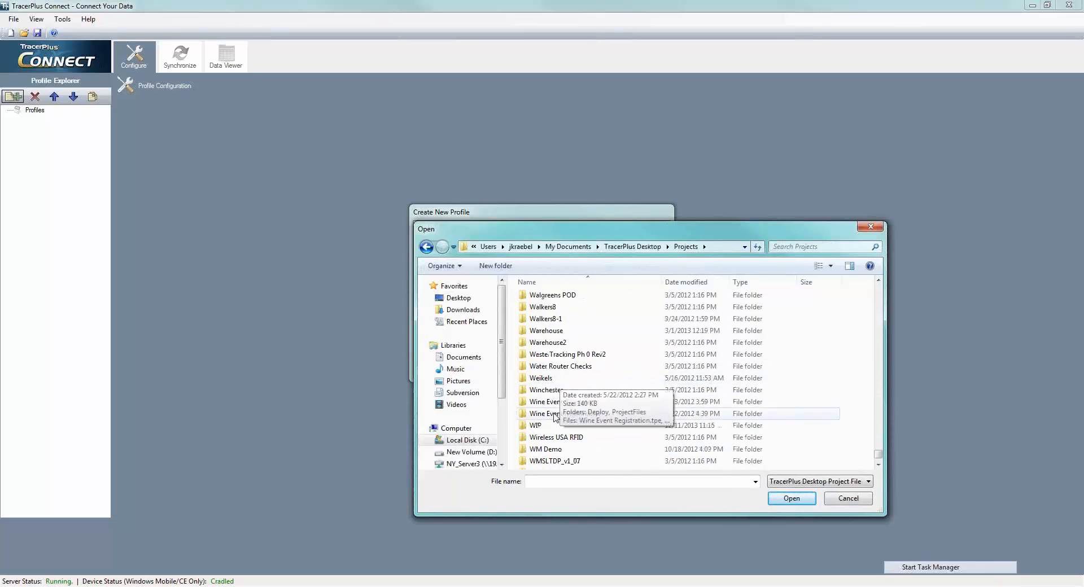
{"action": "double_click", "coordinate": [544, 426]}
{"action": "double_click", "coordinate": [542, 322]}
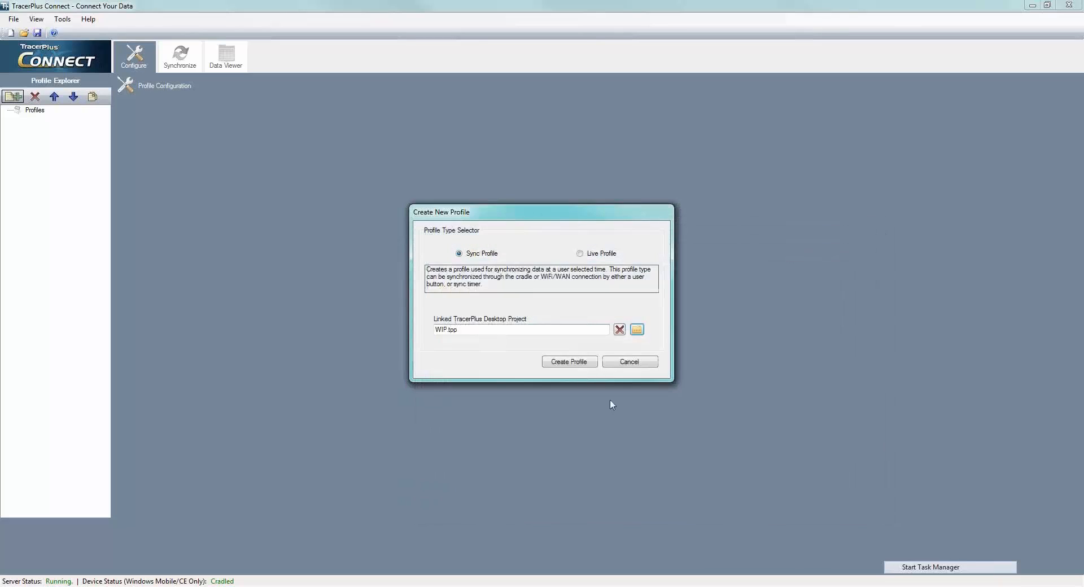
{"action": "left_click", "coordinate": [569, 363]}
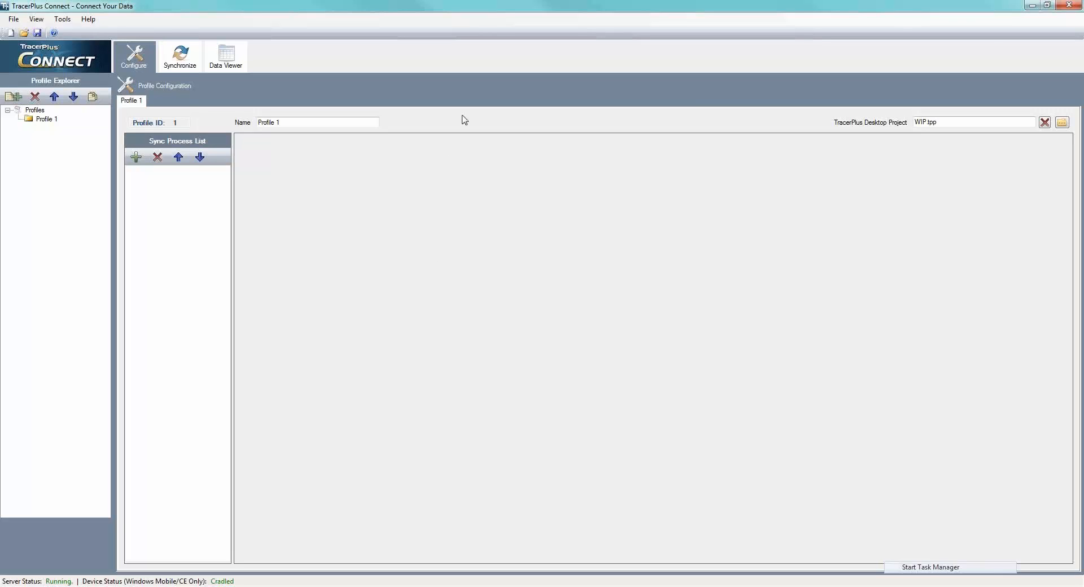
- Rename the new profile as Sync From Device
{"action": "left_click", "coordinate": [296, 121]}
{"action": "left_click_drag", "start_coordinate": [309, 121], "coordinate": [225, 123]}
{"action": "type", "text": "Sync From Device"}
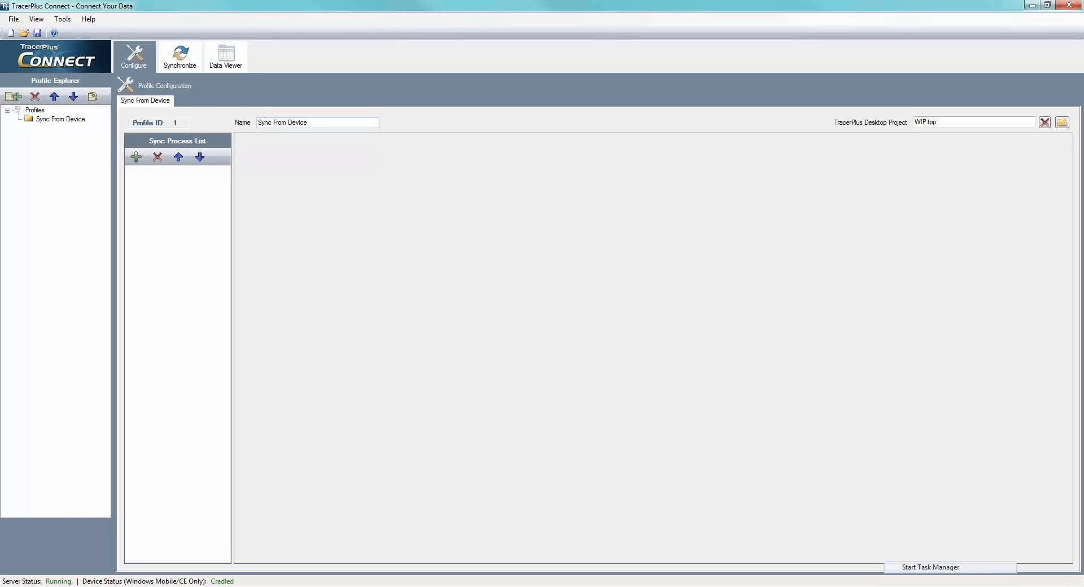
{"action": "key", "text": "Tab"}
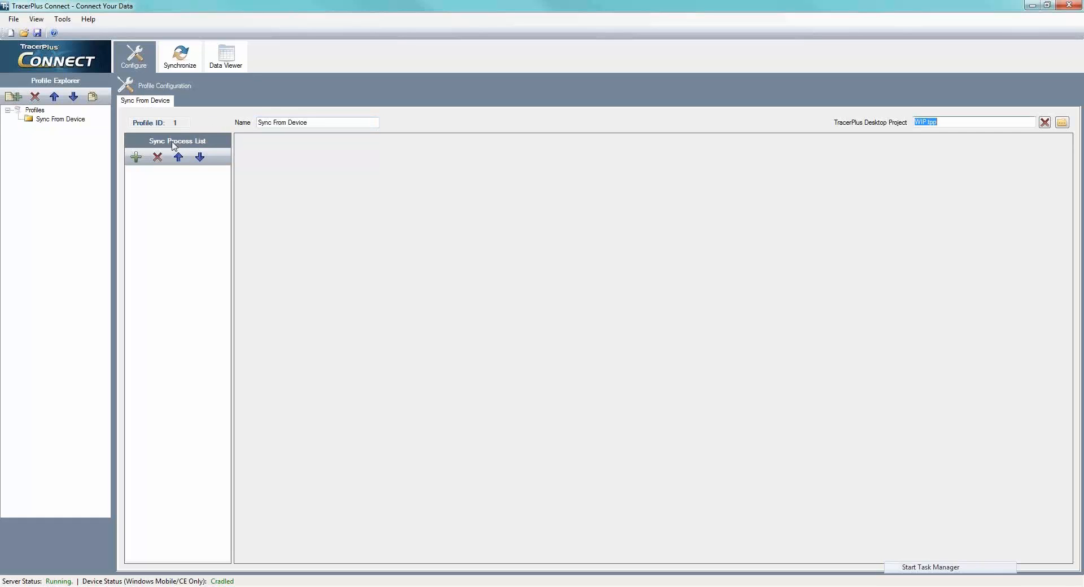
- Add a sync process to the Sync From Device profile and name it Sync WIP Transactions
{"action": "left_click", "coordinate": [135, 157]}
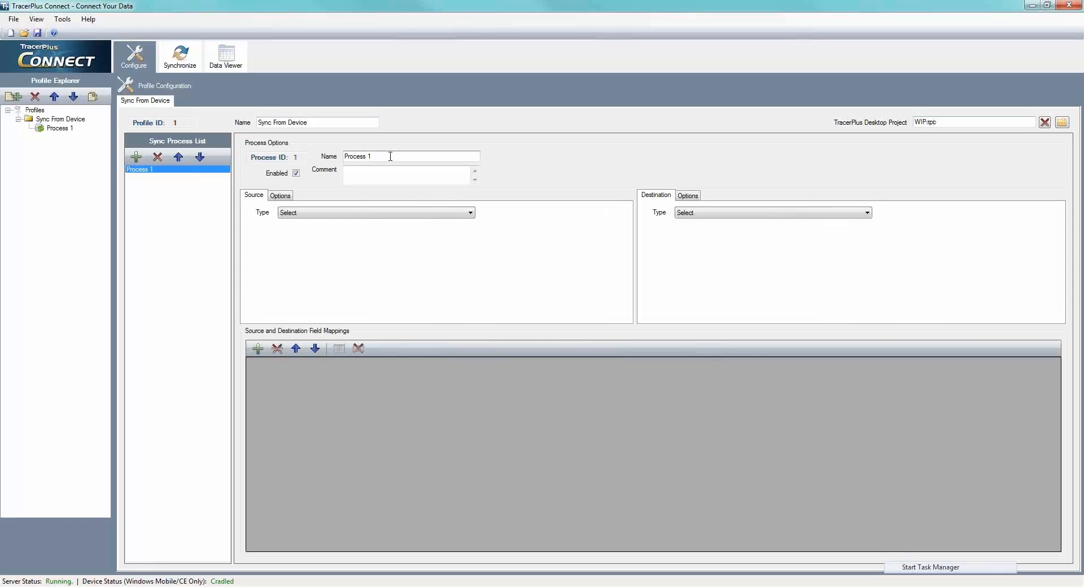
{"action": "left_click_drag", "start_coordinate": [390, 156], "coordinate": [321, 157]}
{"action": "type", "text": "Sync WIP Transactions"}
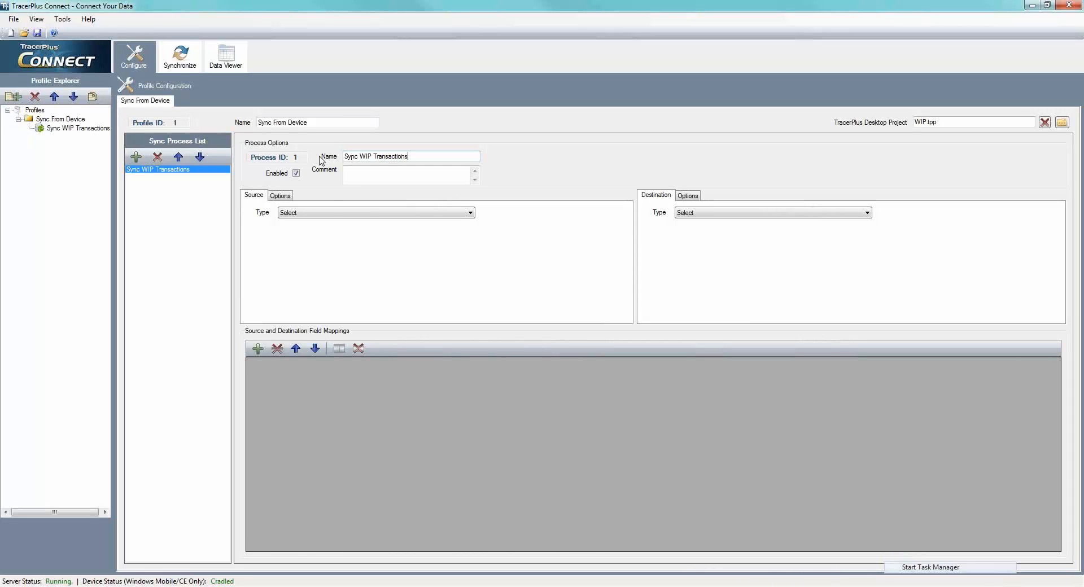
{"action": "key", "text": "Tab"}
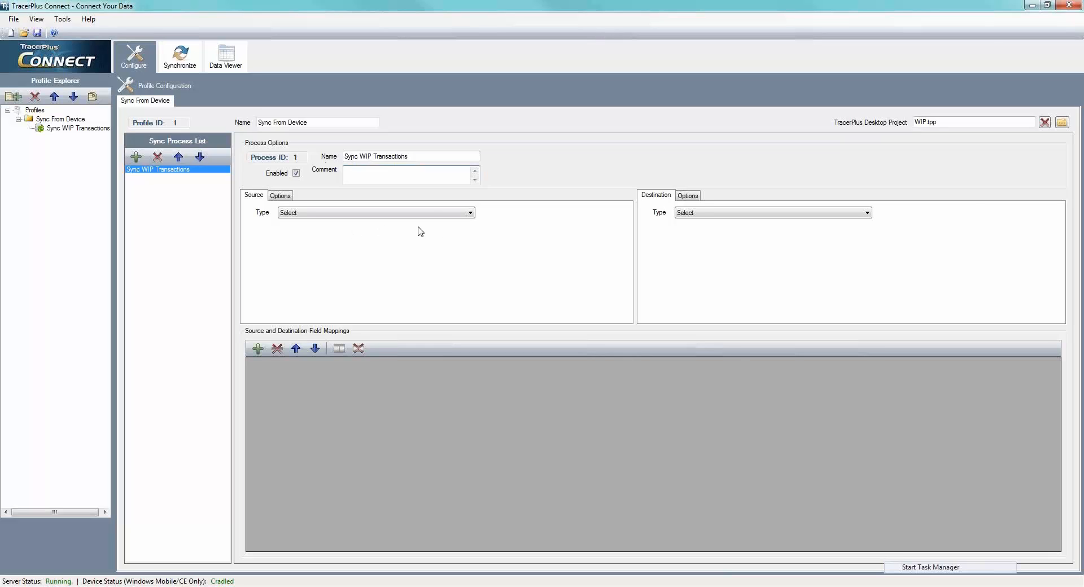
- Set the process source type to TracerPlus, using the WIP session and its Session Data table
{"action": "left_click", "coordinate": [351, 214]}
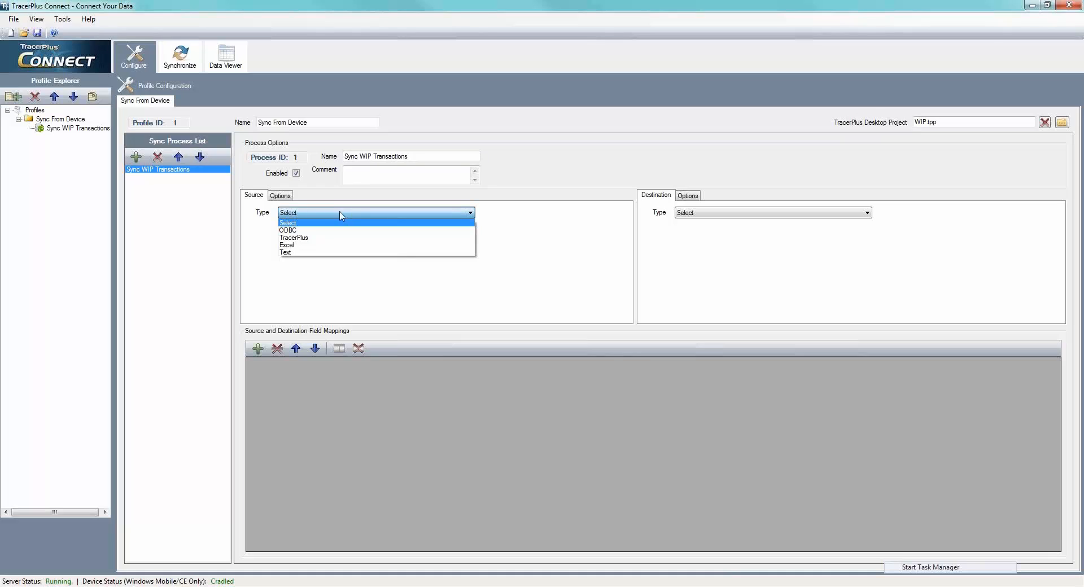
{"action": "left_click", "coordinate": [310, 237]}
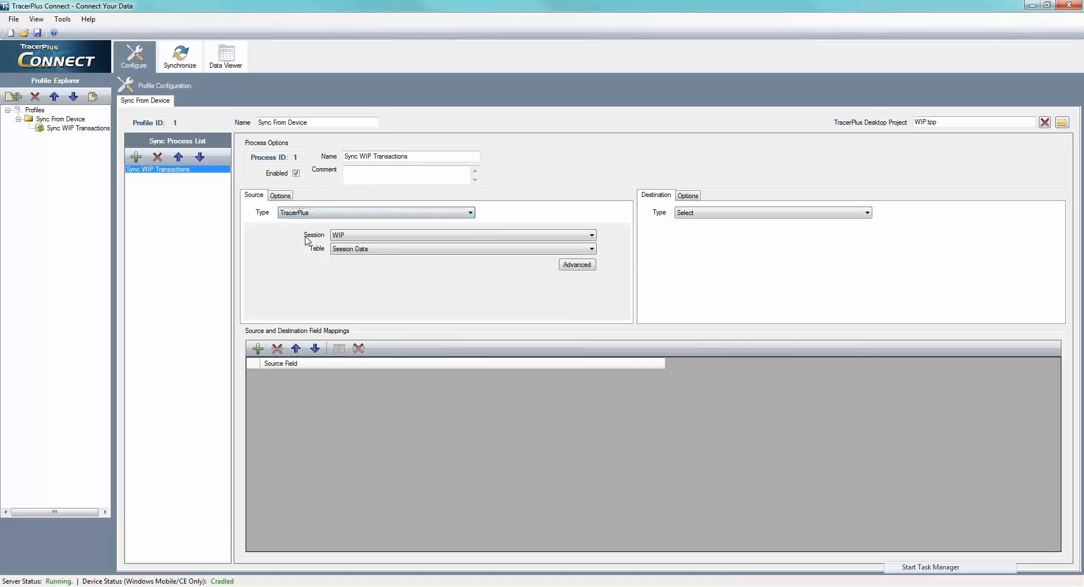
{"action": "left_click", "coordinate": [367, 237]}
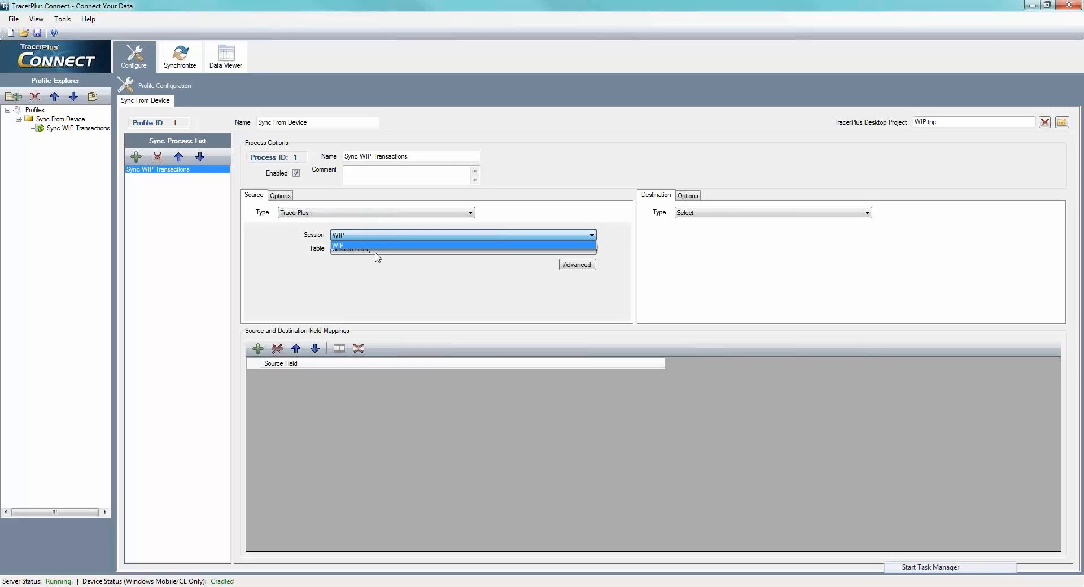
{"action": "left_click", "coordinate": [345, 235]}
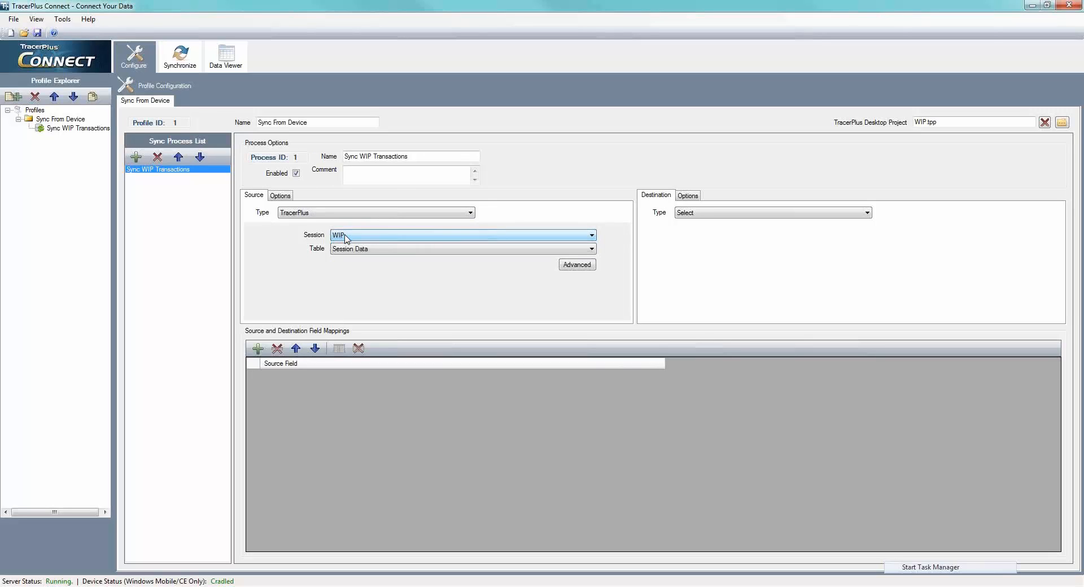
{"action": "left_click", "coordinate": [420, 251]}
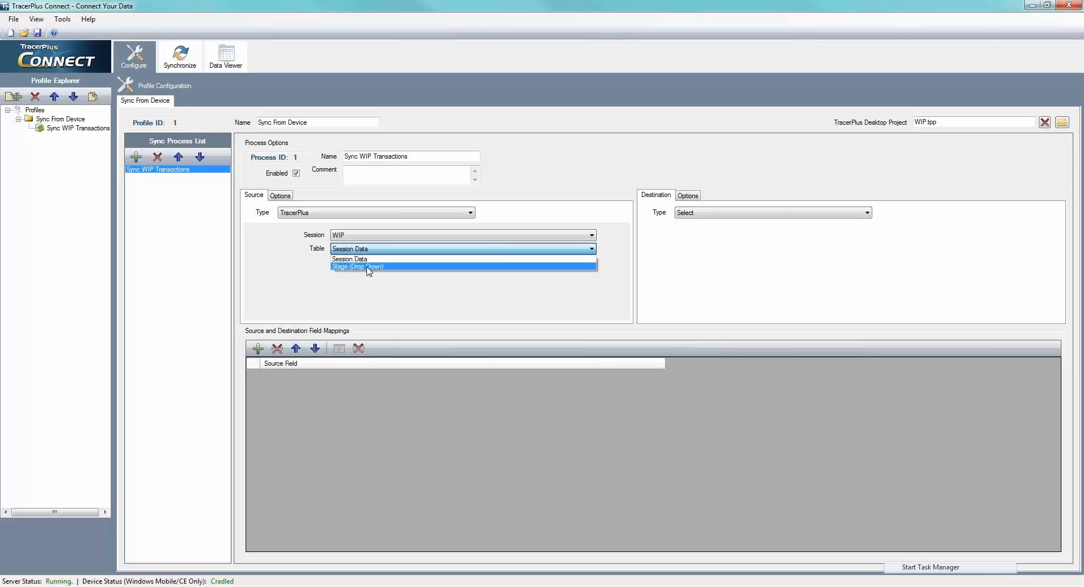
{"action": "left_click", "coordinate": [449, 285]}
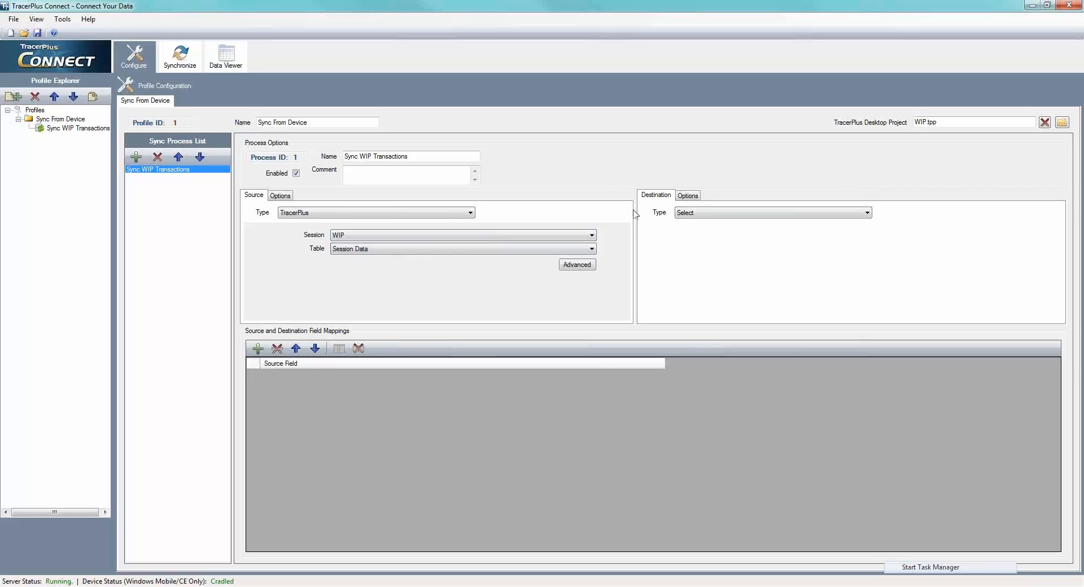
- Set the process destination to ODBC, using the WIP - System data source and the wip table
{"action": "left_click", "coordinate": [691, 214]}
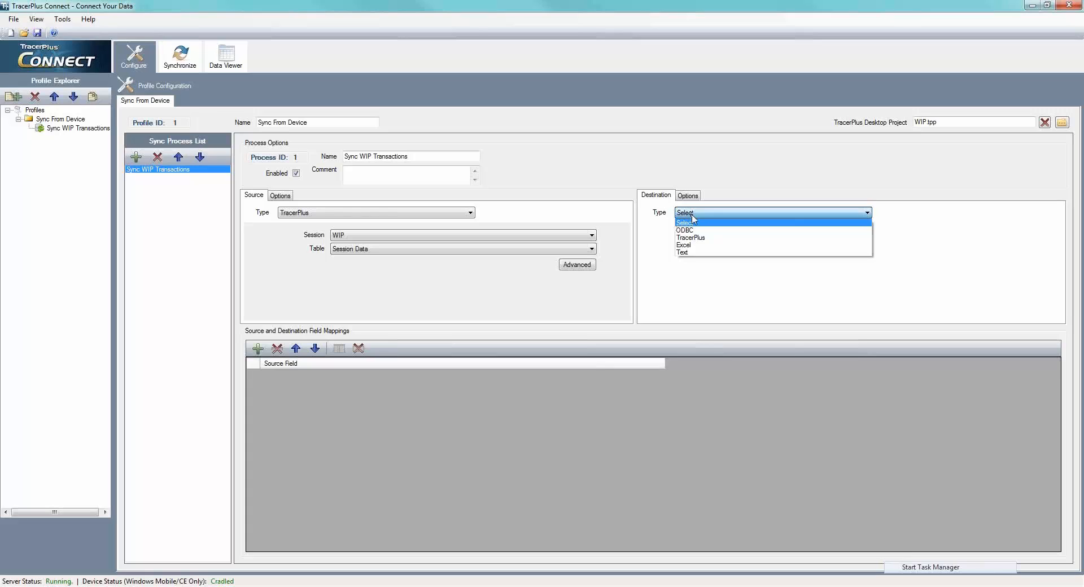
{"action": "left_click", "coordinate": [693, 230]}
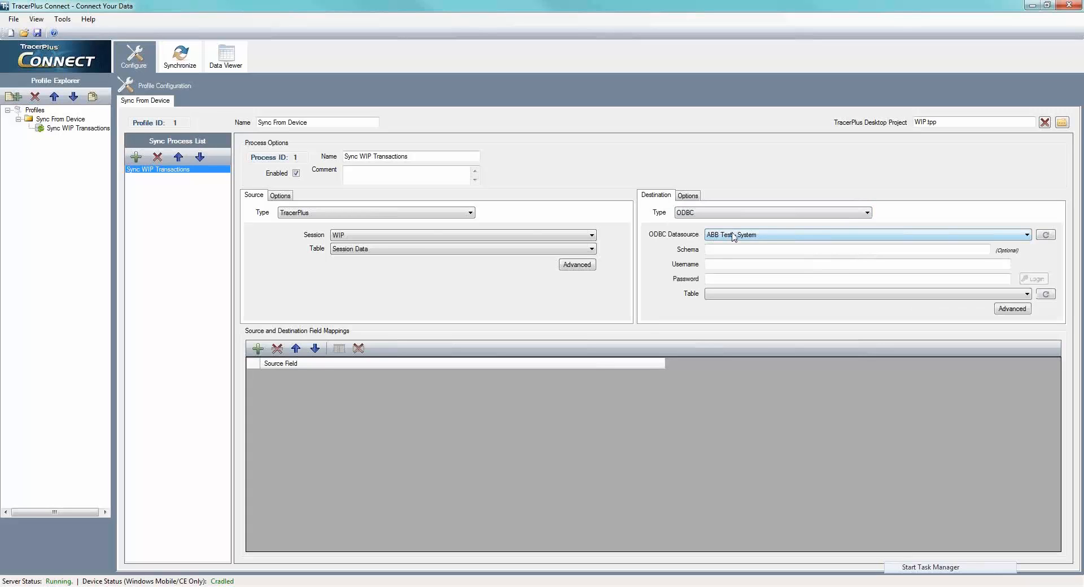
{"action": "left_click", "coordinate": [733, 236]}
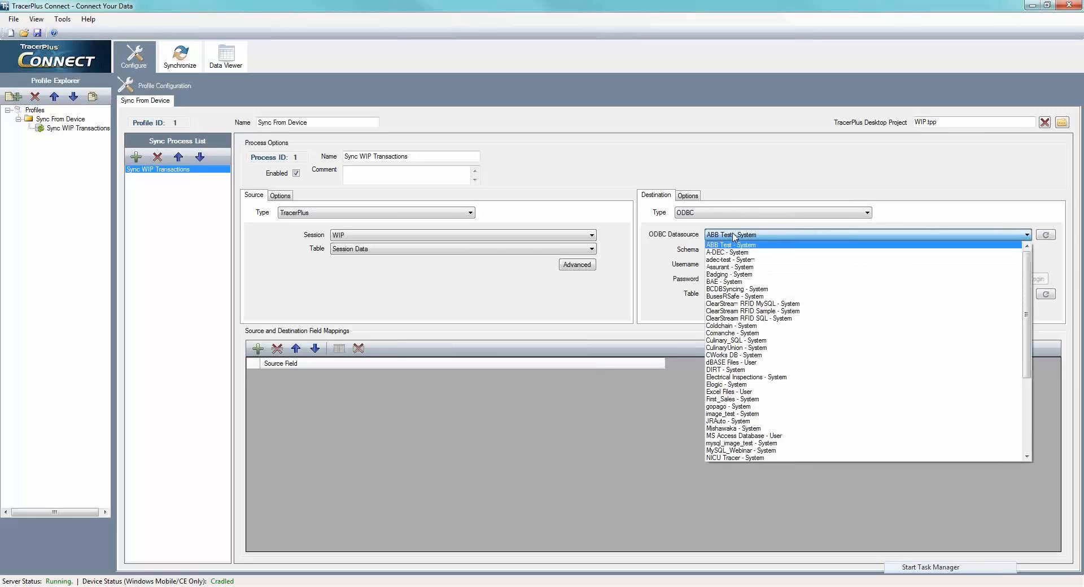
{"action": "scroll", "coordinate": [772, 299], "scroll_direction": "down", "scroll_amount": 6}
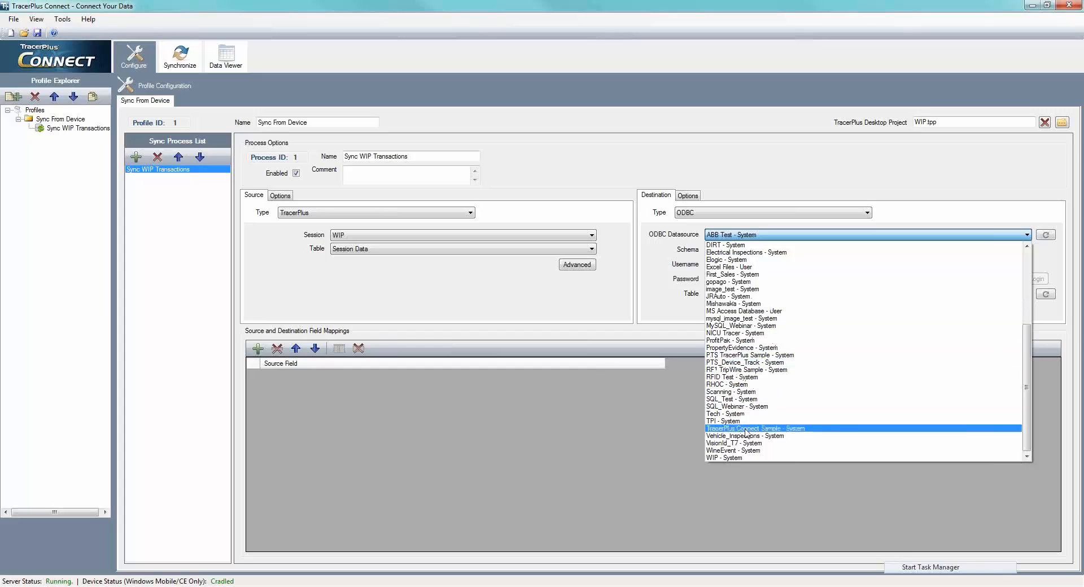
{"action": "left_click", "coordinate": [737, 458]}
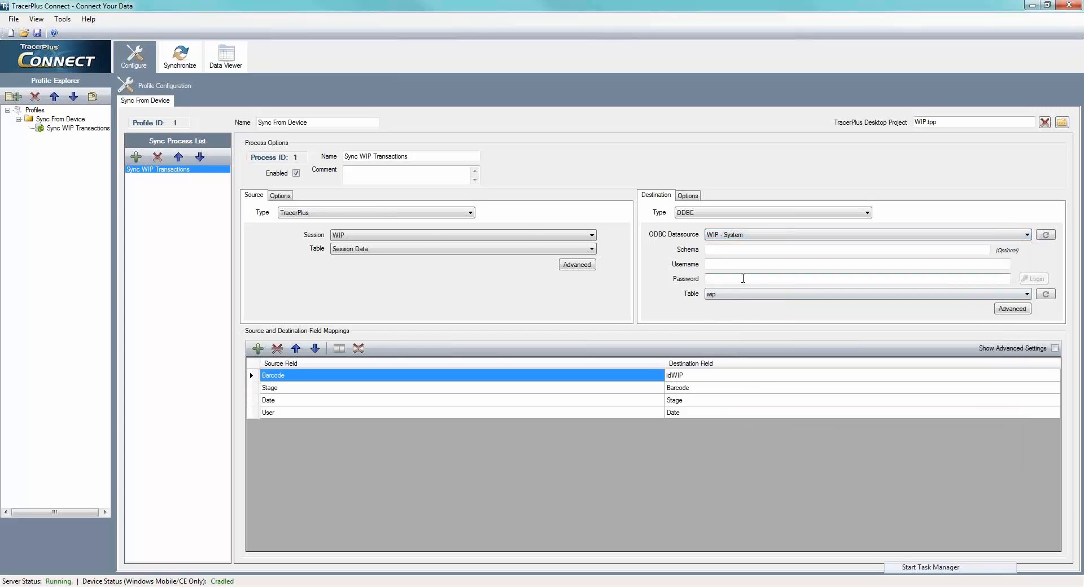
{"action": "left_click", "coordinate": [742, 298]}
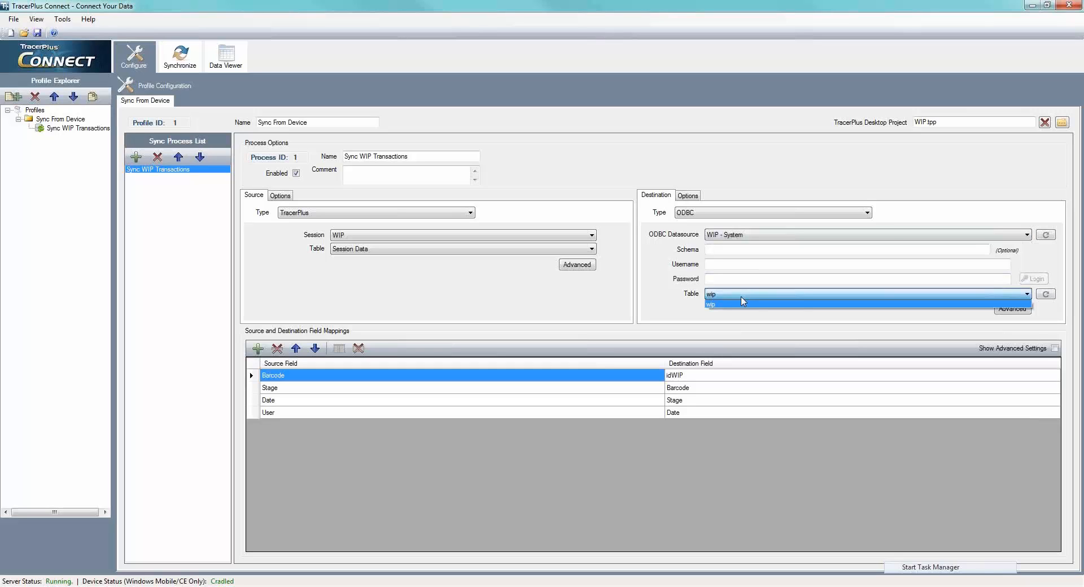
{"action": "left_click", "coordinate": [743, 303]}
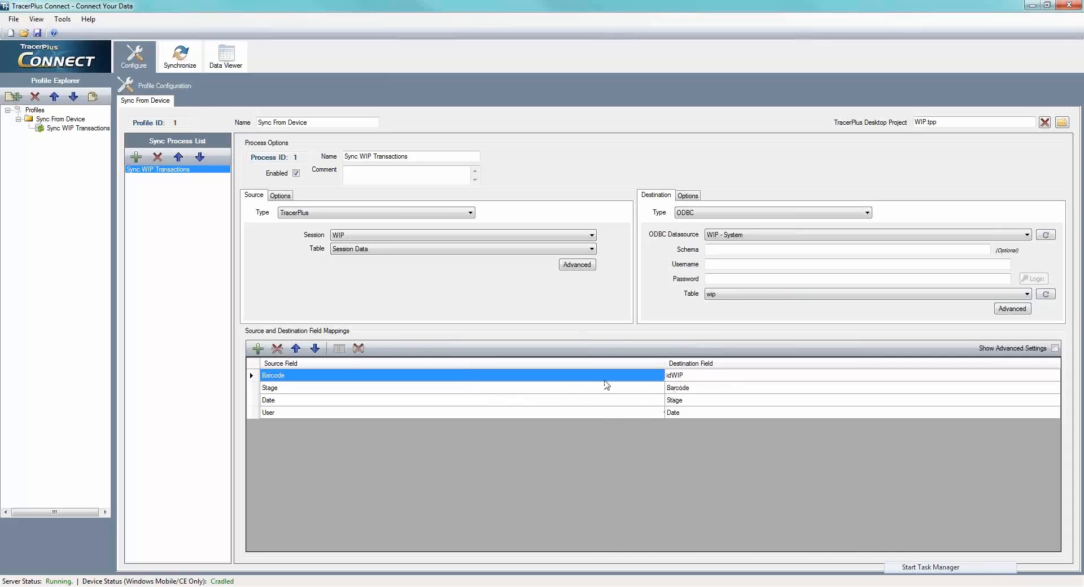
- Remove idWIP from the destination field mappings and map the User source field to the User destination field
{"action": "left_click", "coordinate": [700, 376]}
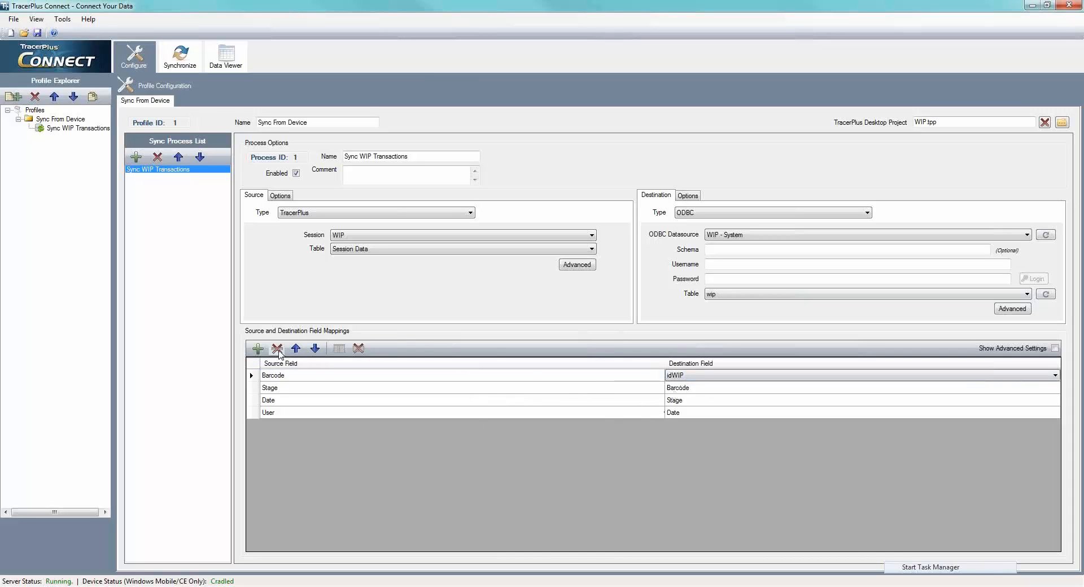
{"action": "left_click", "coordinate": [277, 350]}
{"action": "left_click", "coordinate": [258, 348]}
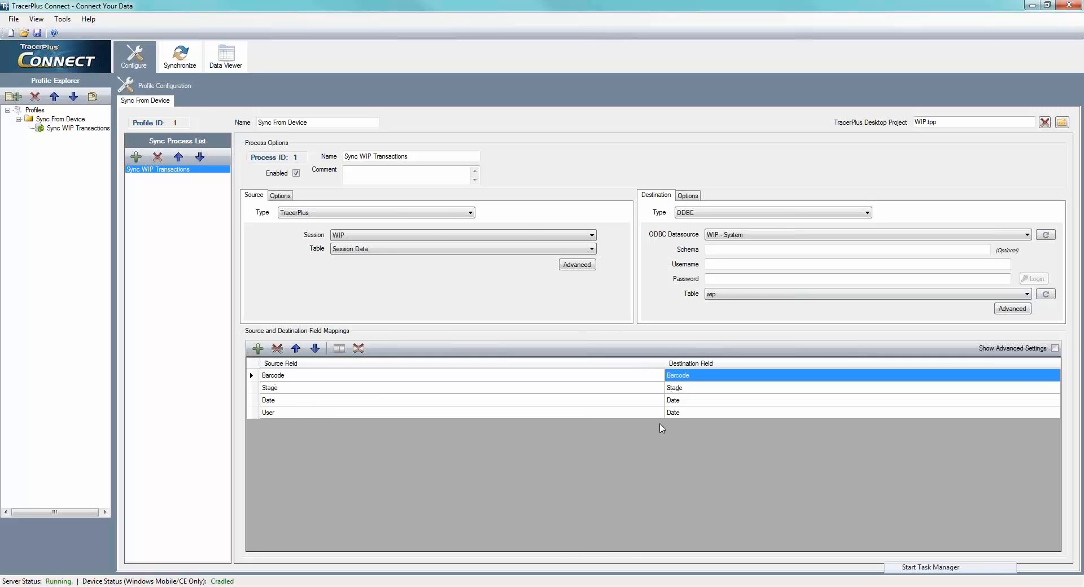
{"action": "left_click", "coordinate": [671, 414]}
{"action": "left_click", "coordinate": [672, 413]}
{"action": "left_click", "coordinate": [676, 457]}
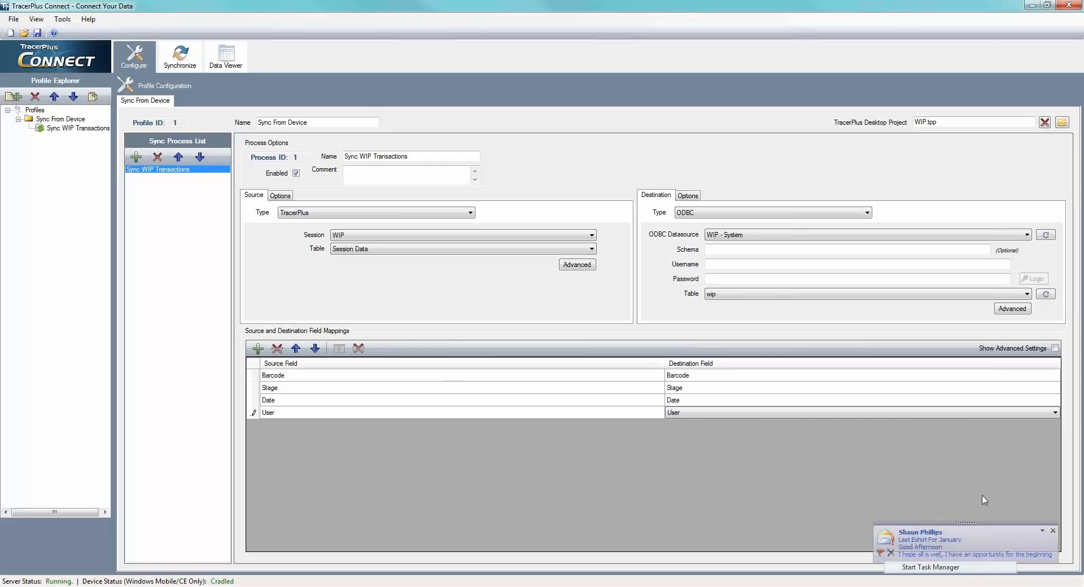
{"action": "left_click", "coordinate": [1053, 531]}
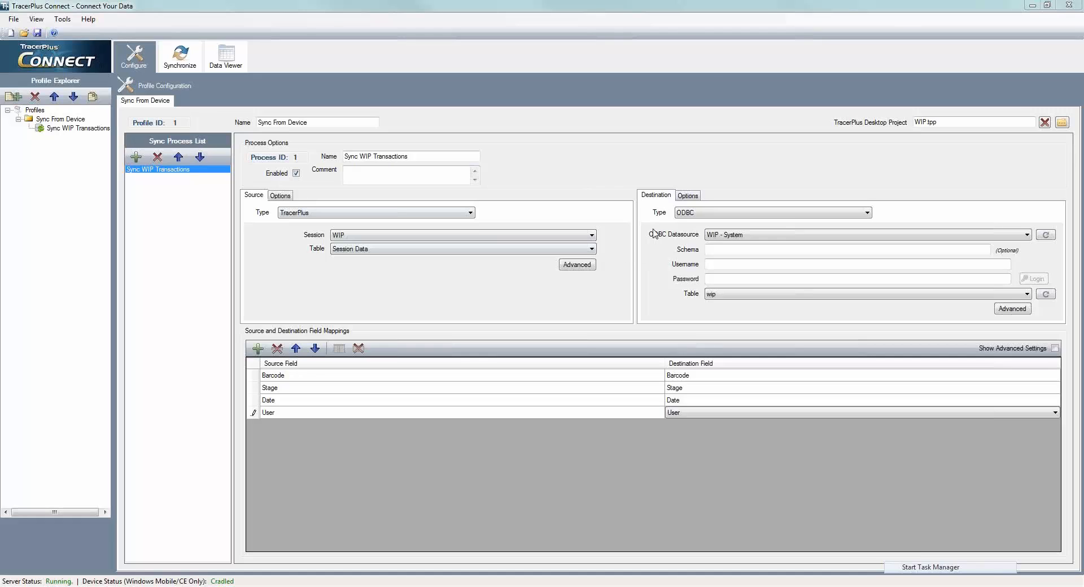
- Choose Append as the post type in the ODBC destination's options and return to the destination settings
{"action": "left_click", "coordinate": [687, 195]}
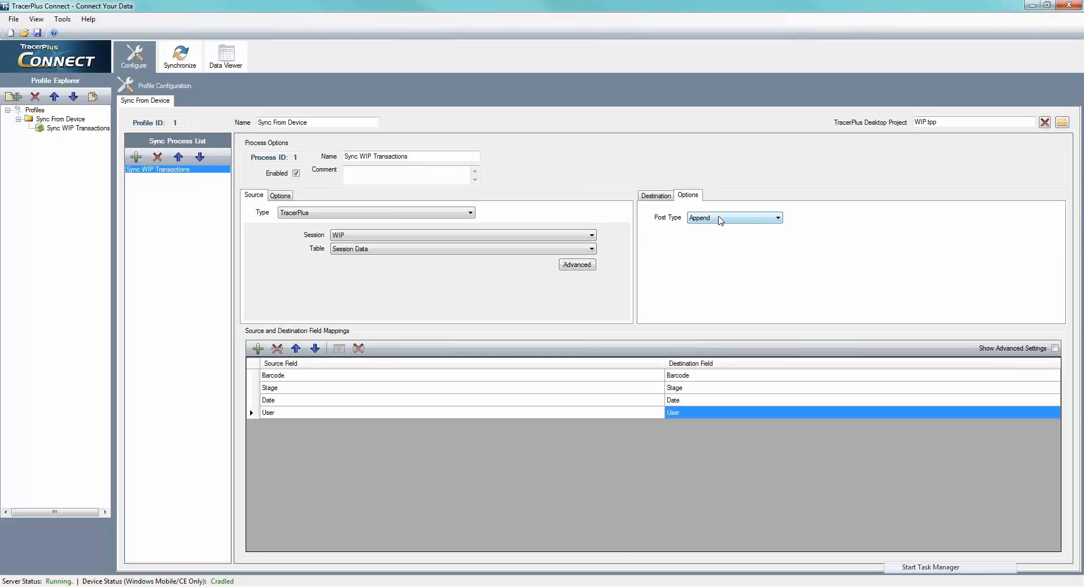
{"action": "left_click", "coordinate": [720, 219]}
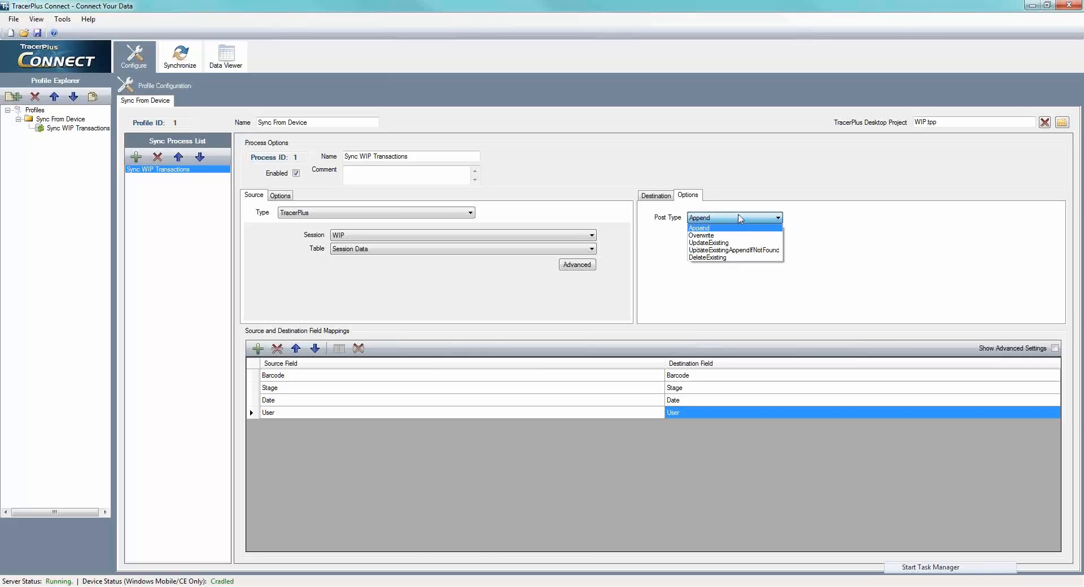
{"action": "left_click", "coordinate": [710, 219]}
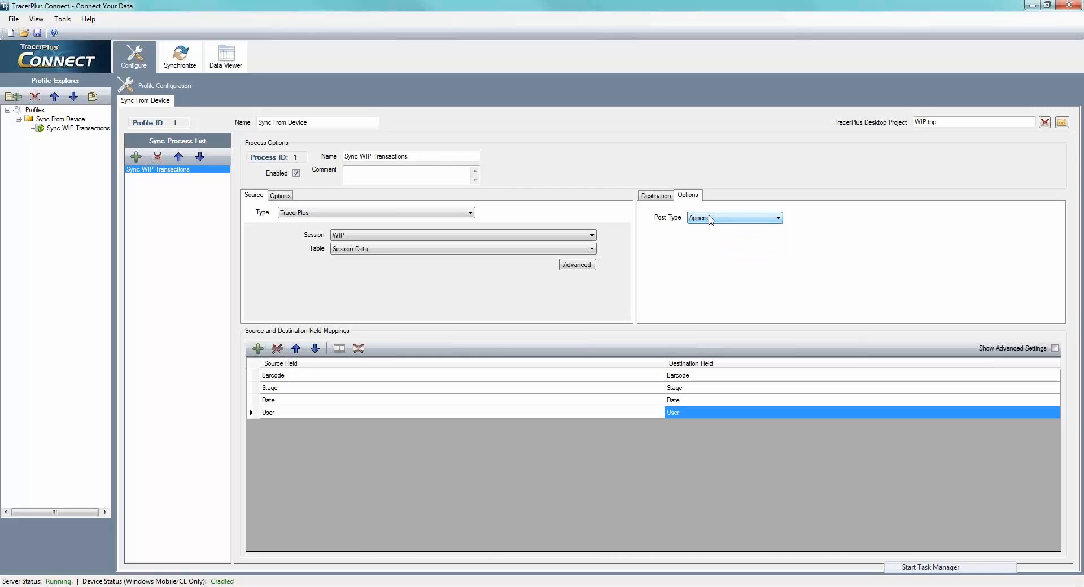
{"action": "left_click", "coordinate": [664, 199]}
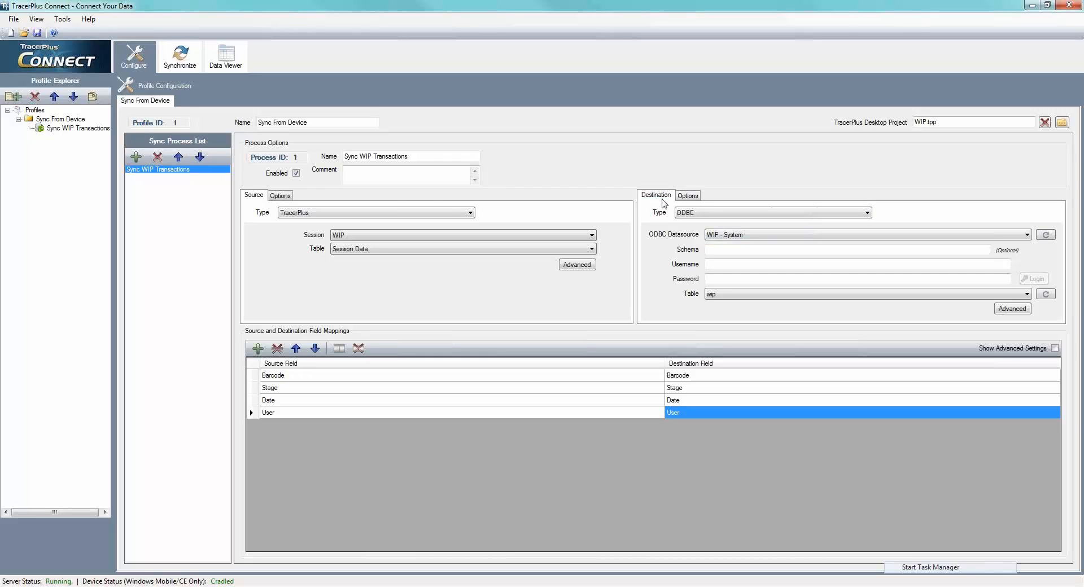
- Review the source's transfer and filtering options, the TracerPlus advanced options and the ODBC destination's advanced options without changing them
{"action": "left_click", "coordinate": [281, 195]}
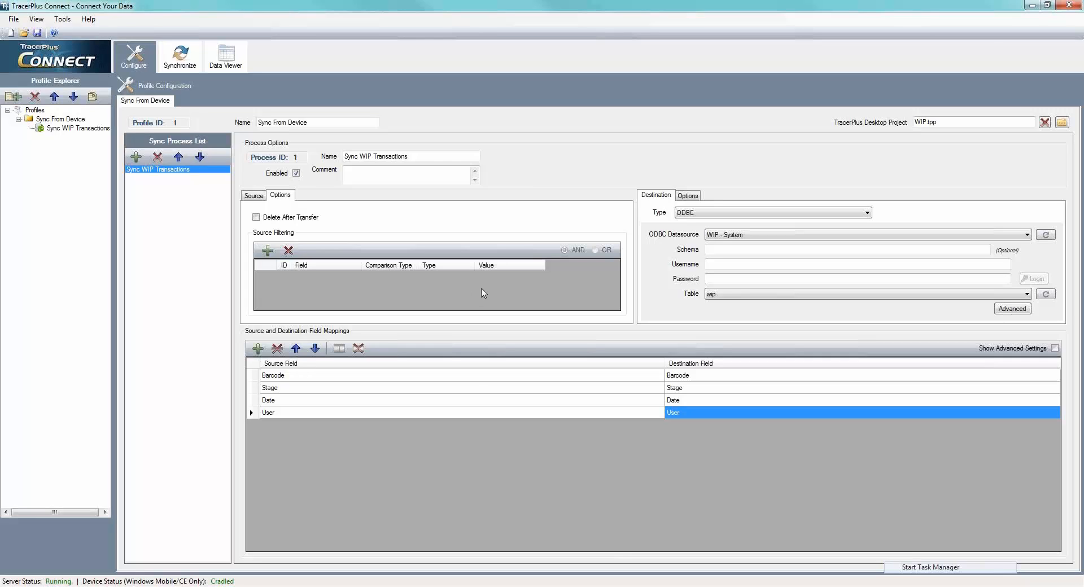
{"action": "left_click", "coordinate": [263, 198]}
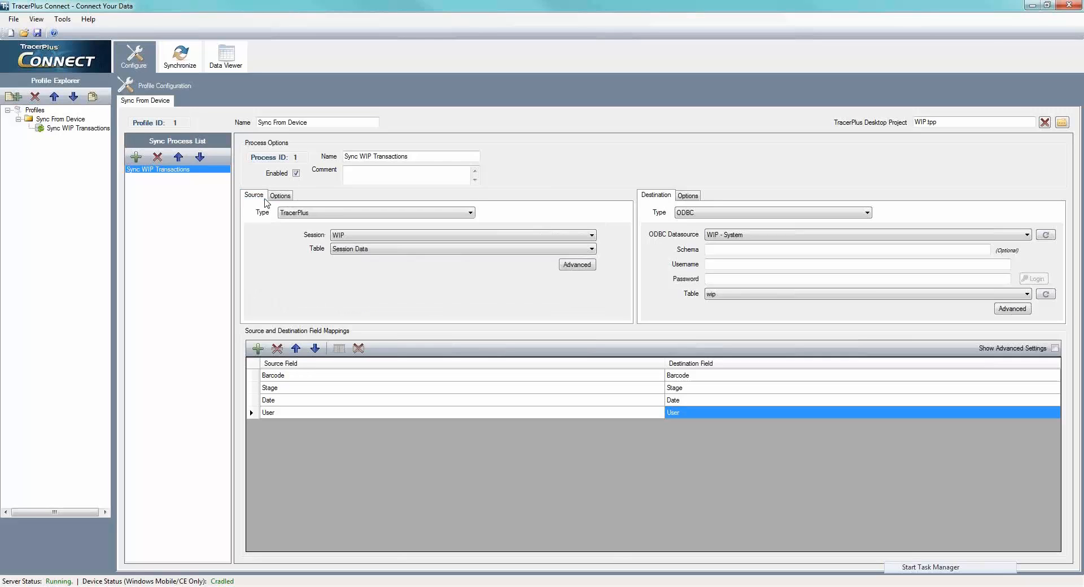
{"action": "left_click", "coordinate": [579, 267]}
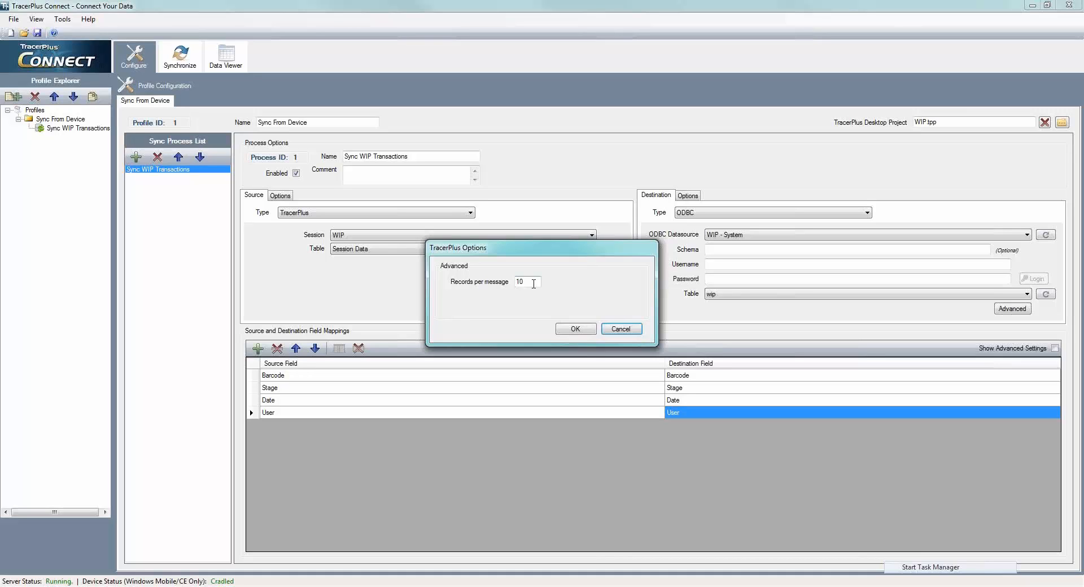
{"action": "left_click", "coordinate": [576, 329]}
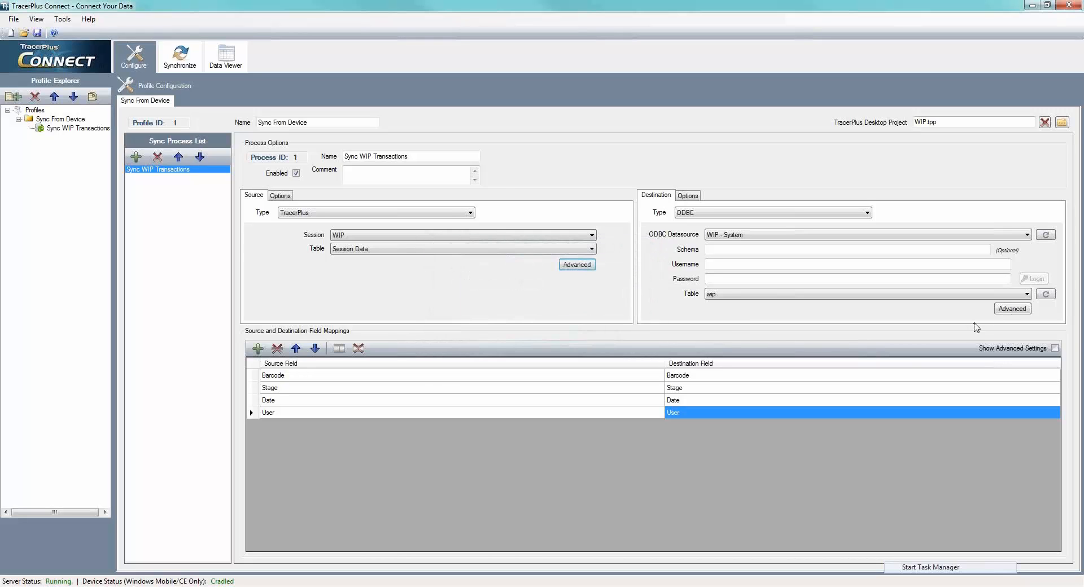
{"action": "left_click", "coordinate": [1010, 310]}
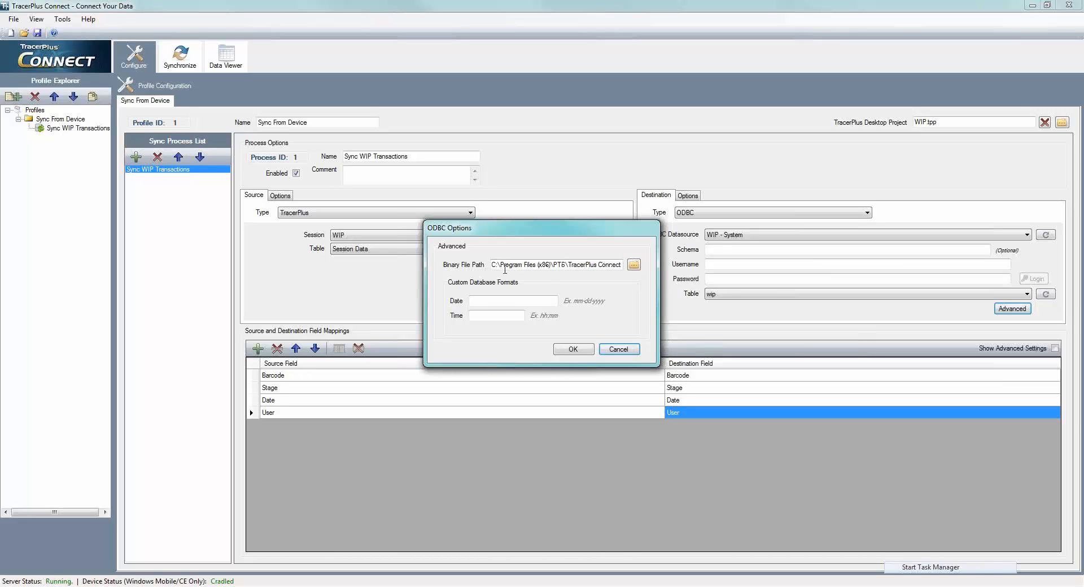
{"action": "left_click", "coordinate": [617, 349]}
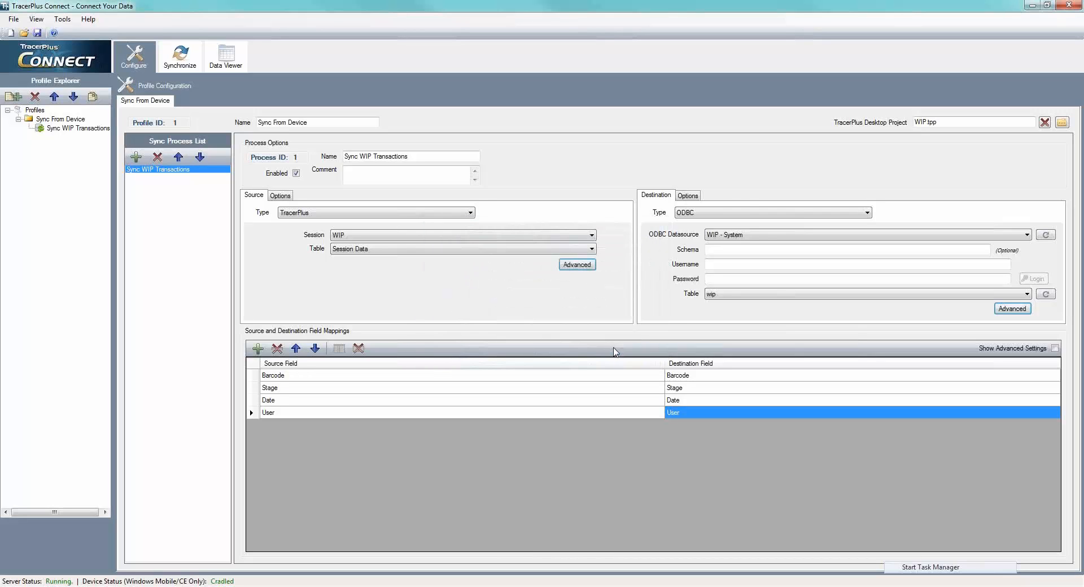
- Save the TracerPlus Connect project as WIP in the Projects folder
{"action": "left_click", "coordinate": [37, 33]}
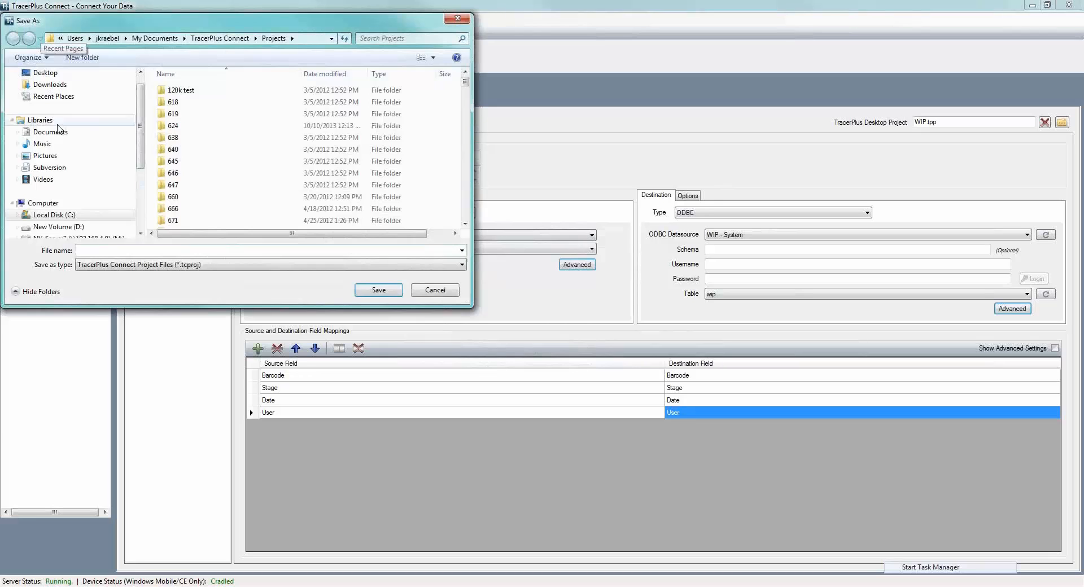
{"action": "type", "text": "WIP"}
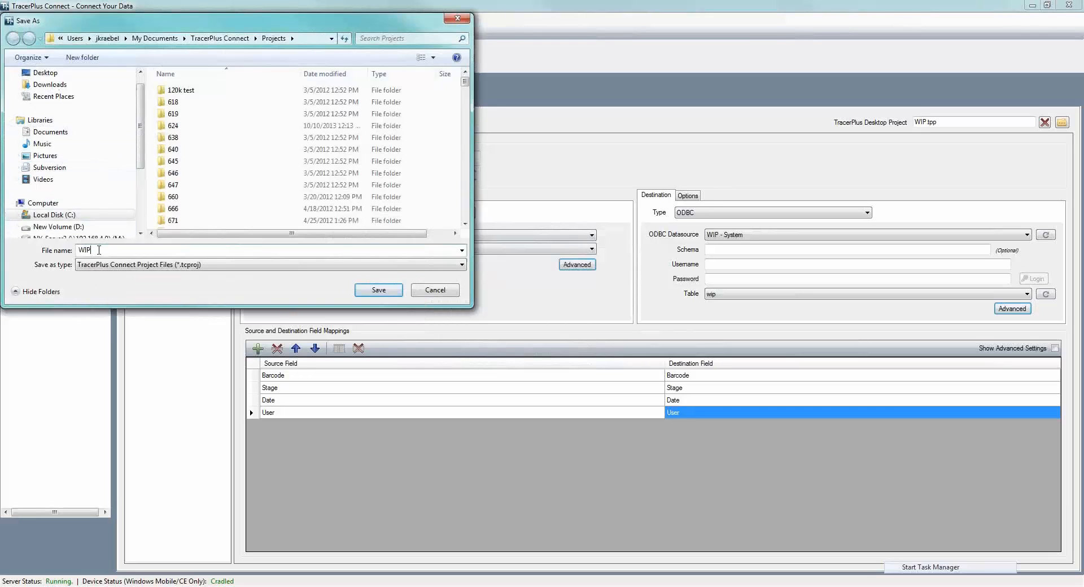
{"action": "left_click", "coordinate": [360, 291]}
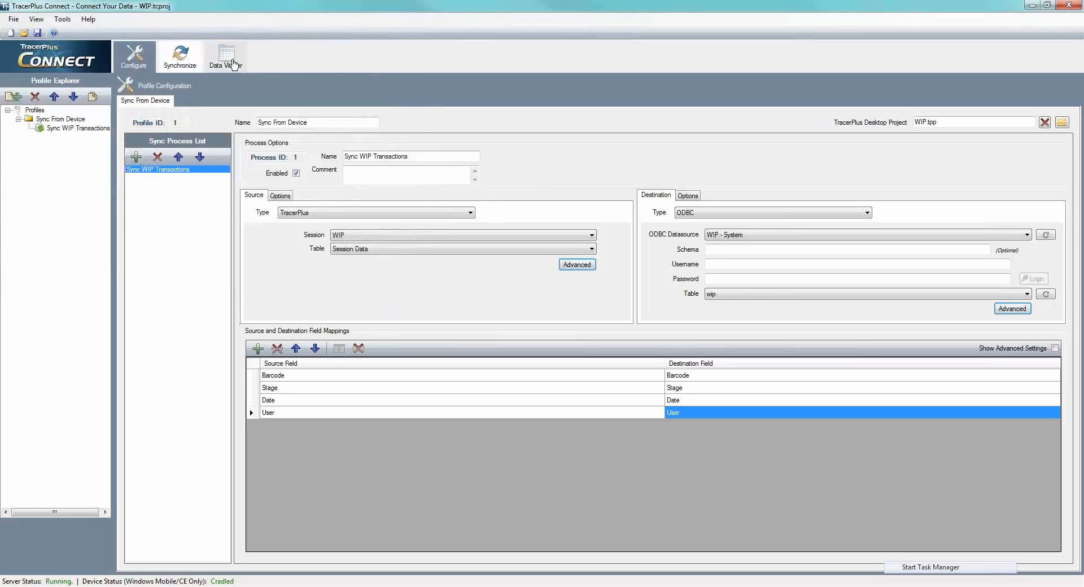
- Review the Sync WIP Transactions process's synchronization details and the destination data of the wip table
{"action": "left_click", "coordinate": [181, 63]}
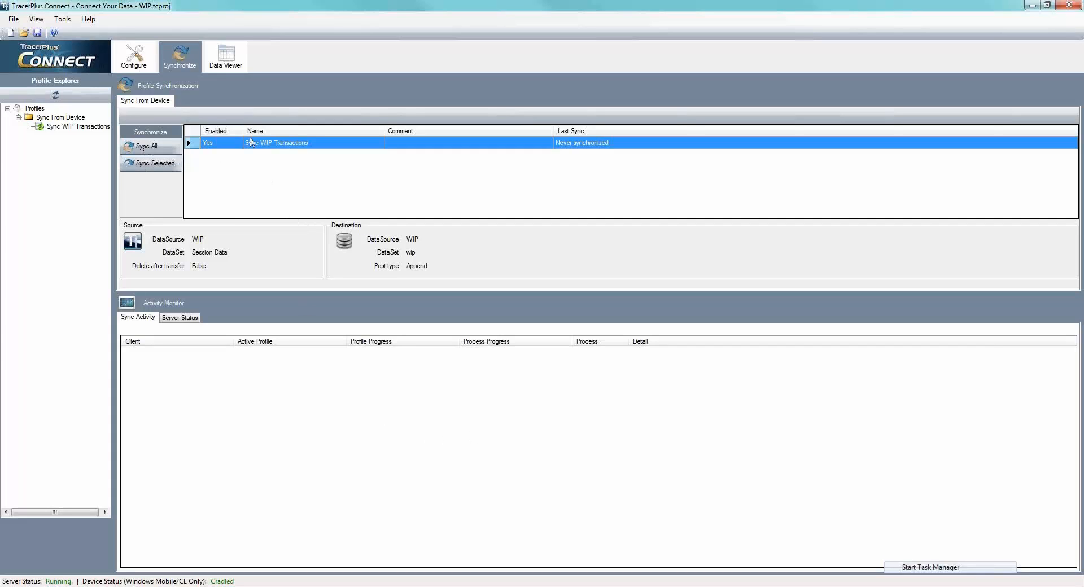
{"action": "left_click", "coordinate": [221, 60]}
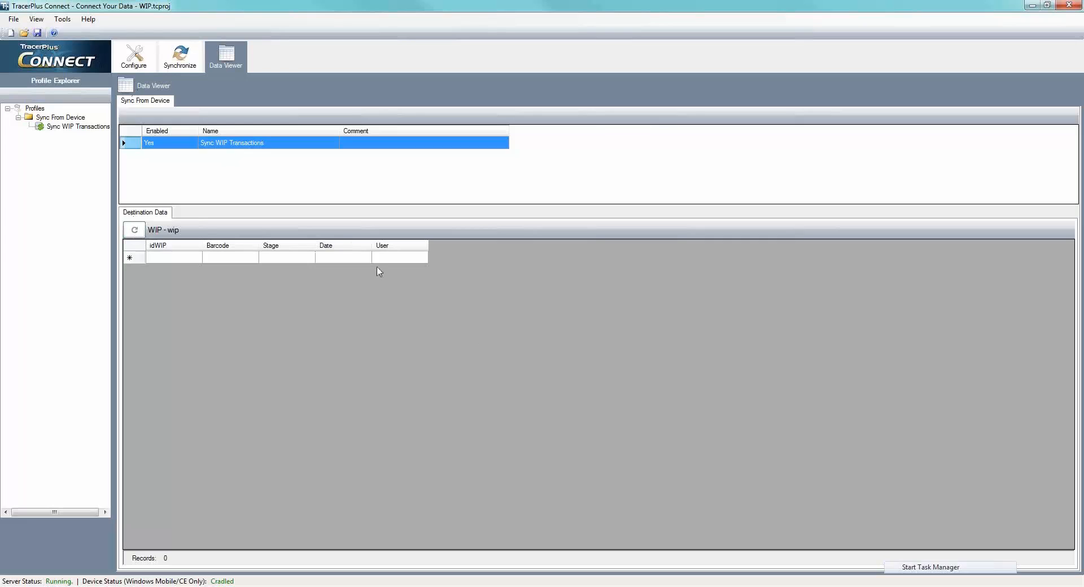
{"action": "left_click", "coordinate": [189, 71]}
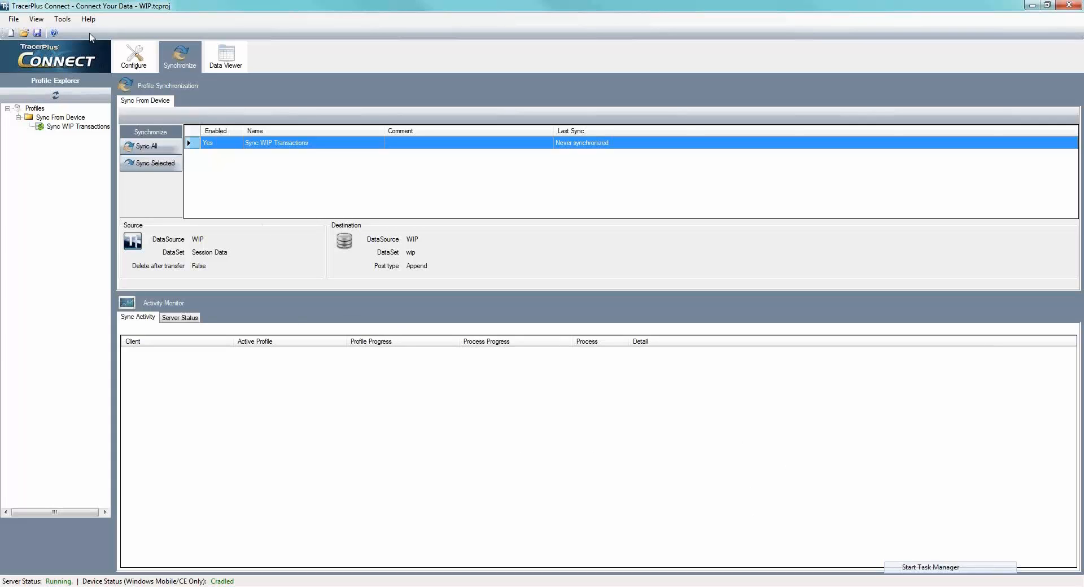
{"action": "left_click", "coordinate": [145, 67]}
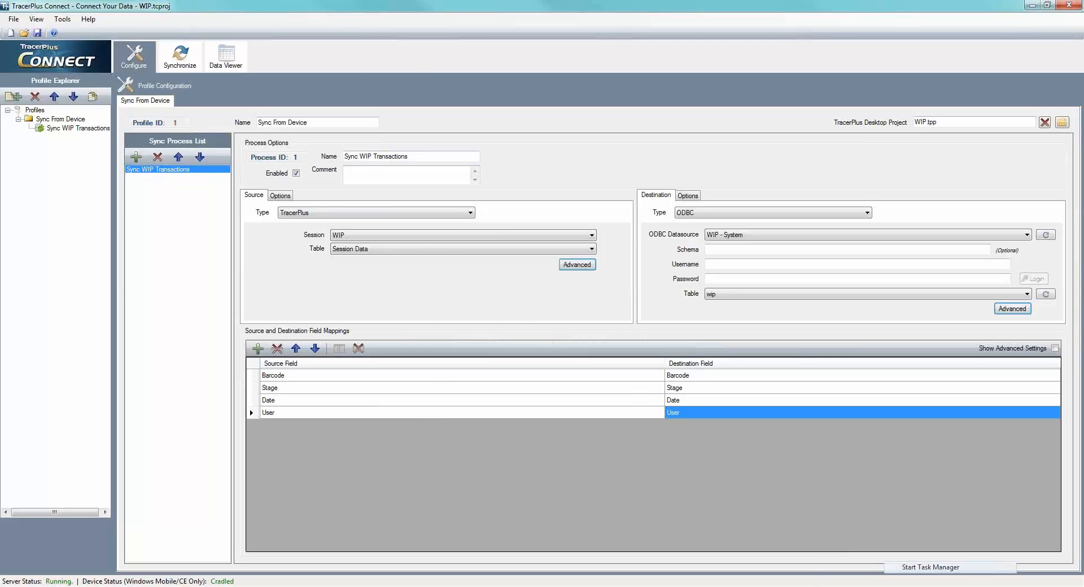
{"action": "left_click", "coordinate": [863, 586]}
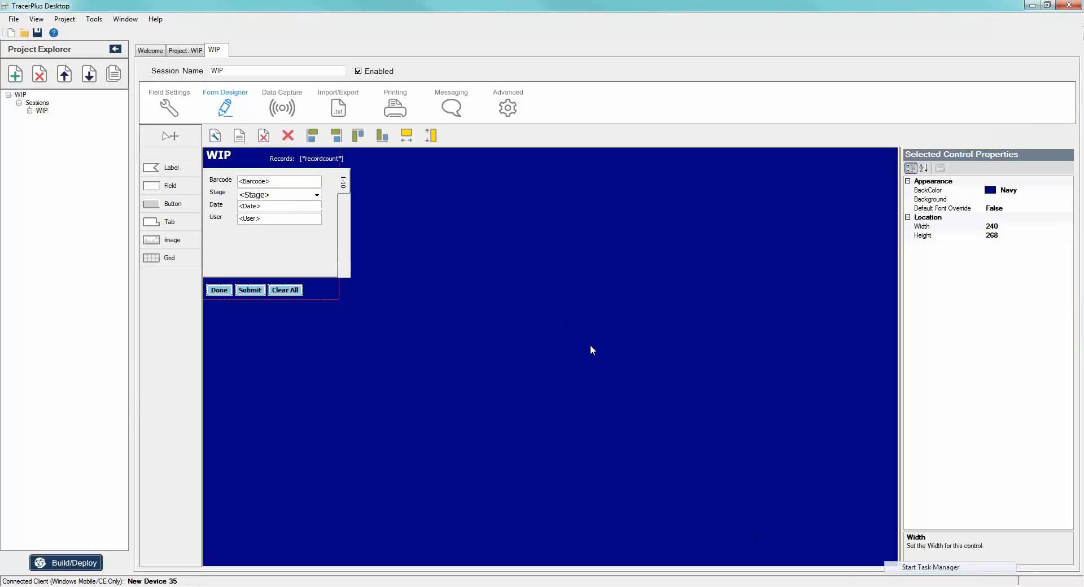
{"action": "left_click", "coordinate": [779, 586]}
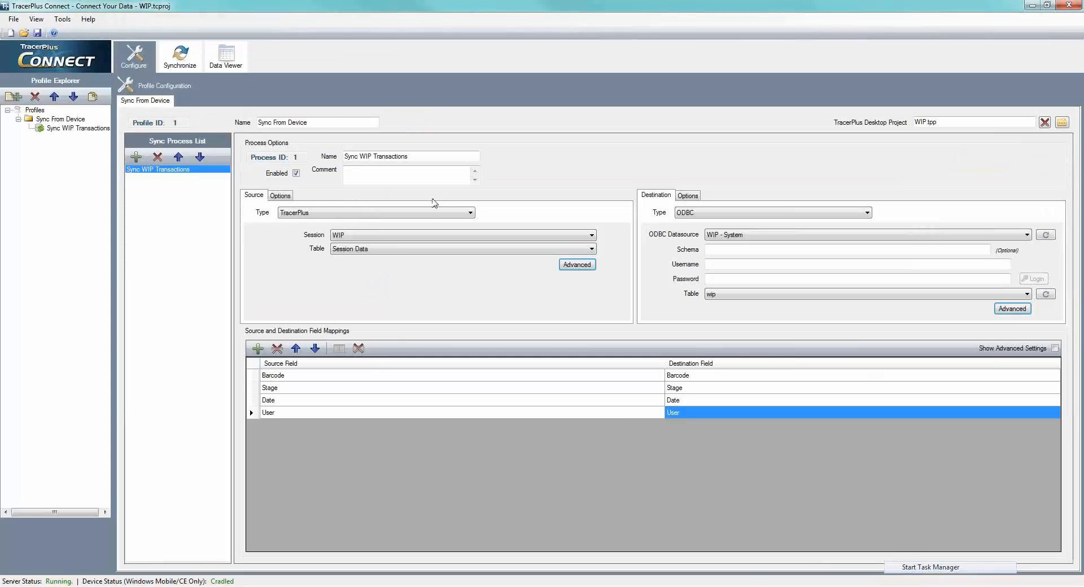
{"action": "left_click", "coordinate": [180, 57]}
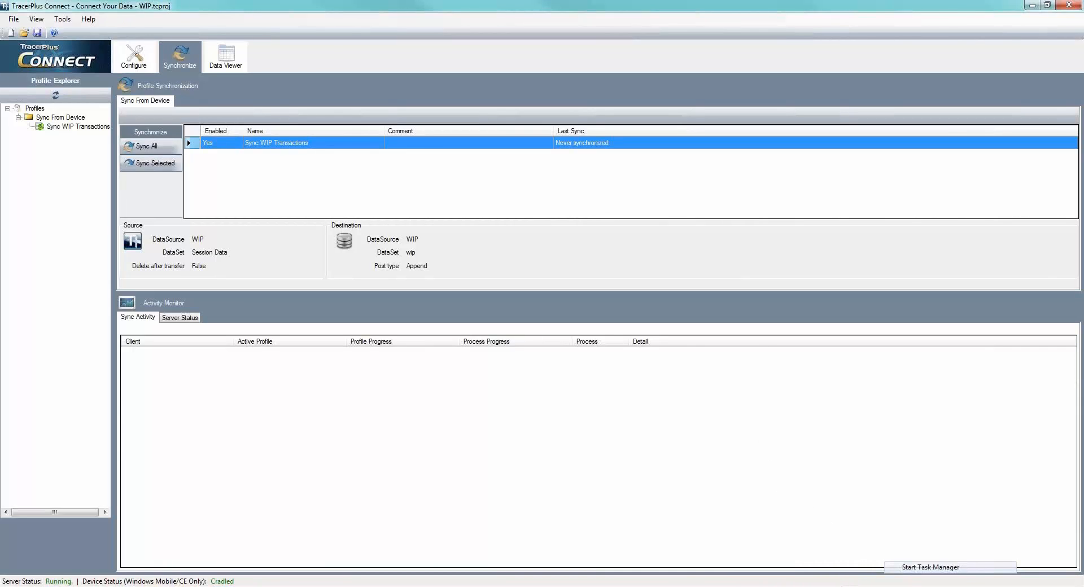
- Switch to TracerPlus Desktop and add a sync host with address 192.168.4.12 in the WIP project's Connect settings
{"action": "mouse_move", "coordinate": [834, 586]}
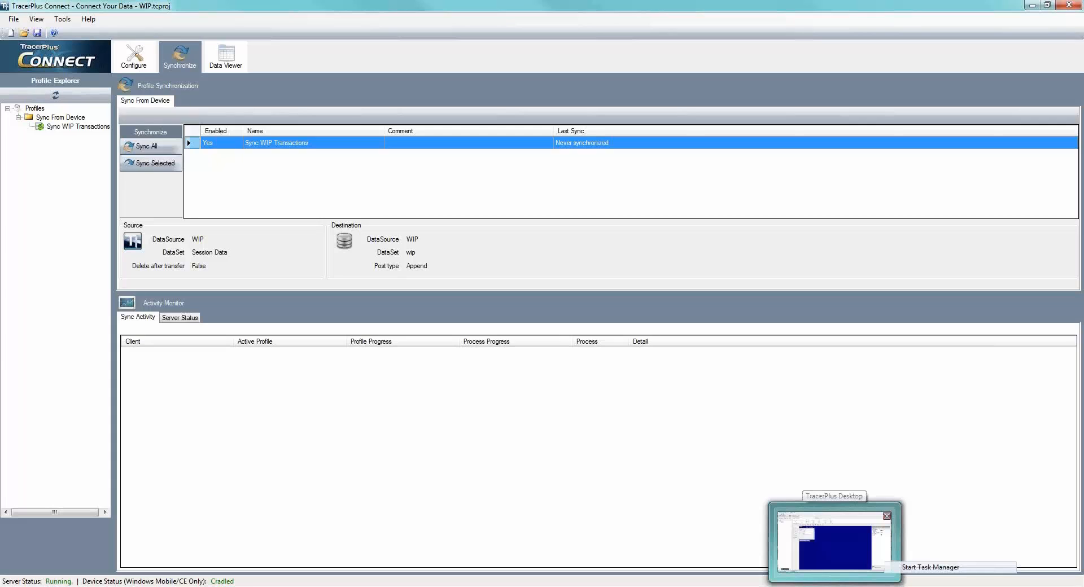
{"action": "left_click", "coordinate": [835, 539]}
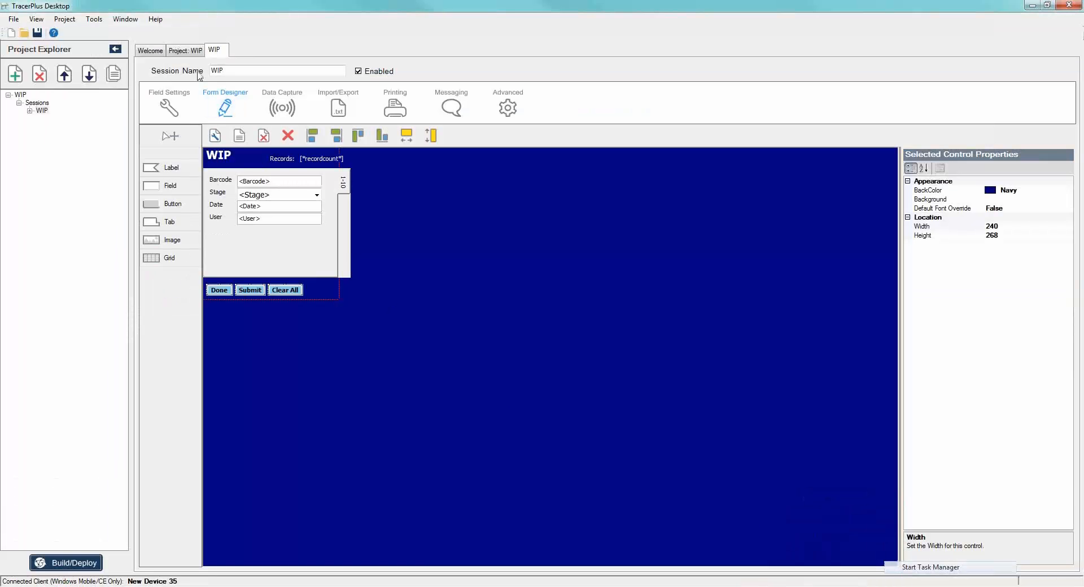
{"action": "left_click", "coordinate": [184, 50]}
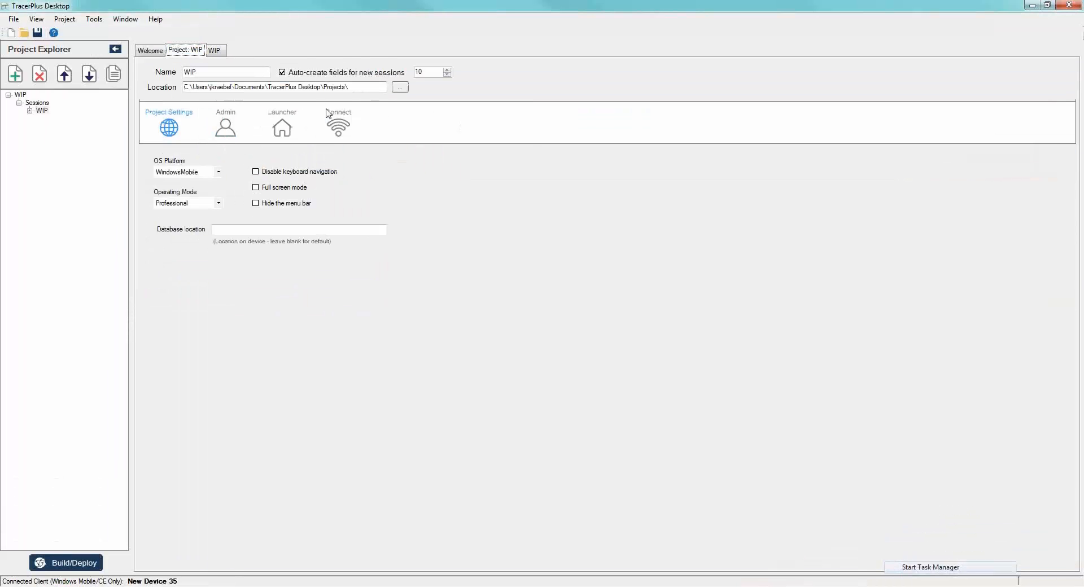
{"action": "left_click", "coordinate": [340, 125]}
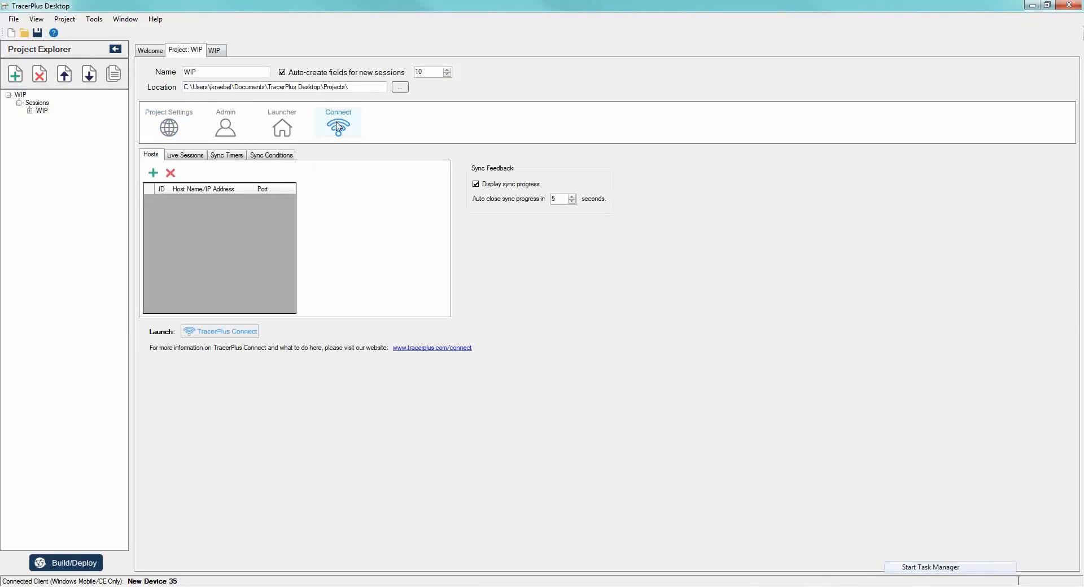
{"action": "left_click", "coordinate": [153, 173]}
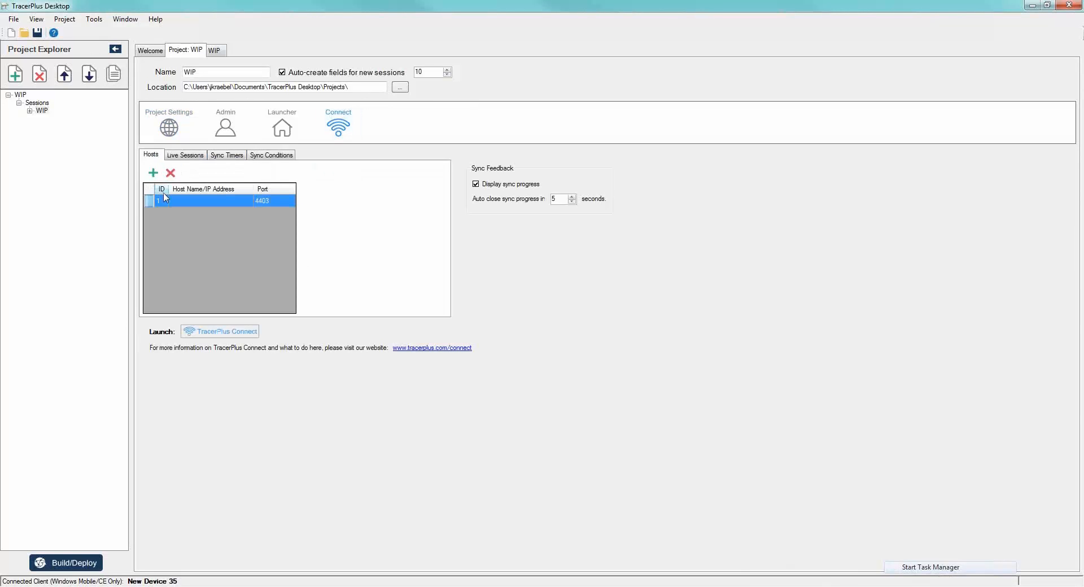
{"action": "left_click", "coordinate": [194, 200]}
{"action": "type", "text": "192.168.4.12"}
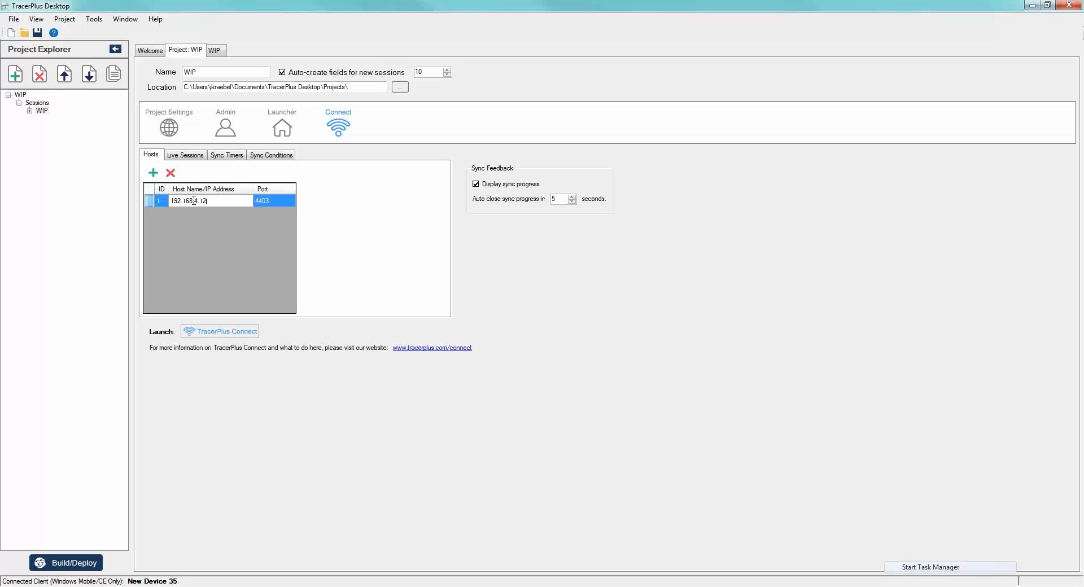
{"action": "key", "text": "Return"}
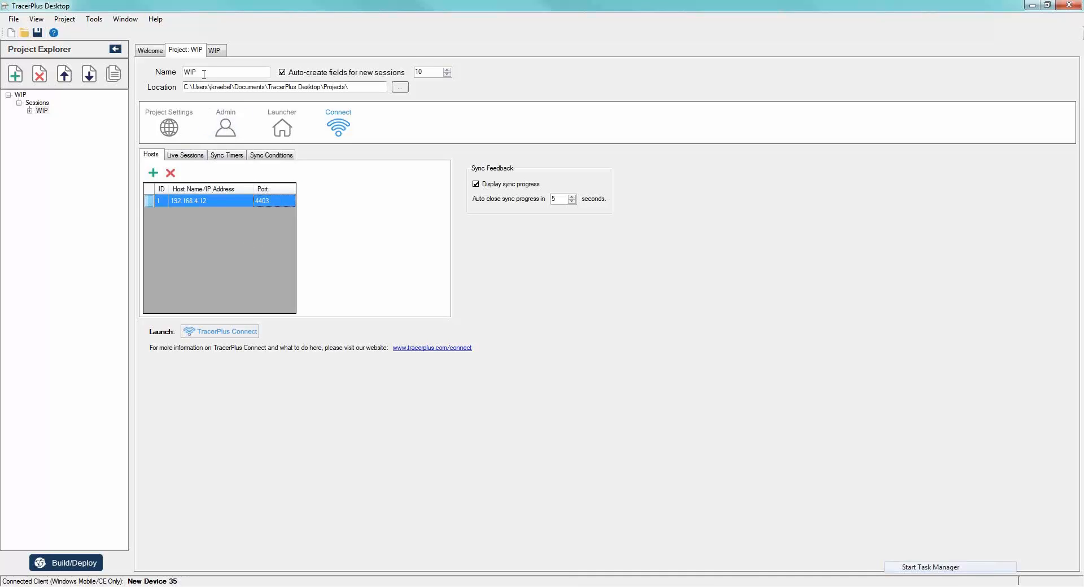
- Add a button below the User field on the WIP session form and enlarge it to about 122 by 52
{"action": "left_click", "coordinate": [214, 51]}
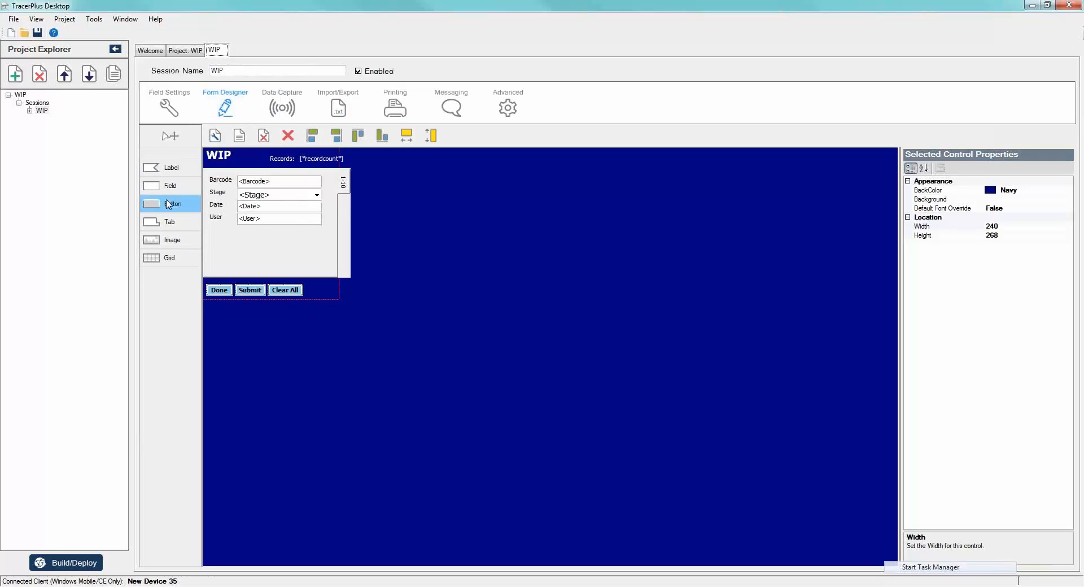
{"action": "left_click", "coordinate": [168, 205]}
{"action": "left_click", "coordinate": [260, 242]}
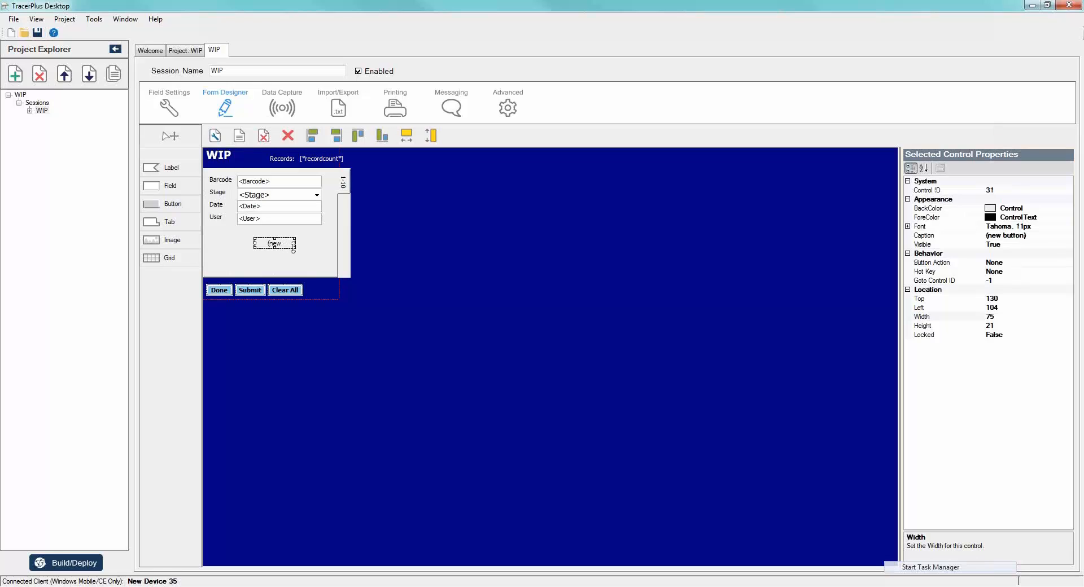
{"action": "left_click_drag", "start_coordinate": [297, 248], "coordinate": [326, 268]}
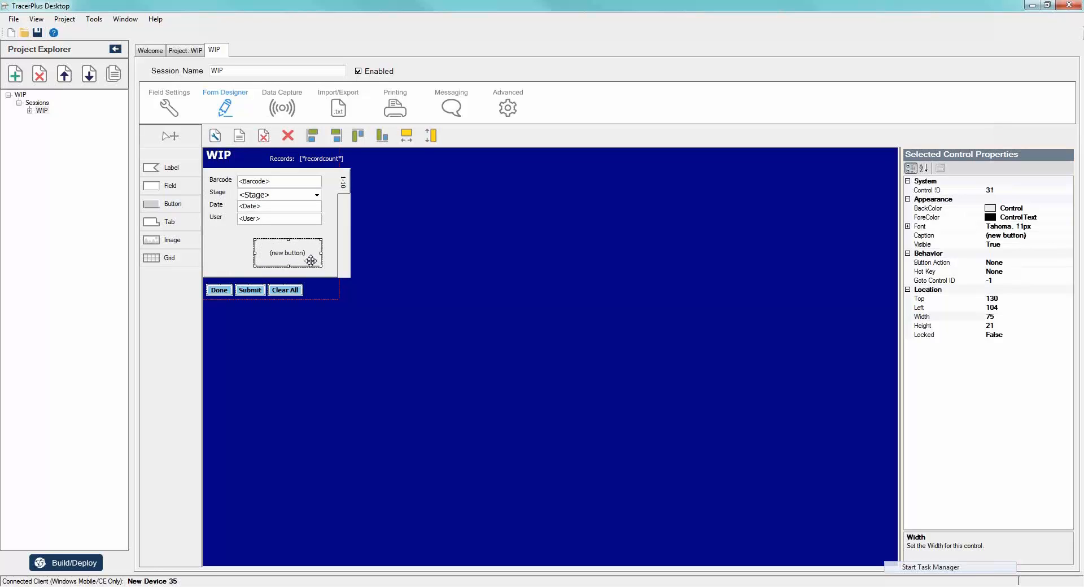
- Caption the new button SYNC and set its font to bold, size 14
{"action": "left_click", "coordinate": [952, 235]}
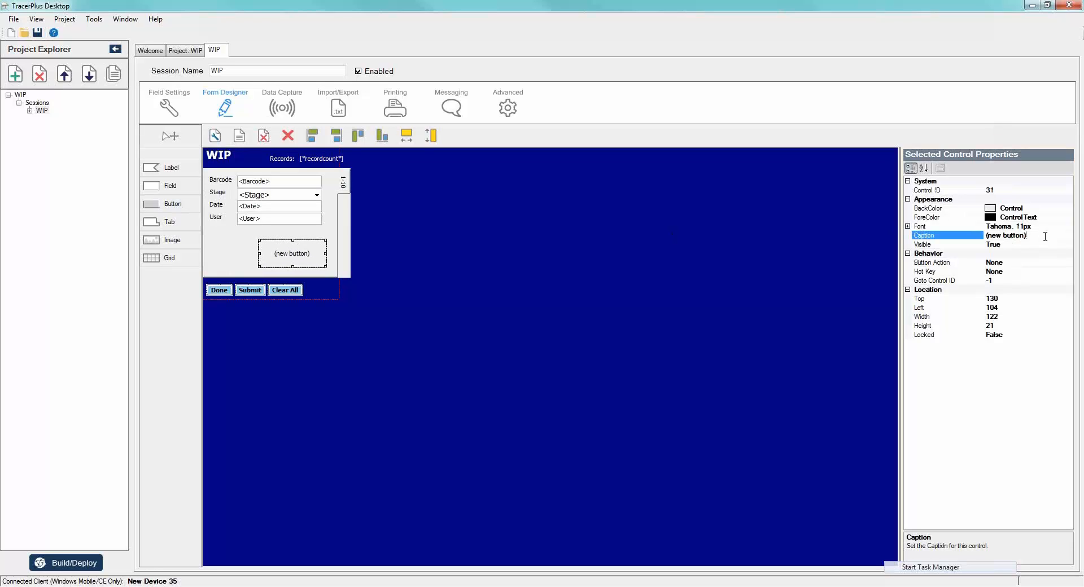
{"action": "type", "text": "SYNC"}
{"action": "left_click", "coordinate": [939, 243]}
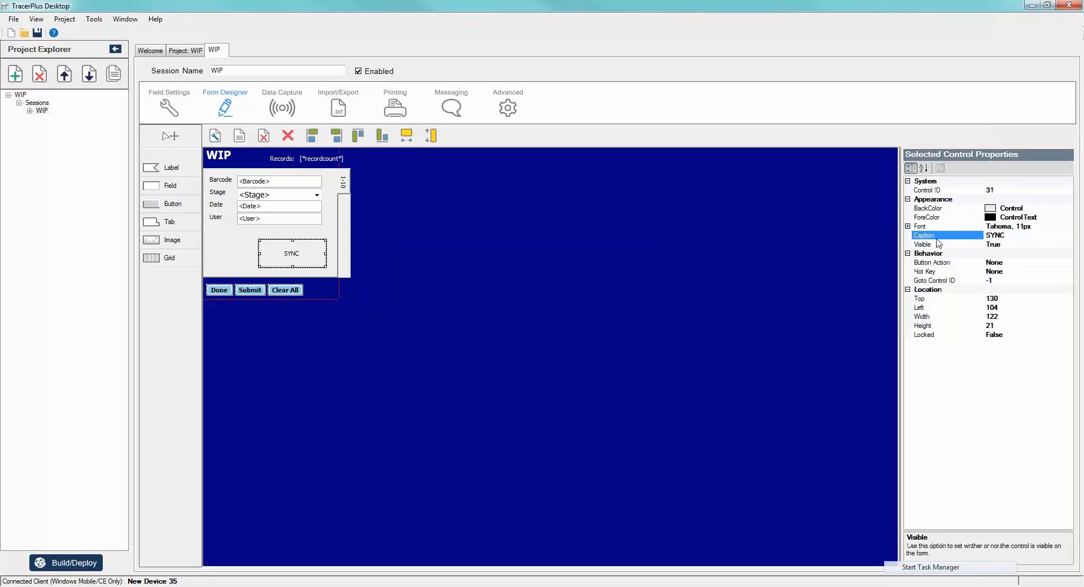
{"action": "left_click", "coordinate": [908, 227]}
{"action": "left_click", "coordinate": [1010, 244]}
{"action": "left_click_drag", "start_coordinate": [1010, 244], "coordinate": [948, 245]}
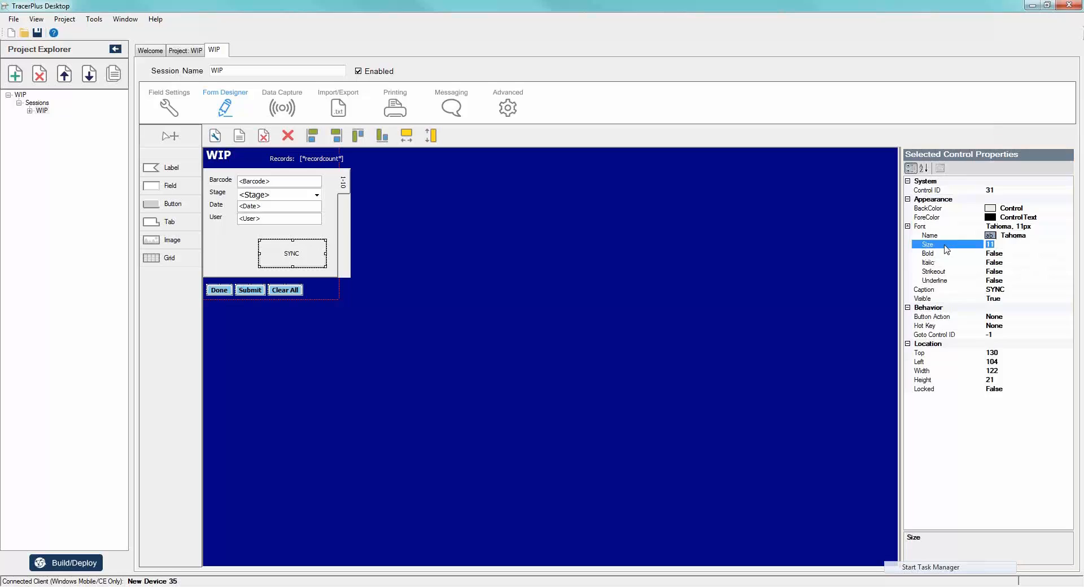
{"action": "type", "text": "14"}
{"action": "key", "text": "Down"}
{"action": "left_click", "coordinate": [1068, 253]}
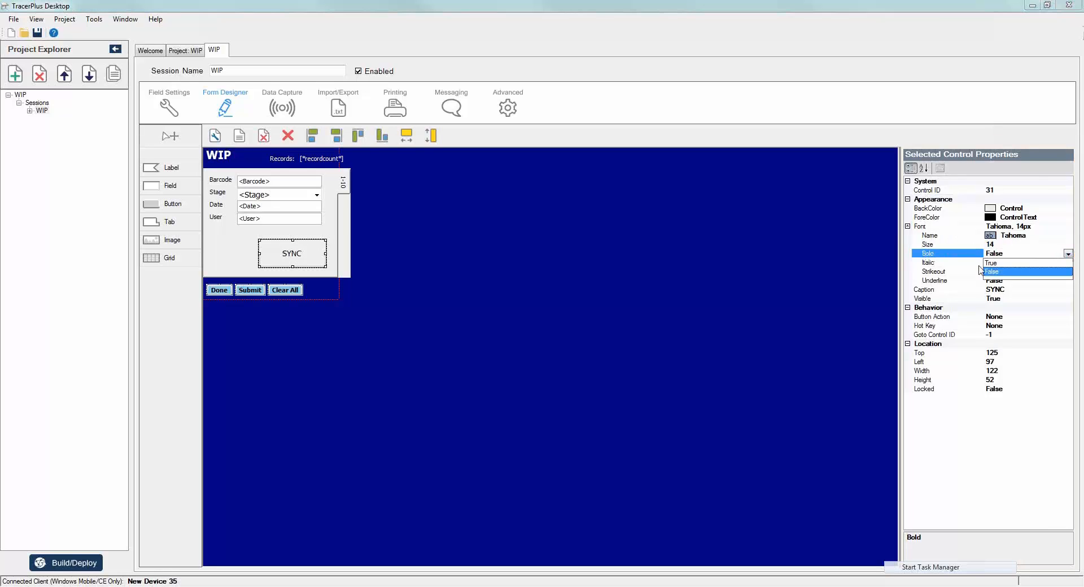
{"action": "left_click", "coordinate": [989, 264]}
- Assign the DoSync action to the SYNC button
{"action": "left_click", "coordinate": [1068, 317]}
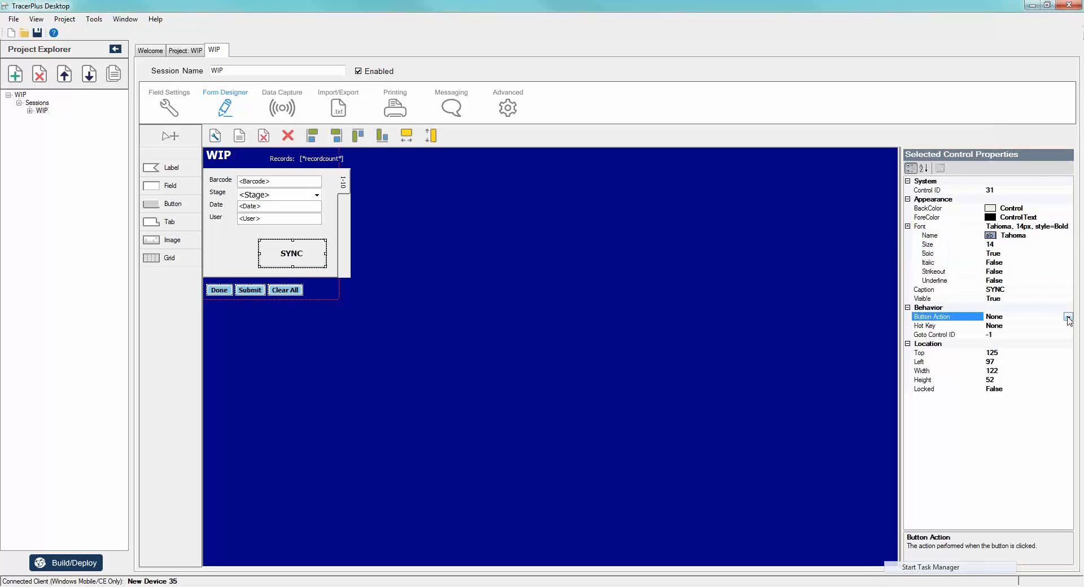
{"action": "left_click", "coordinate": [1068, 317]}
{"action": "scroll", "coordinate": [1035, 335], "scroll_direction": "down", "scroll_amount": 5}
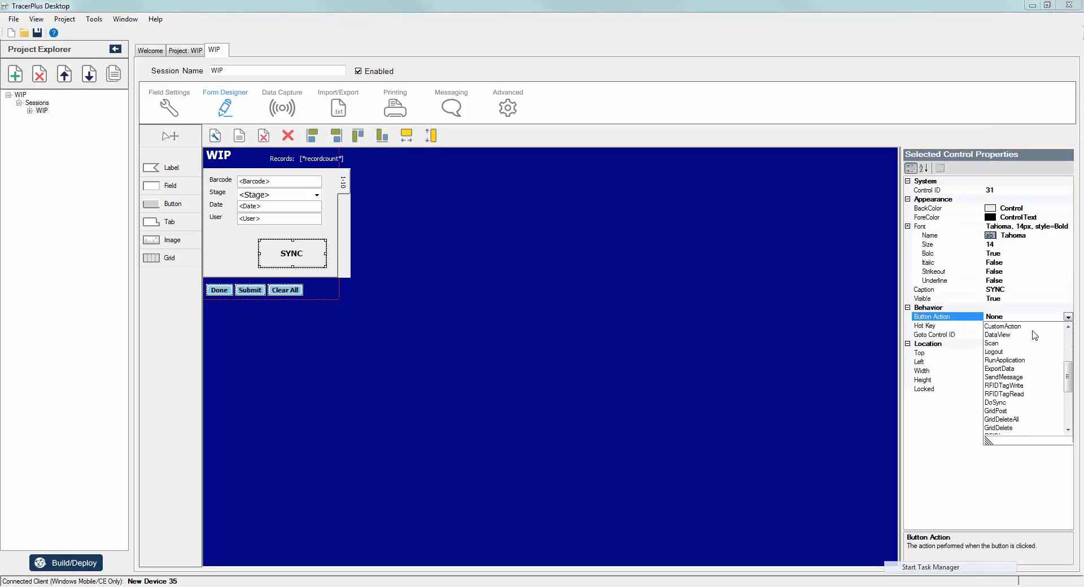
{"action": "scroll", "coordinate": [1034, 335], "scroll_direction": "down", "scroll_amount": 3}
{"action": "left_click", "coordinate": [997, 381]}
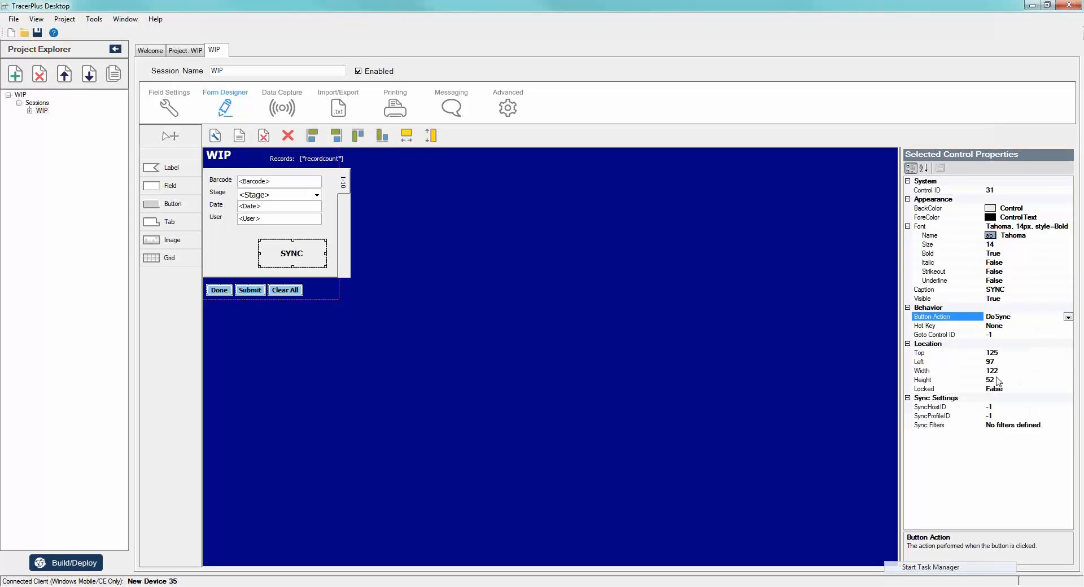
- Check the host's ID in the project's Connect settings and set the SYNC button's SyncHostID to 1
{"action": "left_click", "coordinate": [957, 407]}
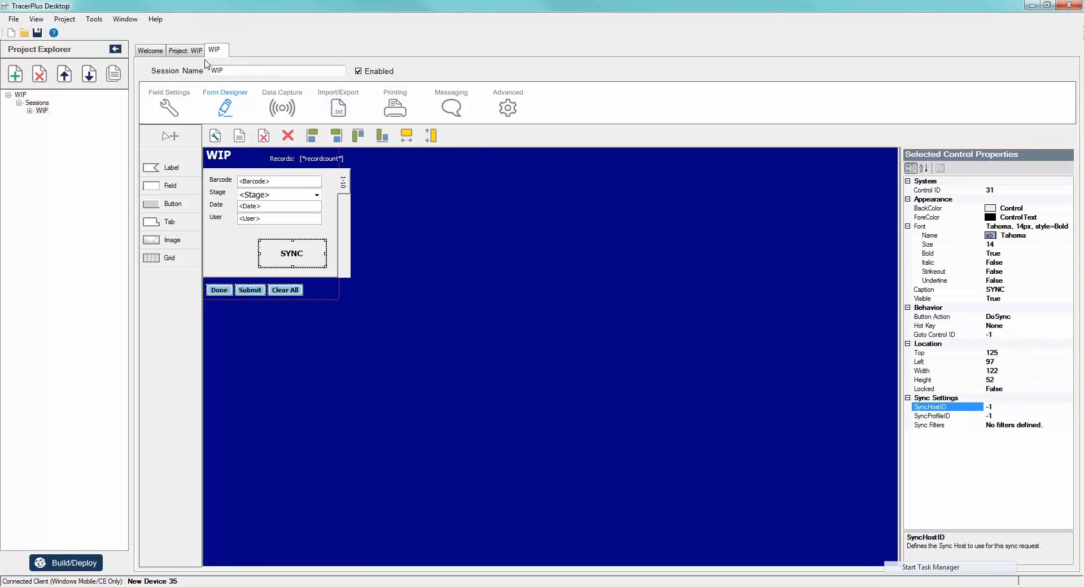
{"action": "left_click", "coordinate": [187, 50]}
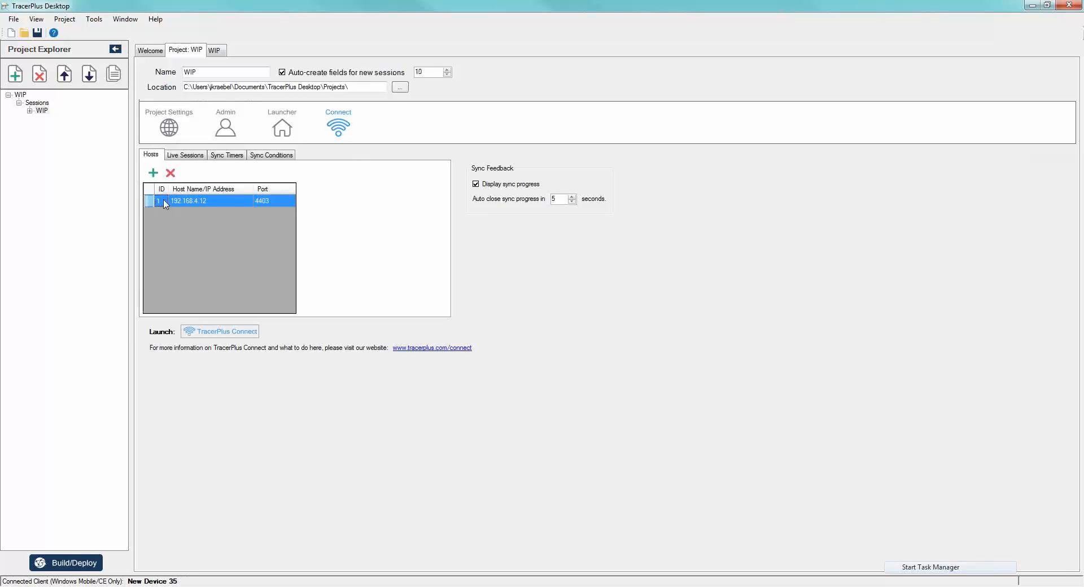
{"action": "left_click", "coordinate": [215, 51]}
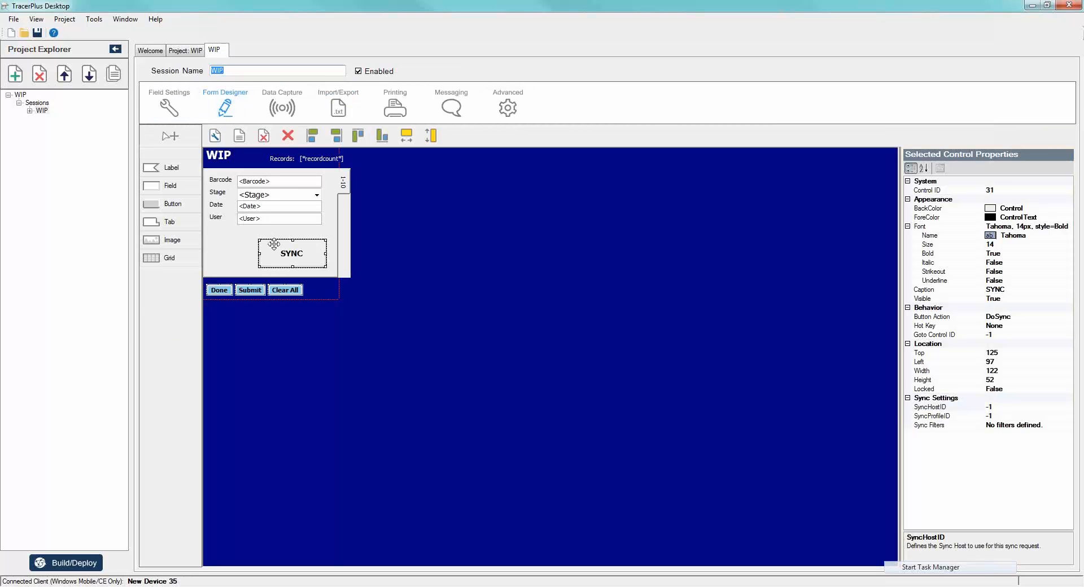
{"action": "left_click", "coordinate": [944, 407]}
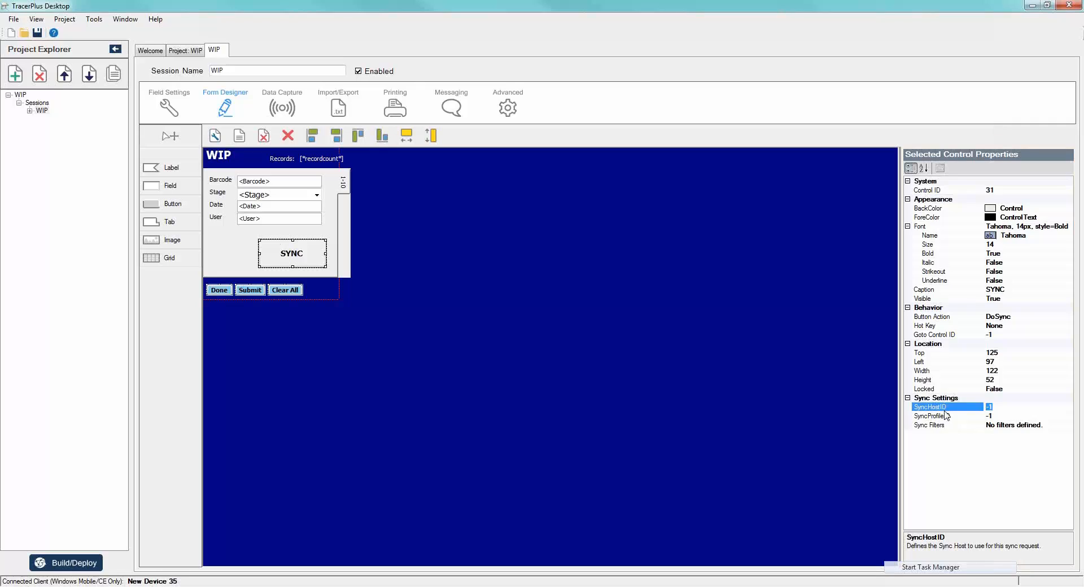
{"action": "type", "text": "1"}
{"action": "key", "text": "Tab"}
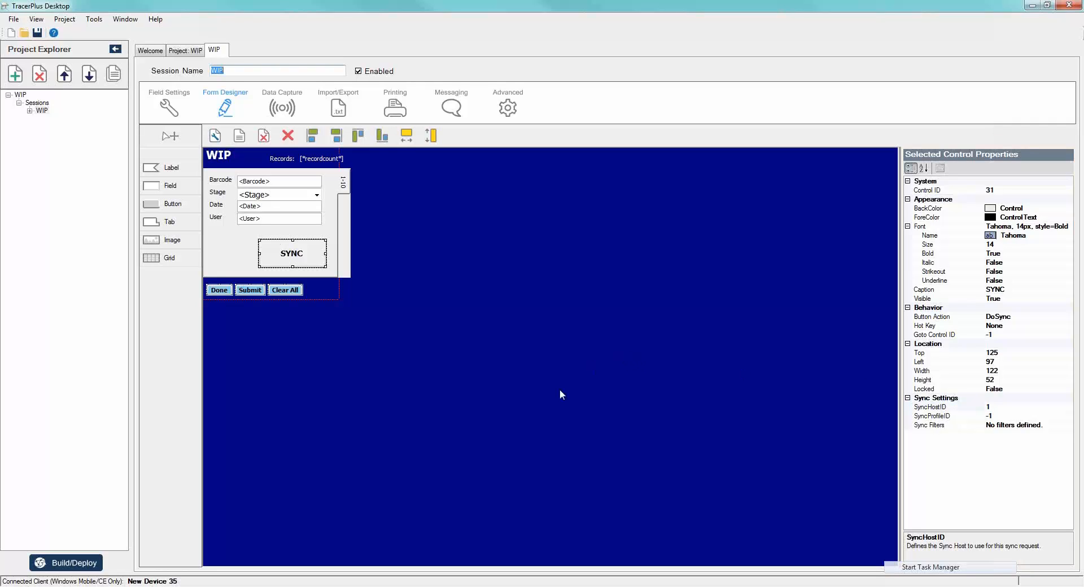
- Look up the Sync From Device profile's ID in TracerPlus Connect for the SYNC button's SyncProfileID
{"action": "left_click", "coordinate": [1007, 418]}
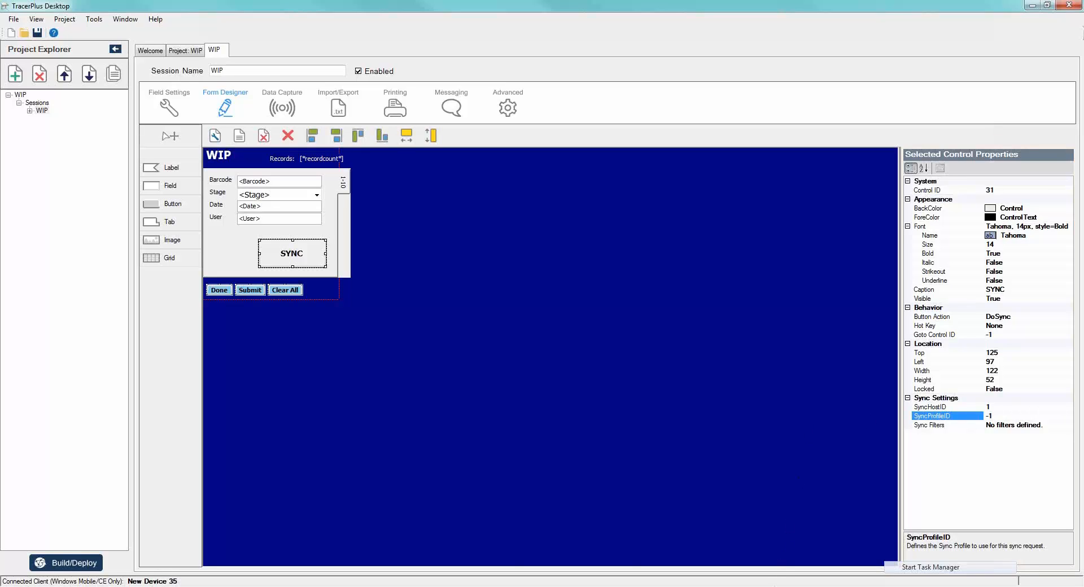
{"action": "key", "text": "alt+Tab"}
{"action": "left_click", "coordinate": [131, 61]}
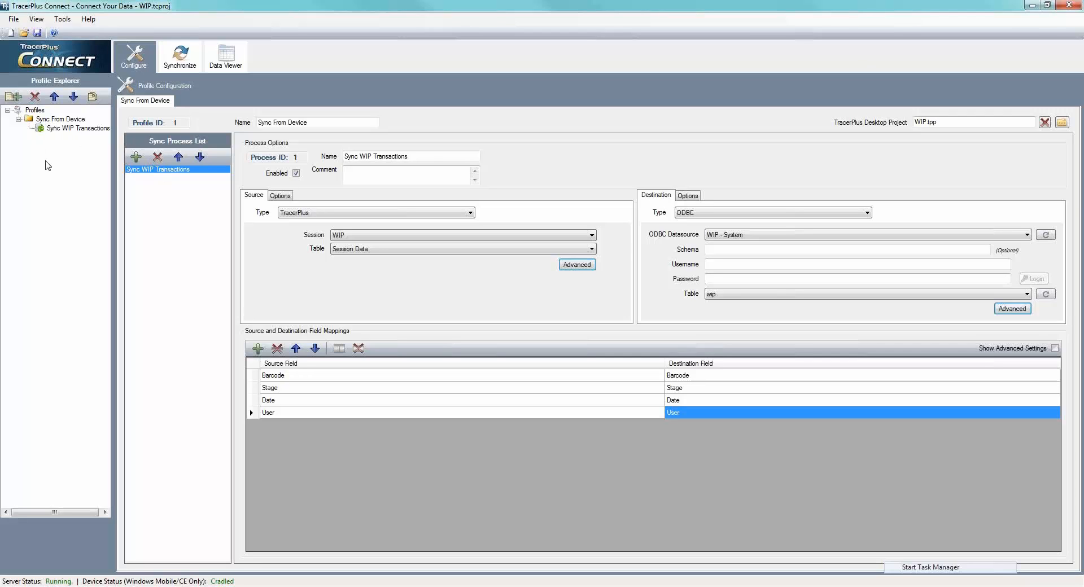
- Review the available profile types without creating one, and check the source table choices of the Sync WIP Transactions process
{"action": "left_click", "coordinate": [14, 96]}
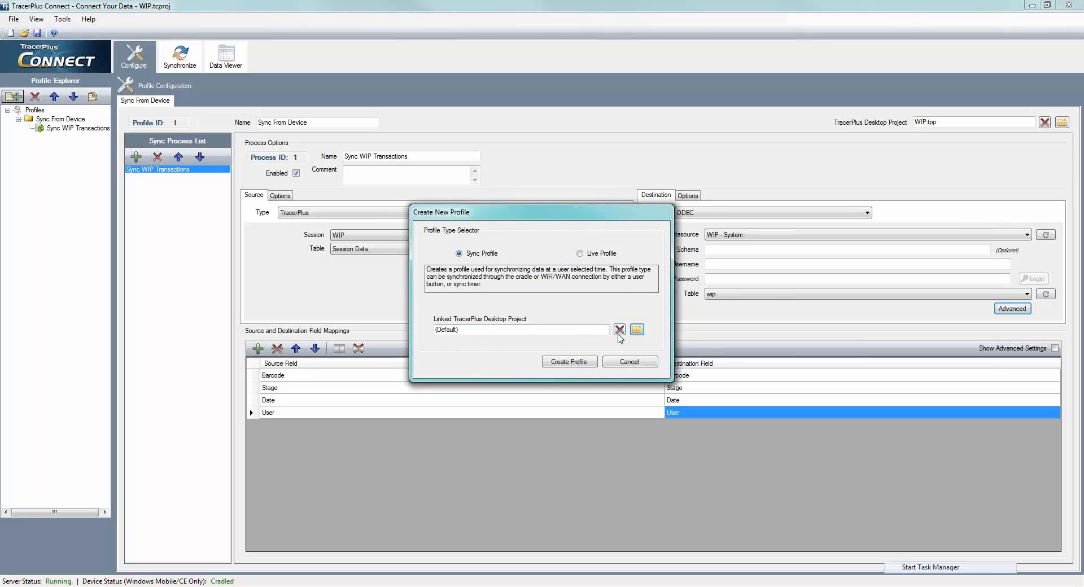
{"action": "left_click", "coordinate": [620, 362]}
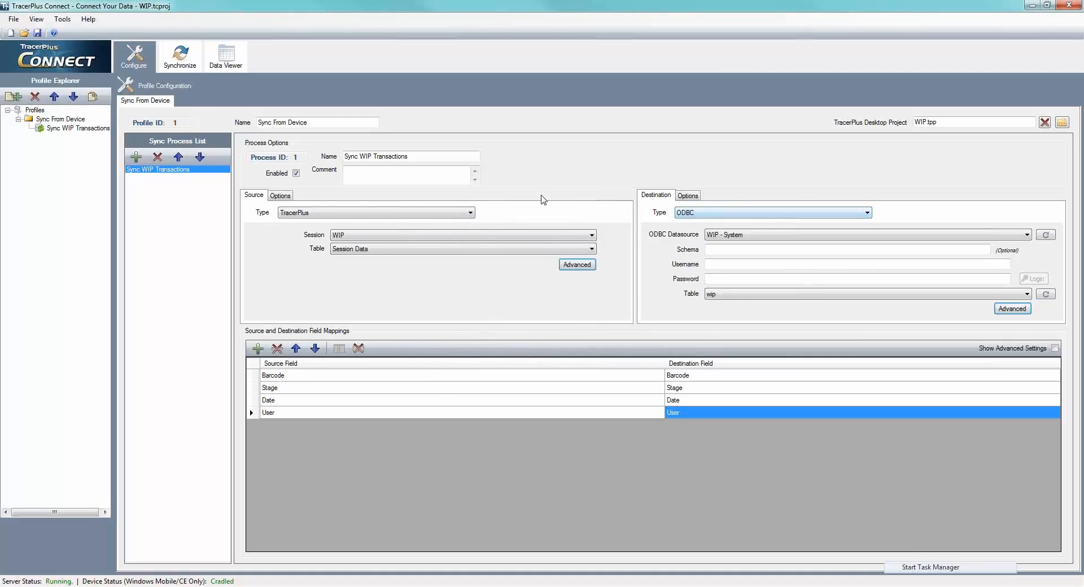
{"action": "left_click", "coordinate": [504, 251]}
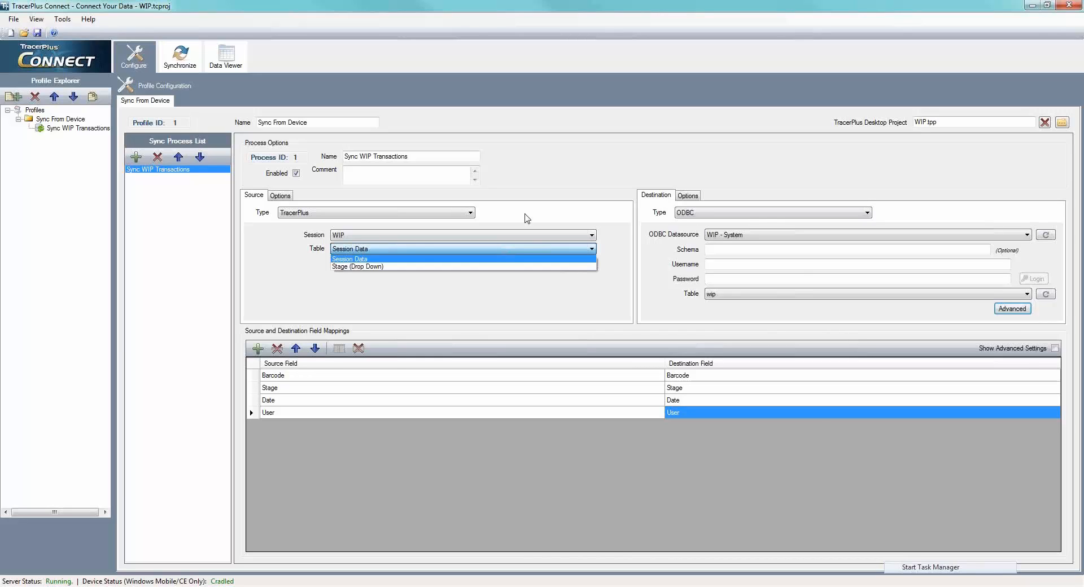
{"action": "left_click", "coordinate": [547, 157]}
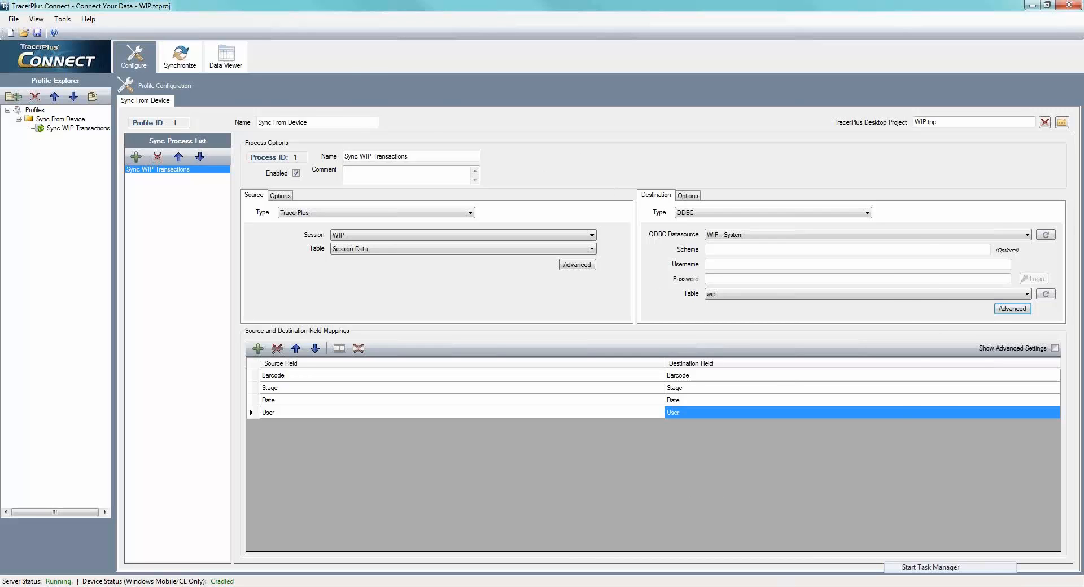
- Switch to TracerPlus Desktop, set the SYNC button's SyncProfileID to 1, and build and deploy the project to the Windows Mobile device
{"action": "key", "text": "alt+Tab"}
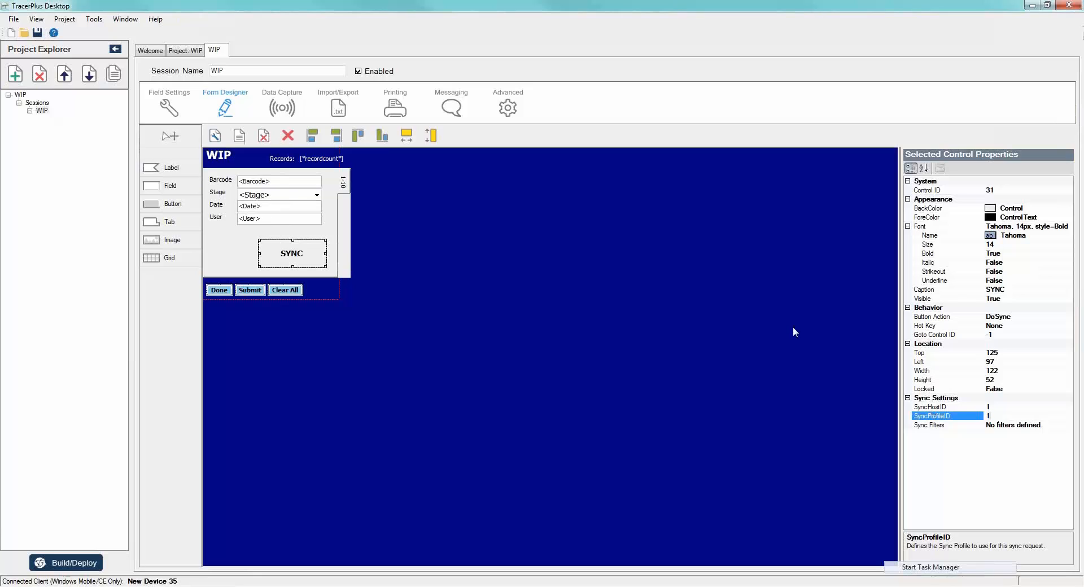
{"action": "left_click", "coordinate": [621, 306]}
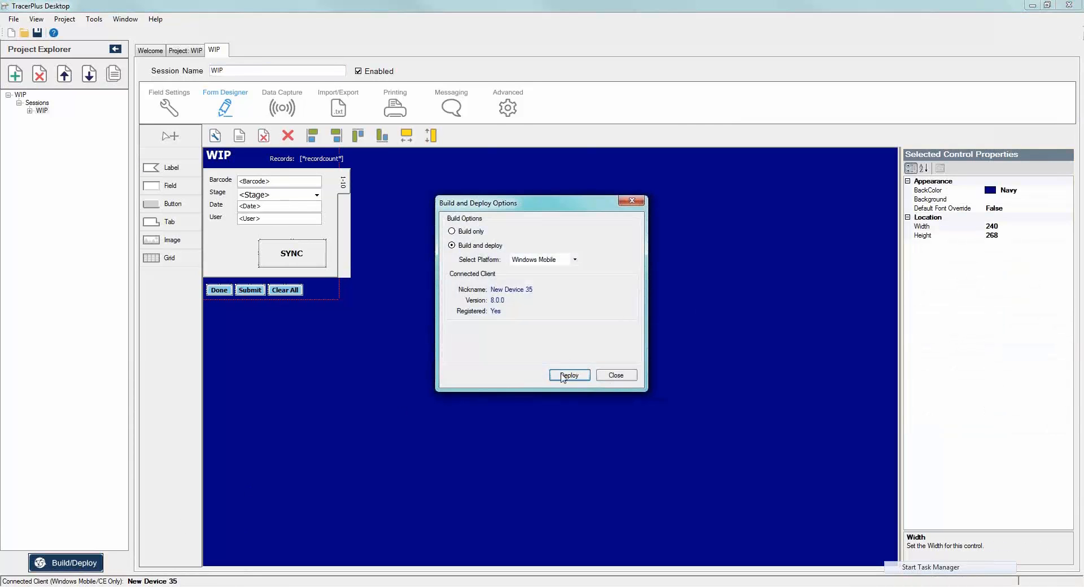
{"action": "left_click", "coordinate": [562, 374]}
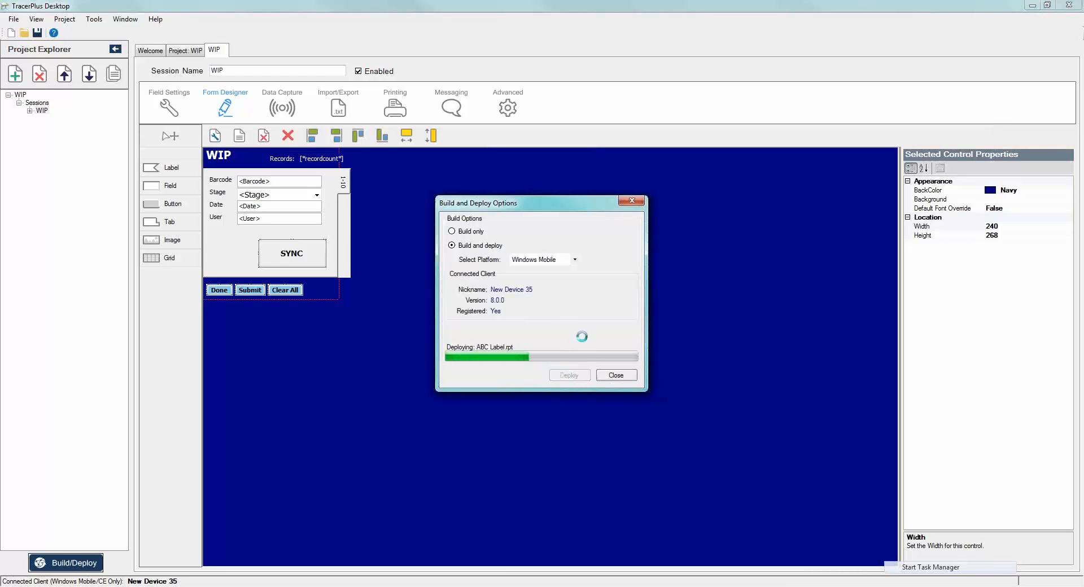
{"action": "left_click", "coordinate": [620, 376]}
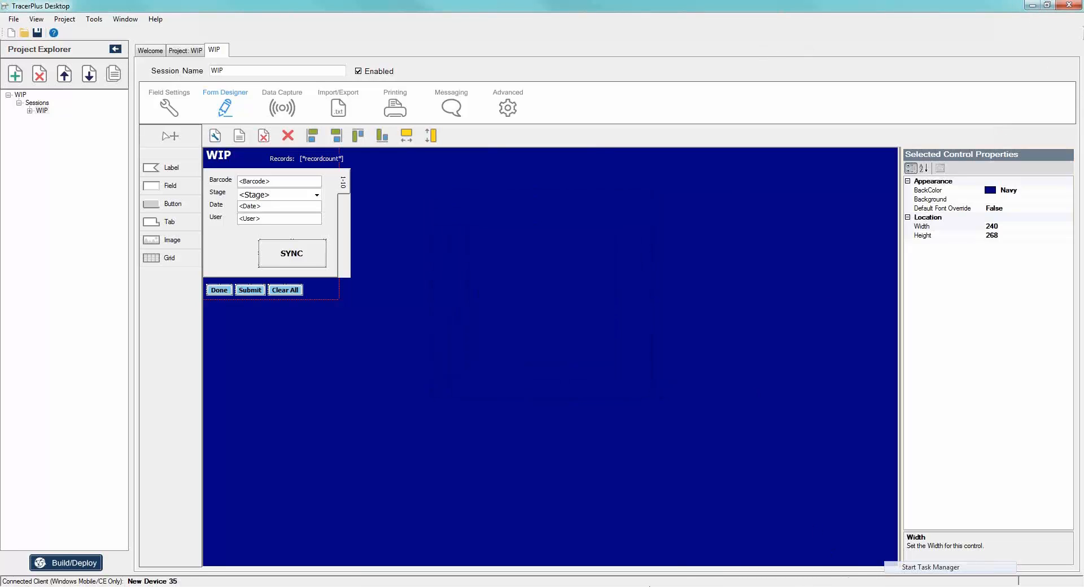
- Open the WIP session on the device in MyMobiler and bring up the Synchronize view of TracerPlus Connect behind it
{"action": "left_click", "coordinate": [650, 586]}
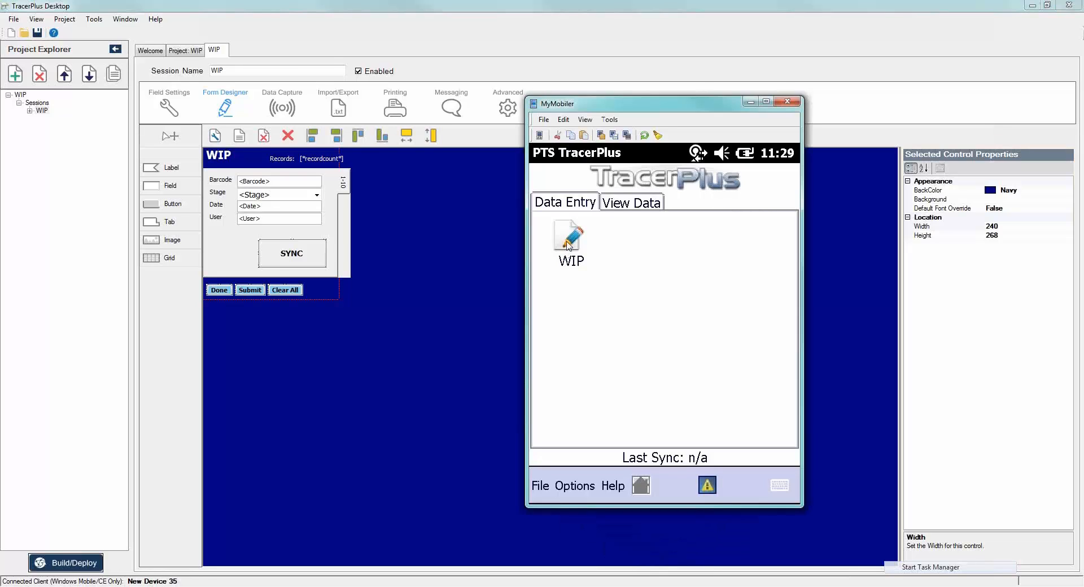
{"action": "left_click", "coordinate": [569, 246]}
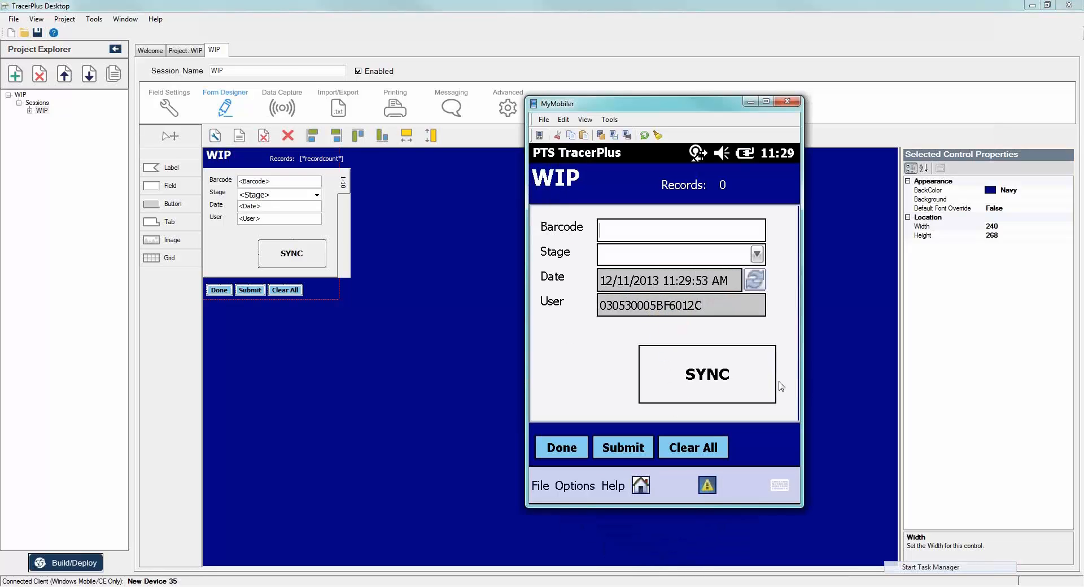
{"action": "left_click", "coordinate": [762, 586]}
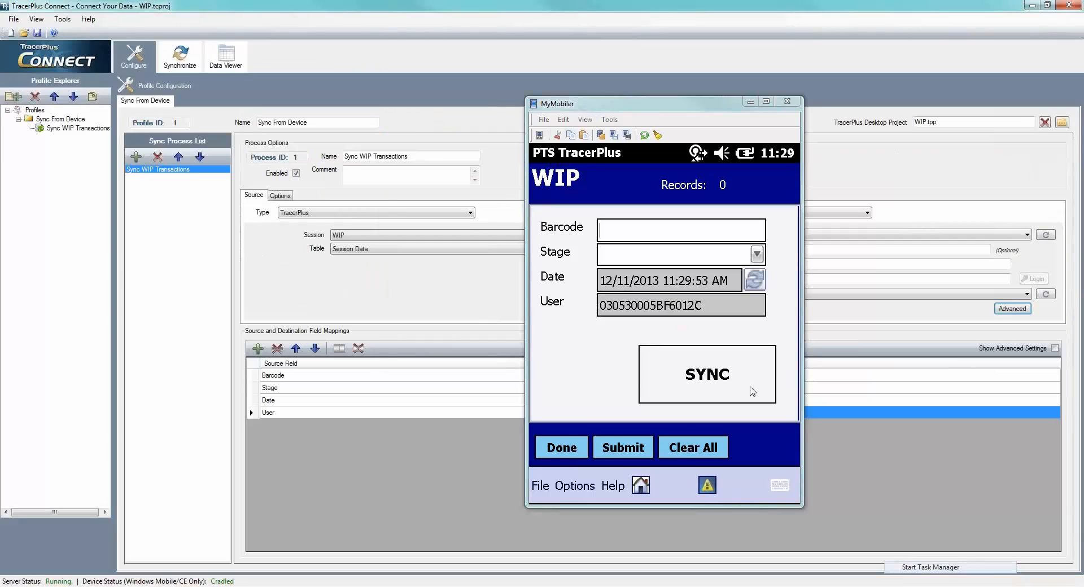
{"action": "left_click", "coordinate": [189, 59]}
- Record barcode HW026008 with the stage Assembly in the WIP form on the device
{"action": "left_click", "coordinate": [611, 236]}
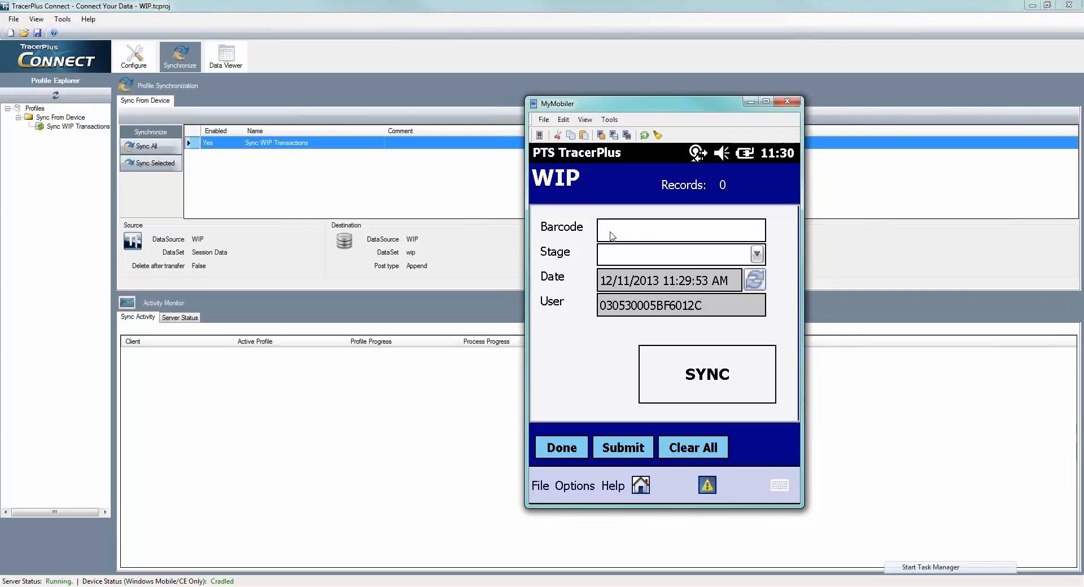
{"action": "type", "text": "HW026008"}
{"action": "key", "text": "Return"}
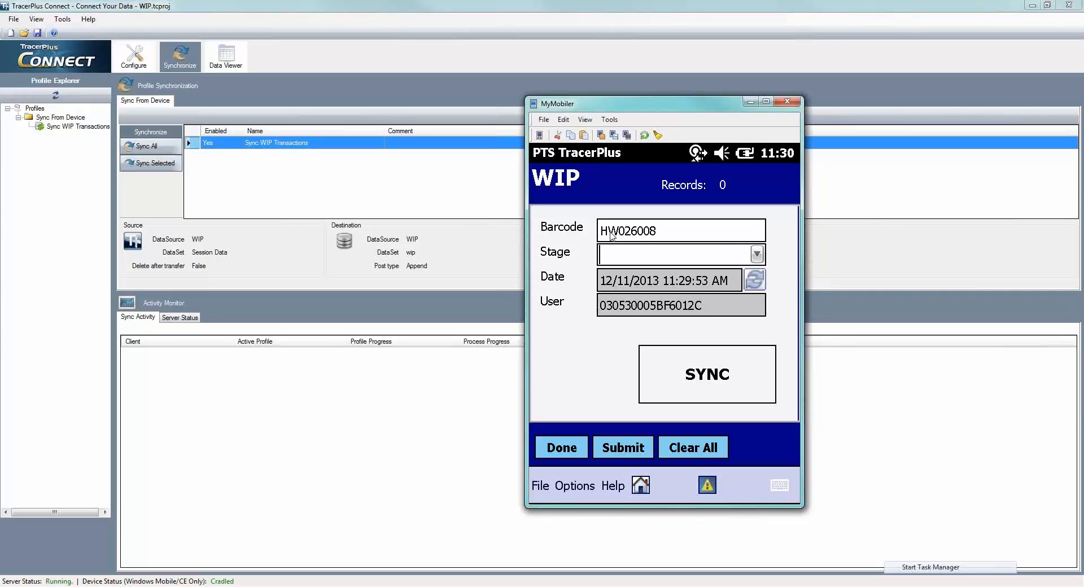
{"action": "left_click", "coordinate": [757, 255]}
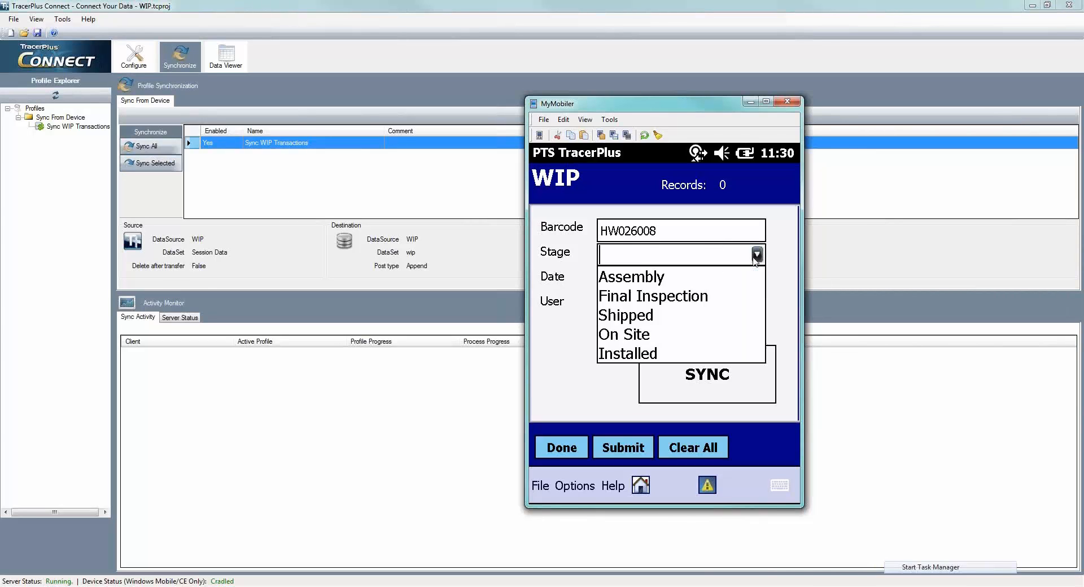
{"action": "left_click", "coordinate": [641, 279]}
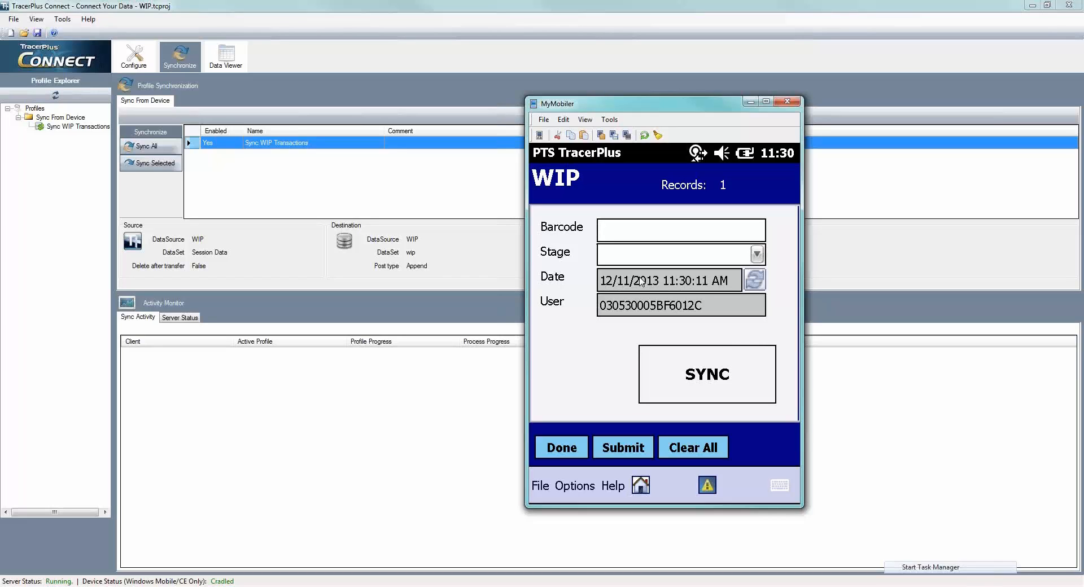
- Record barcode HW026009 with the stage Final Inspection on the device
{"action": "type", "text": "HW026009"}
{"action": "key", "text": "Return"}
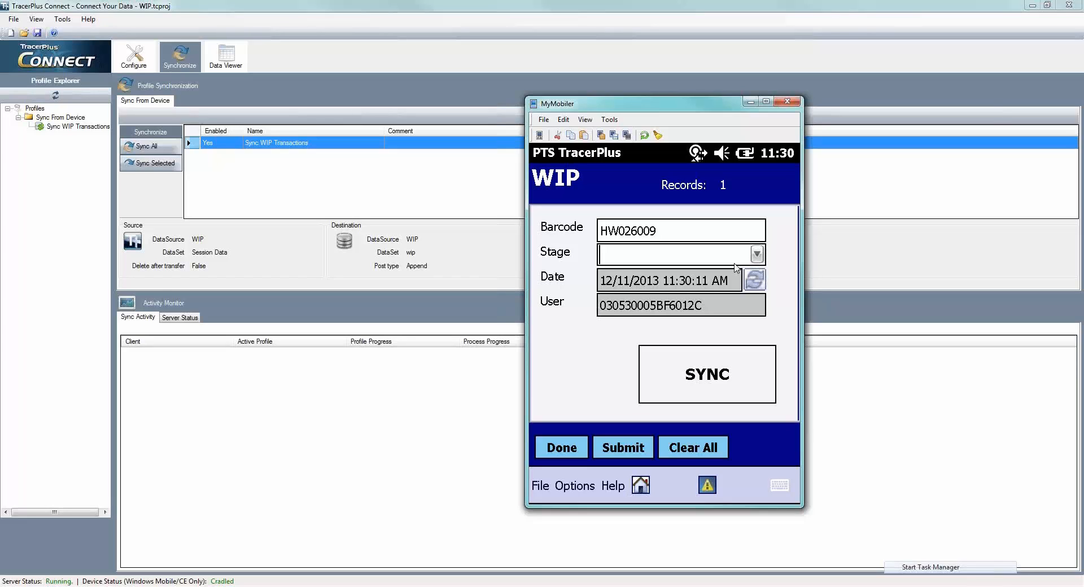
{"action": "left_click", "coordinate": [757, 255]}
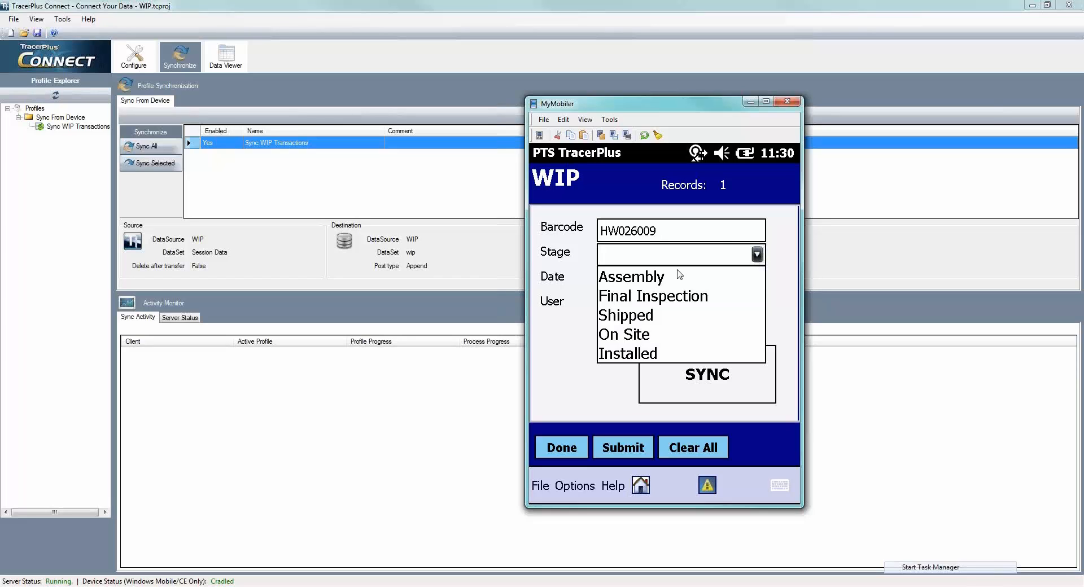
{"action": "left_click", "coordinate": [646, 297]}
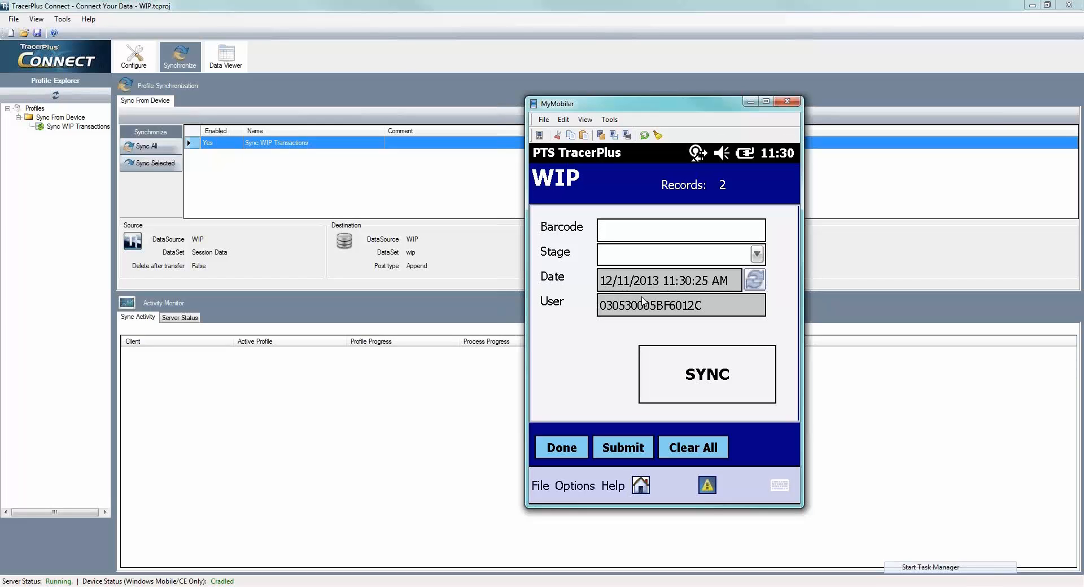
- Record barcode HW026009 with the stage Shipped on the device
{"action": "type", "text": "HW026009"}
{"action": "key", "text": "Return"}
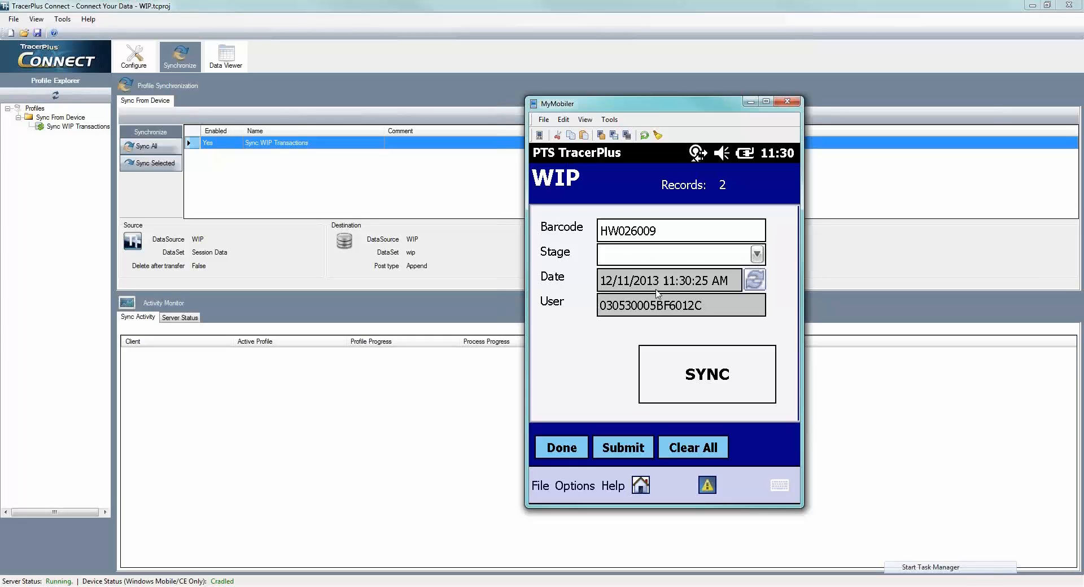
{"action": "left_click", "coordinate": [671, 255]}
{"action": "left_click", "coordinate": [638, 317]}
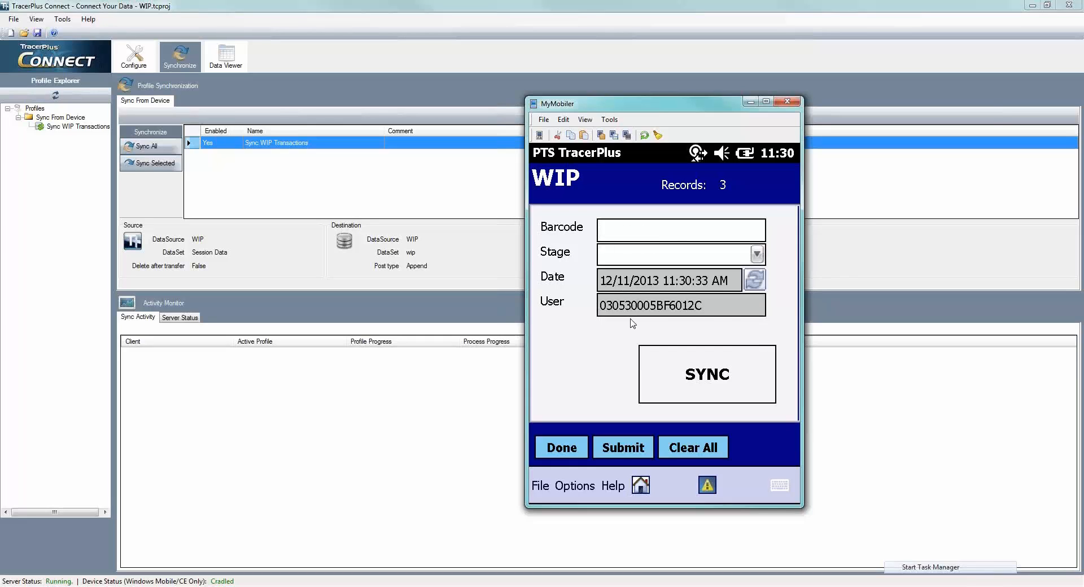
- Record barcode HW026009 with the stage On Site on the device
{"action": "type", "text": "HW026009"}
{"action": "key", "text": "Return"}
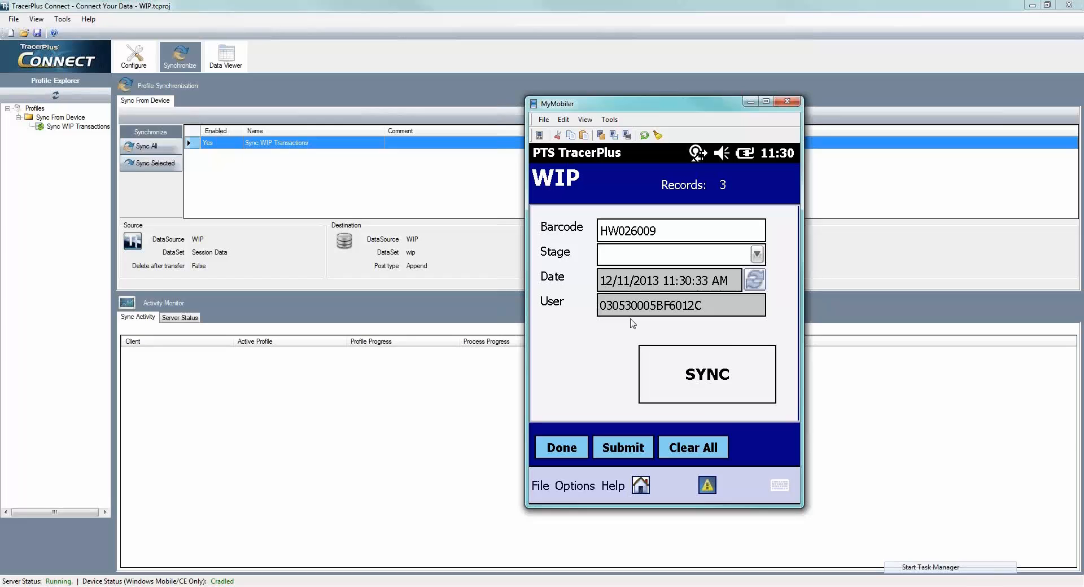
{"action": "left_click", "coordinate": [759, 256]}
{"action": "left_click", "coordinate": [615, 341]}
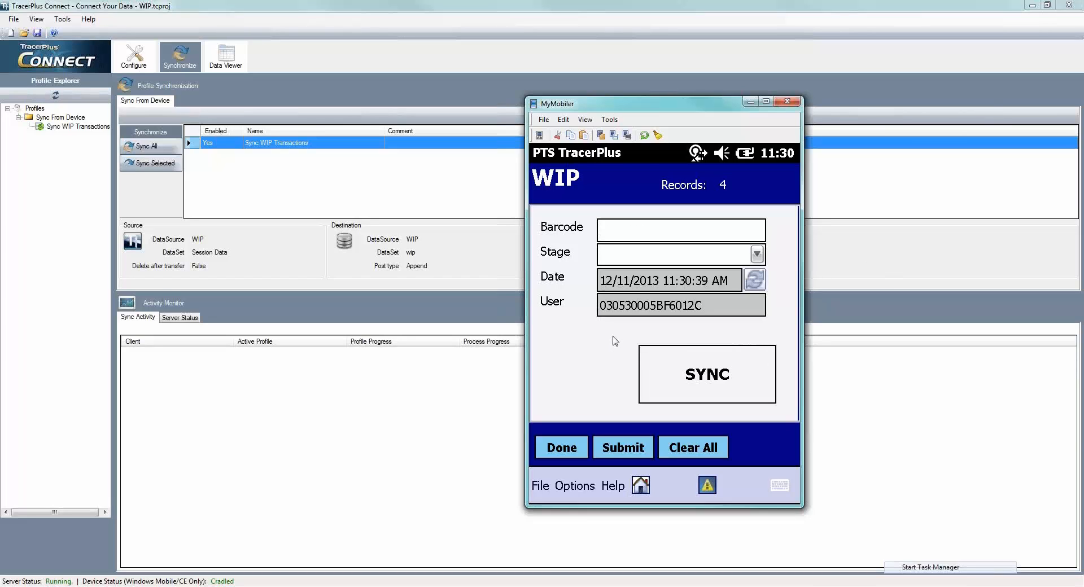
- Record barcode HW026009 with the stage Installed on the device
{"action": "type", "text": "HW026009"}
{"action": "key", "text": "Return"}
{"action": "left_click", "coordinate": [759, 257]}
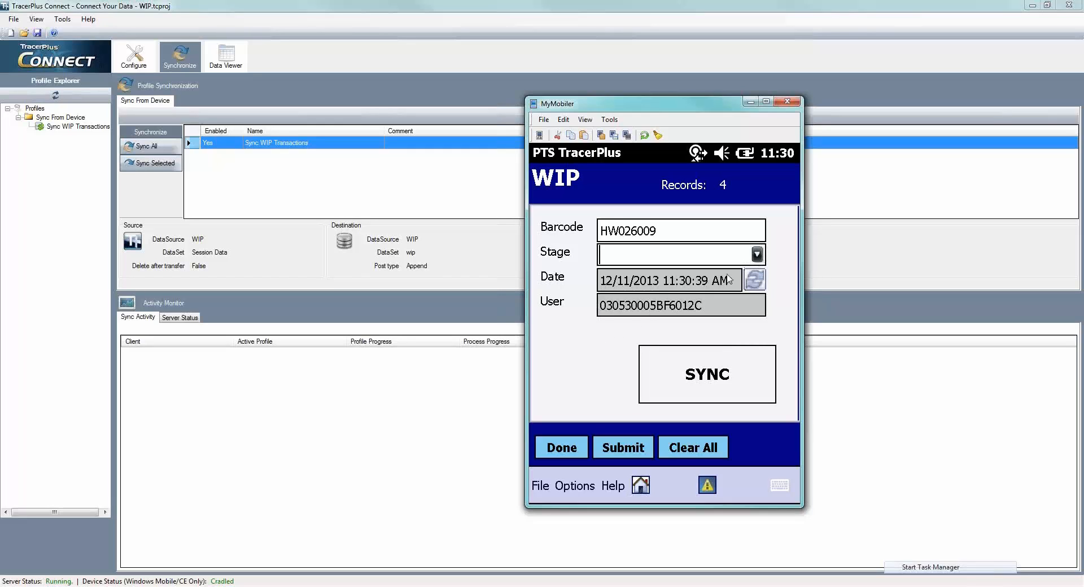
{"action": "left_click", "coordinate": [619, 354]}
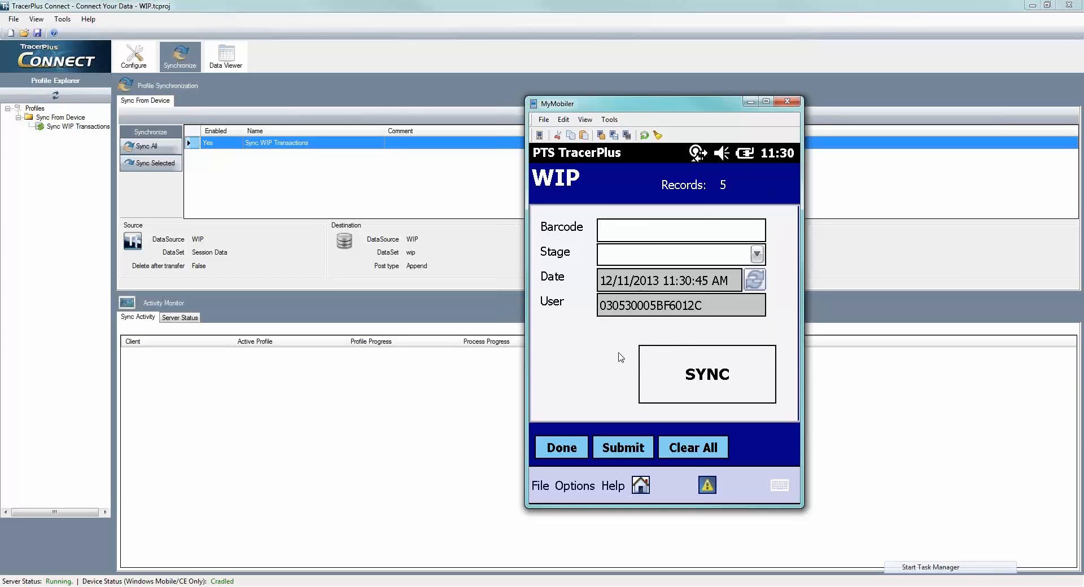
- Record barcode HW026007 with the stage Assembly on the device
{"action": "type", "text": "HW026007"}
{"action": "key", "text": "Return"}
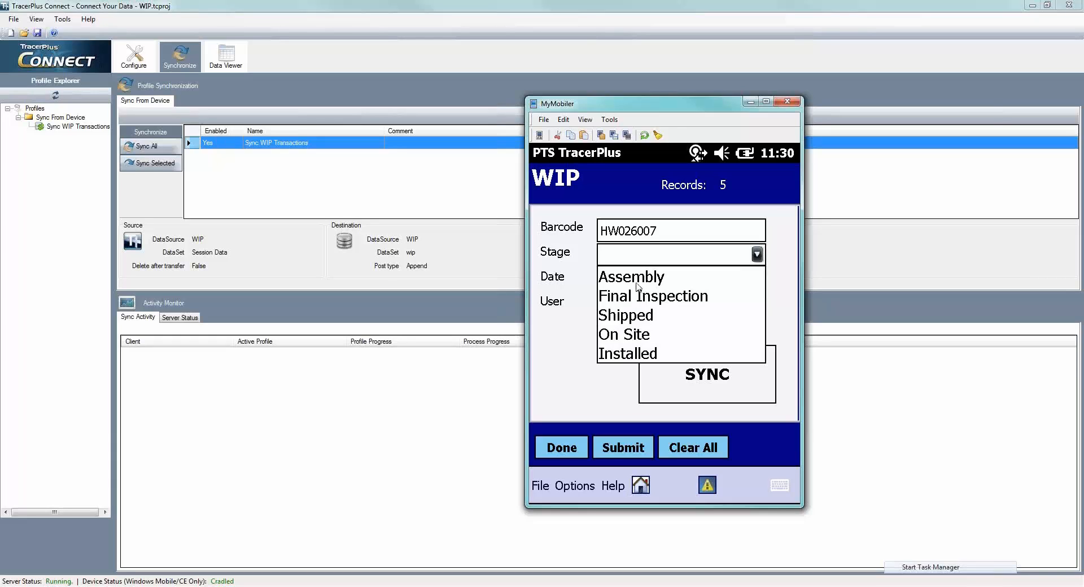
{"action": "left_click", "coordinate": [636, 284]}
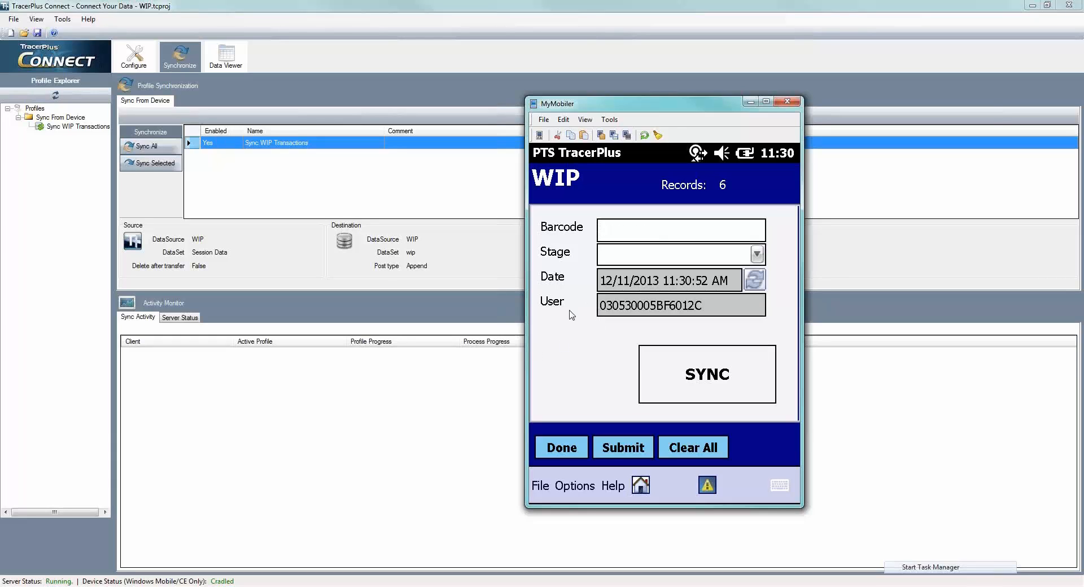
- Check the destination wip table's contents in TracerPlus Connect's Data Viewer and in MySQL Workbench before synchronizing
{"action": "left_click", "coordinate": [226, 56]}
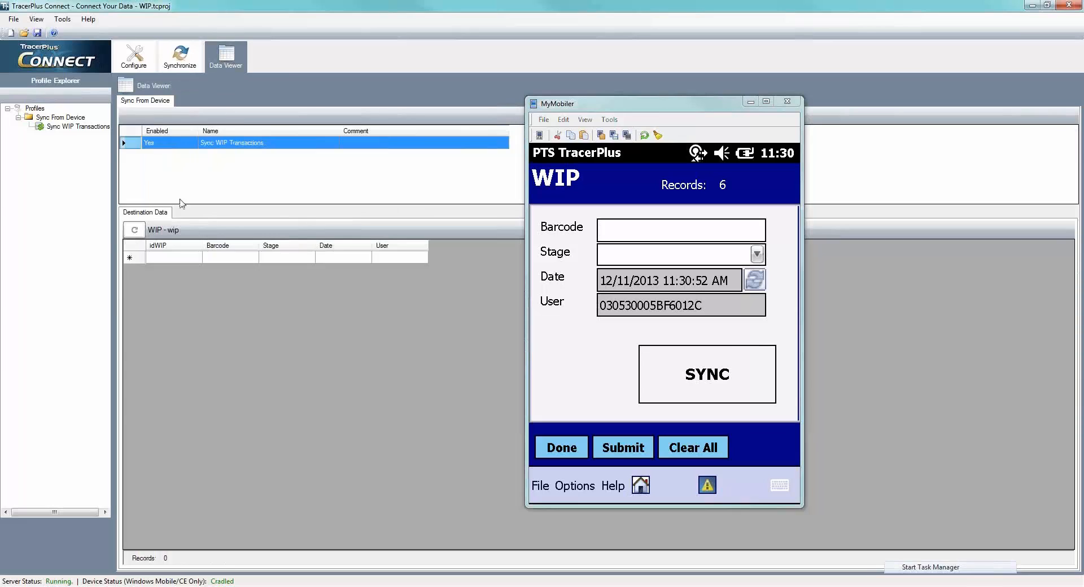
{"action": "left_click", "coordinate": [136, 233]}
{"action": "left_click", "coordinate": [613, 586]}
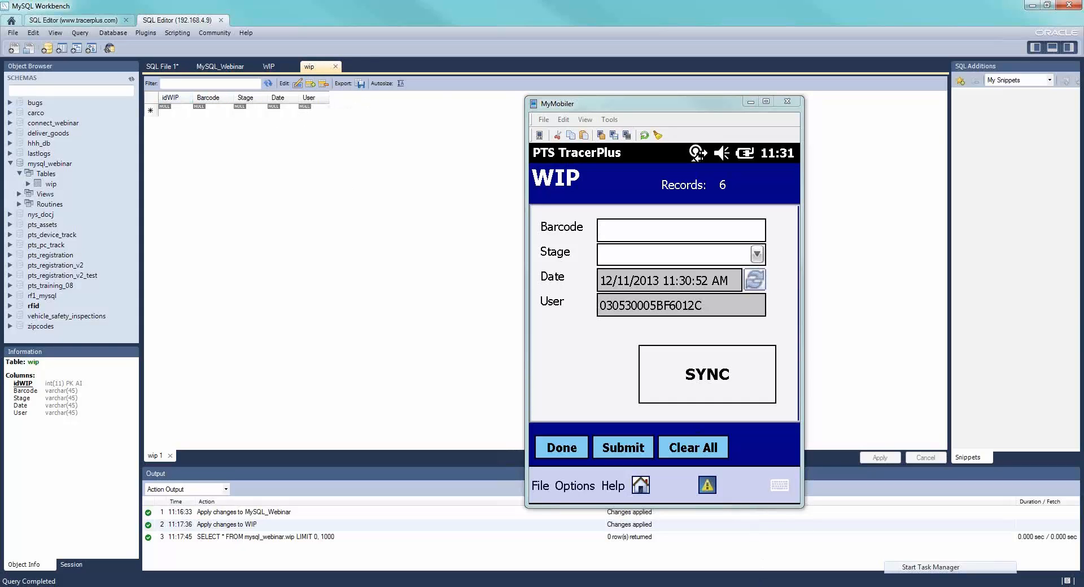
- Return to TracerPlus Connect's Synchronize view, run the SYNC from the device, and move the device window aside to expose the sync activity
{"action": "left_click", "coordinate": [752, 586]}
{"action": "left_click", "coordinate": [175, 67]}
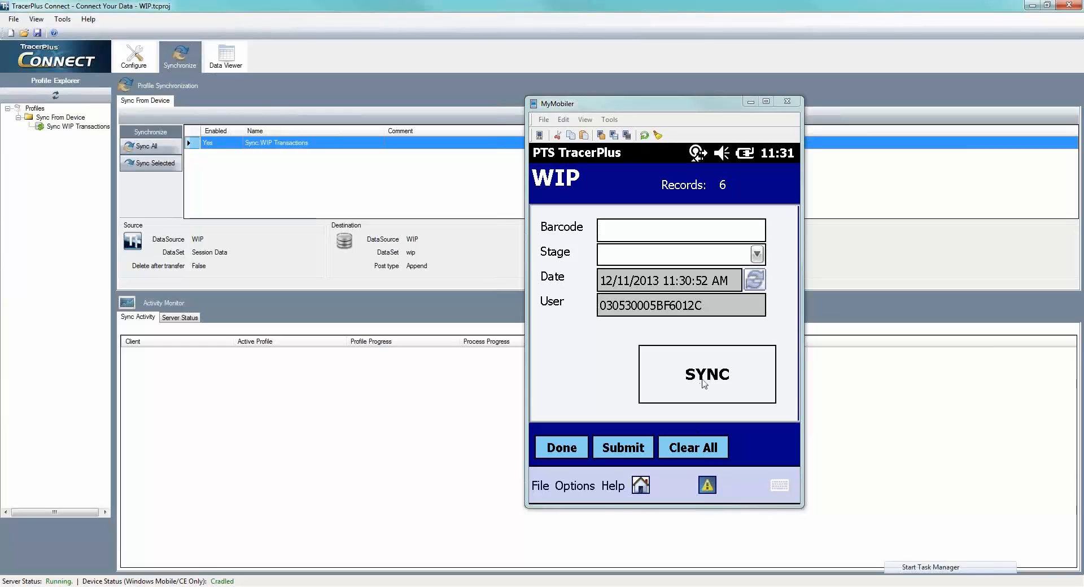
{"action": "left_click", "coordinate": [704, 384]}
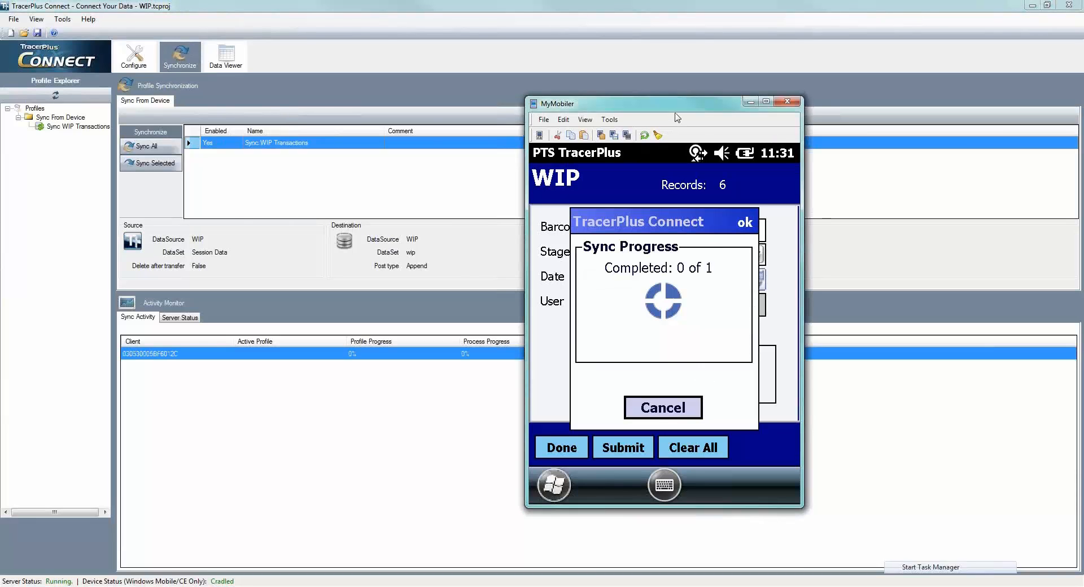
{"action": "left_click_drag", "start_coordinate": [677, 104], "coordinate": [739, 111]}
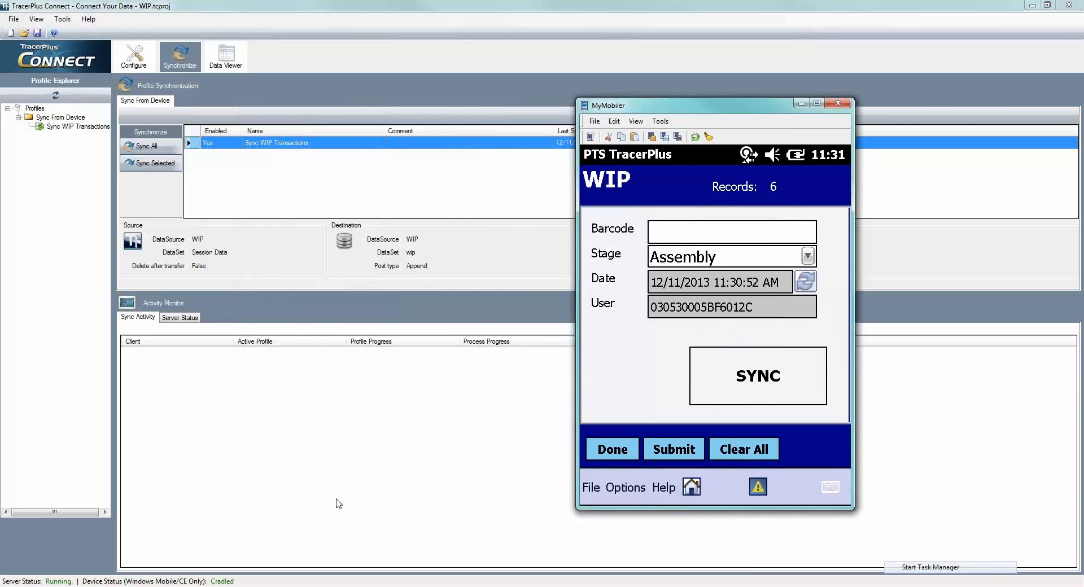
- Refresh the wip table in MySQL Workbench and examine the synchronized records there and in TracerPlus Connect's Data Viewer
{"action": "key", "text": "alt+Tab"}
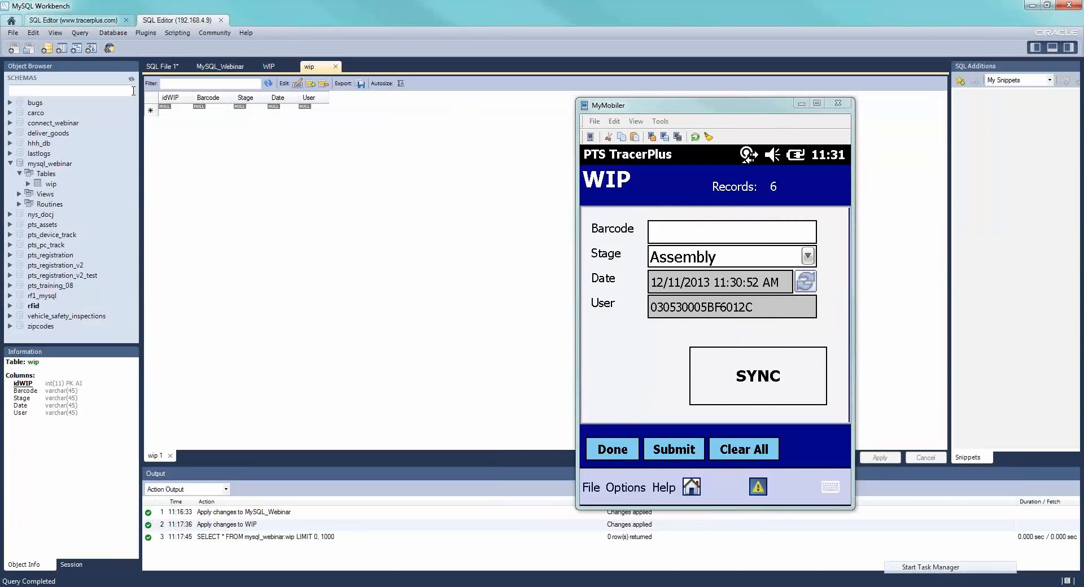
{"action": "left_click", "coordinate": [268, 84]}
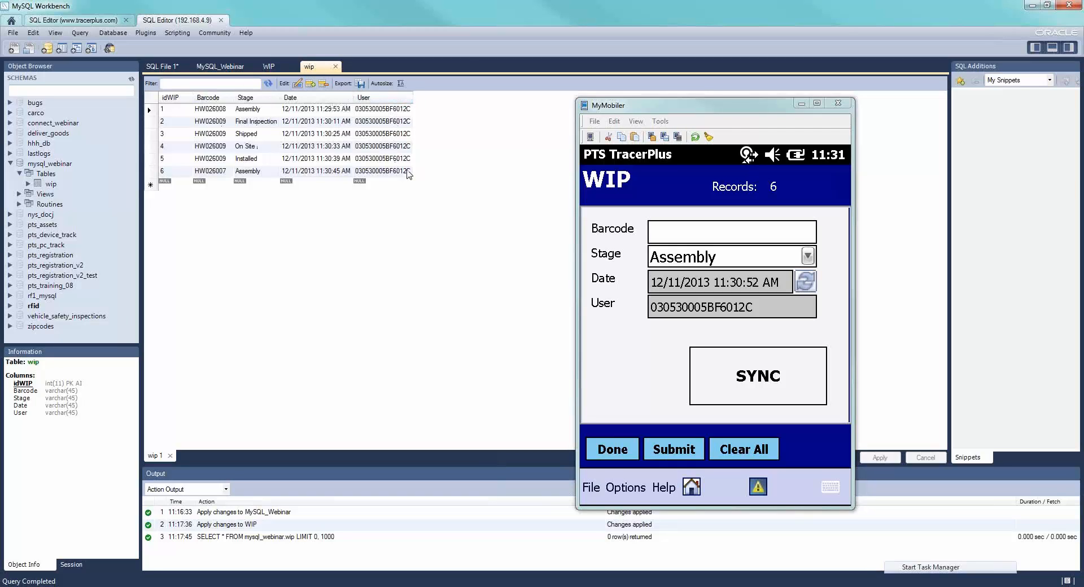
{"action": "left_click", "coordinate": [726, 586]}
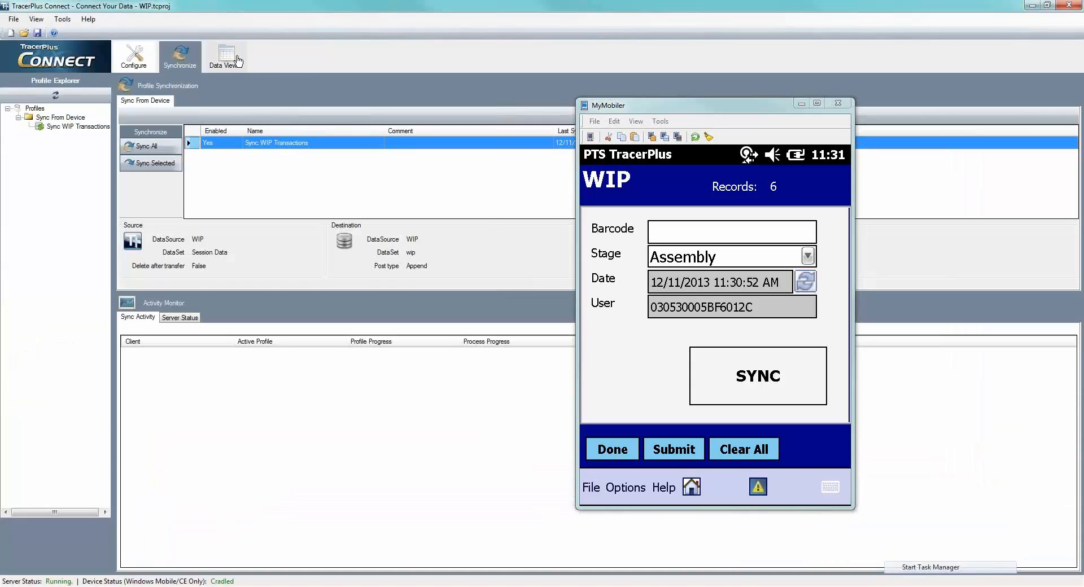
{"action": "left_click", "coordinate": [237, 59]}
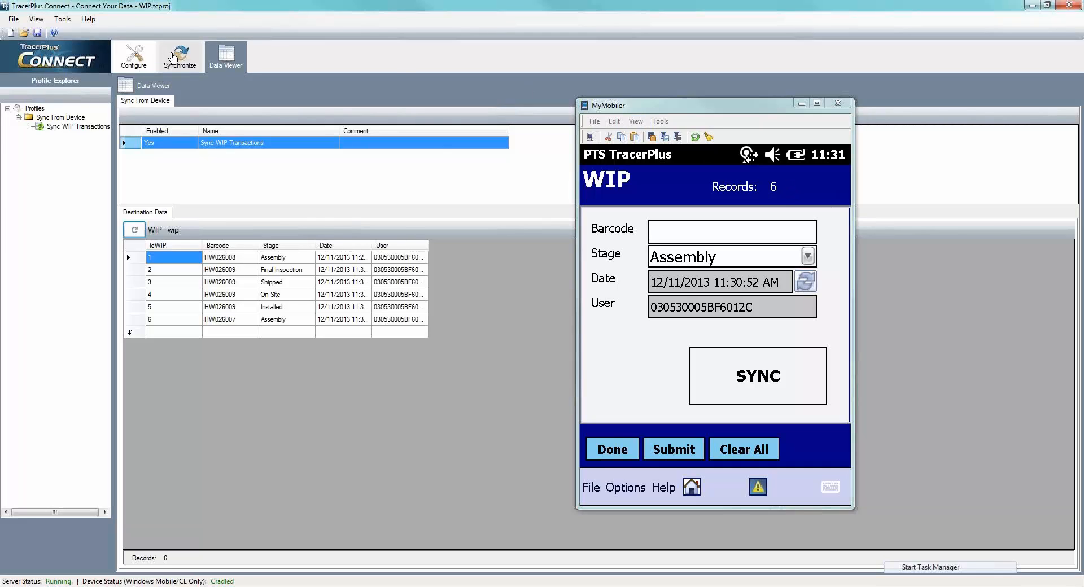
- Enable Delete After Transfer for the source of the Sync WIP Transactions process and acknowledge the warning
{"action": "left_click", "coordinate": [175, 56]}
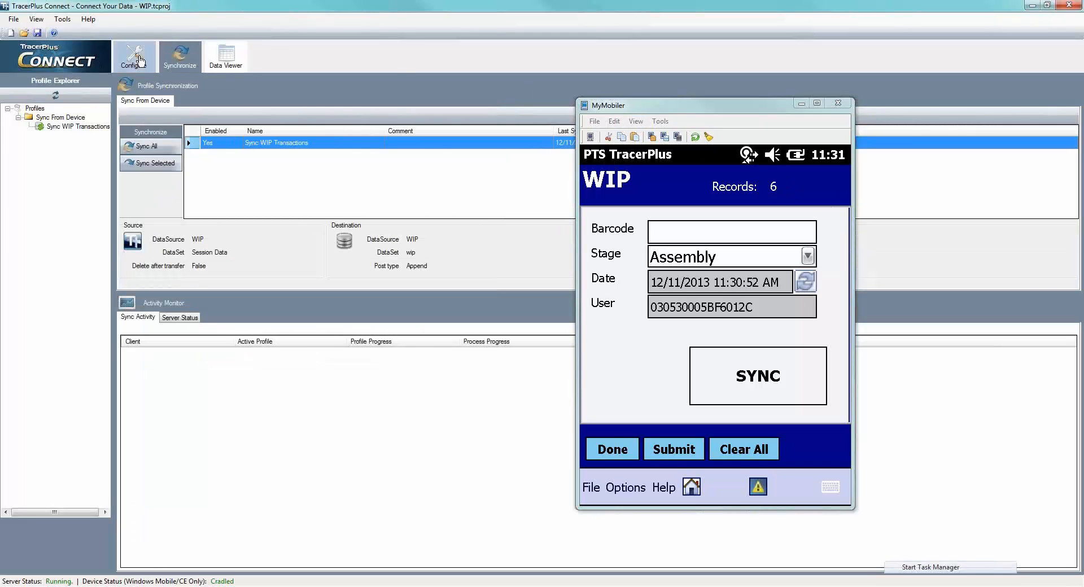
{"action": "left_click", "coordinate": [140, 61]}
{"action": "left_click", "coordinate": [280, 194]}
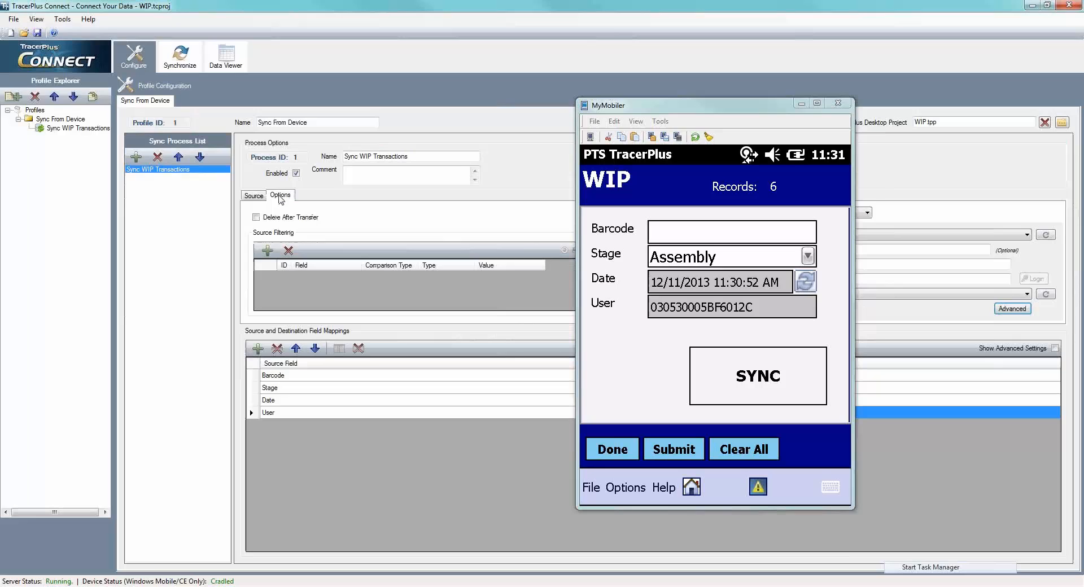
{"action": "left_click", "coordinate": [256, 218]}
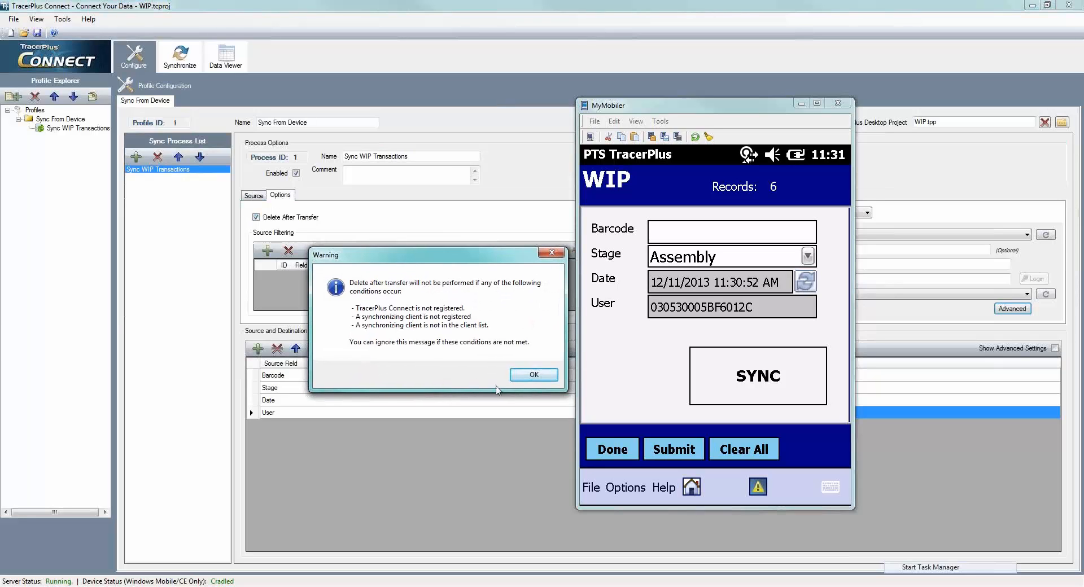
{"action": "left_click", "coordinate": [534, 375]}
{"action": "left_click", "coordinate": [258, 196]}
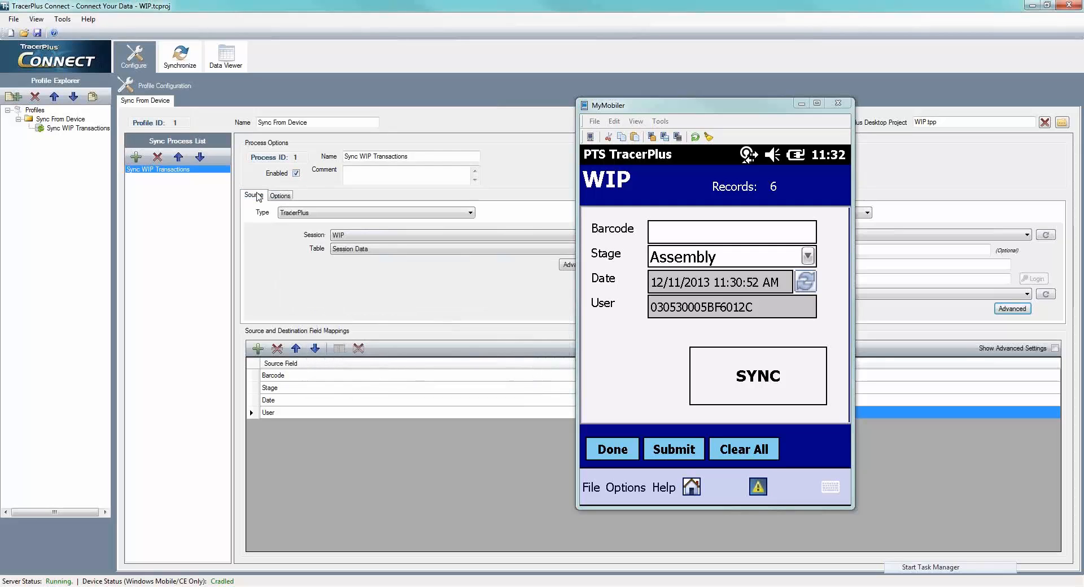
- Delete all records from the WIP session on the device and return to its home screen
{"action": "left_click_drag", "start_coordinate": [703, 108], "coordinate": [732, 98]}
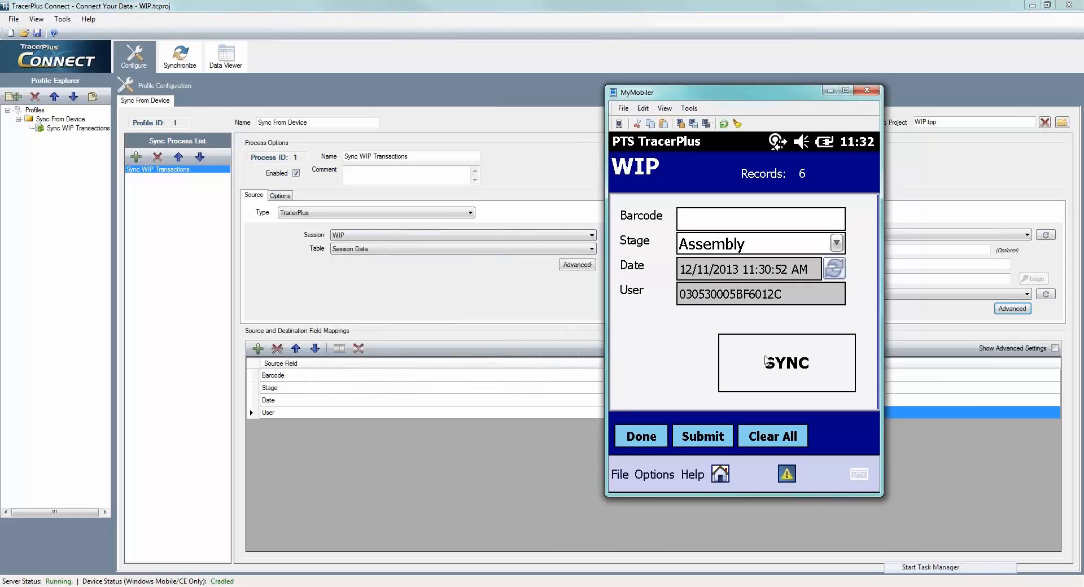
{"action": "left_click", "coordinate": [636, 439]}
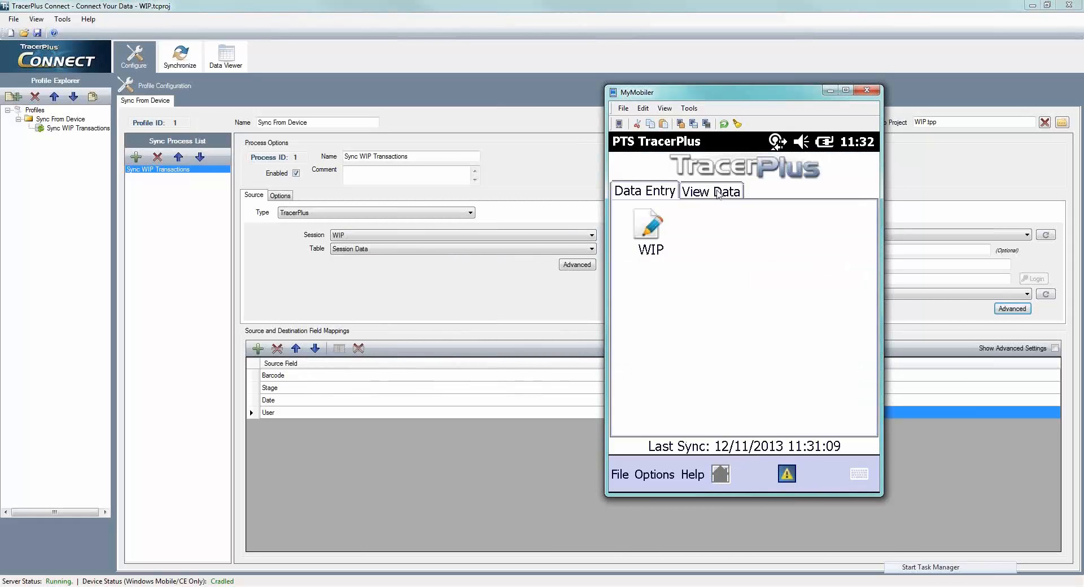
{"action": "left_click", "coordinate": [705, 194]}
{"action": "left_click", "coordinate": [657, 232]}
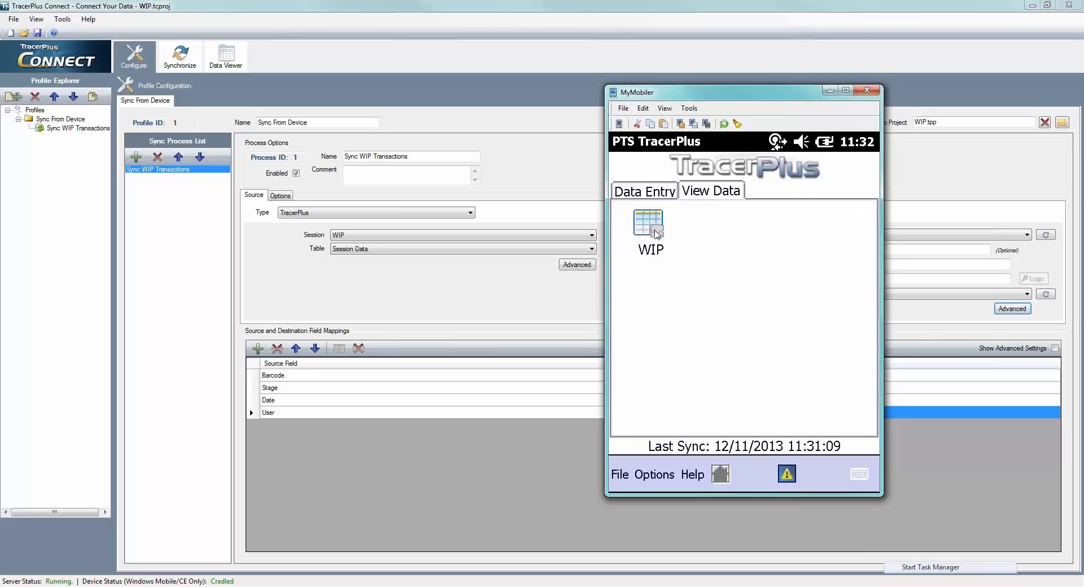
{"action": "left_click", "coordinate": [639, 479]}
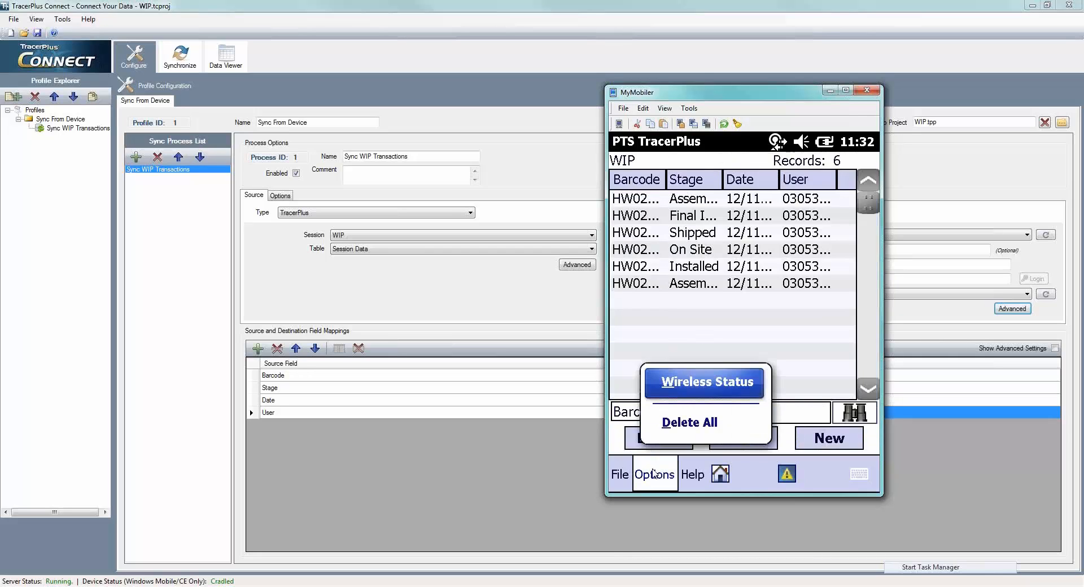
{"action": "left_click", "coordinate": [703, 415]}
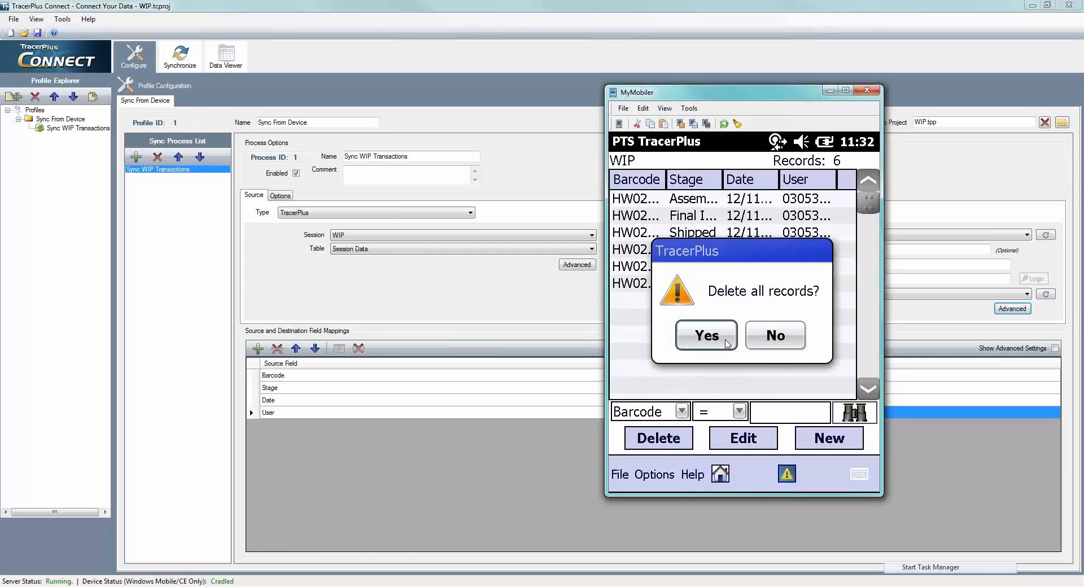
{"action": "left_click", "coordinate": [722, 339]}
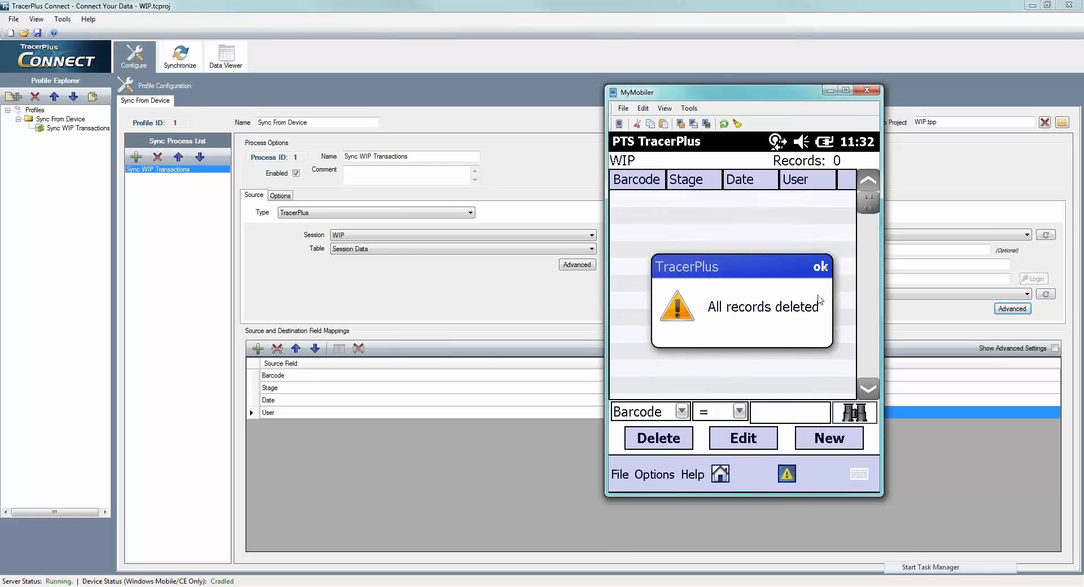
{"action": "left_click", "coordinate": [820, 266]}
{"action": "left_click", "coordinate": [720, 474]}
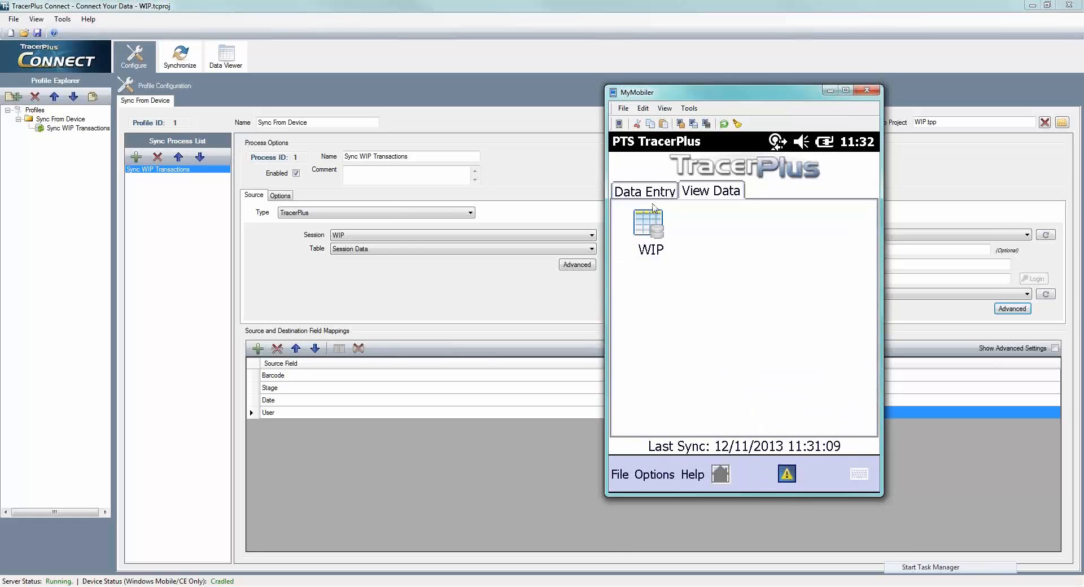
- Open the WIP data entry form on the device and record barcode HW026005 with the stage Final Inspection
{"action": "left_click", "coordinate": [653, 228]}
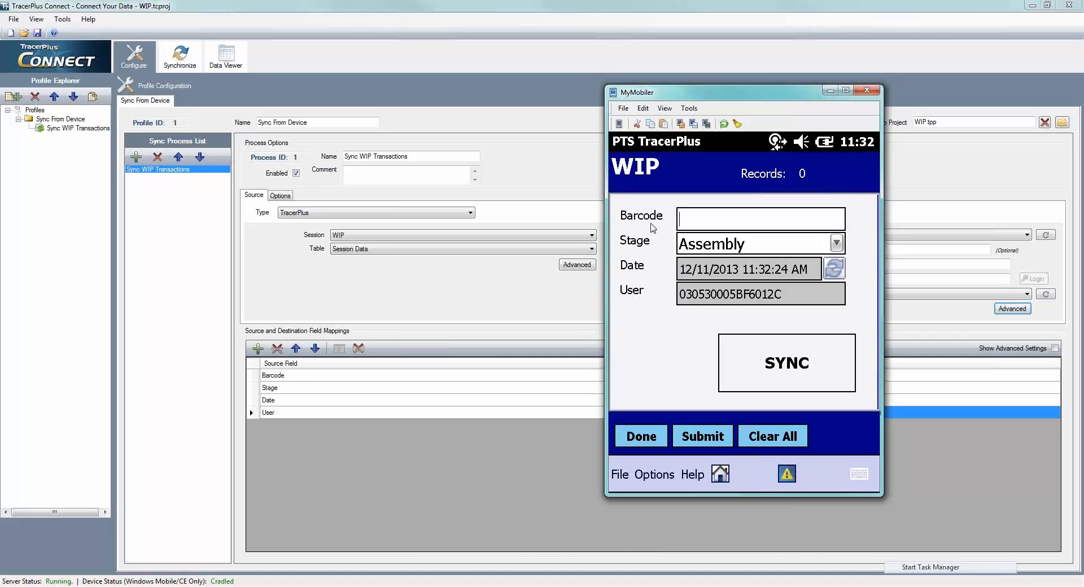
{"action": "type", "text": "HW026005"}
{"action": "key", "text": "Return"}
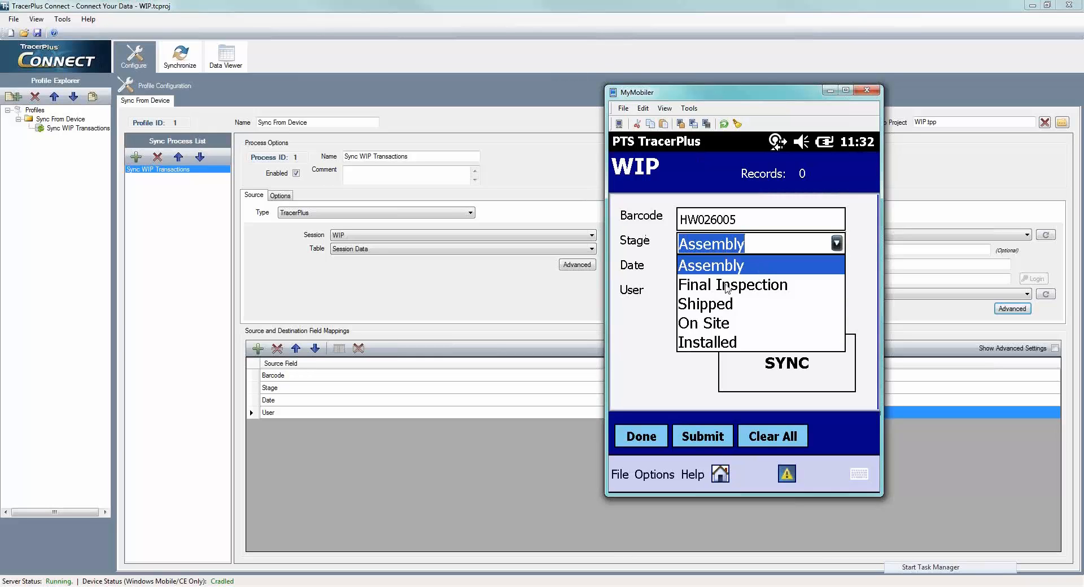
{"action": "left_click", "coordinate": [726, 284]}
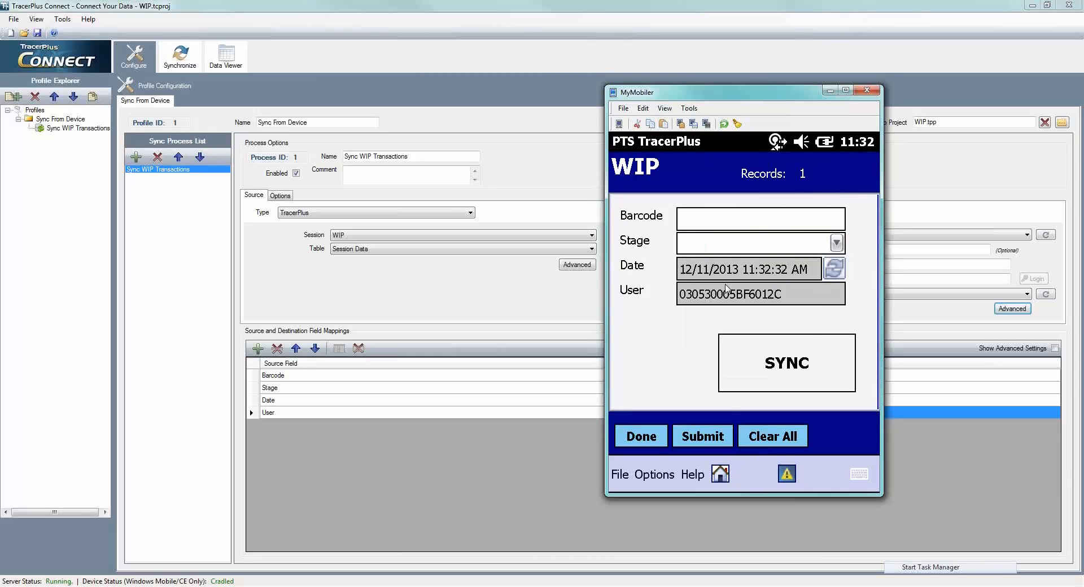
- Record barcode HW026006 with the stage Assembly and barcode HW026007 with the stage Shipped on the device
{"action": "type", "text": "HW026006"}
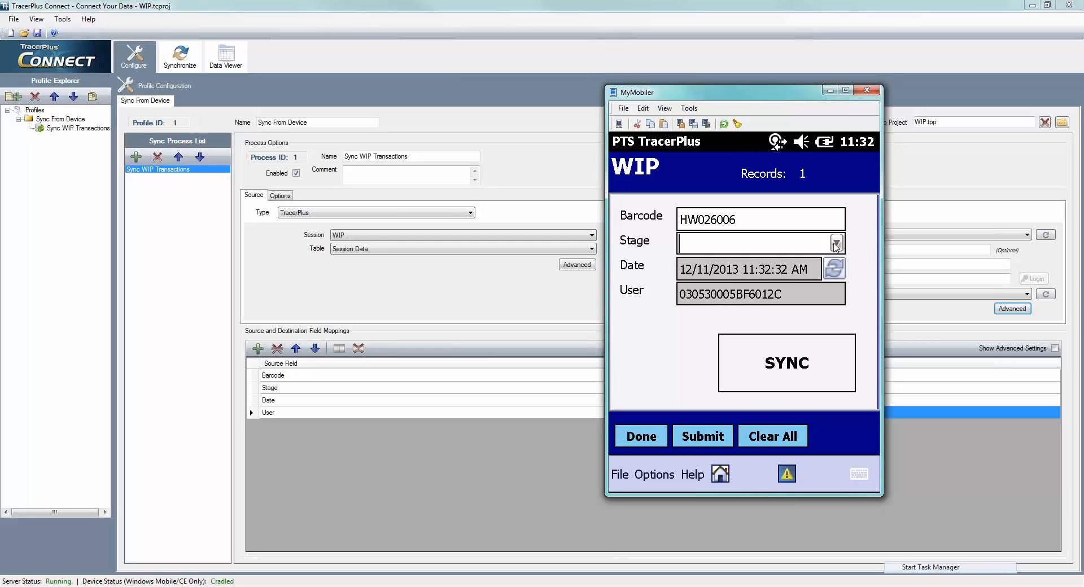
{"action": "left_click", "coordinate": [710, 271]}
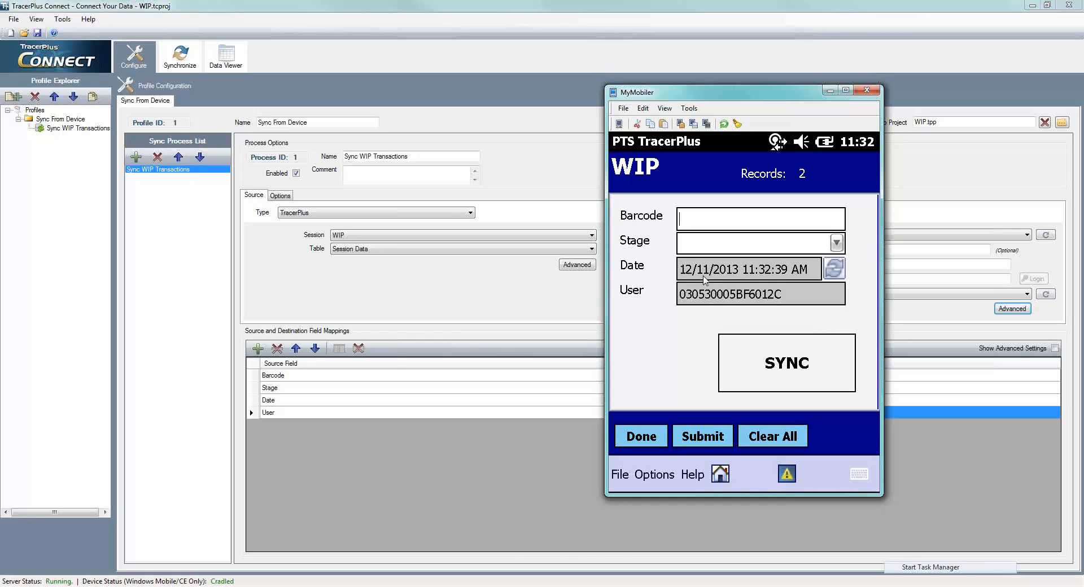
{"action": "type", "text": "HW026007"}
{"action": "left_click", "coordinate": [839, 244]}
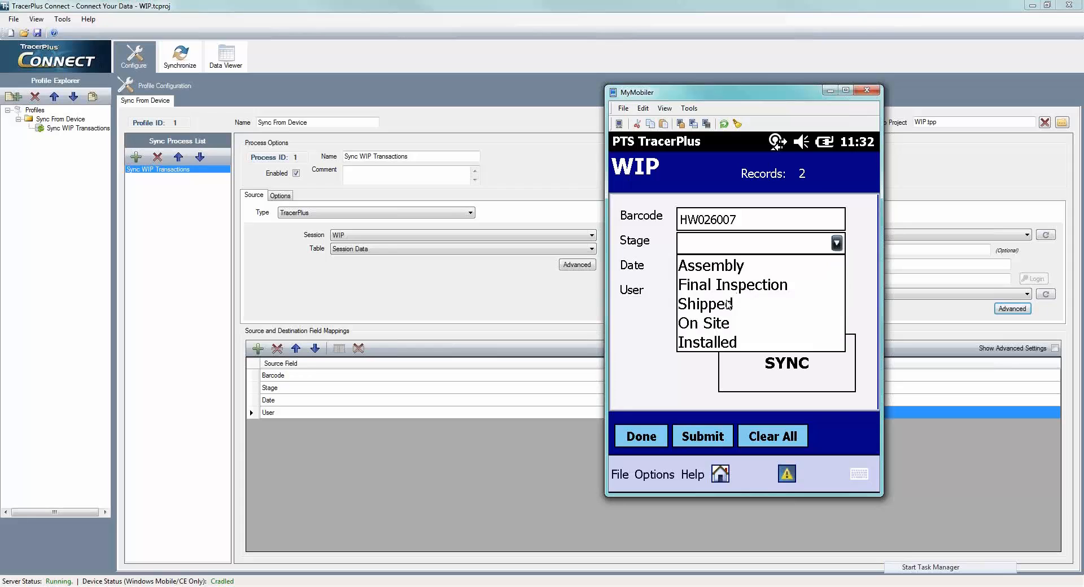
{"action": "left_click", "coordinate": [729, 304]}
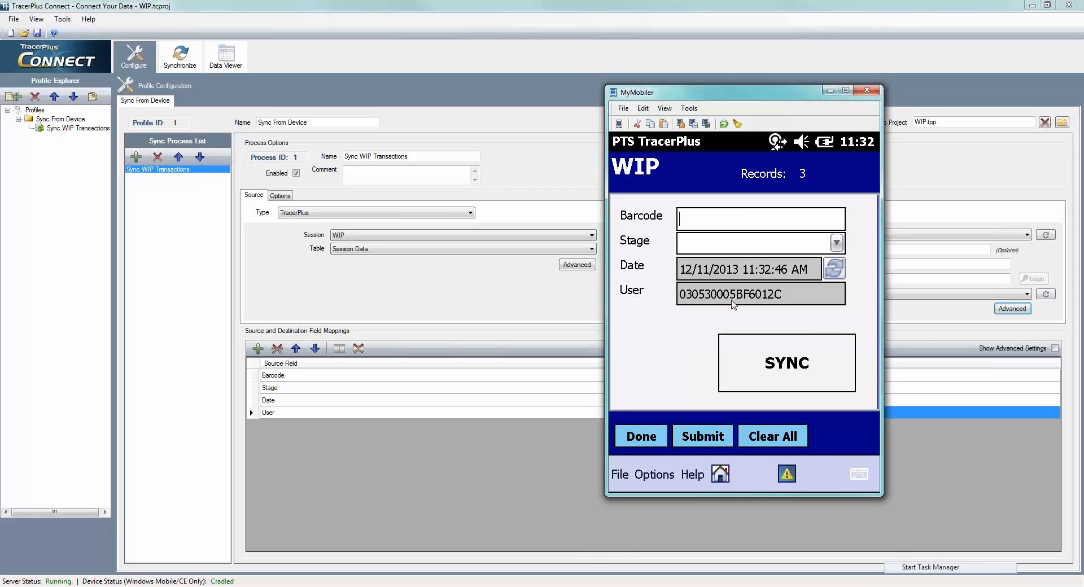
- Run the SYNC from the device and refresh the destination wip data in TracerPlus Connect's Data Viewer
{"action": "left_click", "coordinate": [769, 371]}
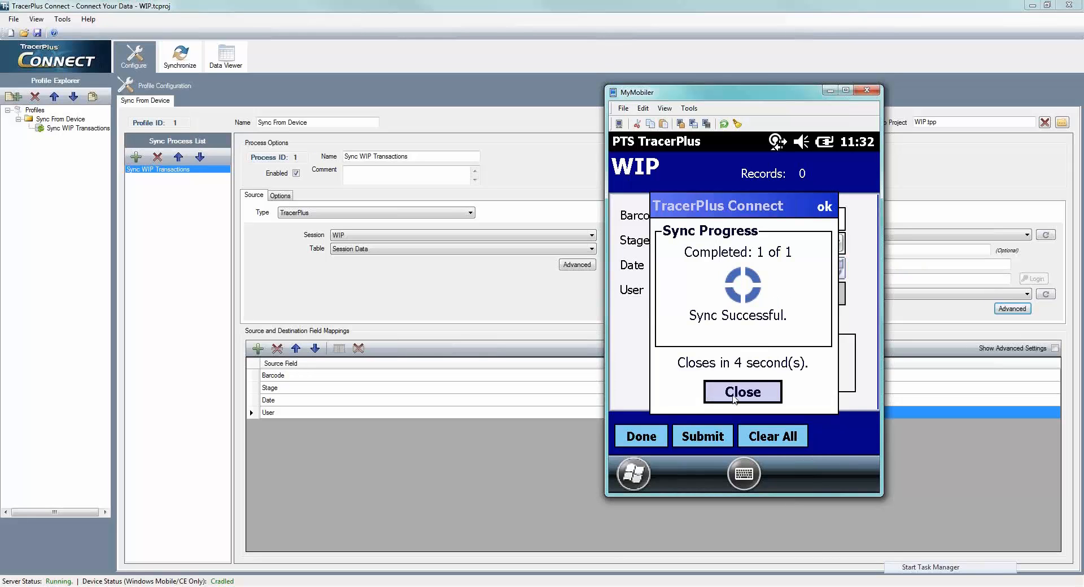
{"action": "left_click", "coordinate": [736, 396]}
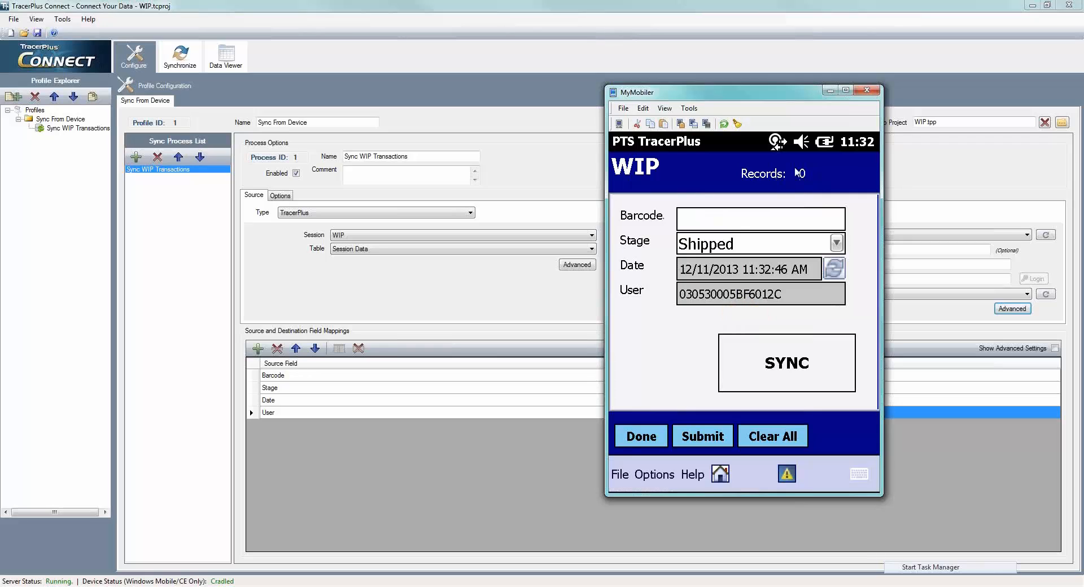
{"action": "left_click", "coordinate": [225, 55]}
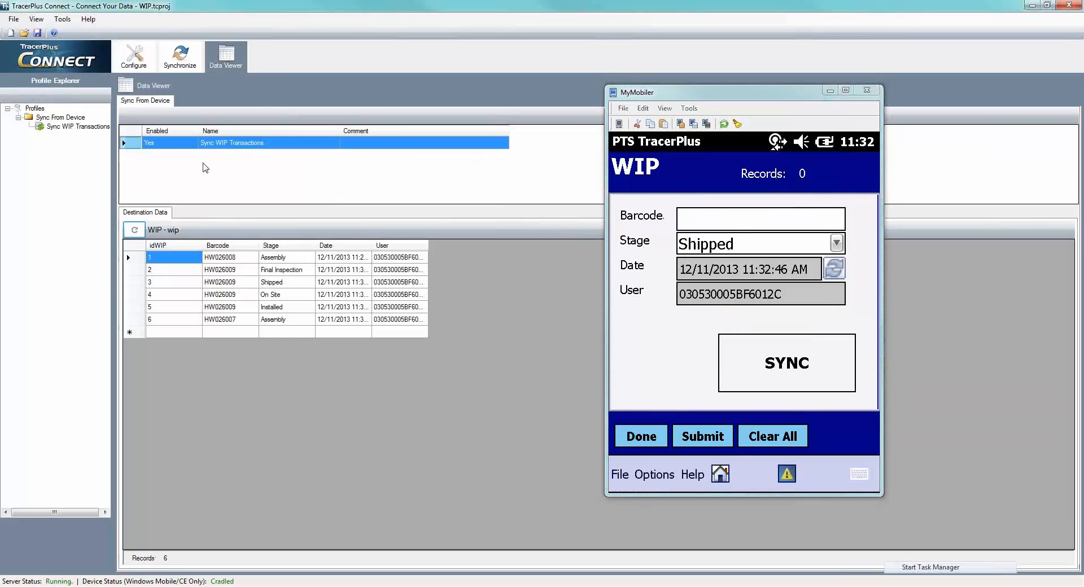
{"action": "left_click", "coordinate": [132, 230]}
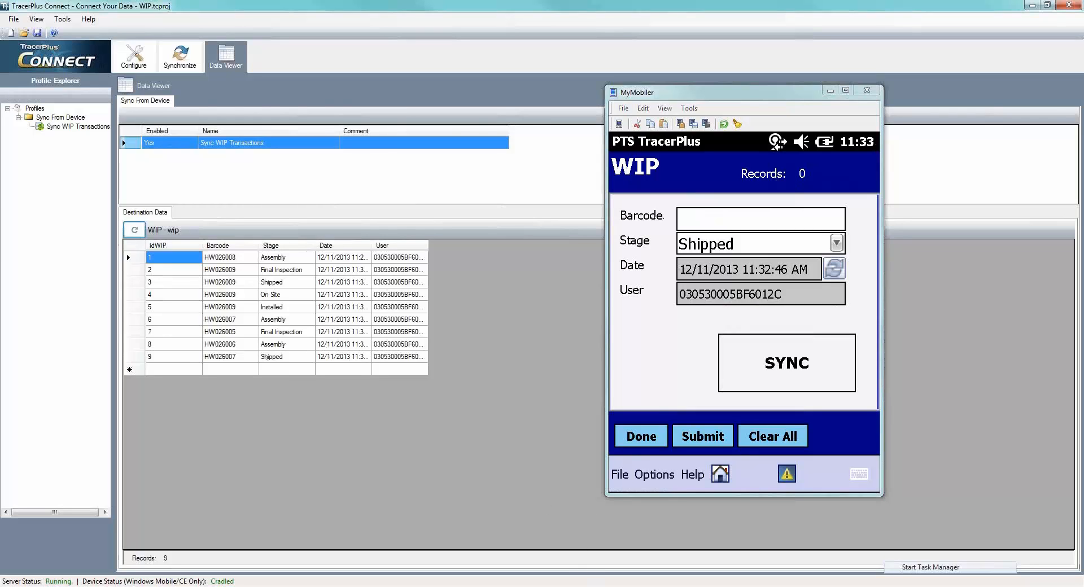
- Switch to MySQL Workbench, refresh the wip table and examine the dates and users of its records
{"action": "left_click", "coordinate": [586, 586]}
{"action": "left_click", "coordinate": [269, 84]}
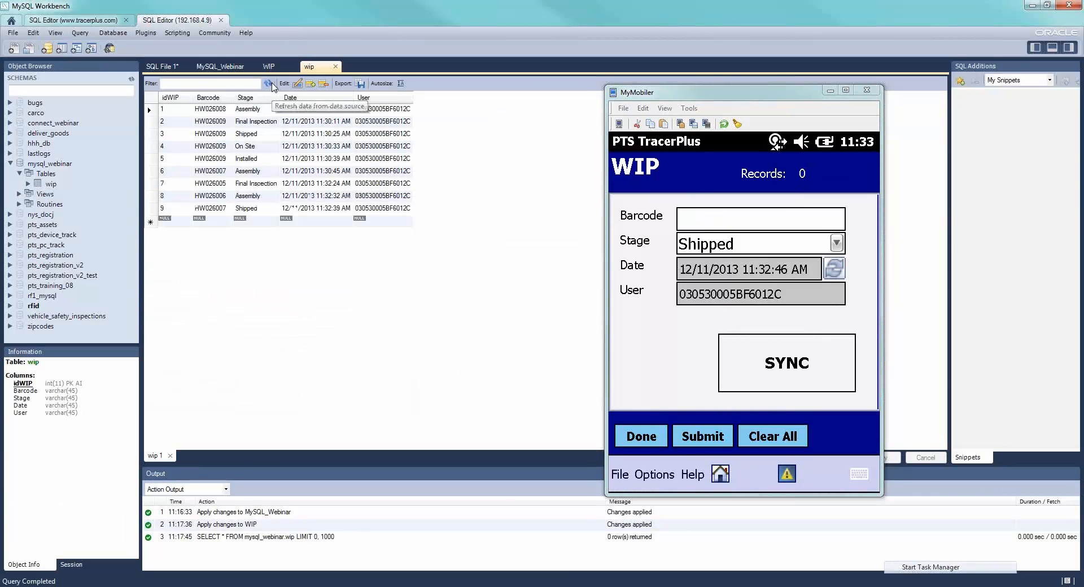
{"action": "left_click", "coordinate": [309, 159]}
{"action": "left_click", "coordinate": [370, 160]}
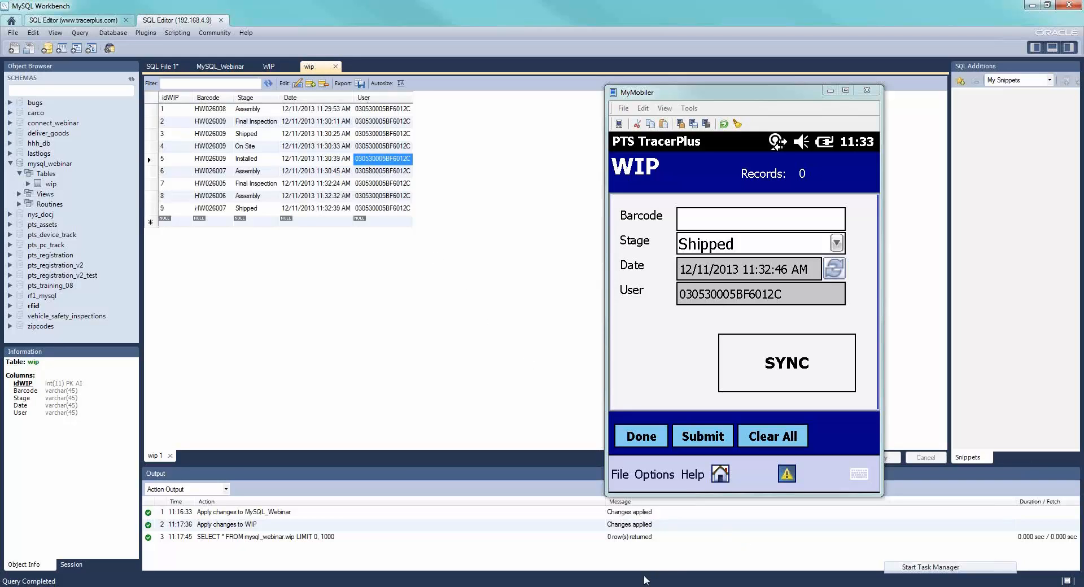
- Switch to TracerPlus Desktop, minimize the device window and view the WIP project's Live Sessions settings for Connect
{"action": "left_click", "coordinate": [508, 586]}
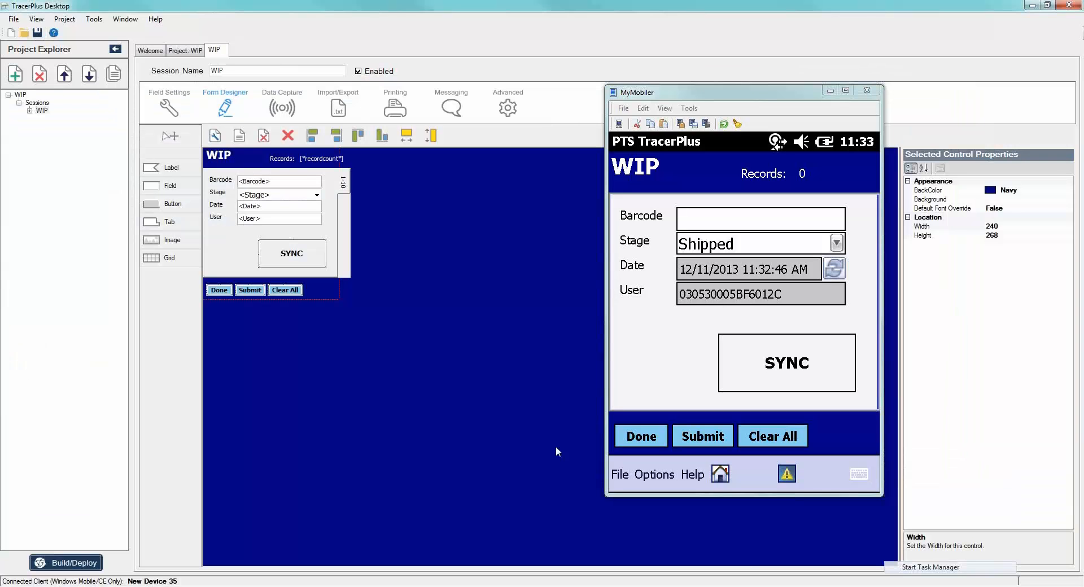
{"action": "left_click", "coordinate": [181, 49]}
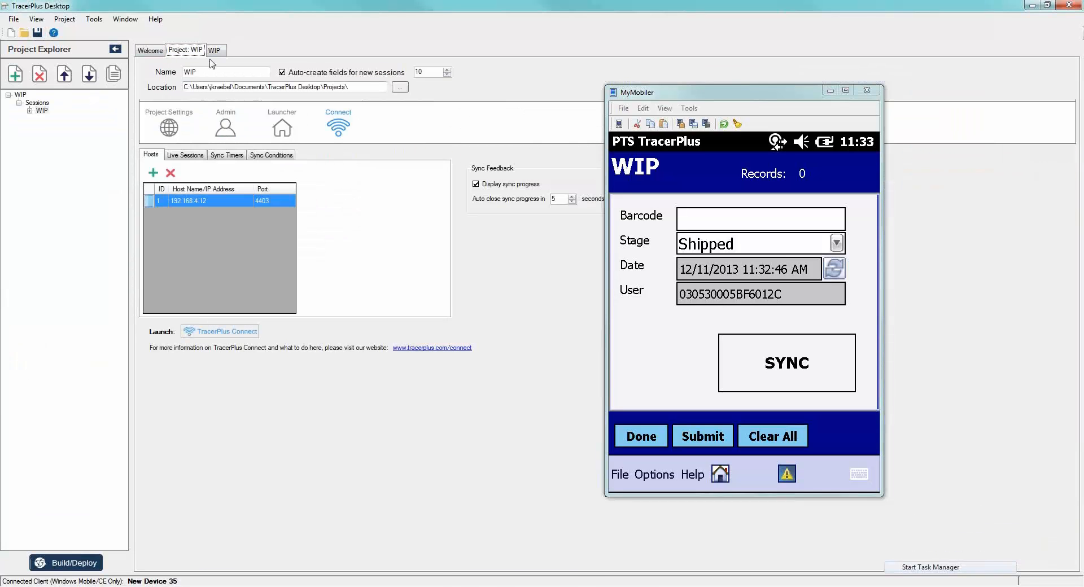
{"action": "left_click", "coordinate": [830, 91]}
{"action": "left_click", "coordinate": [190, 156]}
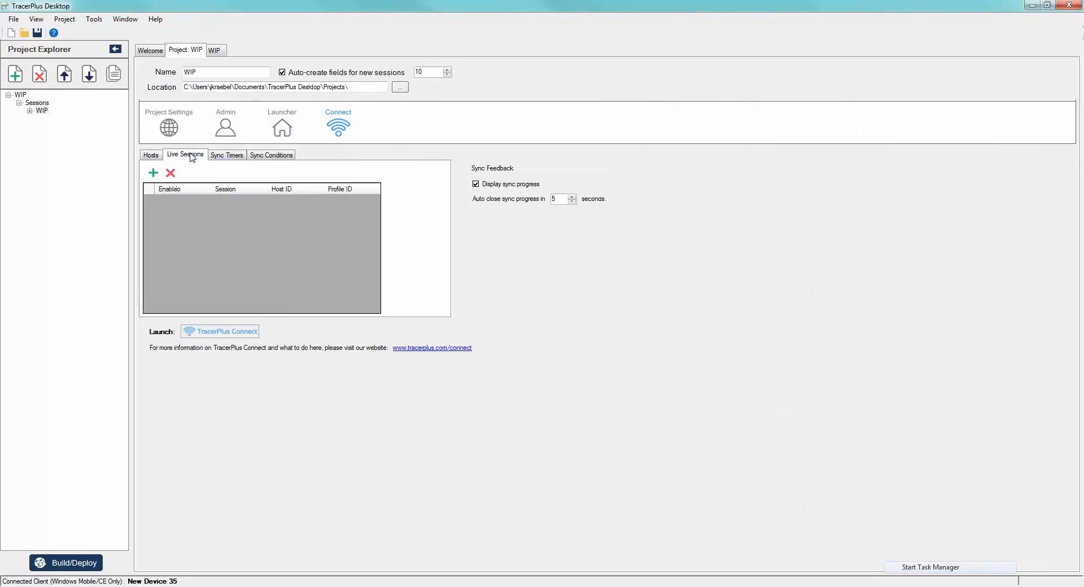
- Add an enabled sync timer to the WIP project with interval 60, host ID 1 and profile ID 1
{"action": "left_click", "coordinate": [233, 158]}
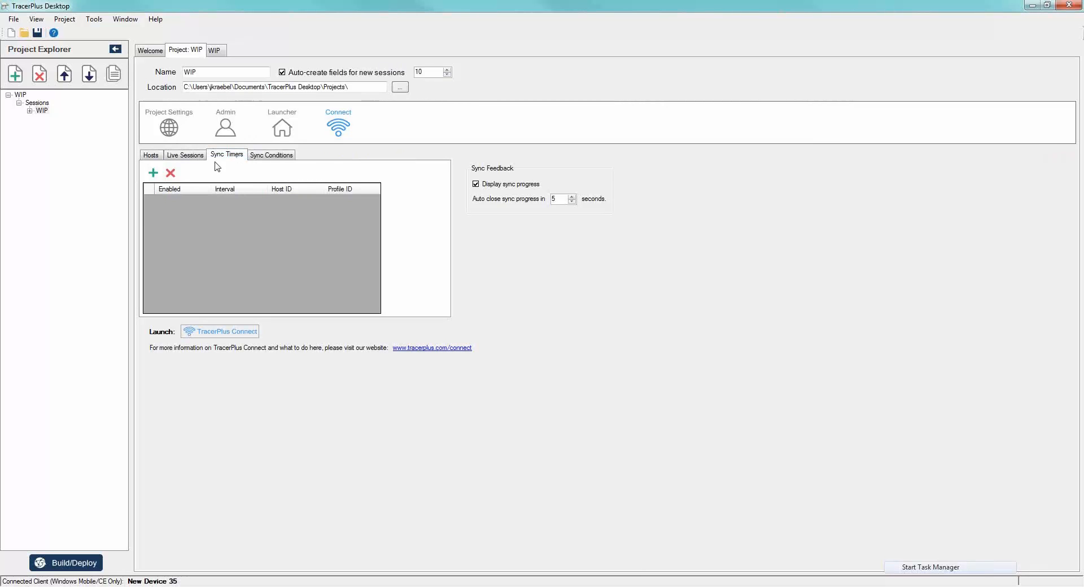
{"action": "left_click", "coordinate": [153, 173]}
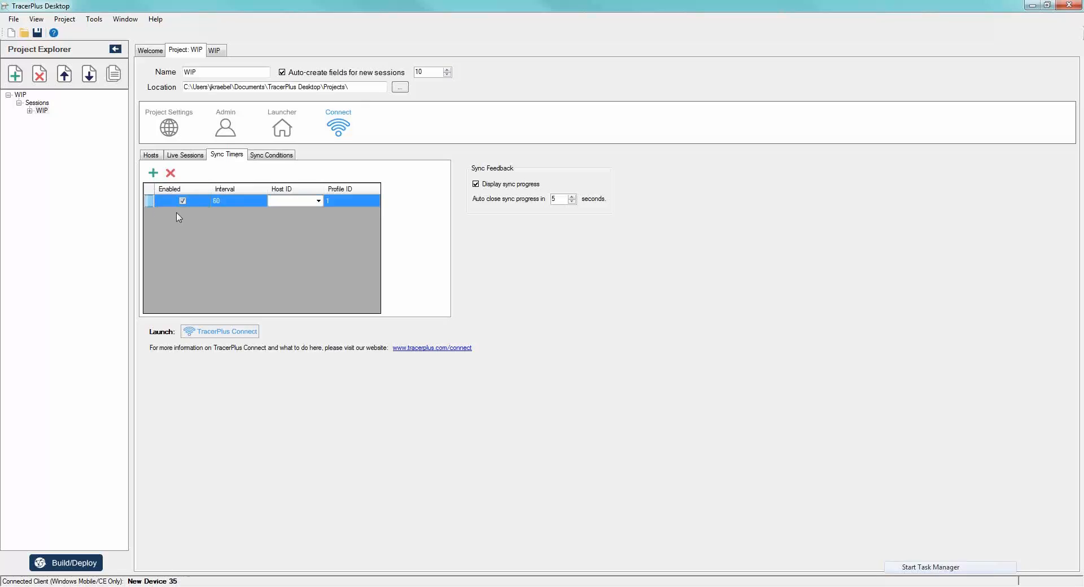
{"action": "left_click", "coordinate": [260, 201]}
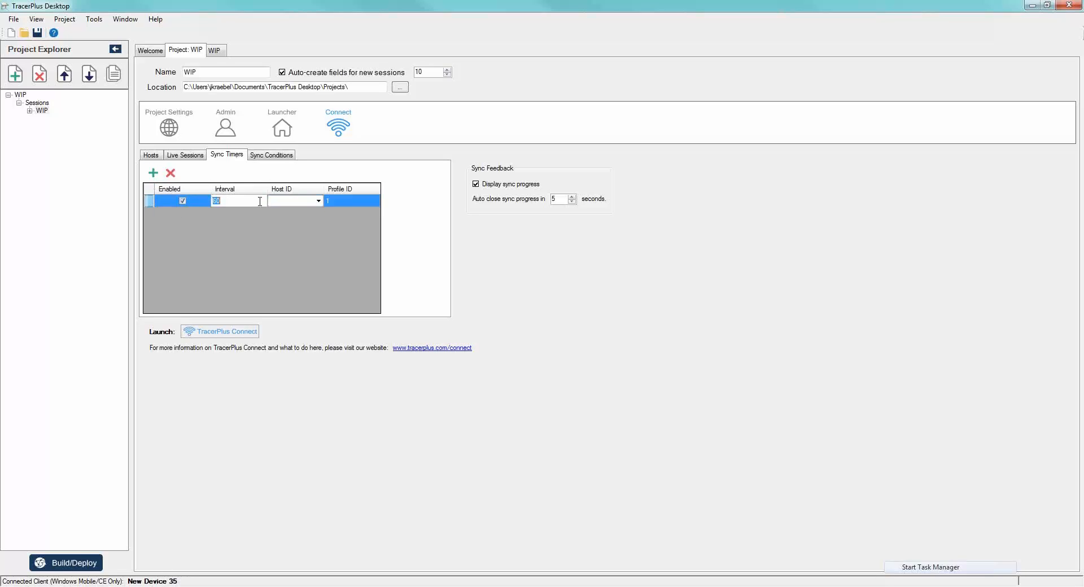
{"action": "left_click", "coordinate": [314, 202]}
{"action": "left_click", "coordinate": [317, 201]}
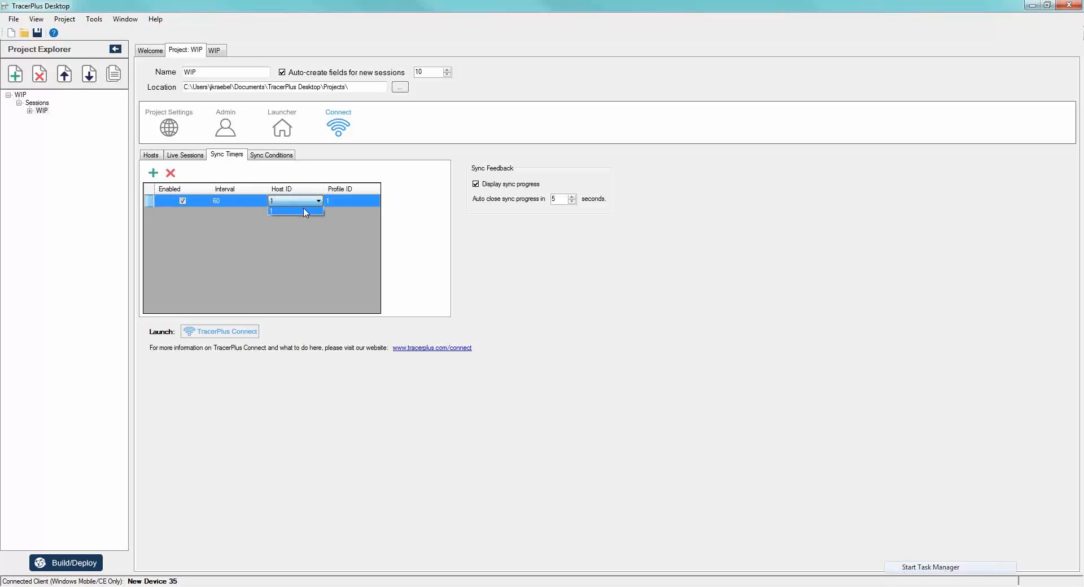
{"action": "left_click", "coordinate": [299, 213]}
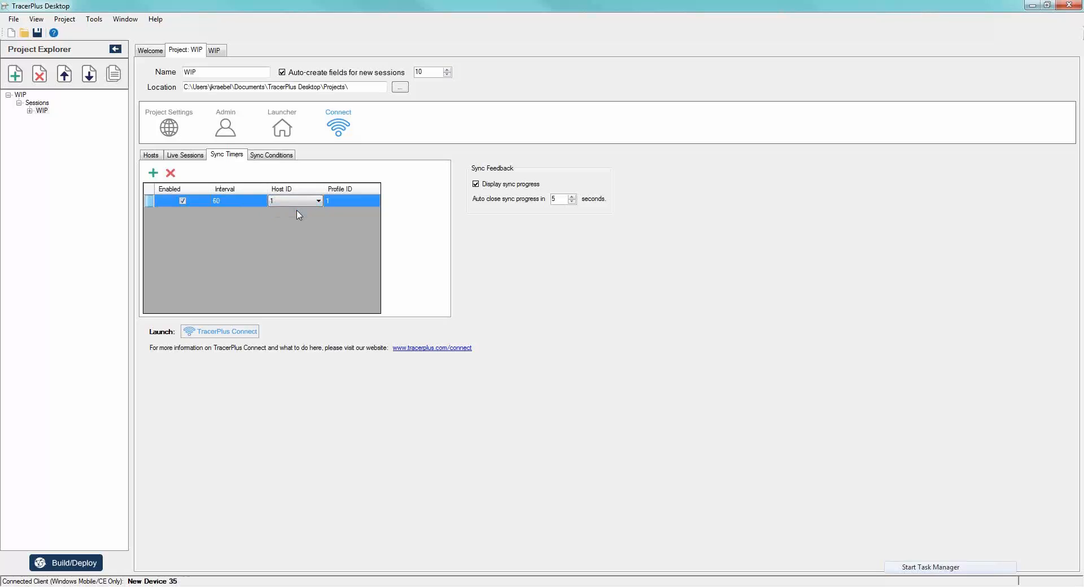
{"action": "left_click", "coordinate": [355, 203]}
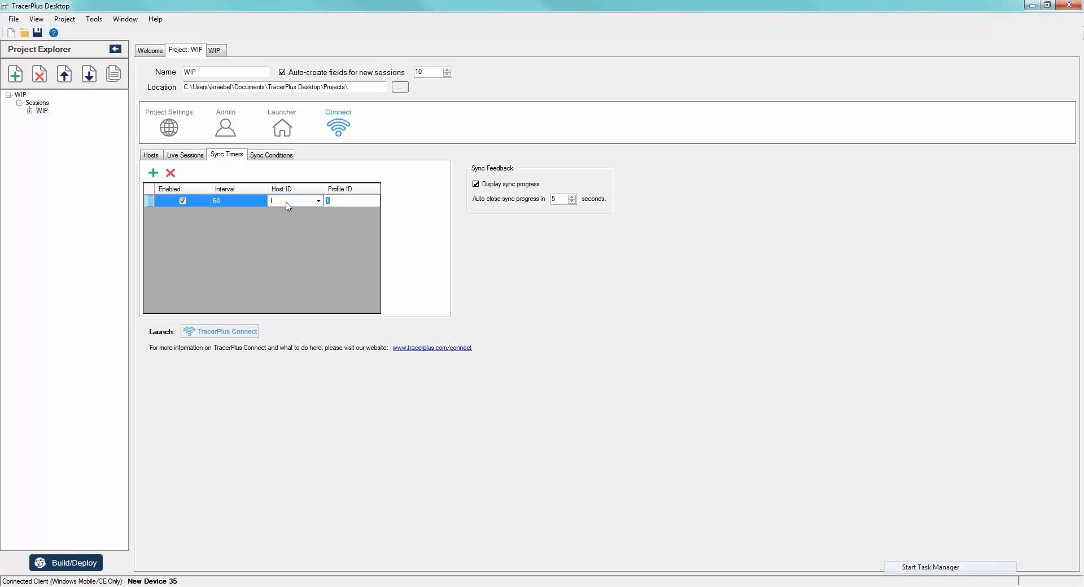
{"action": "left_click", "coordinate": [294, 250]}
- Turn the sync progress display off and back on, and view the project's Sync Conditions
{"action": "left_click", "coordinate": [476, 185]}
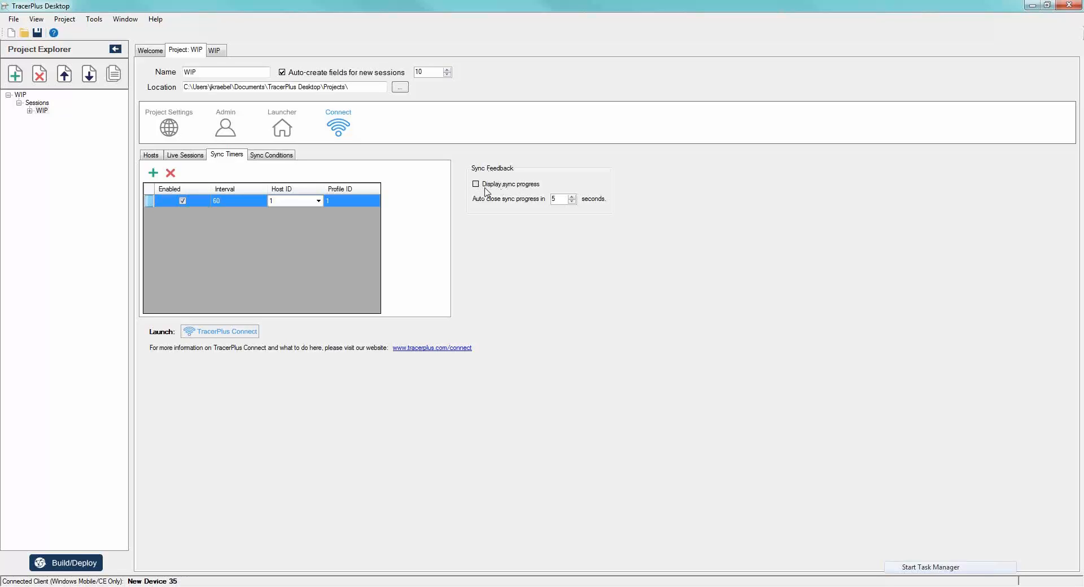
{"action": "left_click", "coordinate": [476, 184]}
{"action": "left_click", "coordinate": [277, 156]}
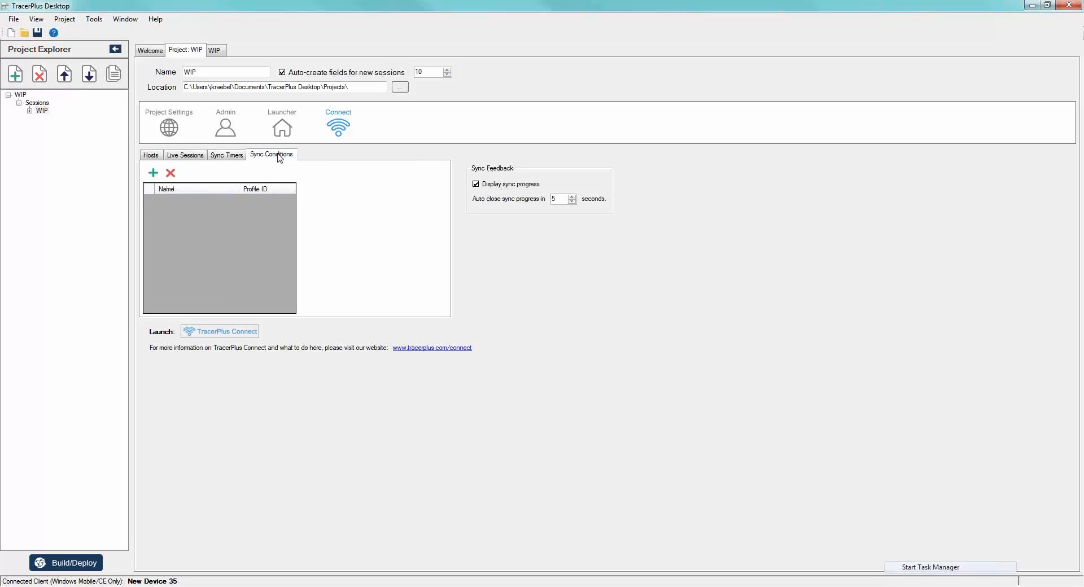
- Add a DateTime sync condition to the WIP project that allows syncing after 12:00:00 AM
{"action": "left_click", "coordinate": [160, 179]}
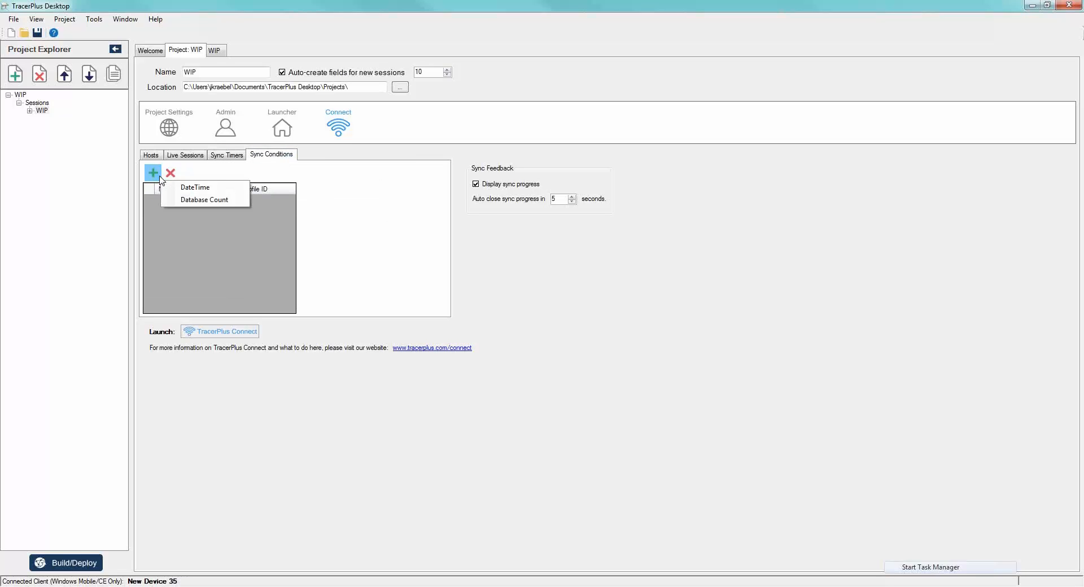
{"action": "left_click", "coordinate": [196, 188]}
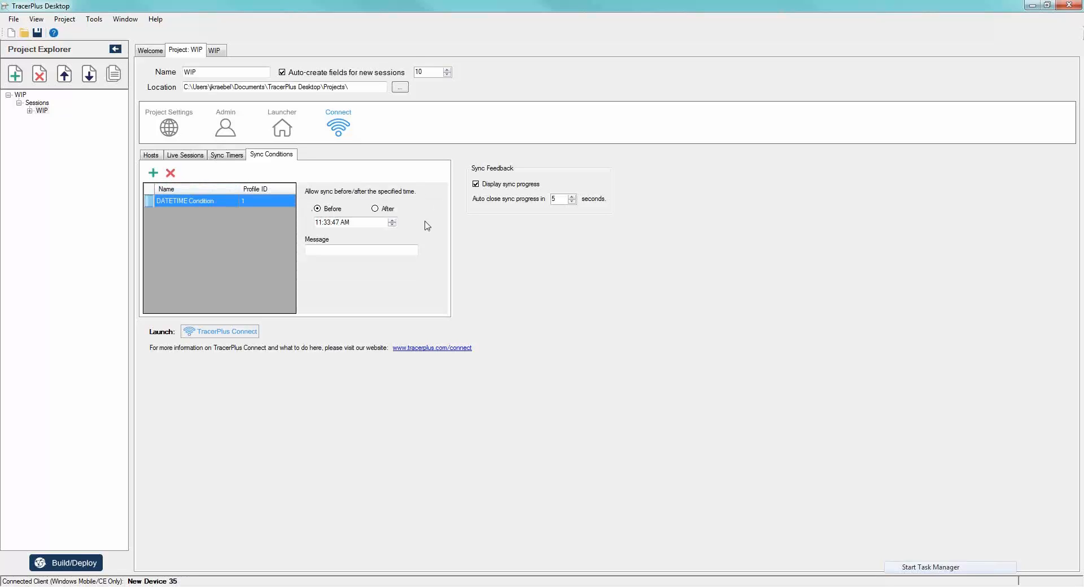
{"action": "left_click", "coordinate": [320, 222]}
{"action": "type", "text": "12"}
{"action": "left_click", "coordinate": [327, 223]}
{"action": "type", "text": "00"}
{"action": "left_click", "coordinate": [337, 223]}
{"action": "type", "text": "00a"}
{"action": "left_click", "coordinate": [375, 208]}
- Add a second DateTime sync condition that allows syncing before 12:01:00 AM
{"action": "left_click", "coordinate": [152, 173]}
{"action": "left_click", "coordinate": [180, 187]}
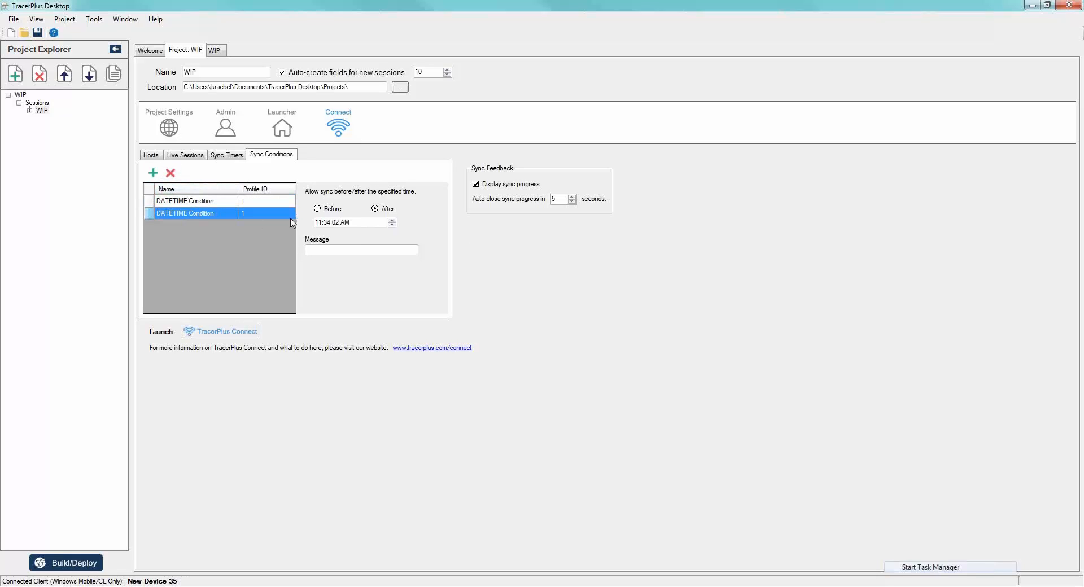
{"action": "left_click", "coordinate": [318, 221]}
{"action": "key", "text": "Up"}
{"action": "left_click", "coordinate": [328, 222]}
{"action": "left_click", "coordinate": [344, 222]}
{"action": "left_click", "coordinate": [336, 222]}
- Set the interval of the WIP project's sync timer to 45
{"action": "left_click", "coordinate": [225, 155]}
{"action": "left_click", "coordinate": [237, 204]}
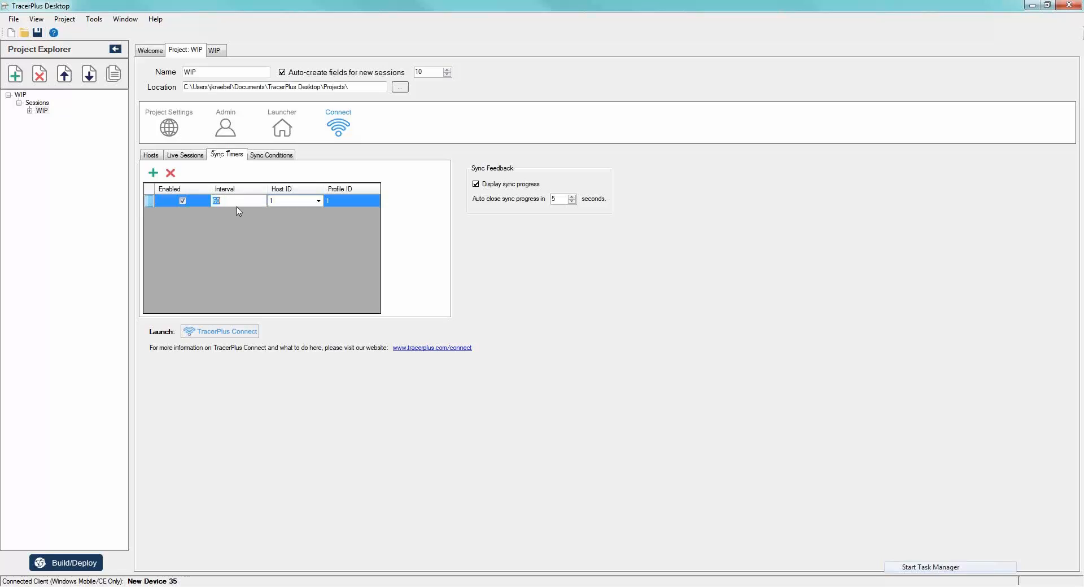
{"action": "type", "text": "45"}
{"action": "key", "text": "Return"}
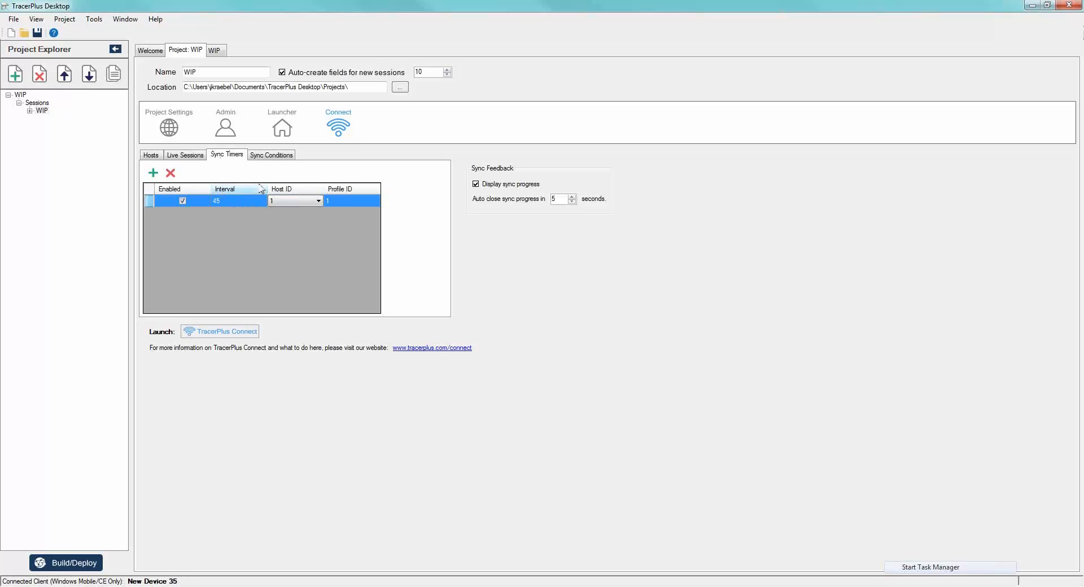
- Review the WIP project's sync conditions against its sync timer, and view the configured hosts
{"action": "left_click", "coordinate": [278, 158]}
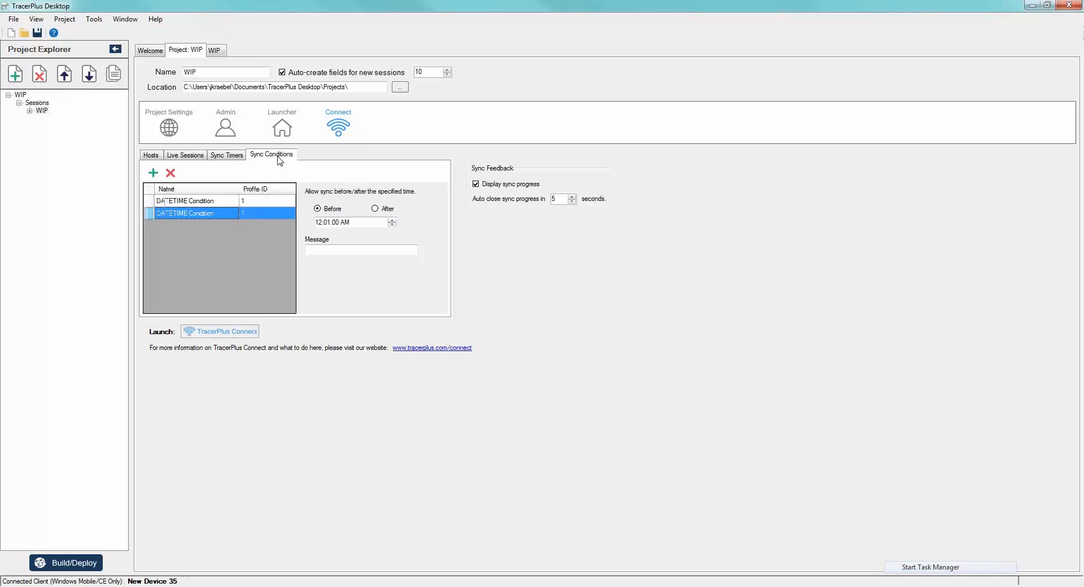
{"action": "left_click", "coordinate": [226, 160]}
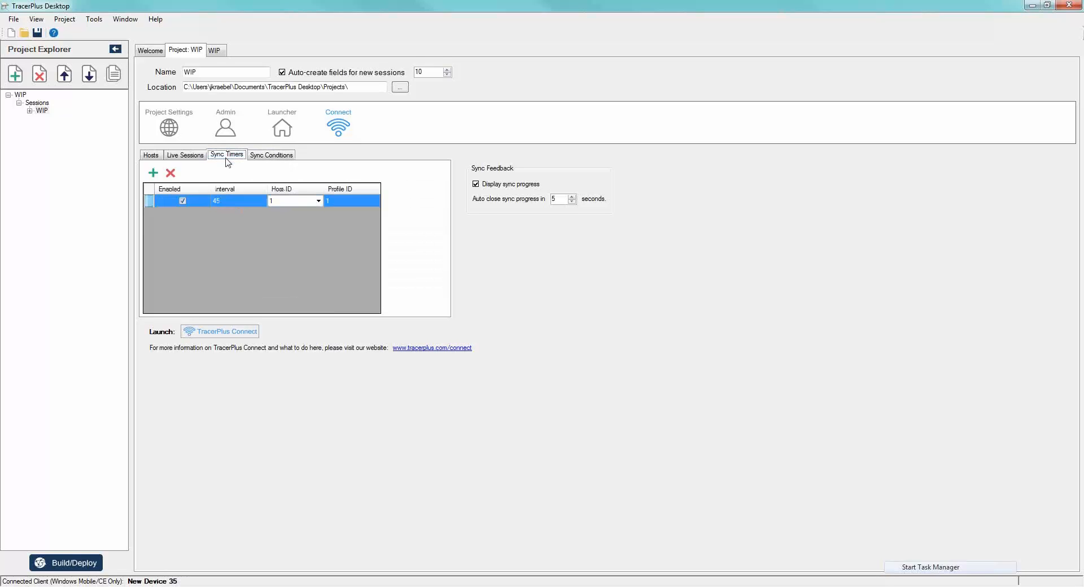
{"action": "left_click", "coordinate": [267, 156]}
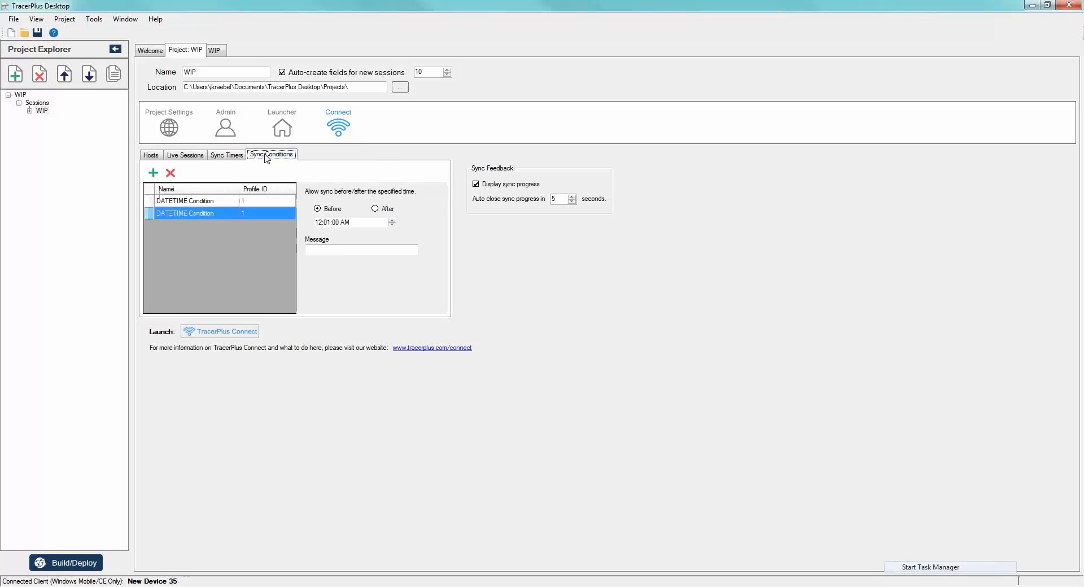
{"action": "left_click", "coordinate": [231, 160]}
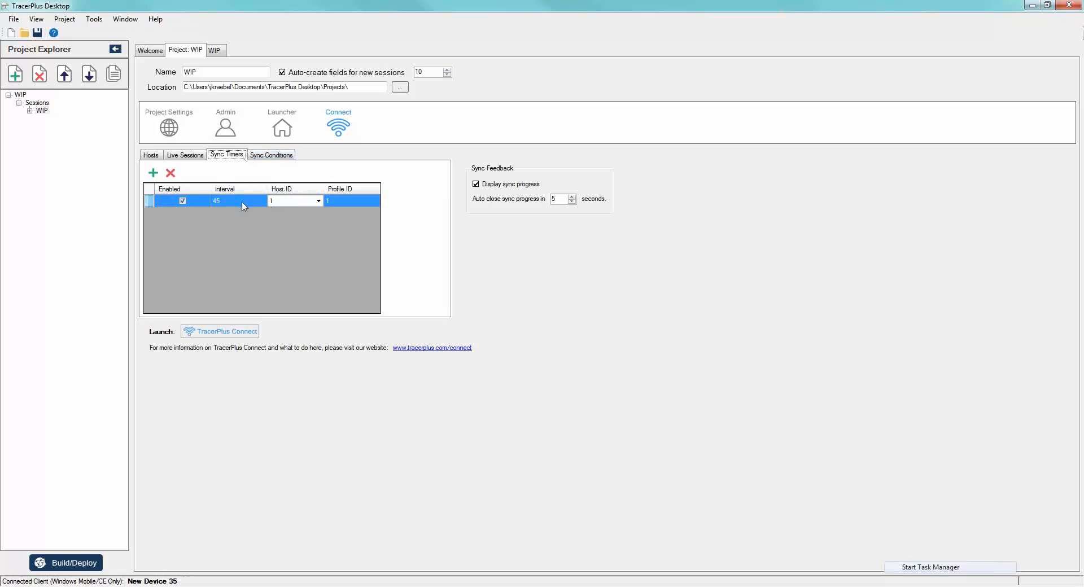
{"action": "left_click", "coordinate": [225, 200]}
{"action": "left_click", "coordinate": [151, 155]}
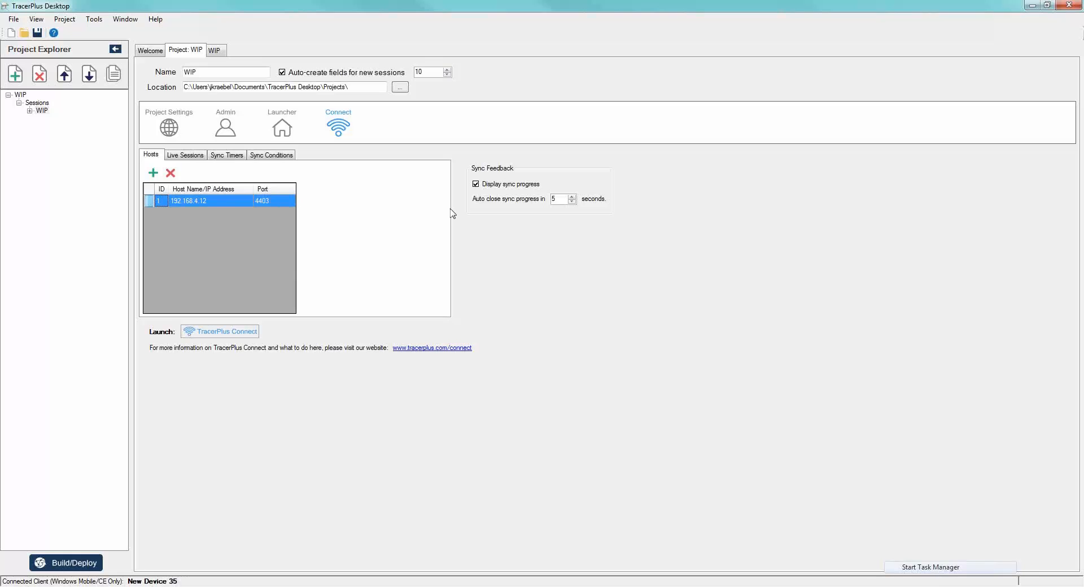
- Open the recent MySQL Demo project and display the field settings of its Pick-Up session
{"action": "left_click", "coordinate": [150, 50]}
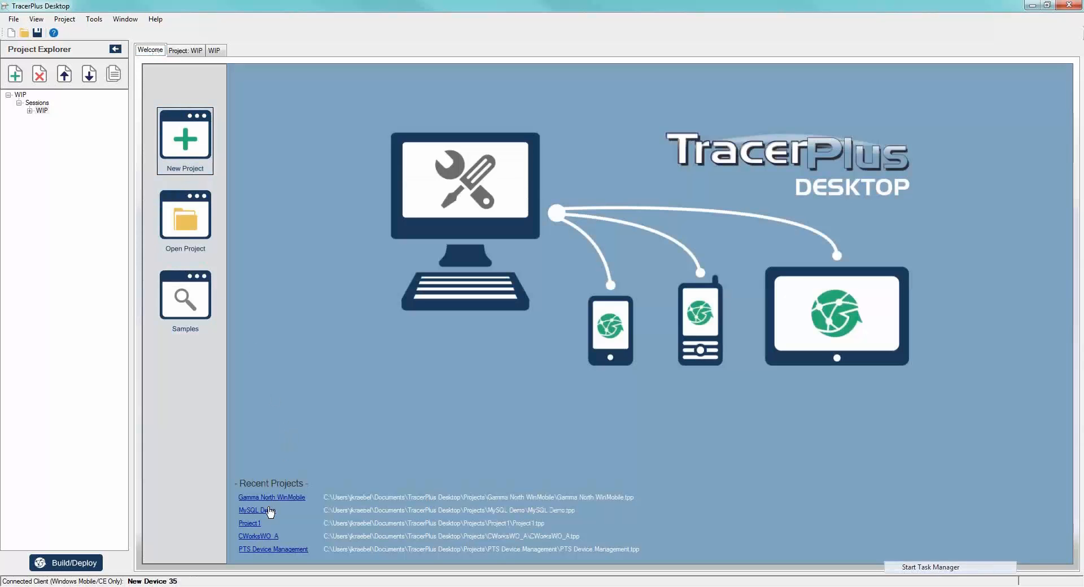
{"action": "left_click", "coordinate": [265, 511]}
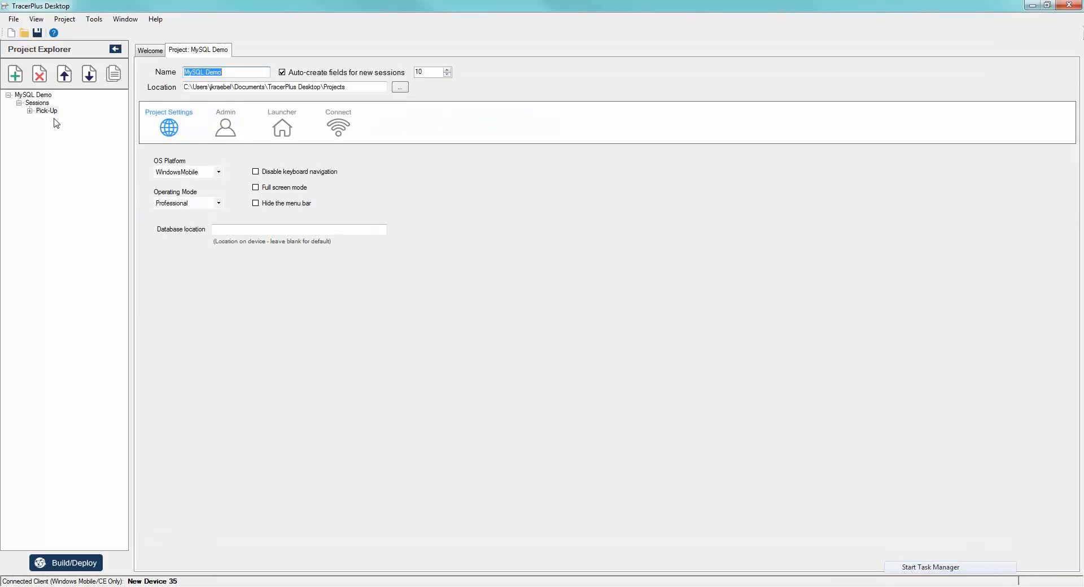
{"action": "left_click", "coordinate": [46, 111]}
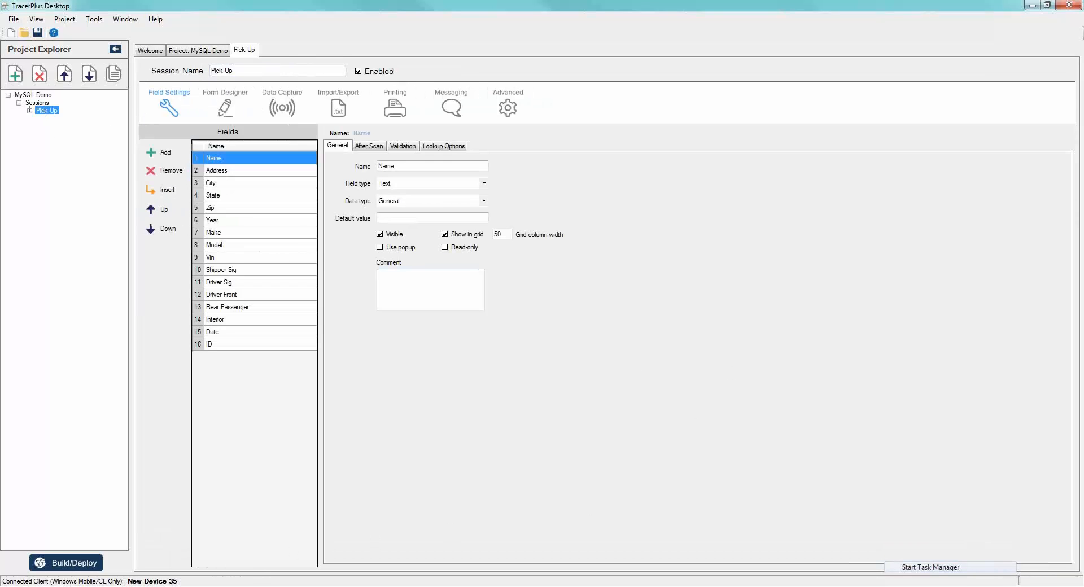
- Switch to Chrome's PlyCar Inspection Demo page, and switch to MySQL Workbench to examine the Photo_Demo table's signature and photo columns
{"action": "left_click", "coordinate": [254, 586]}
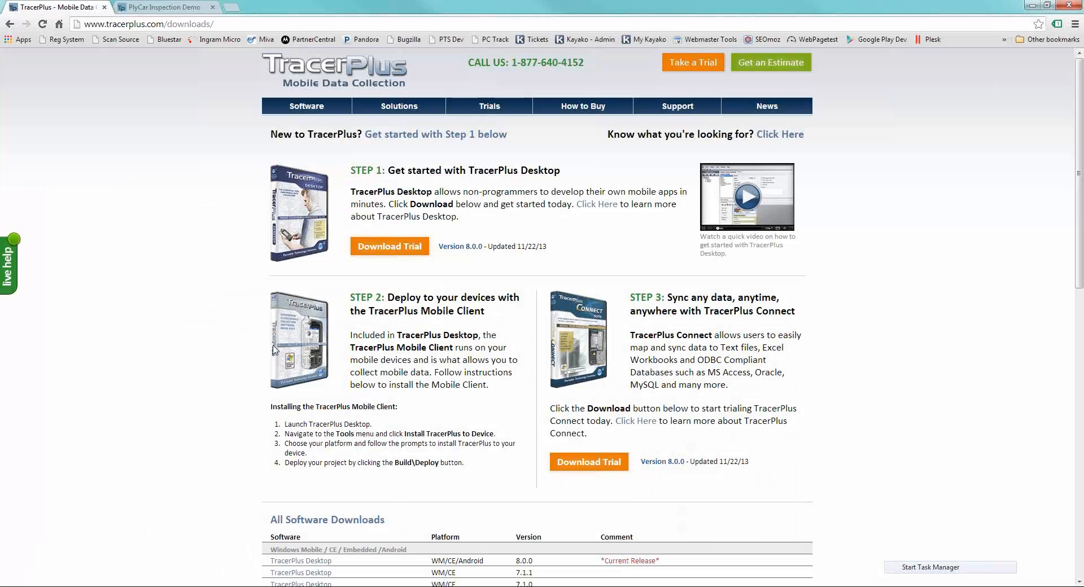
{"action": "left_click", "coordinate": [171, 7]}
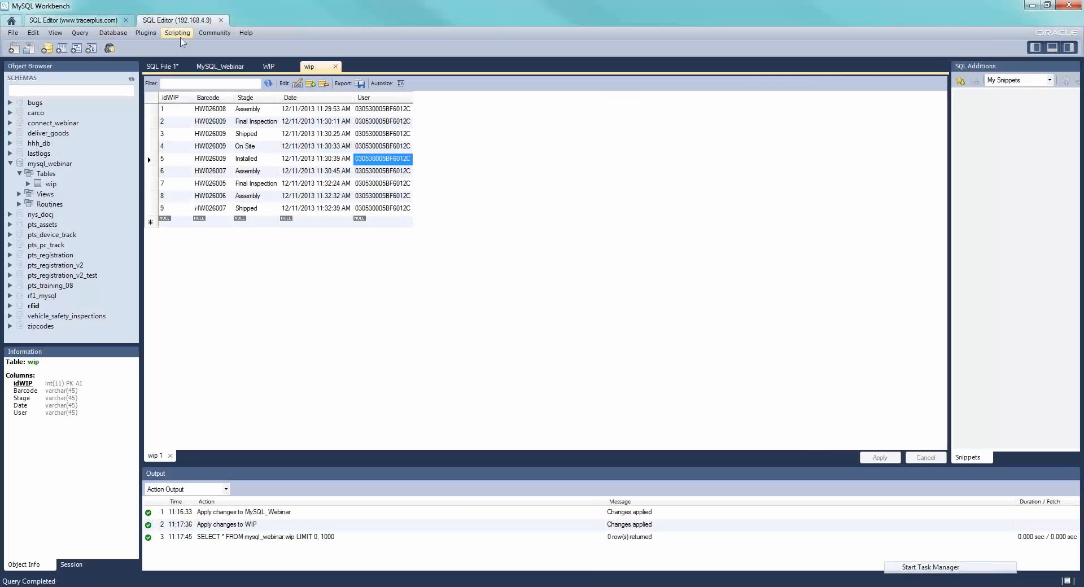
{"action": "left_click", "coordinate": [111, 21]}
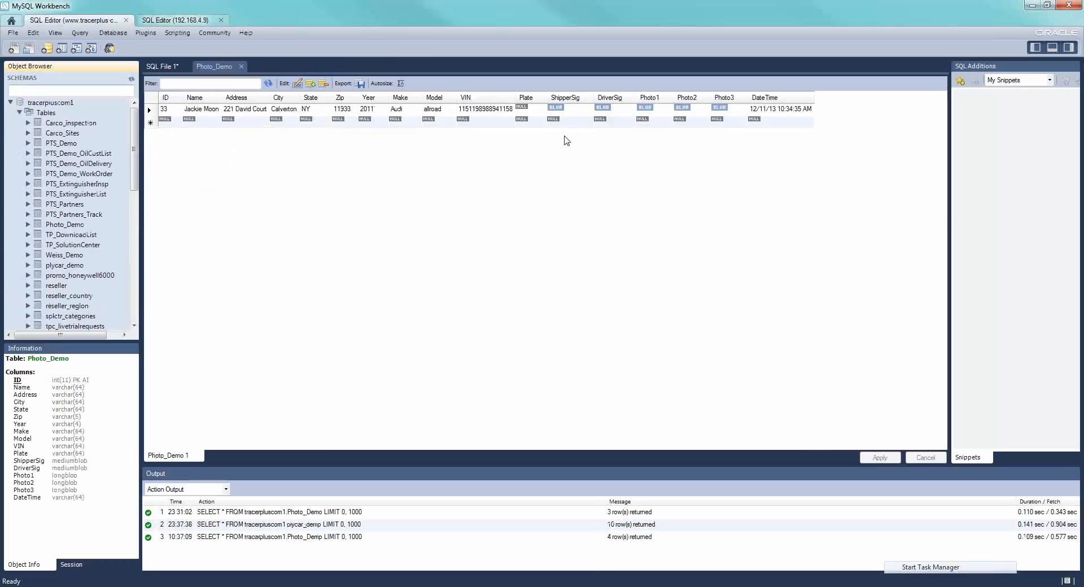
{"action": "left_click", "coordinate": [582, 122]}
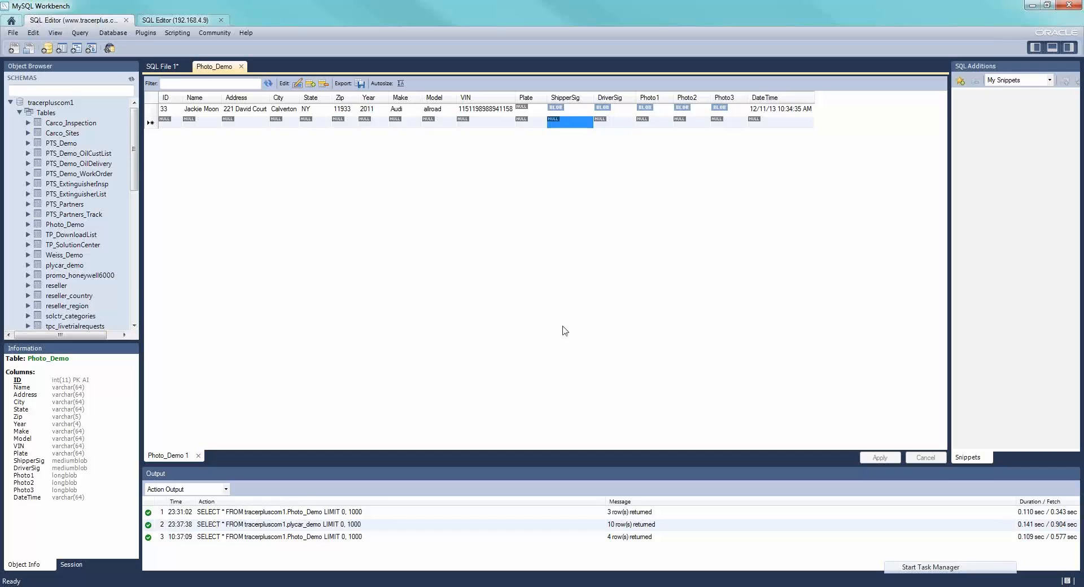
- Switch to Chrome, open the listed customer's inspection record and examine its signatures, automobile info and images
{"action": "mouse_move", "coordinate": [606, 586]}
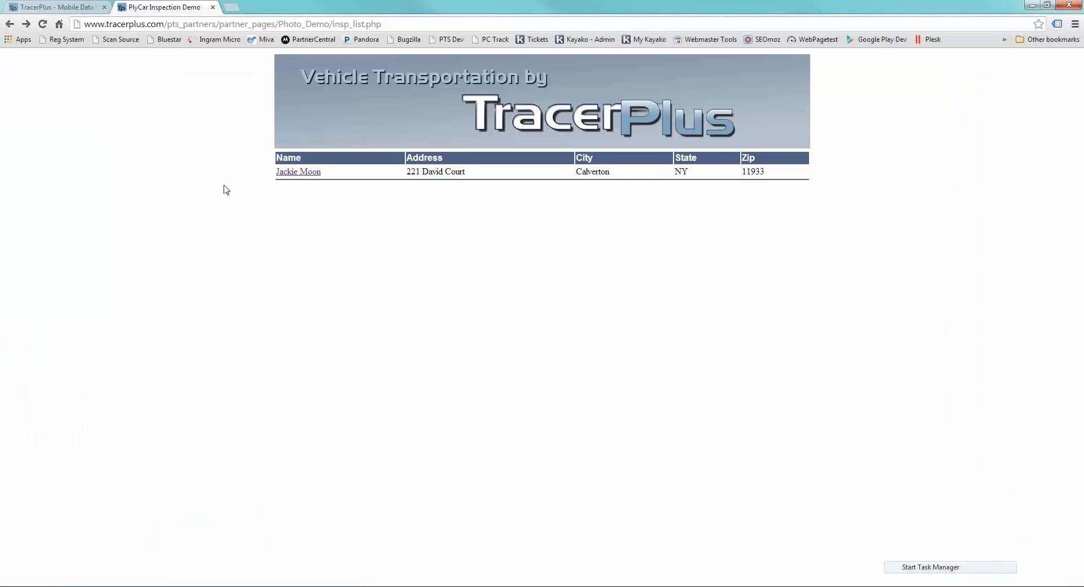
{"action": "left_click", "coordinate": [291, 172]}
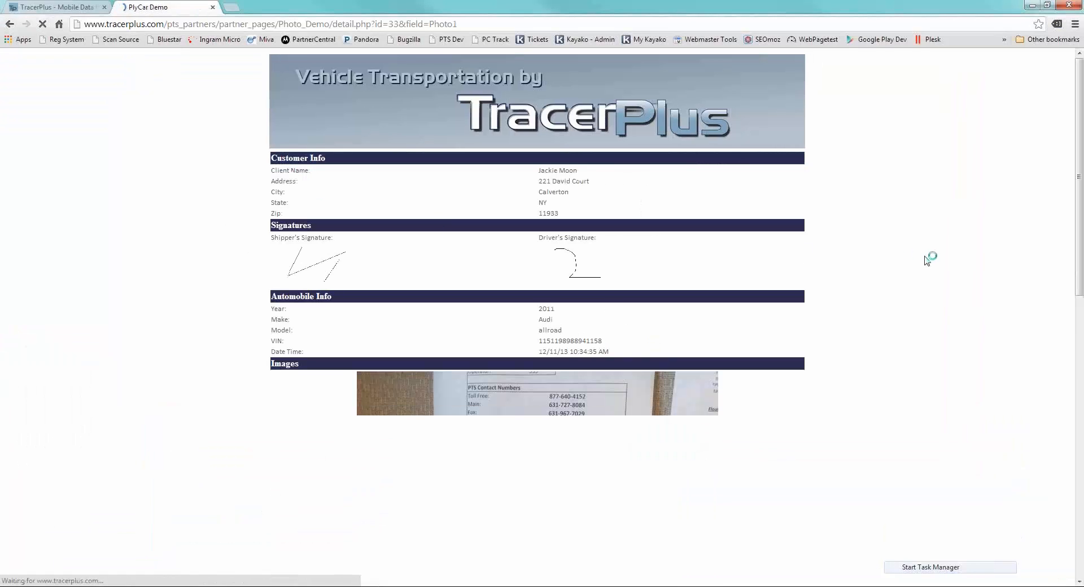
{"action": "scroll", "coordinate": [919, 259], "scroll_direction": "down", "scroll_amount": 6}
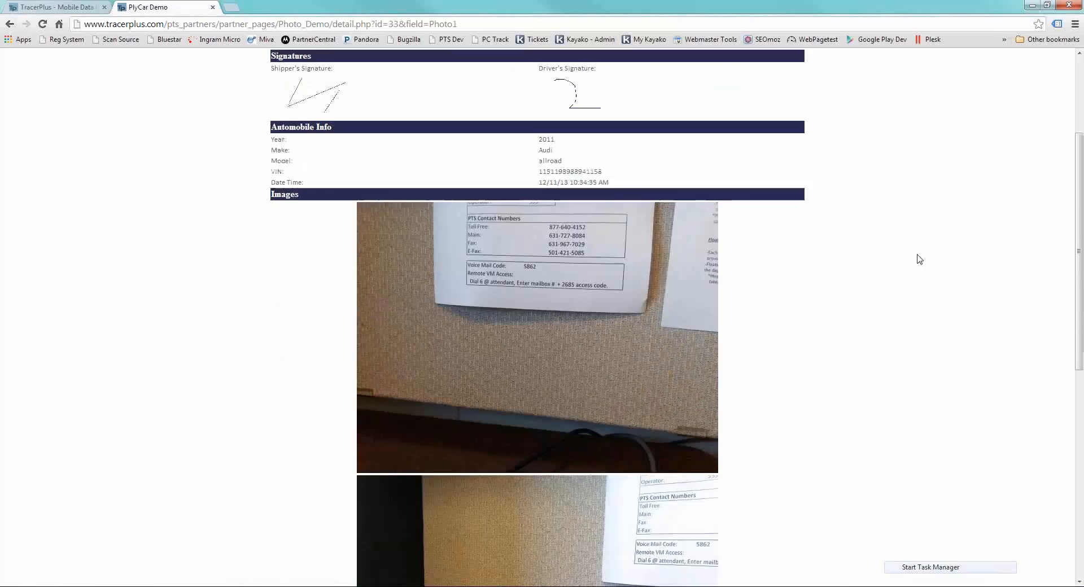
{"action": "scroll", "coordinate": [919, 259], "scroll_direction": "up", "scroll_amount": 6}
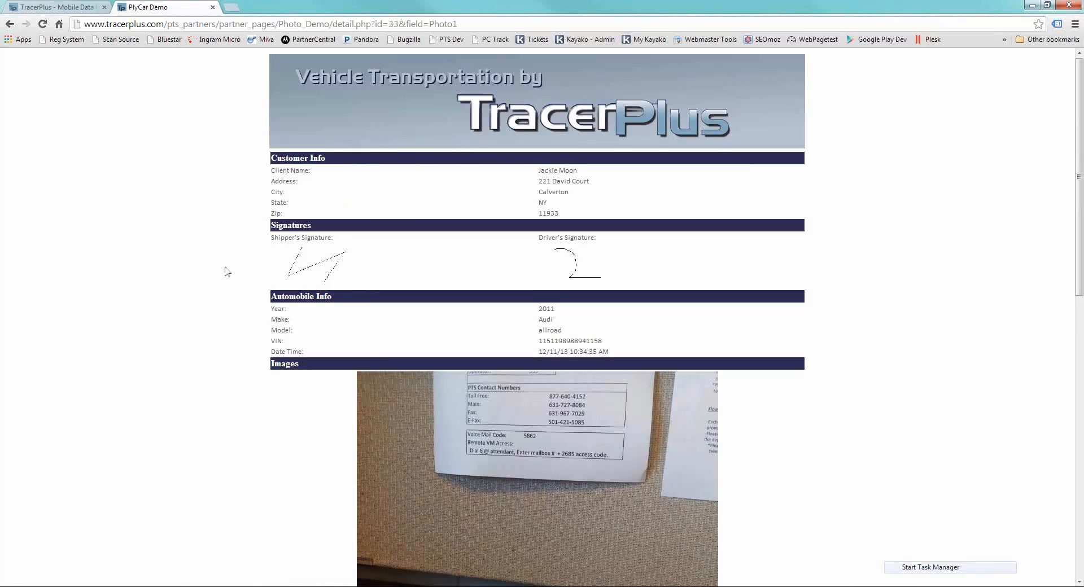
{"action": "scroll", "coordinate": [596, 332], "scroll_direction": "down", "scroll_amount": 12}
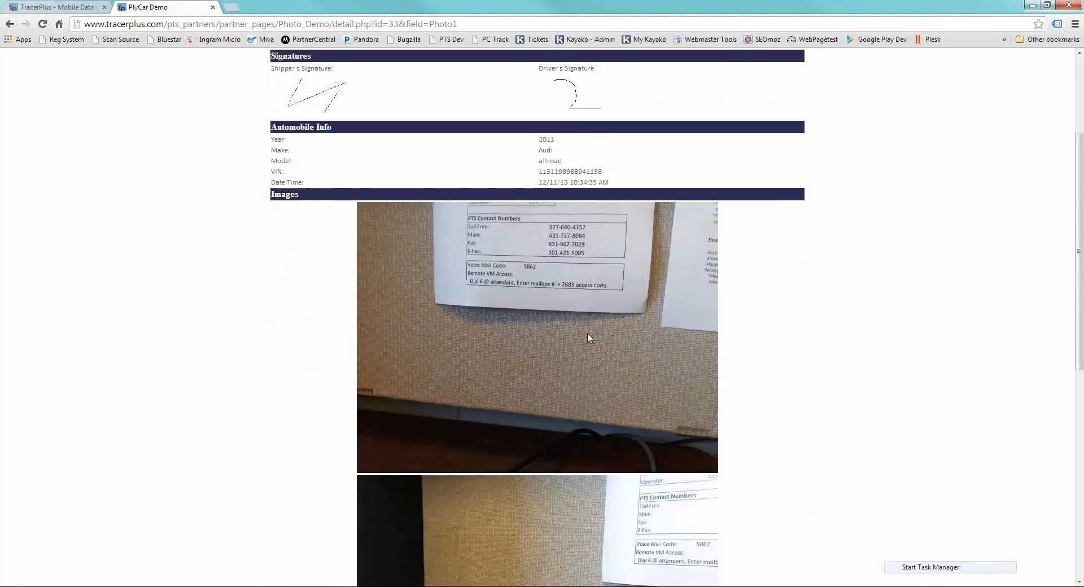
{"action": "scroll", "coordinate": [866, 371], "scroll_direction": "up", "scroll_amount": 12}
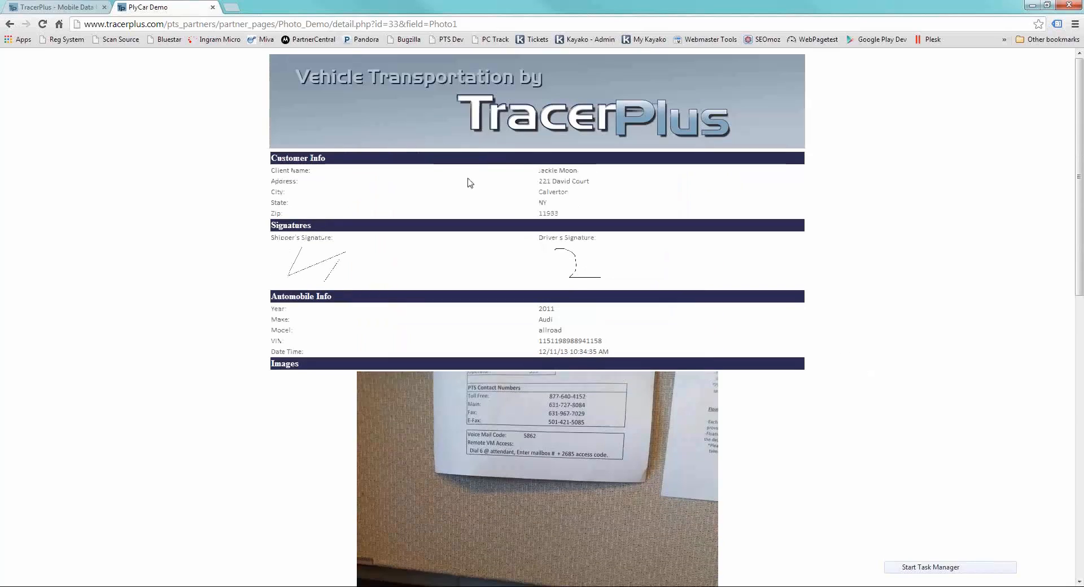
- Switch to TracerPlus Desktop and examine the Pick-Up session's form layout, including its 1-10 and 11-20 tabs
{"action": "left_click", "coordinate": [15, 26]}
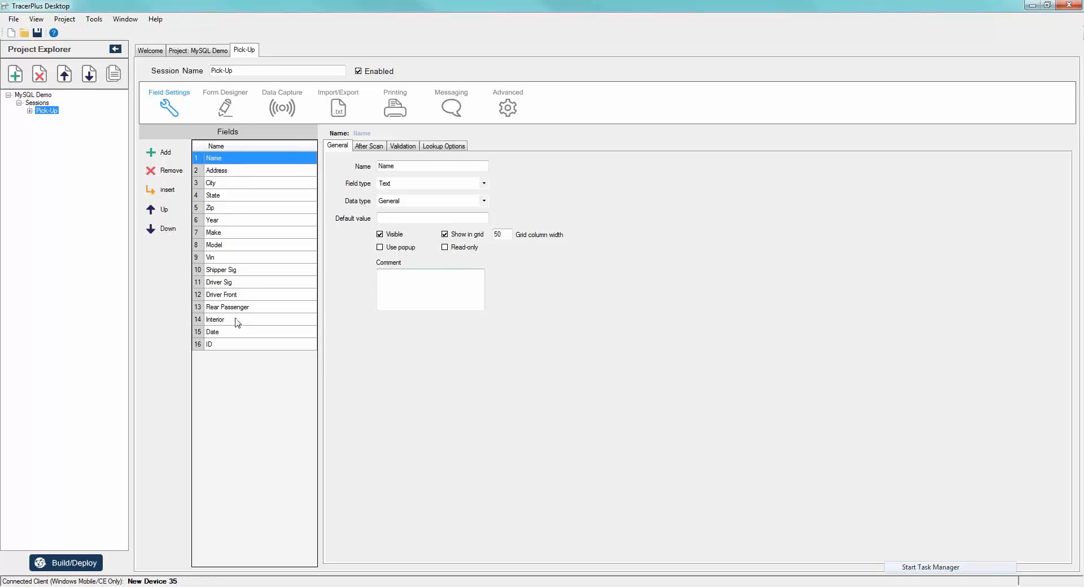
{"action": "left_click", "coordinate": [226, 110]}
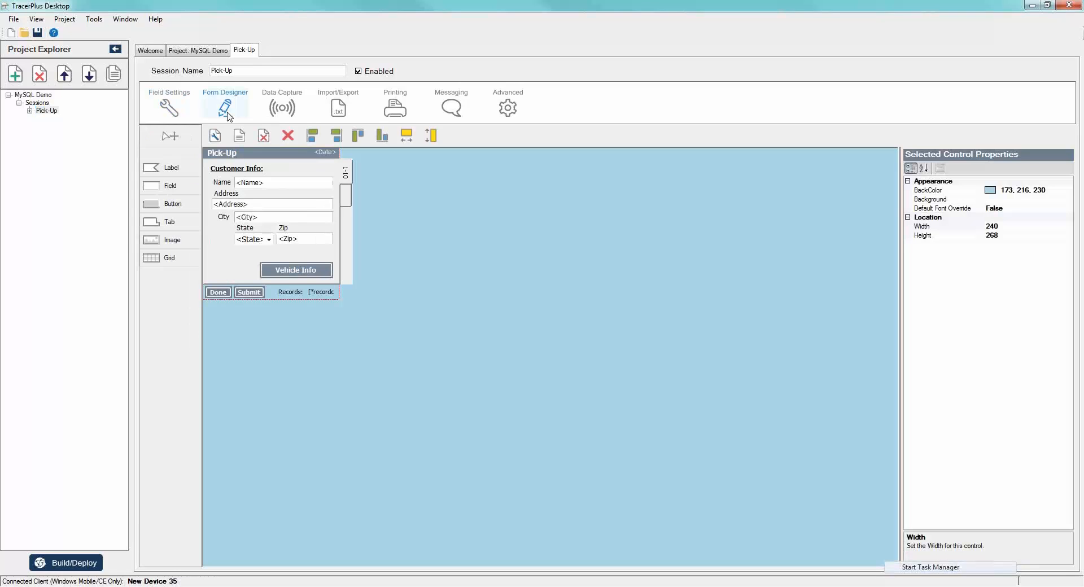
{"action": "left_click", "coordinate": [346, 197]}
{"action": "left_click", "coordinate": [346, 179]}
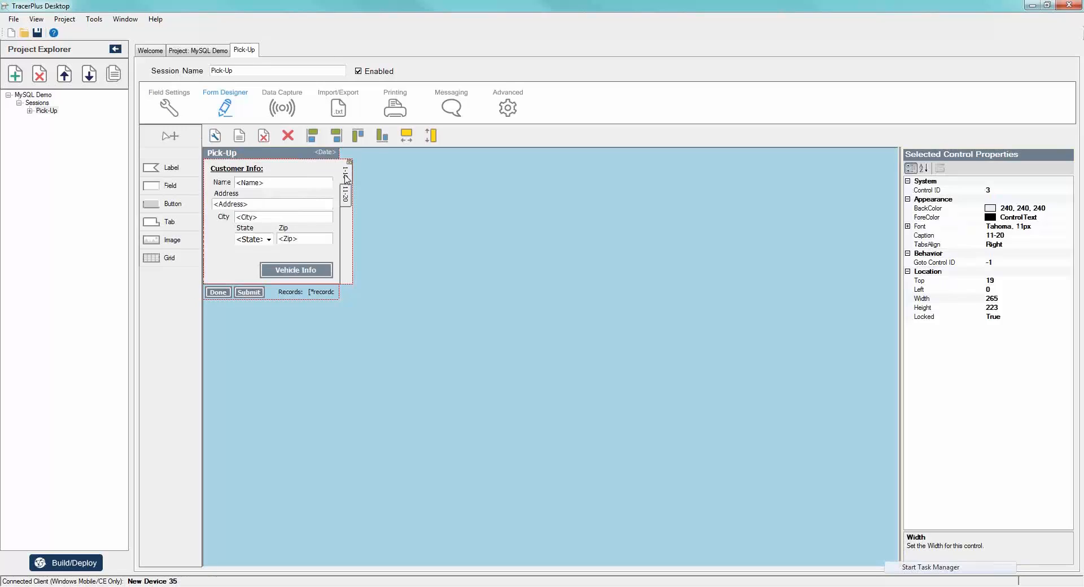
{"action": "left_click", "coordinate": [439, 268]}
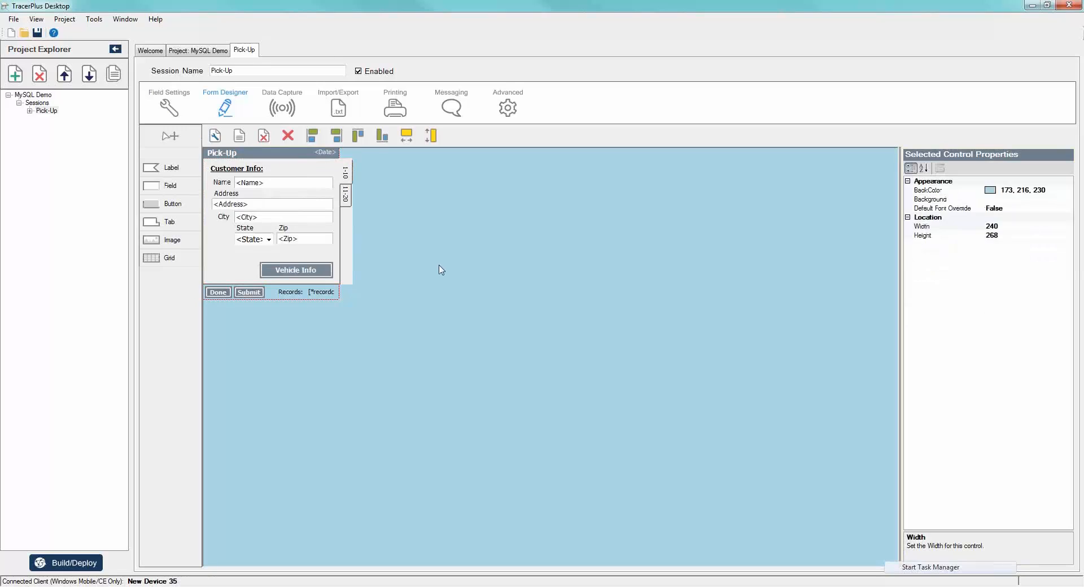
- View the MySQL Demo project's Connect settings, checking the Pick-Up live session and the hosts
{"action": "left_click", "coordinate": [193, 52]}
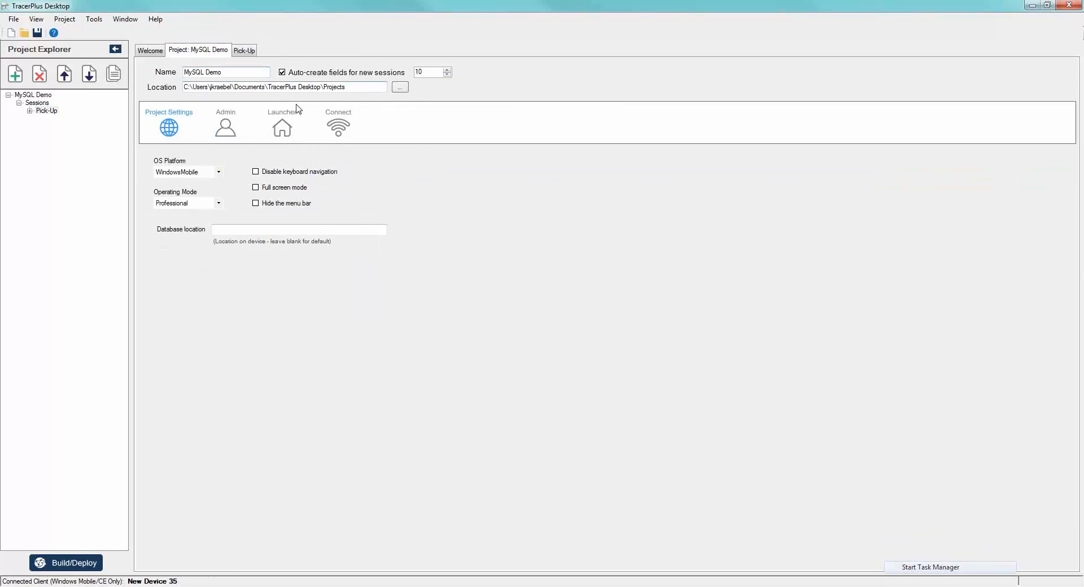
{"action": "left_click", "coordinate": [329, 131]}
{"action": "left_click", "coordinate": [192, 156]}
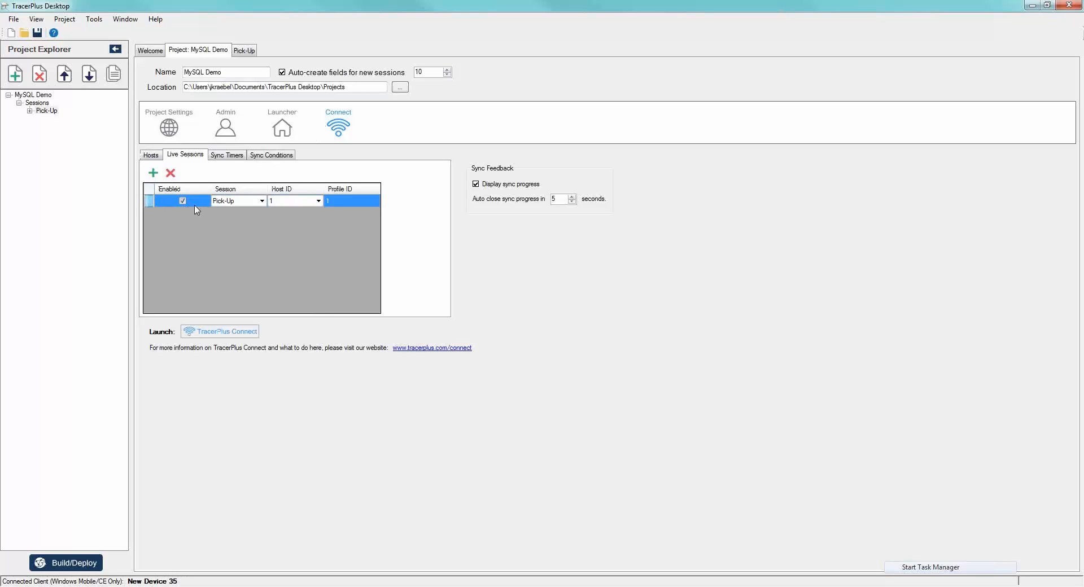
{"action": "left_click", "coordinate": [262, 202]}
{"action": "left_click", "coordinate": [262, 207]}
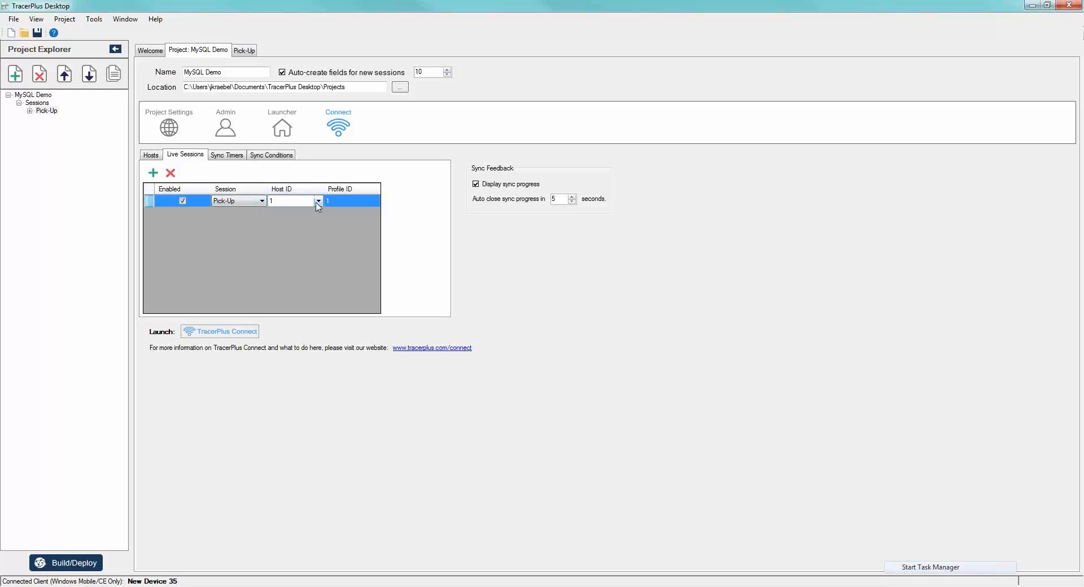
{"action": "left_click", "coordinate": [151, 155]}
{"action": "left_click", "coordinate": [192, 156]}
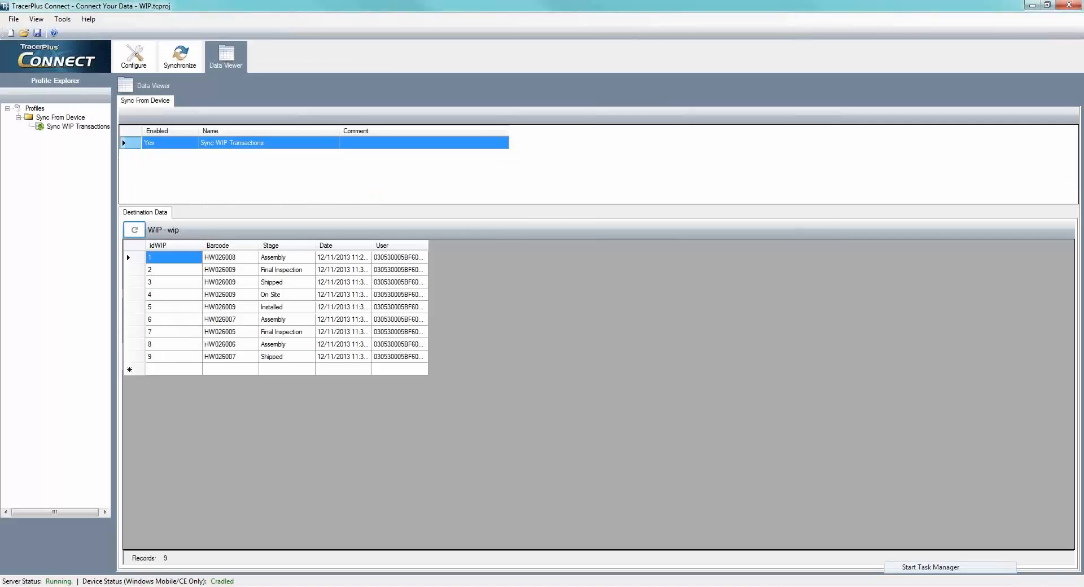
- Open the MySQL_Webinar.tcproj project from the MySQL_Webinar folder
{"action": "left_click", "coordinate": [134, 54]}
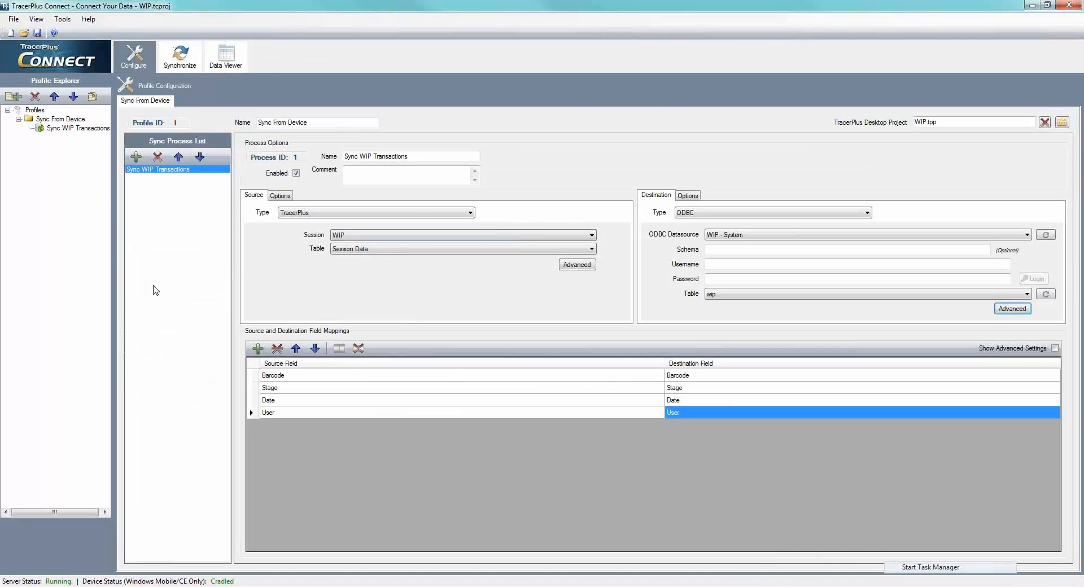
{"action": "left_click", "coordinate": [17, 21]}
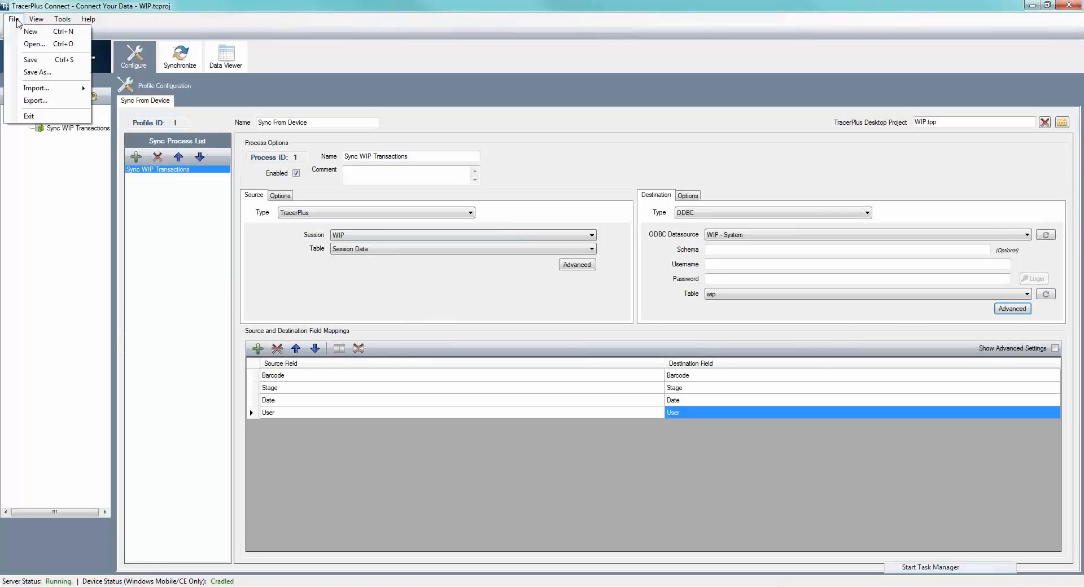
{"action": "left_click", "coordinate": [34, 44]}
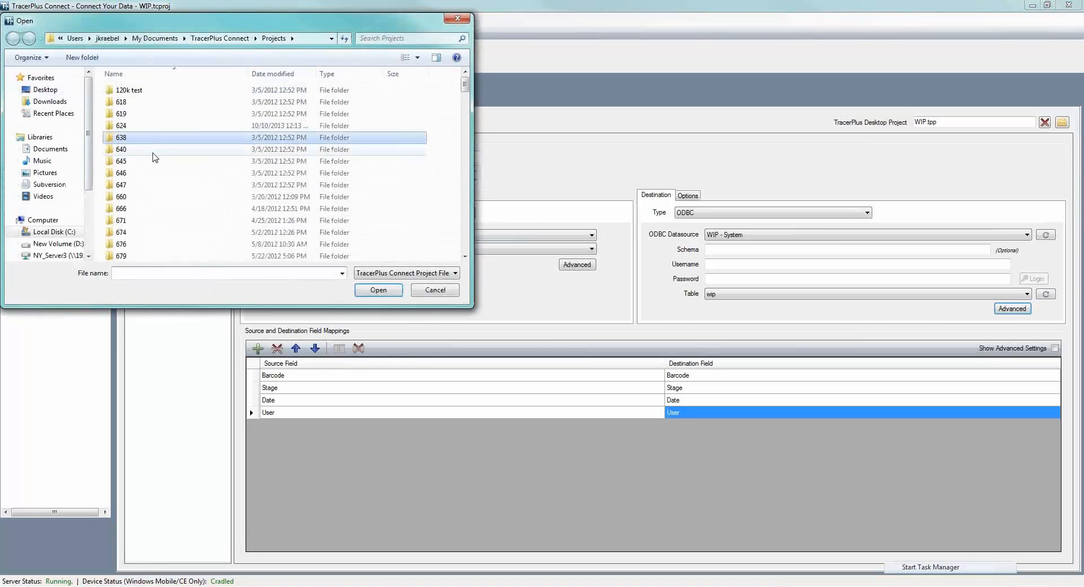
{"action": "scroll", "coordinate": [155, 159], "scroll_direction": "down", "scroll_amount": 15}
{"action": "scroll", "coordinate": [160, 182], "scroll_direction": "up", "scroll_amount": 1}
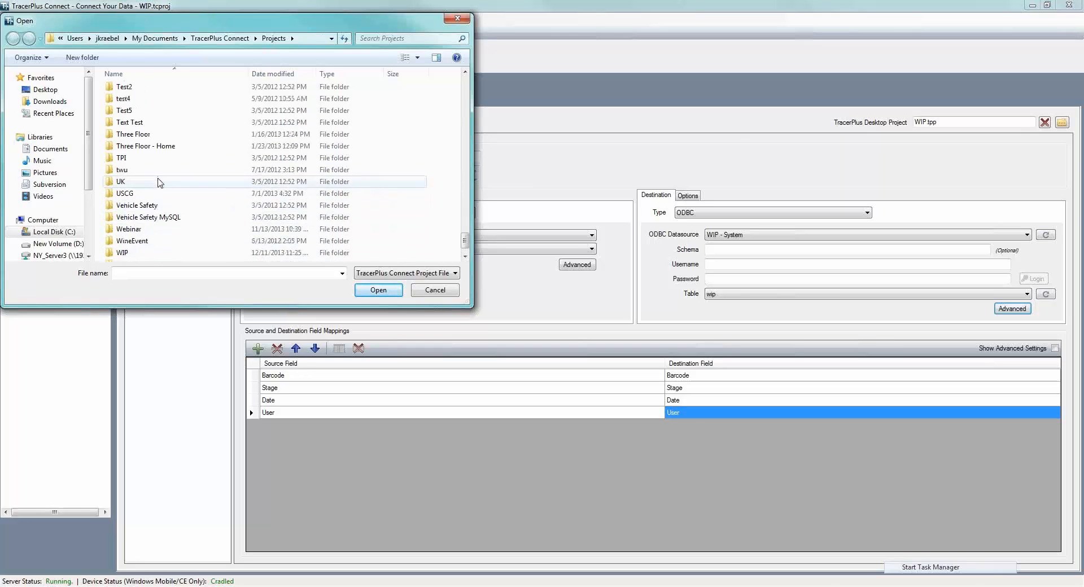
{"action": "scroll", "coordinate": [160, 182], "scroll_direction": "up", "scroll_amount": 8}
{"action": "scroll", "coordinate": [157, 181], "scroll_direction": "up", "scroll_amount": 3}
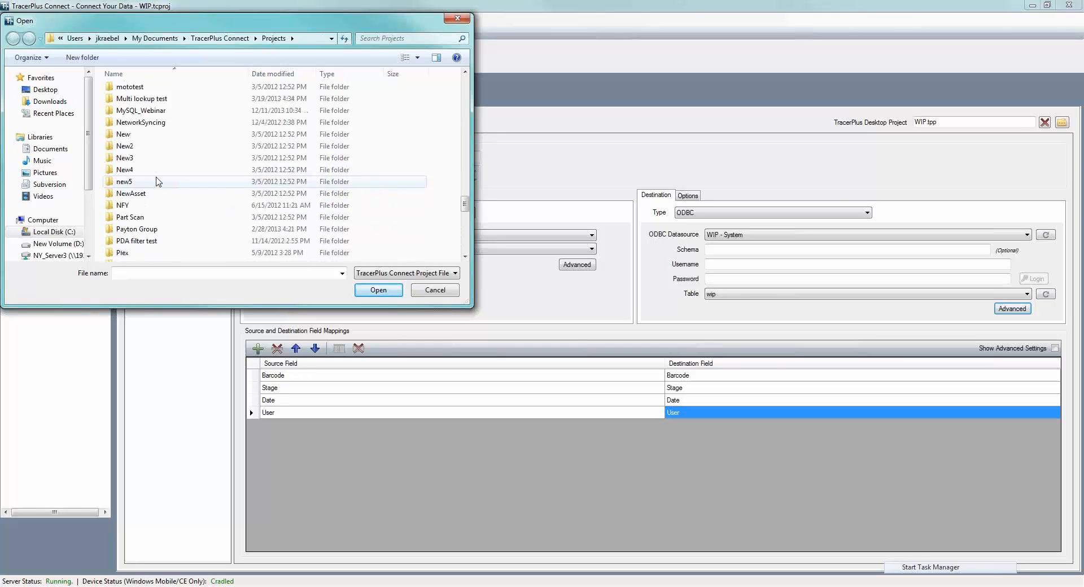
{"action": "double_click", "coordinate": [142, 183]}
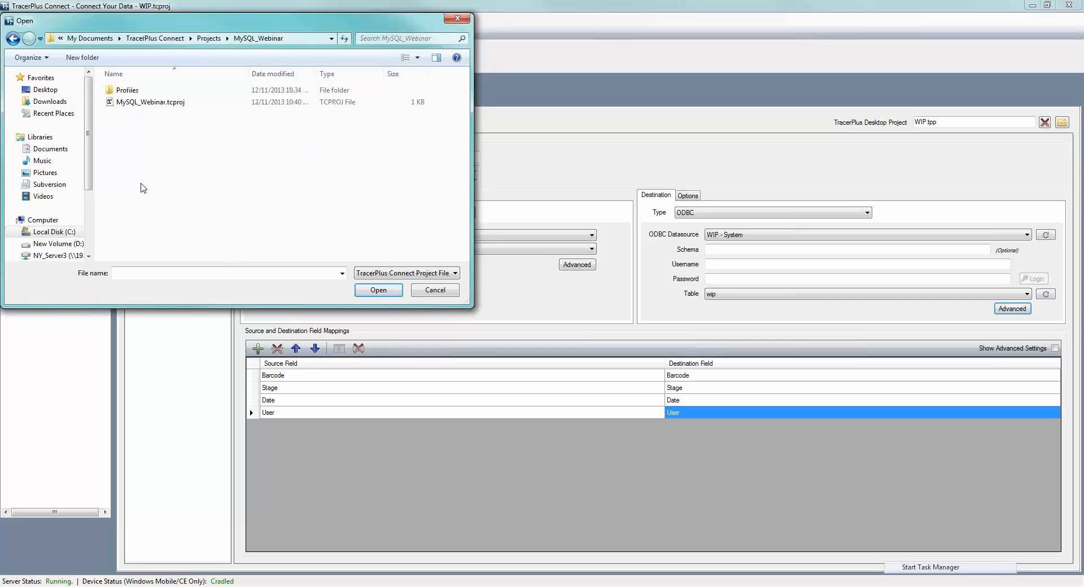
{"action": "double_click", "coordinate": [144, 102]}
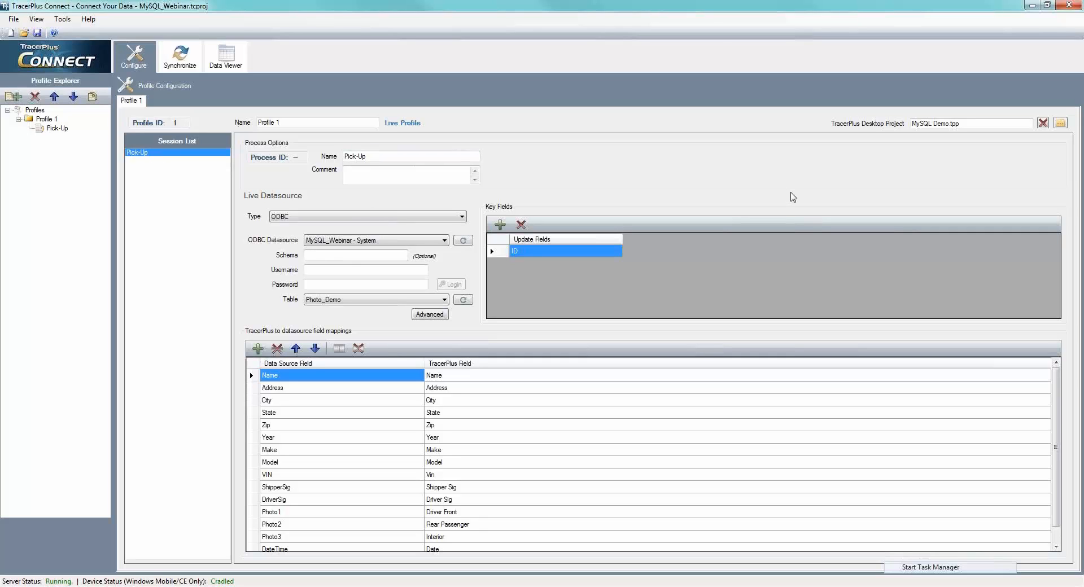
- Examine the Pick-Up session's live datasource type, ODBC datasource, table and field mappings
{"action": "left_click", "coordinate": [321, 218]}
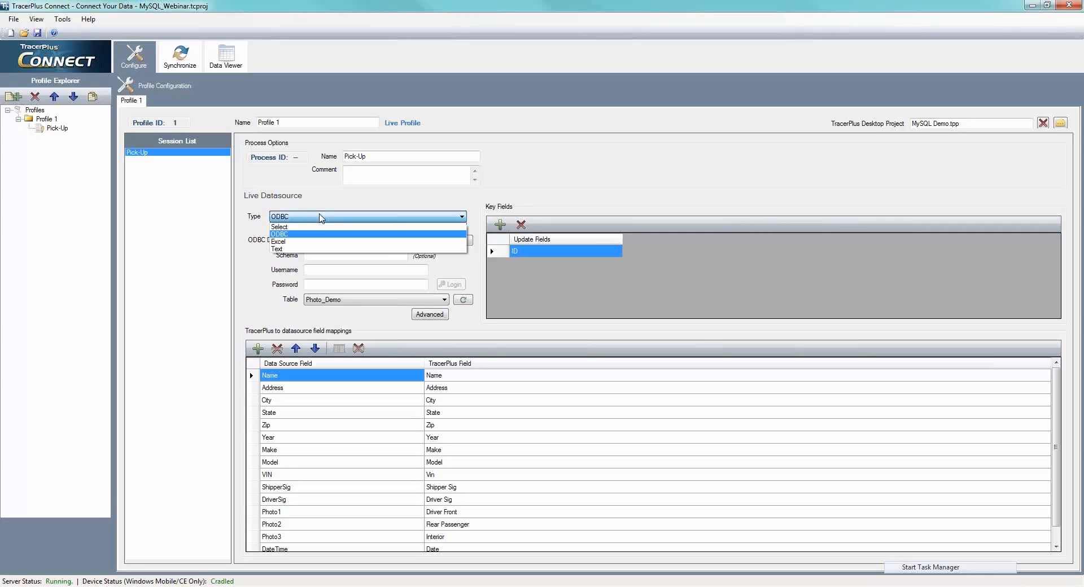
{"action": "left_click", "coordinate": [320, 218]}
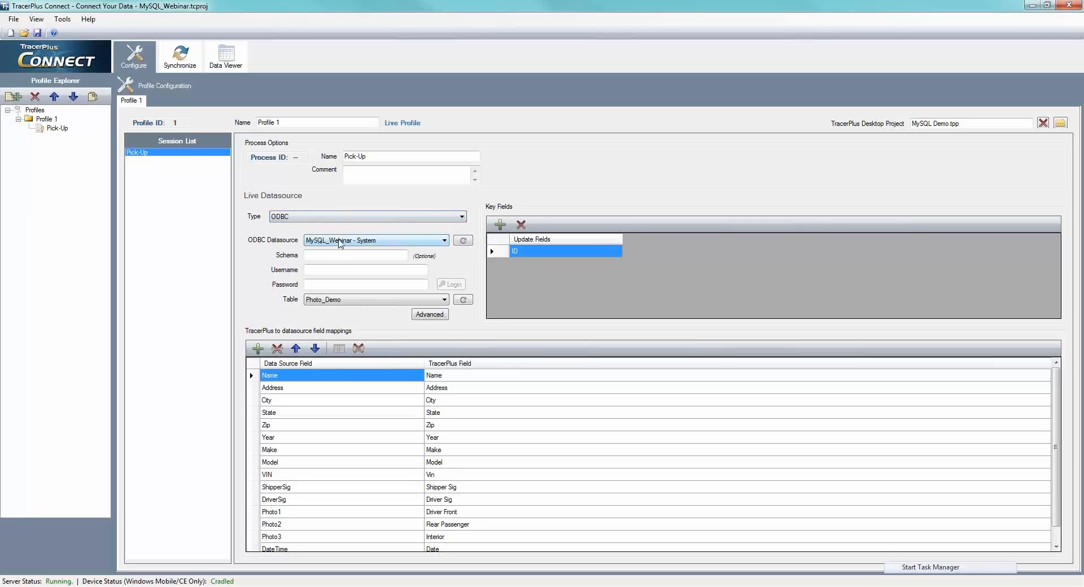
{"action": "left_click", "coordinate": [340, 242]}
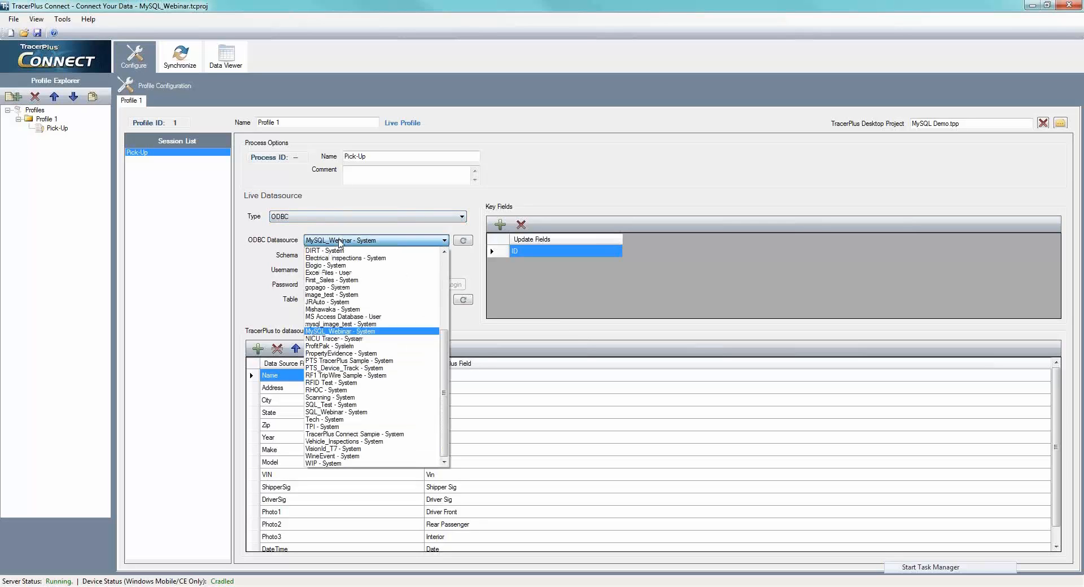
{"action": "left_click", "coordinate": [340, 242]}
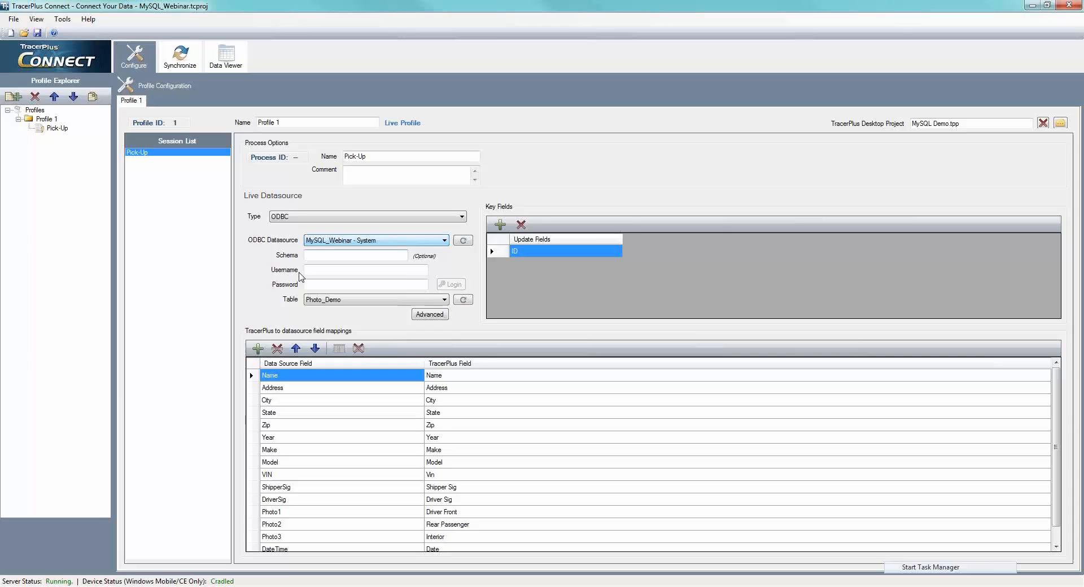
{"action": "left_click", "coordinate": [331, 302]}
{"action": "left_click", "coordinate": [330, 302]}
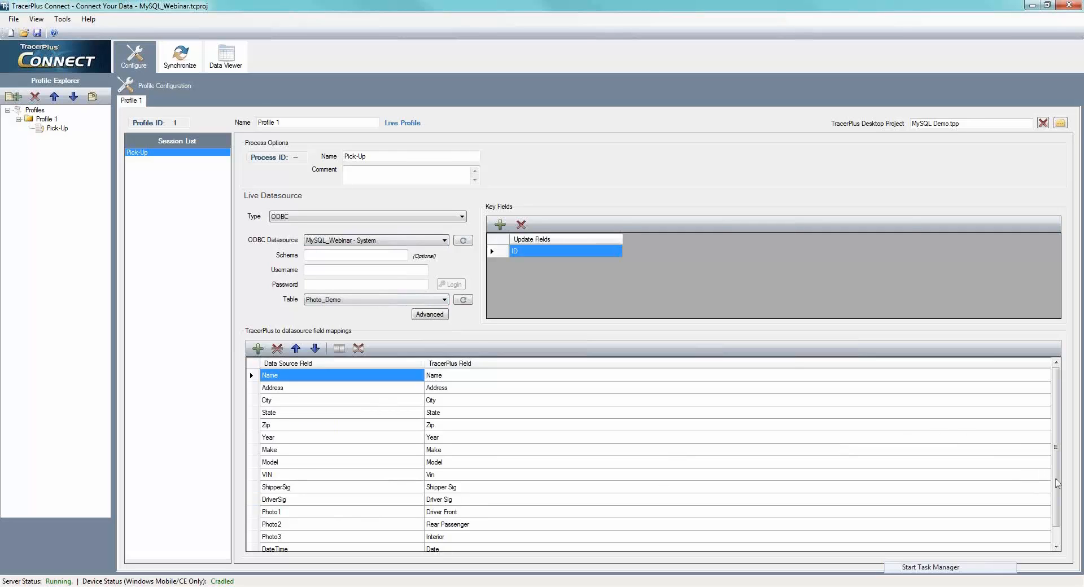
{"action": "left_click_drag", "start_coordinate": [1055, 482], "coordinate": [1056, 453]}
- View the Photo_Demo source data across its signature and photo columns, and return to the profile configuration
{"action": "left_click", "coordinate": [220, 62]}
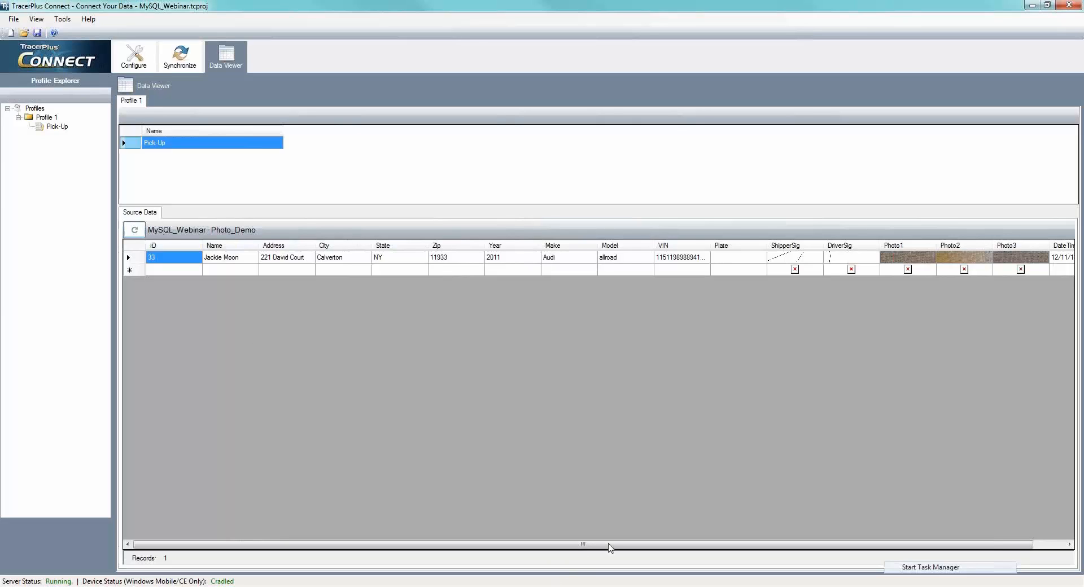
{"action": "left_click_drag", "start_coordinate": [609, 546], "coordinate": [721, 551]}
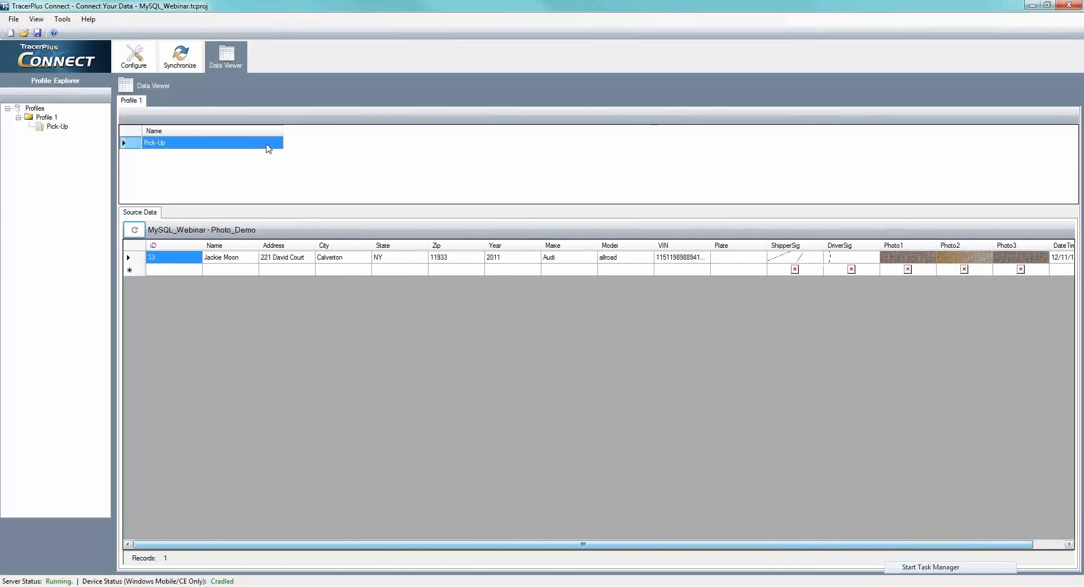
{"action": "left_click", "coordinate": [179, 57]}
{"action": "left_click", "coordinate": [134, 55]}
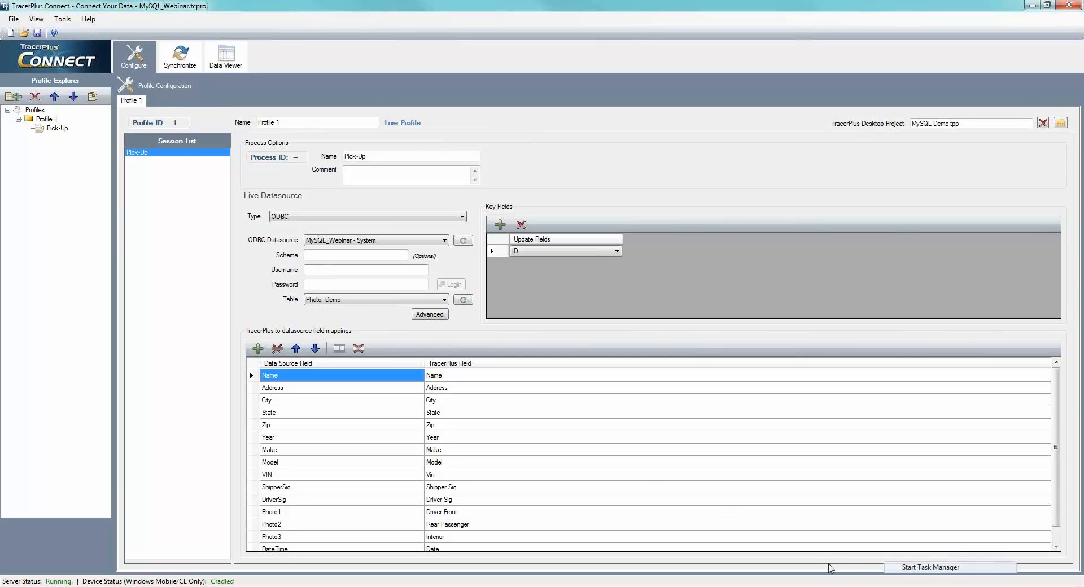
- Switch to TracerPlus Desktop and build and deploy the MySQL Demo project to the connected Windows Mobile device
{"action": "left_click", "coordinate": [849, 586]}
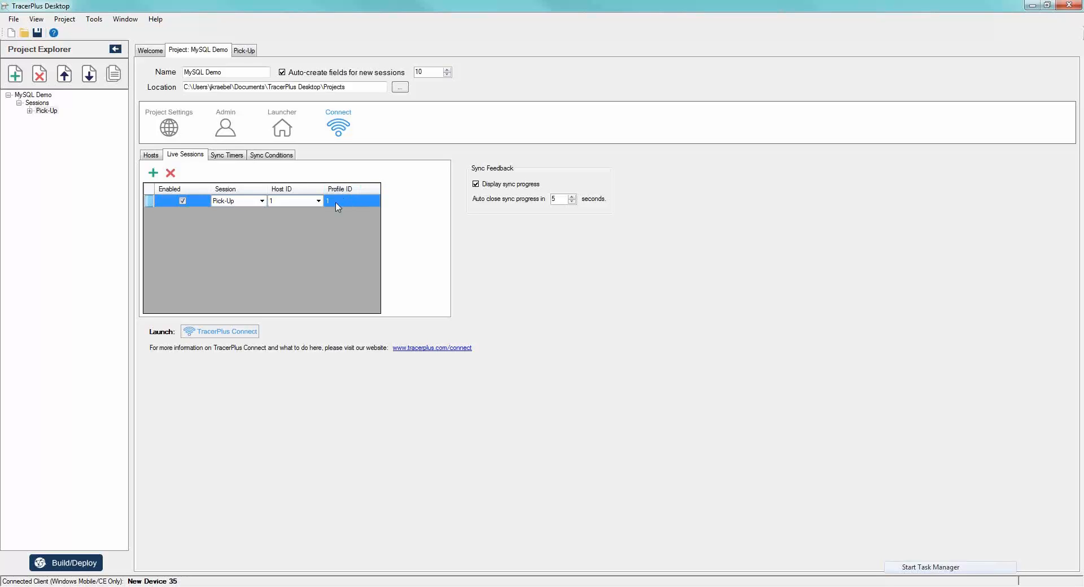
{"action": "left_click", "coordinate": [83, 564]}
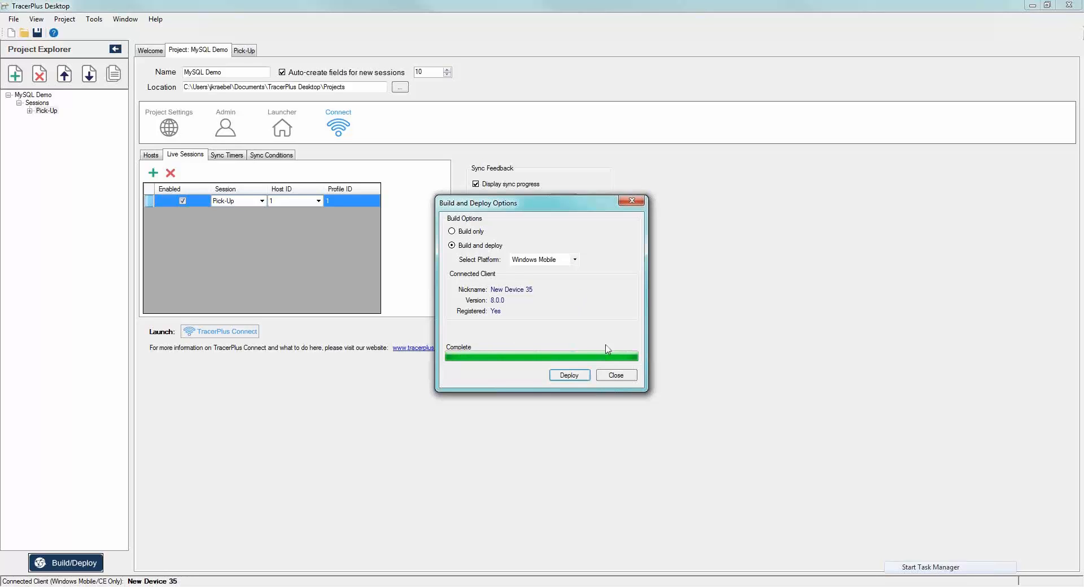
{"action": "left_click", "coordinate": [615, 374]}
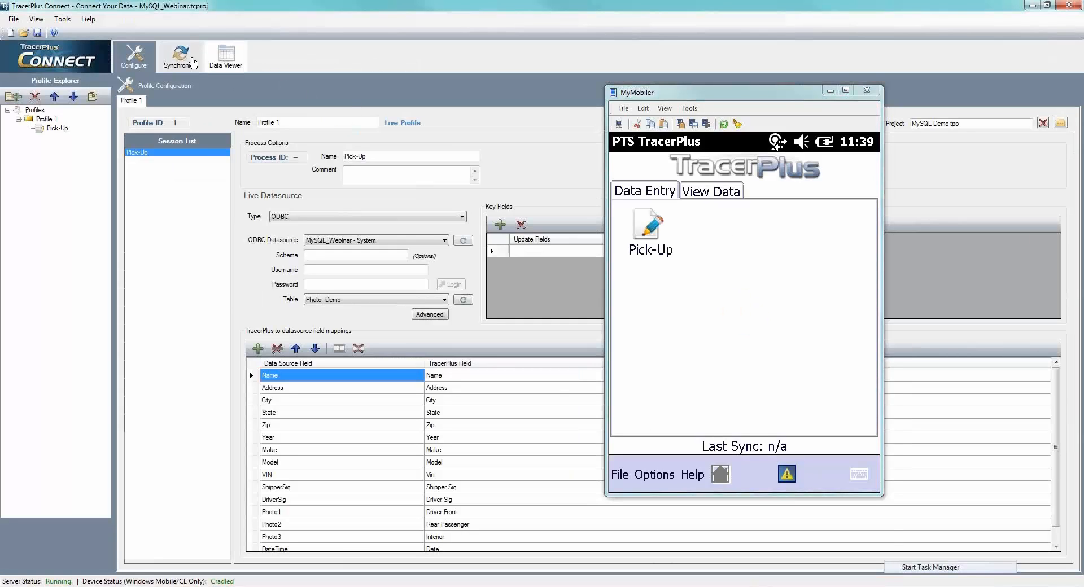
- Show TracerPlus Connect's sync activity and open the Pick-Up session on the mobile device in MyMobiler
{"action": "left_click", "coordinate": [192, 62]}
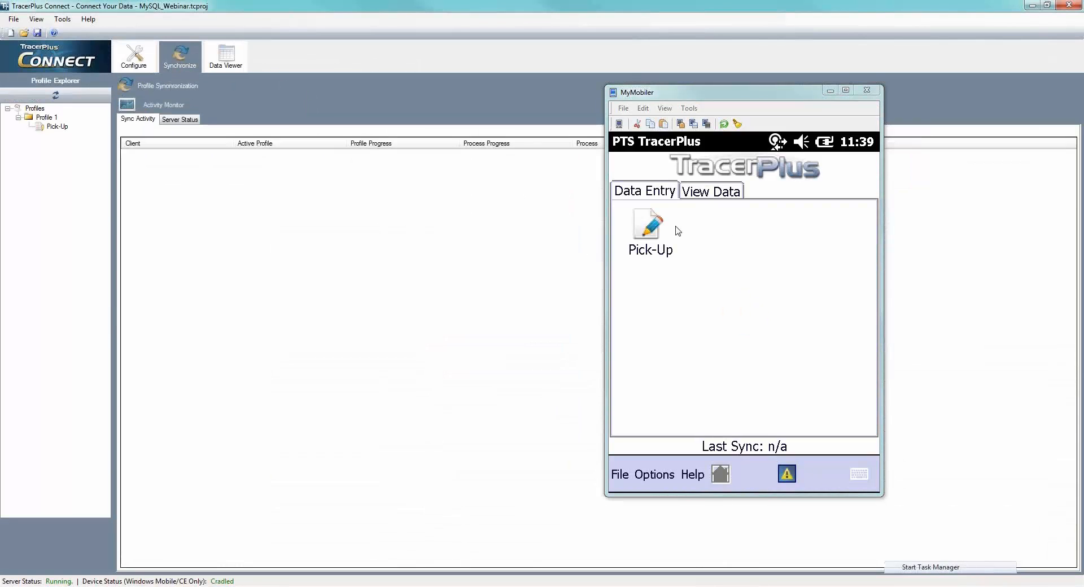
{"action": "left_click", "coordinate": [653, 229]}
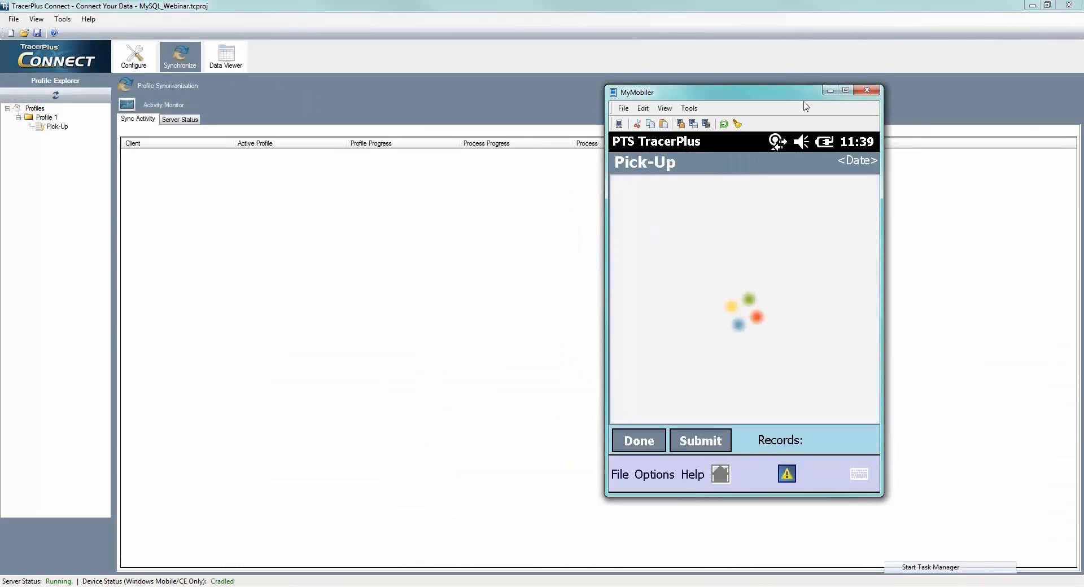
{"action": "left_click_drag", "start_coordinate": [775, 95], "coordinate": [610, 103]}
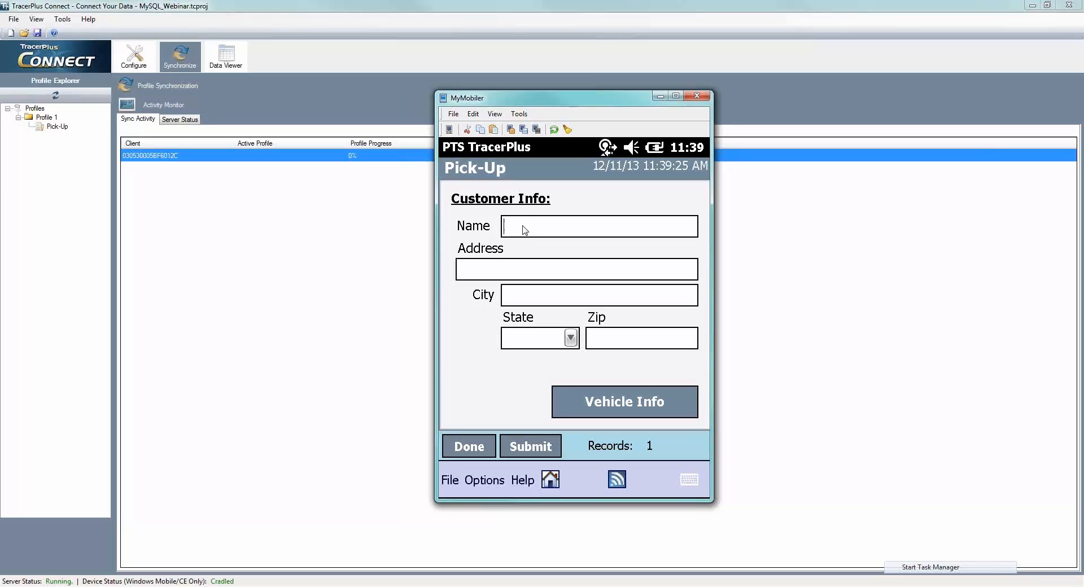
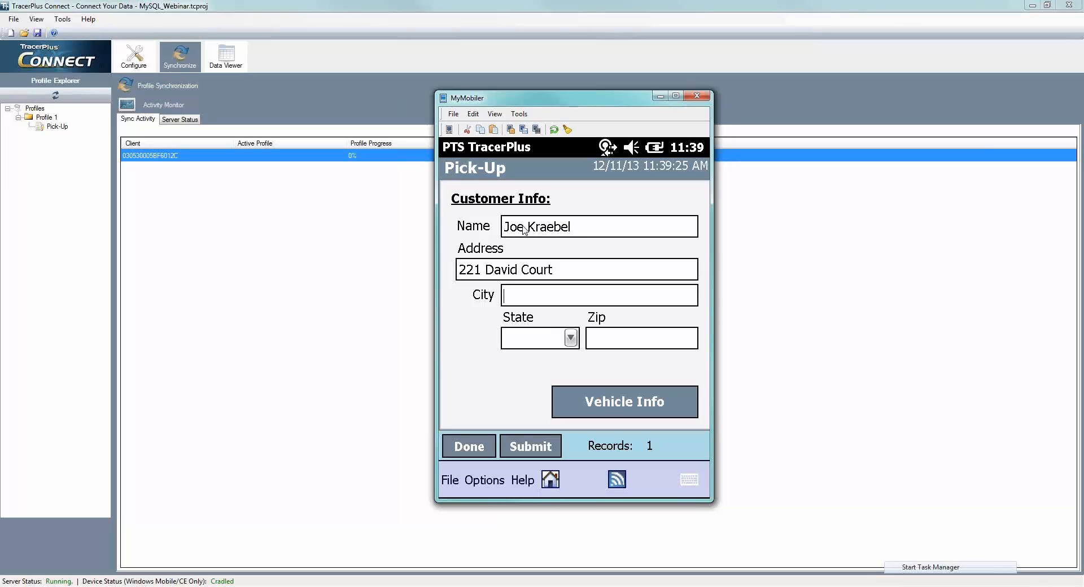
- Fill in the customer's full name, street address, city, state and zip code on the Pick-Up form
{"action": "type", "text": "Calverton"}
{"action": "key", "text": "Tab"}
{"action": "type", "text": "N"}
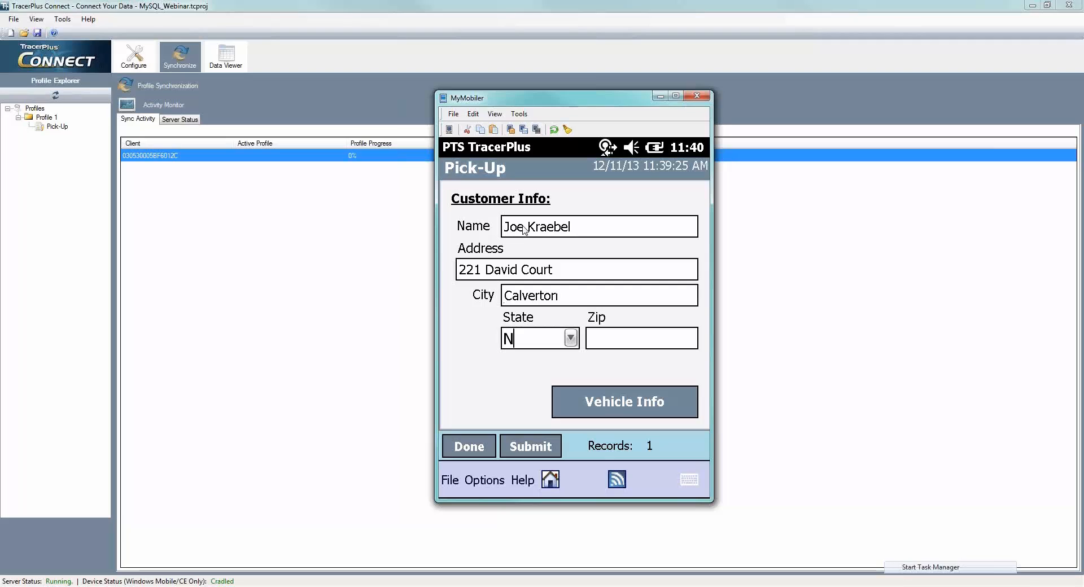
{"action": "left_click", "coordinate": [573, 338]}
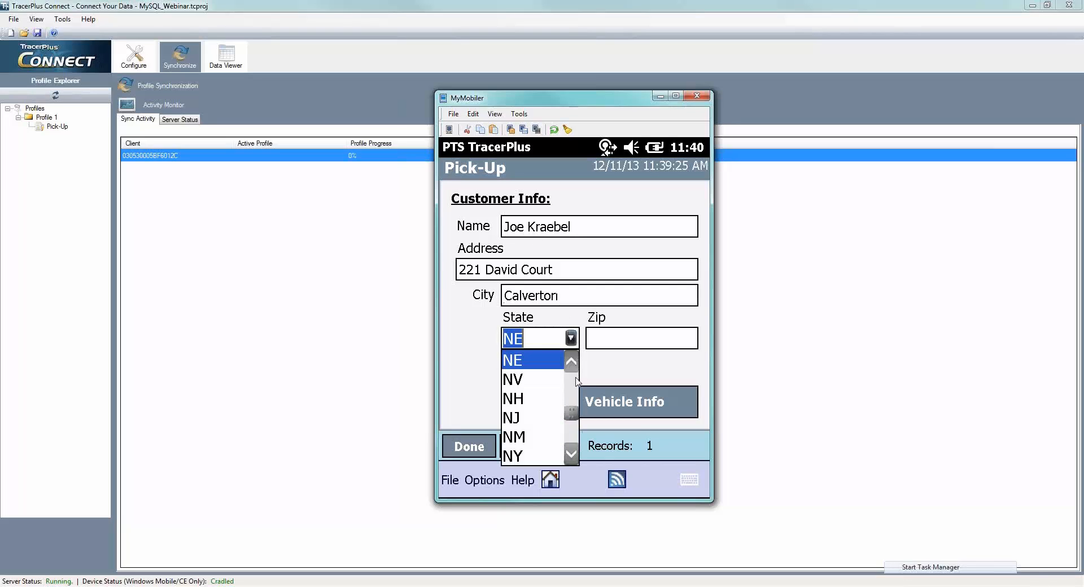
{"action": "left_click", "coordinate": [520, 456]}
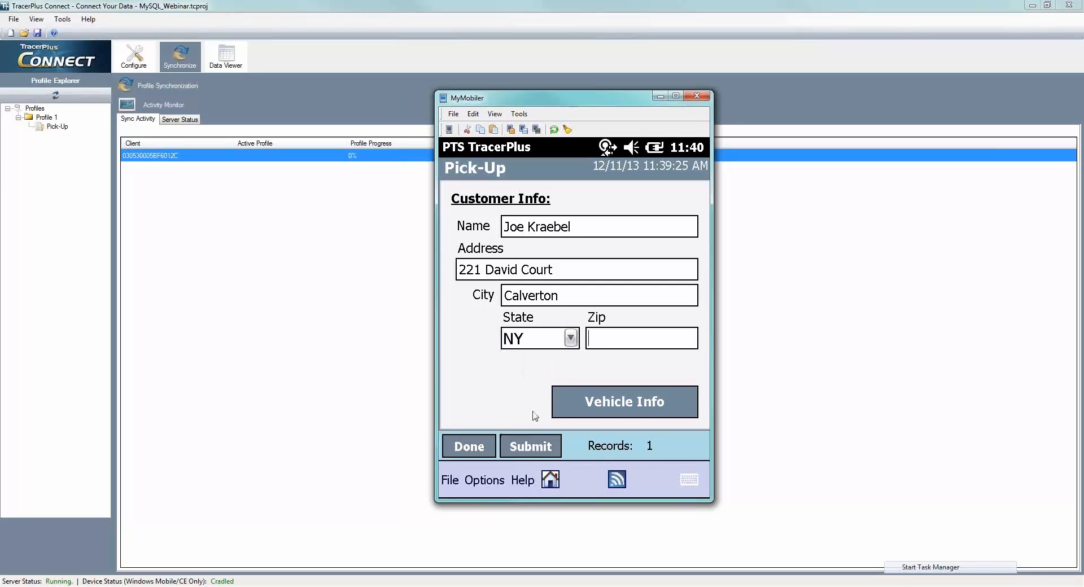
{"action": "key", "text": "Tab"}
{"action": "type", "text": "11933"}
- Go to the vehicle information page and set the year to 2011, make to Audi and model to A4
{"action": "left_click", "coordinate": [610, 408]}
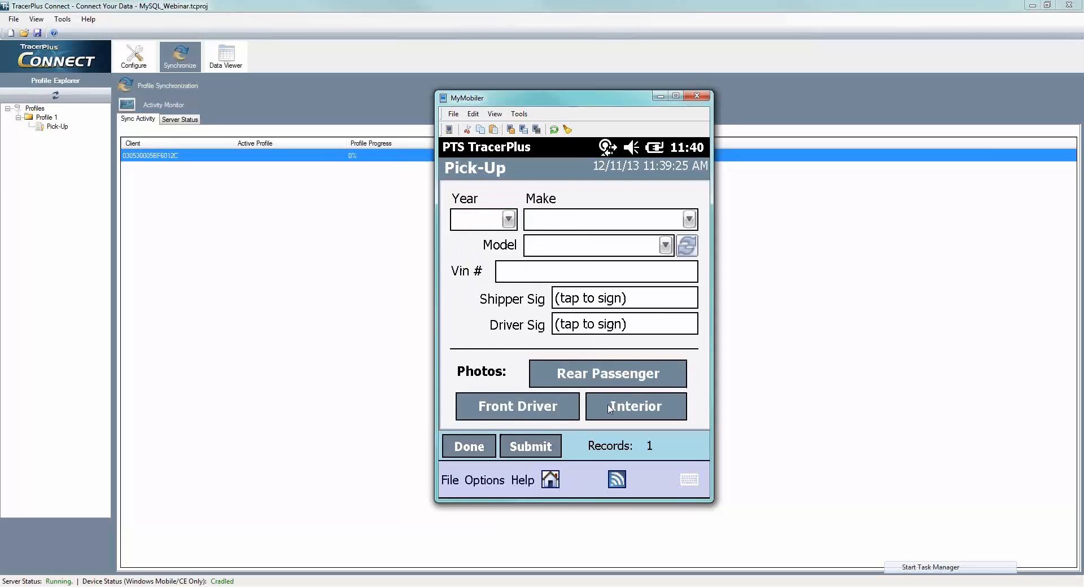
{"action": "left_click", "coordinate": [510, 224]}
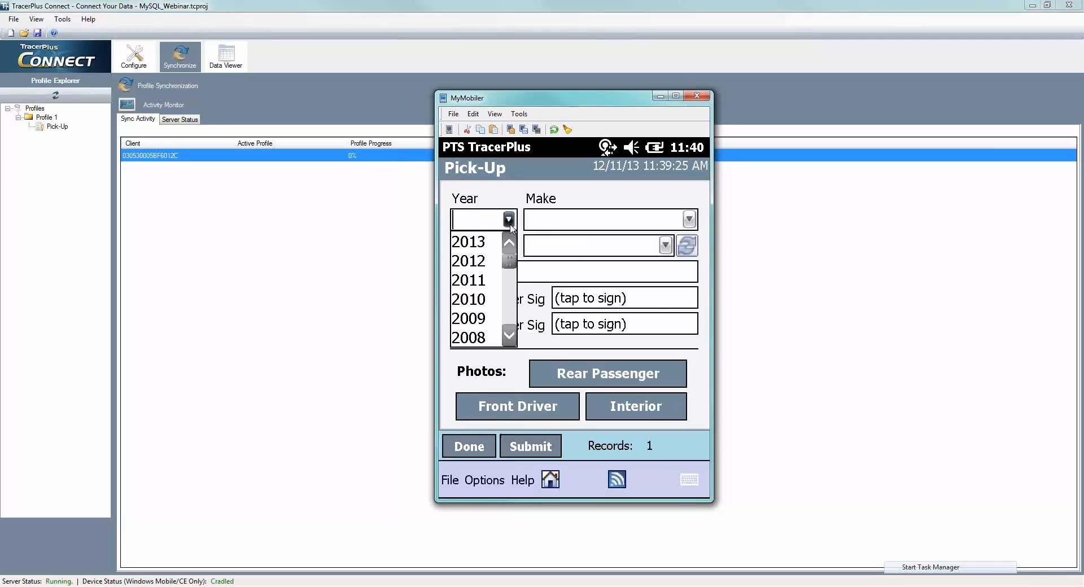
{"action": "left_click", "coordinate": [483, 278]}
{"action": "left_click", "coordinate": [689, 219]}
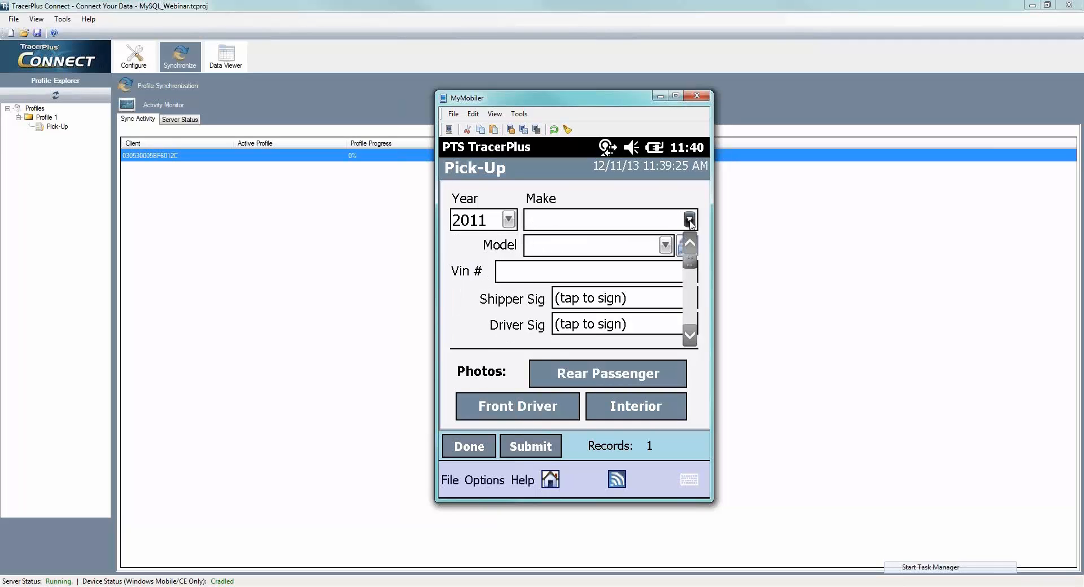
{"action": "left_click", "coordinate": [553, 244]}
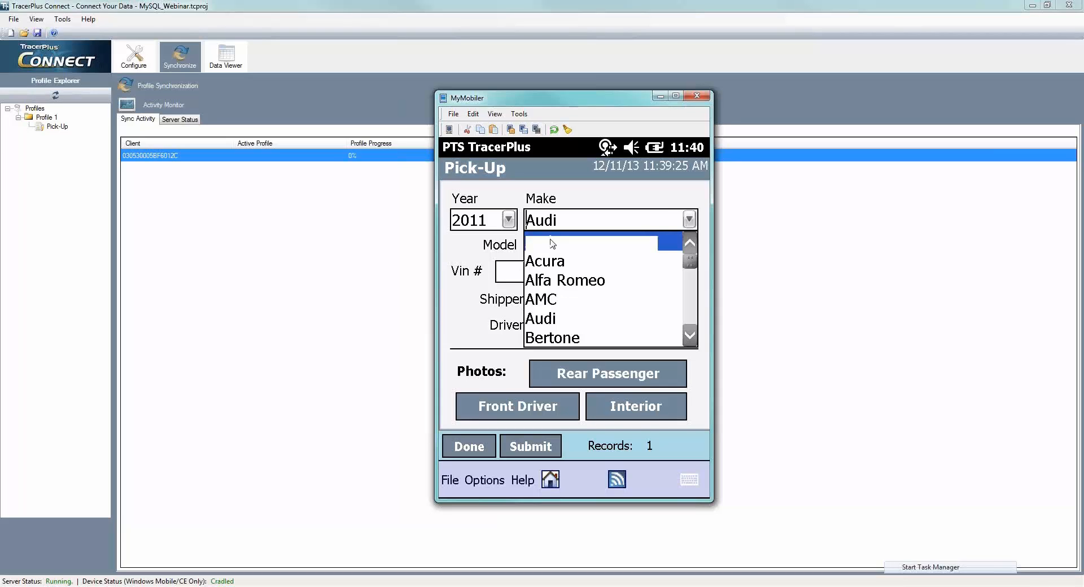
{"action": "left_click", "coordinate": [666, 245]}
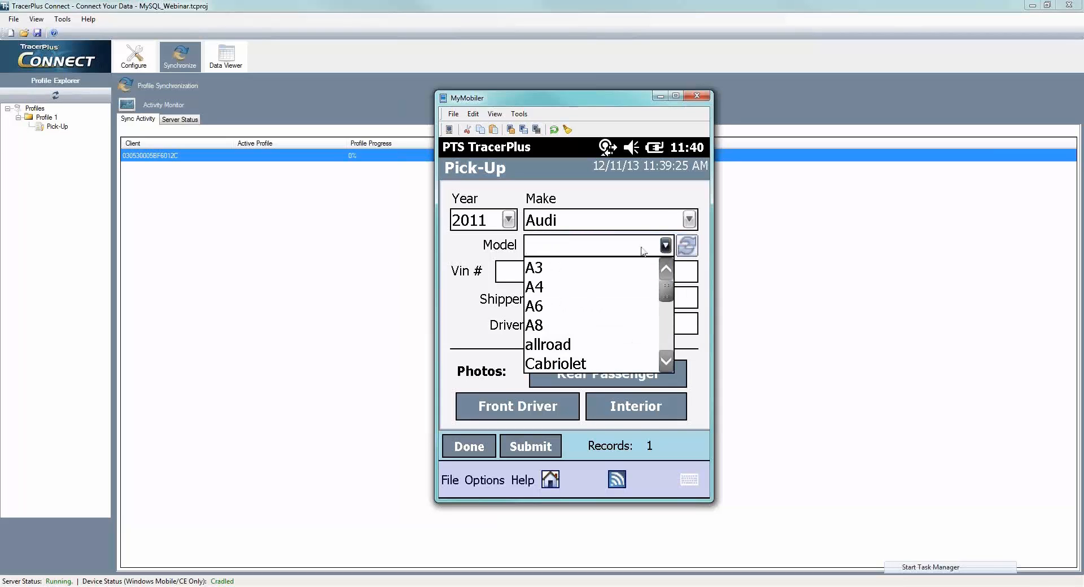
{"action": "left_click", "coordinate": [545, 289]}
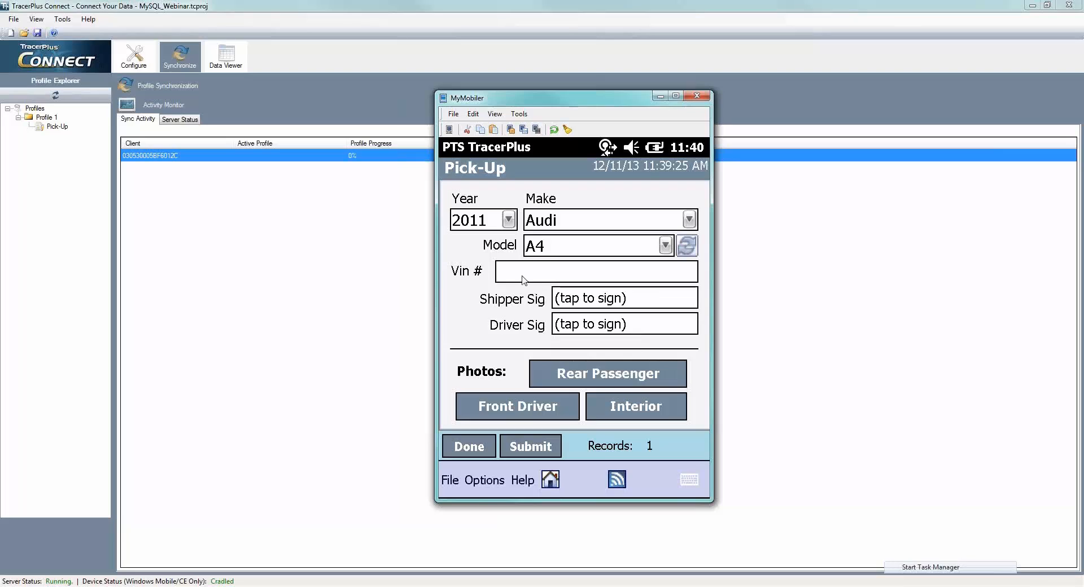
- Change the vehicle make to Bertone and compare its model choices with those for Audi
{"action": "left_click", "coordinate": [666, 247]}
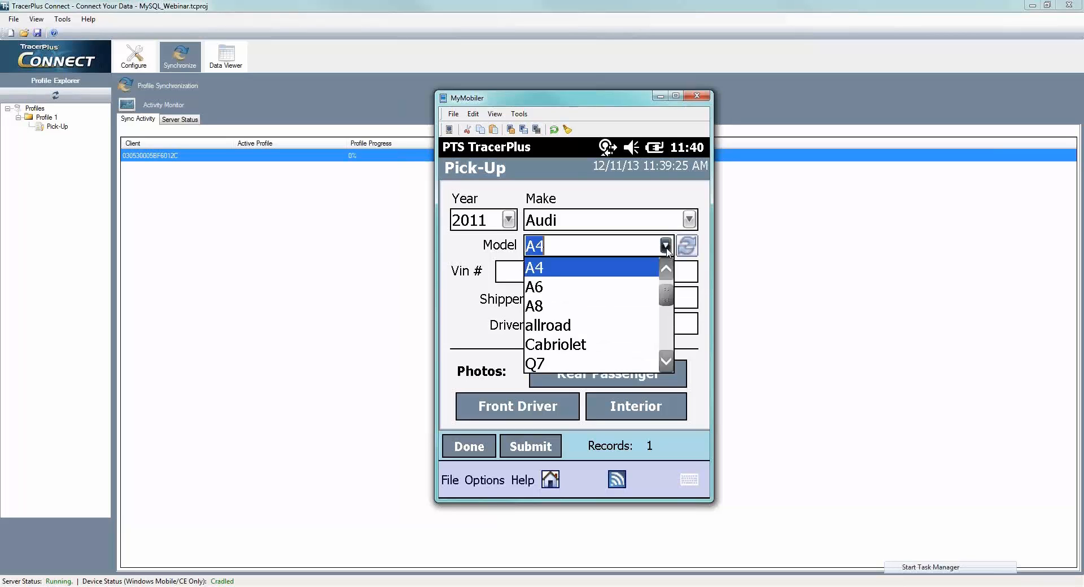
{"action": "left_click", "coordinate": [667, 248]}
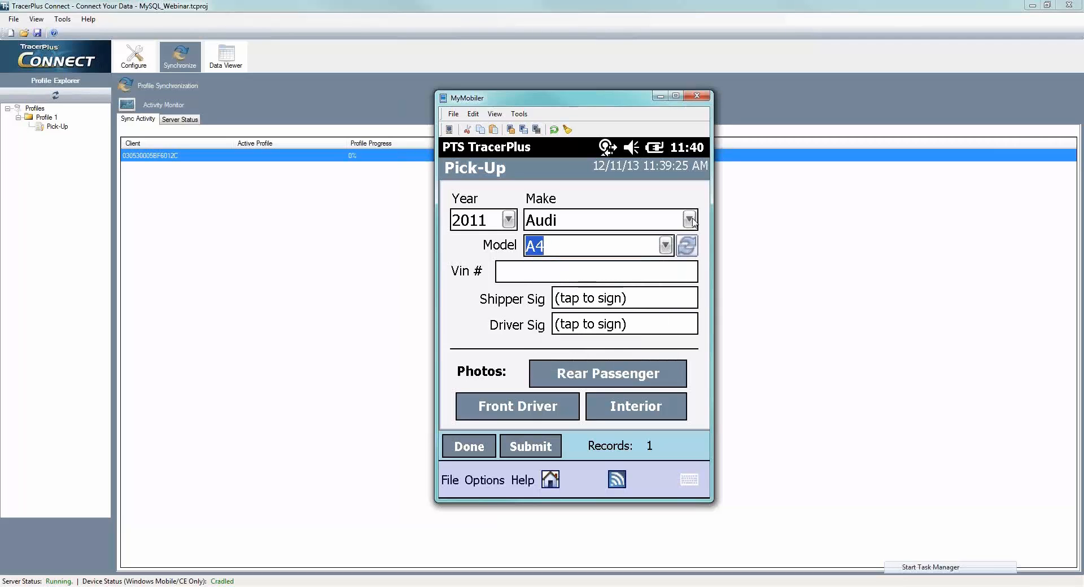
{"action": "left_click", "coordinate": [692, 219]}
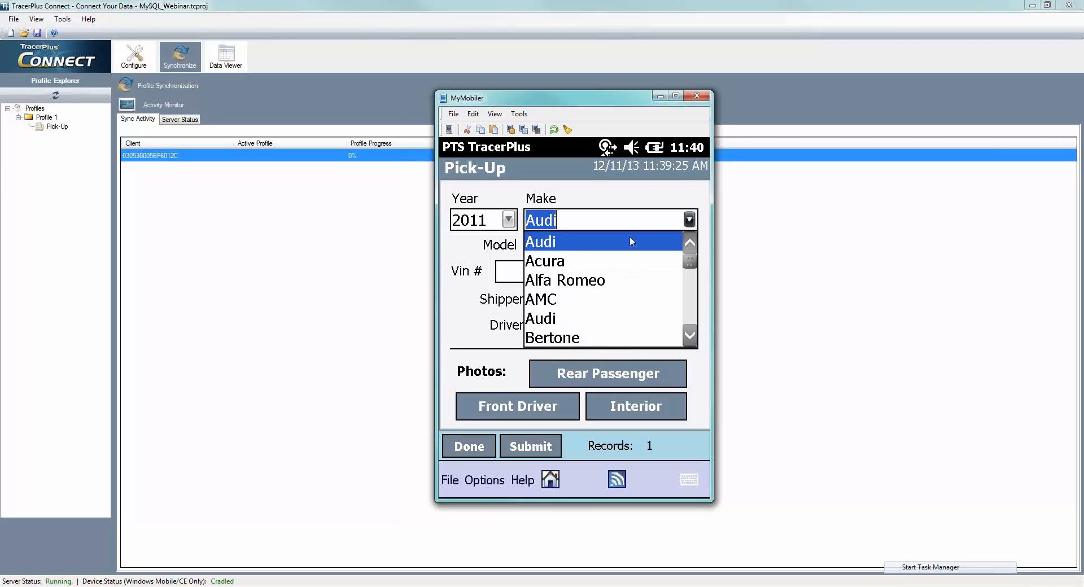
{"action": "left_click", "coordinate": [541, 338]}
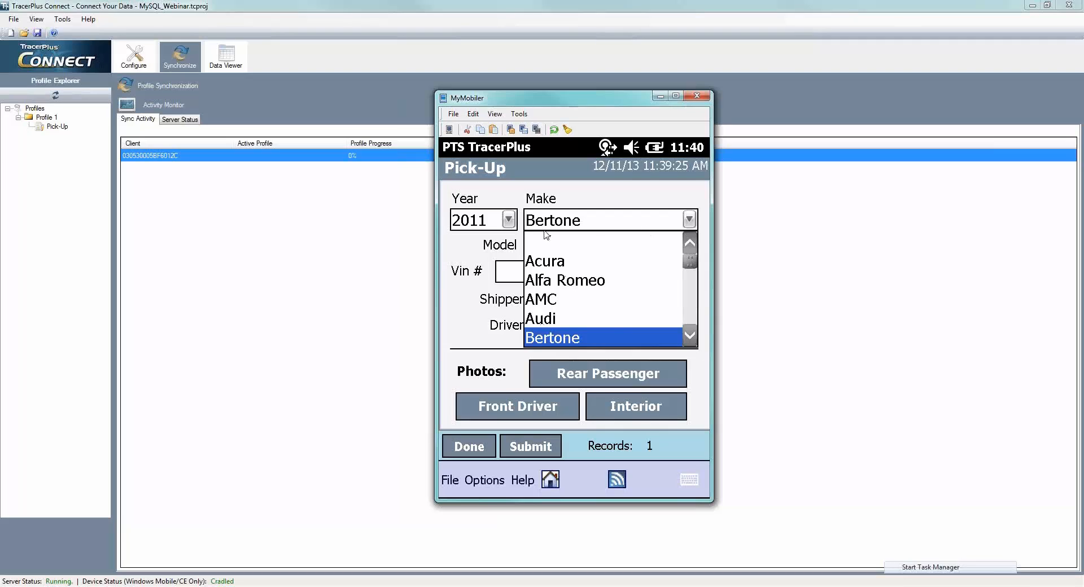
{"action": "left_click", "coordinate": [670, 250]}
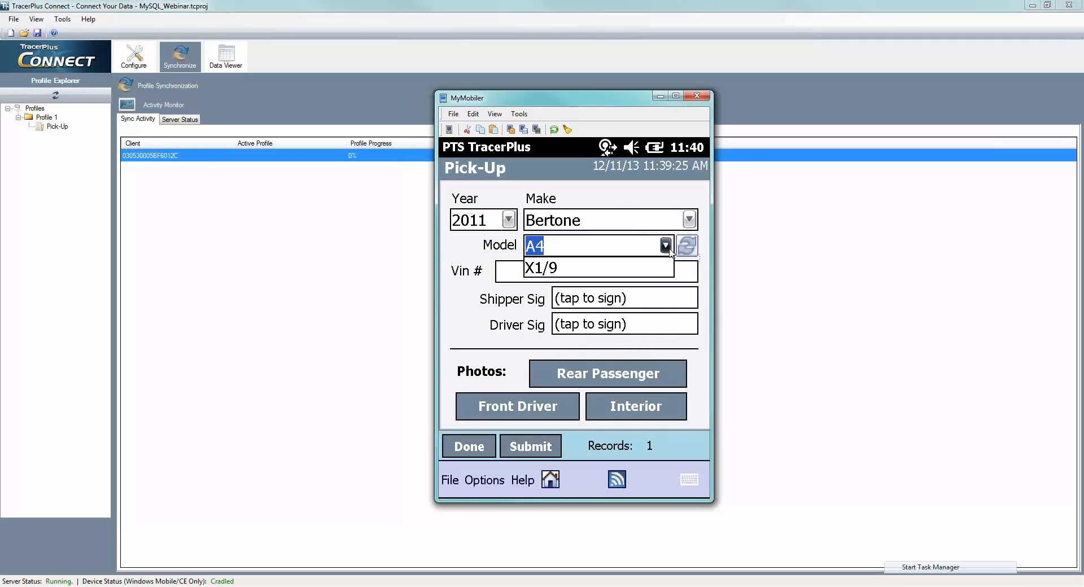
- Change the vehicle make to BMW and look through its model choices
{"action": "left_click", "coordinate": [687, 222]}
{"action": "left_click", "coordinate": [686, 222]}
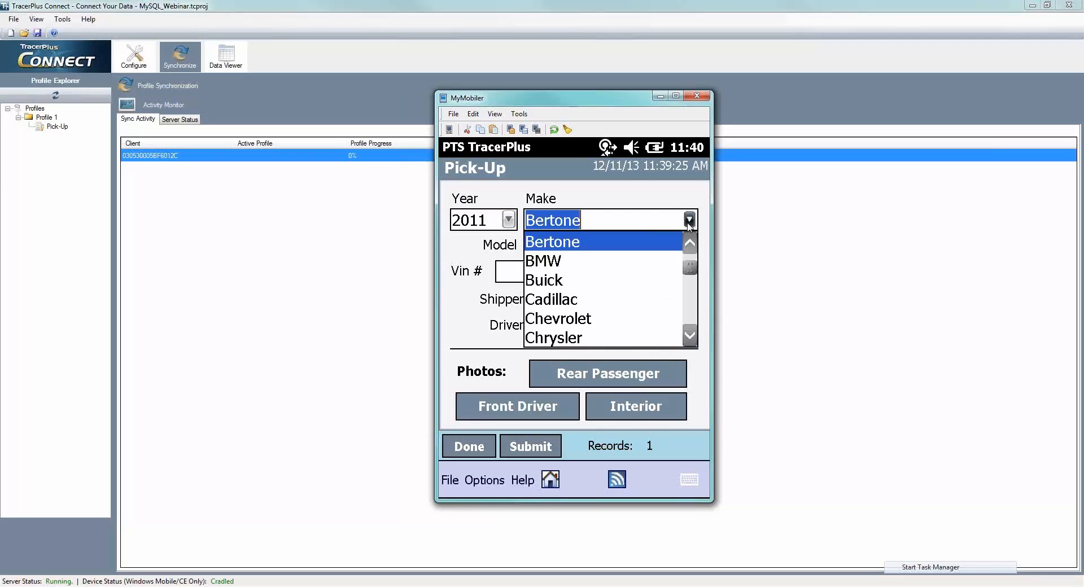
{"action": "left_click", "coordinate": [554, 262]}
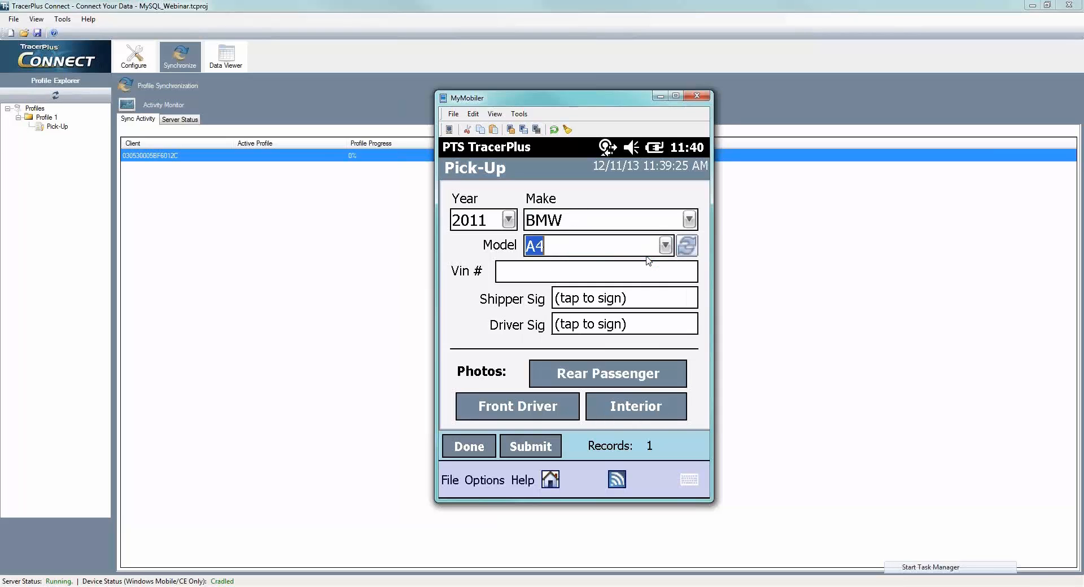
{"action": "left_click", "coordinate": [665, 248]}
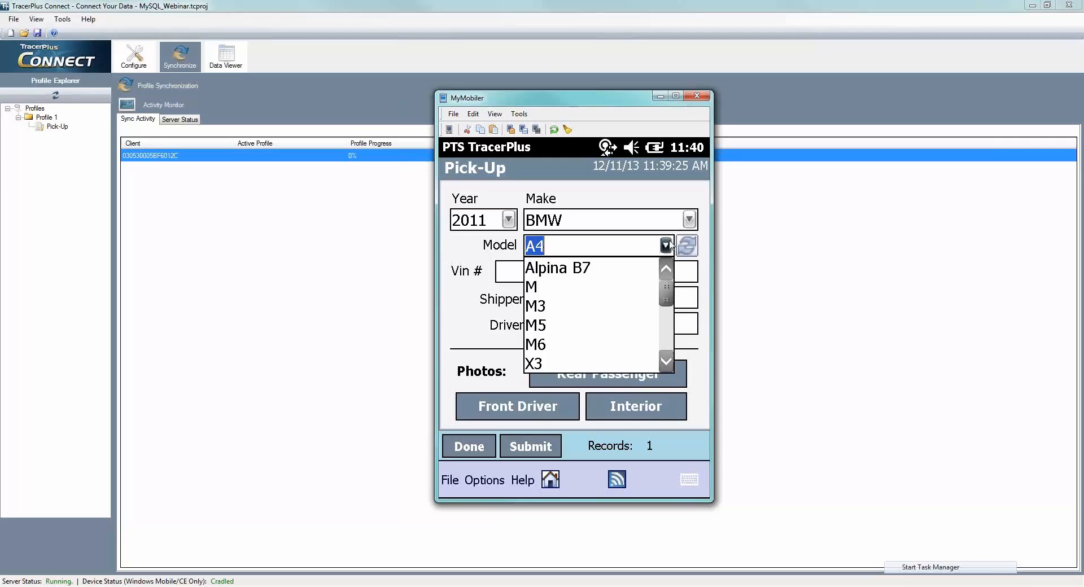
{"action": "mouse_move", "coordinate": [662, 294]}
{"action": "left_mouse_down"}
{"action": "mouse_move", "coordinate": [659, 351]}
{"action": "mouse_move", "coordinate": [667, 282]}
{"action": "left_mouse_up"}
- Set the vehicle make back to Audi and choose the A6 model
{"action": "left_click", "coordinate": [690, 220]}
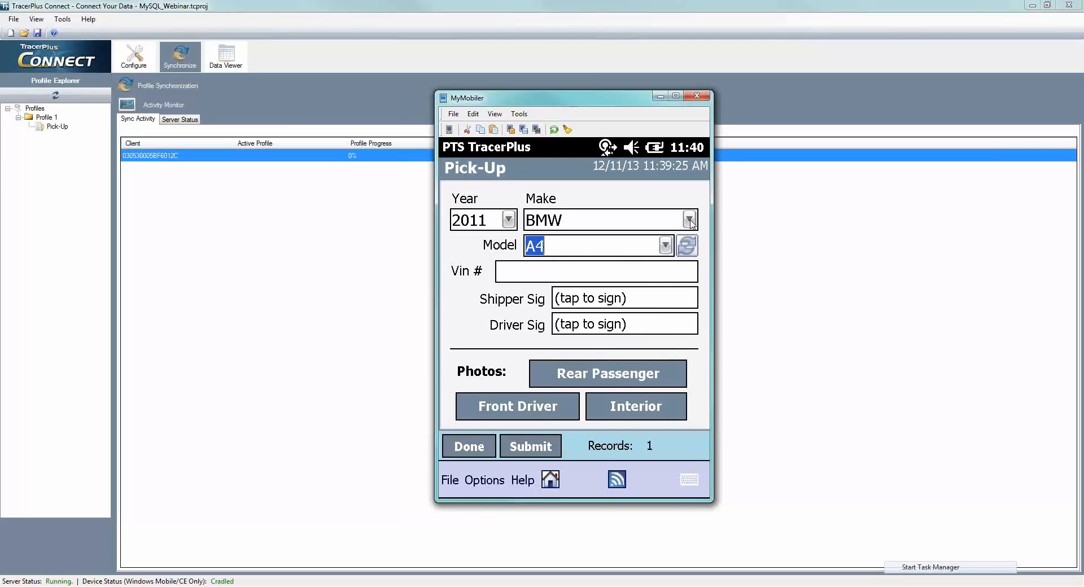
{"action": "left_click", "coordinate": [690, 220]}
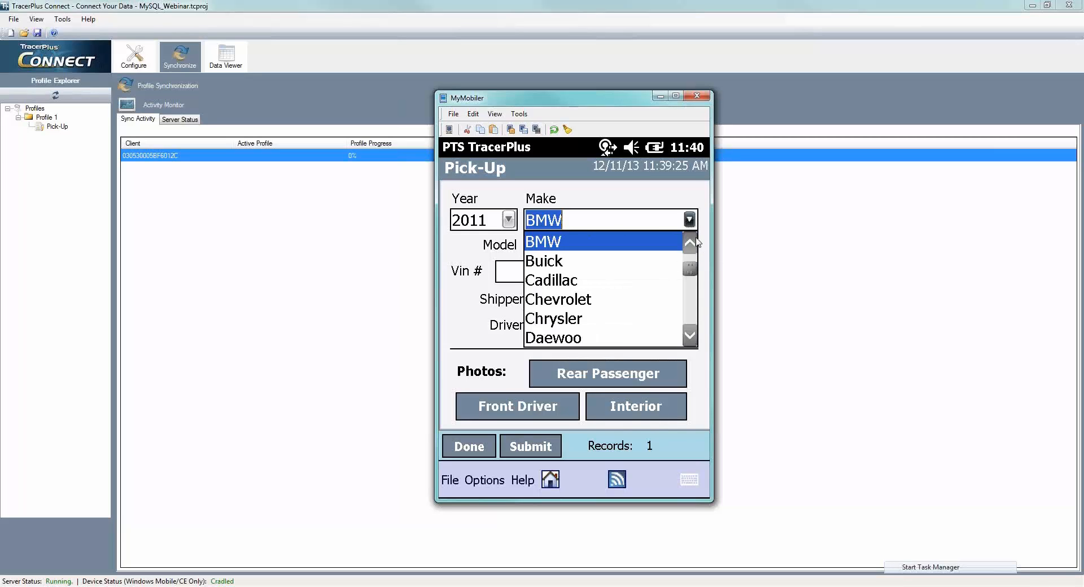
{"action": "left_click", "coordinate": [690, 242]}
{"action": "left_click", "coordinate": [694, 243]}
{"action": "left_click", "coordinate": [542, 243]}
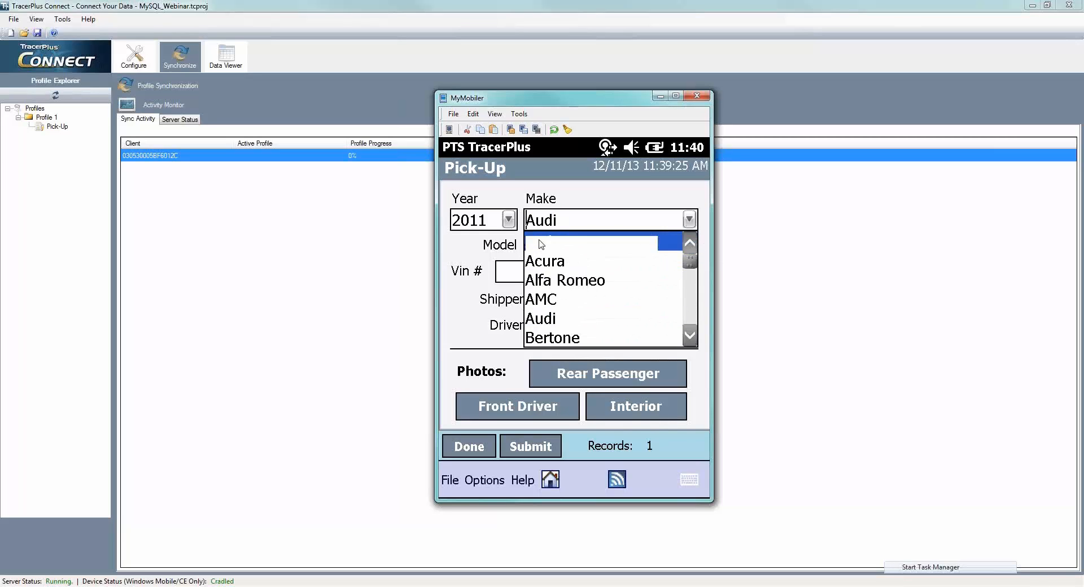
{"action": "left_click", "coordinate": [666, 247]}
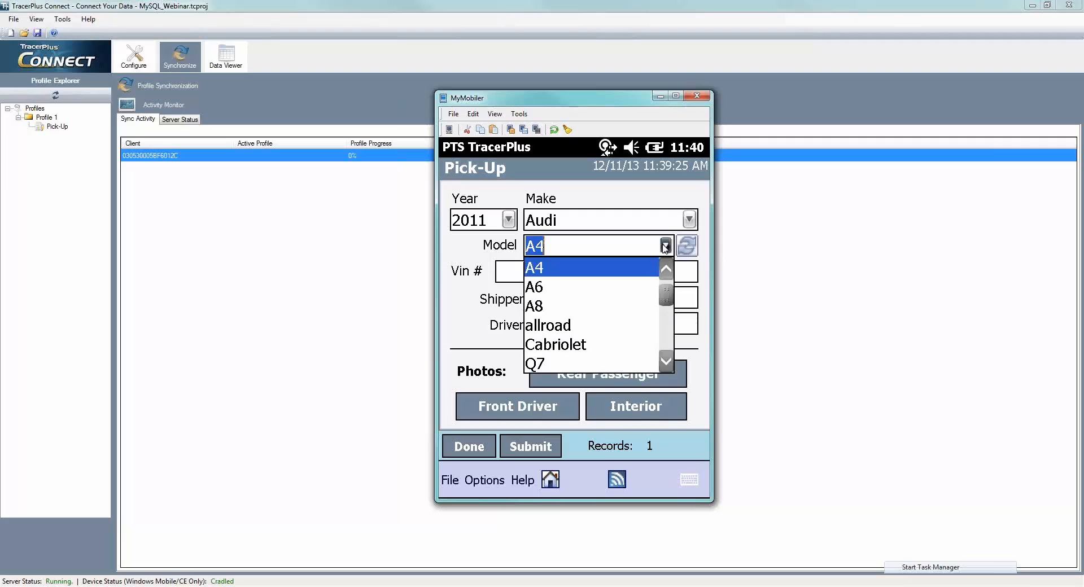
{"action": "left_click", "coordinate": [535, 290]}
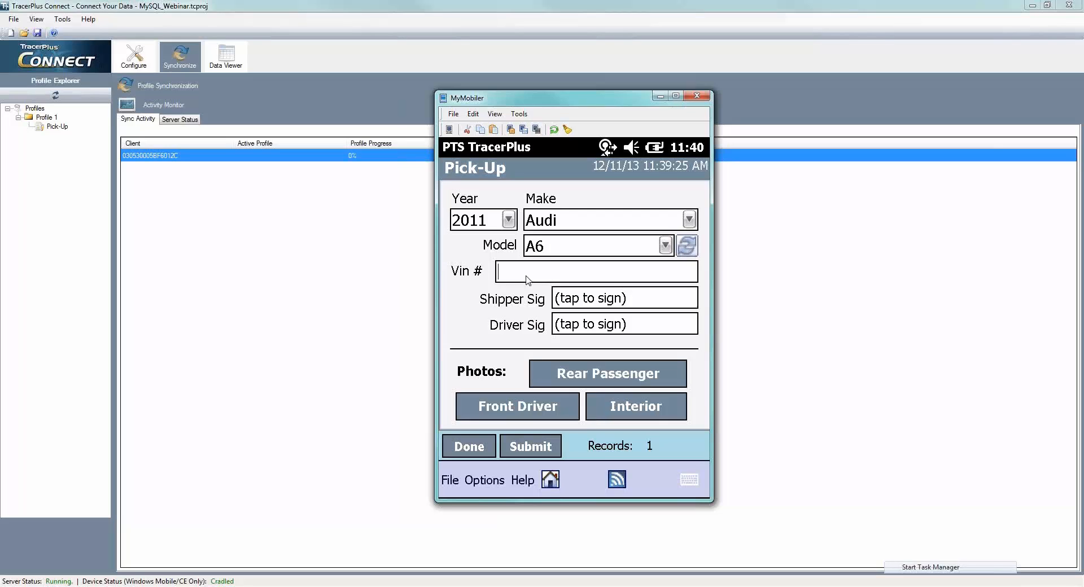
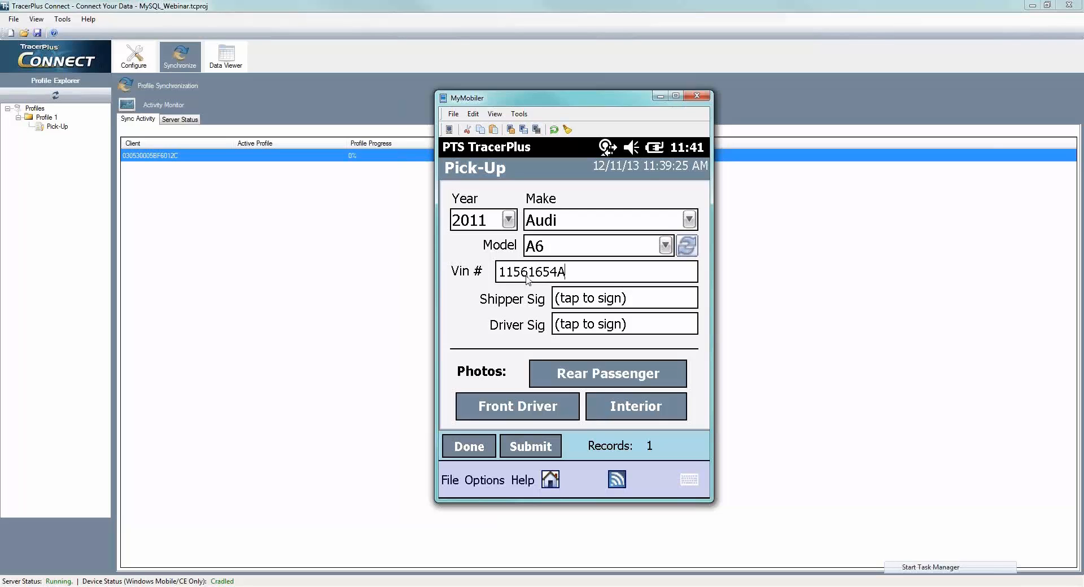
- Enter the vehicle's VIN on the Pick-Up form
{"action": "key", "text": "Return"}
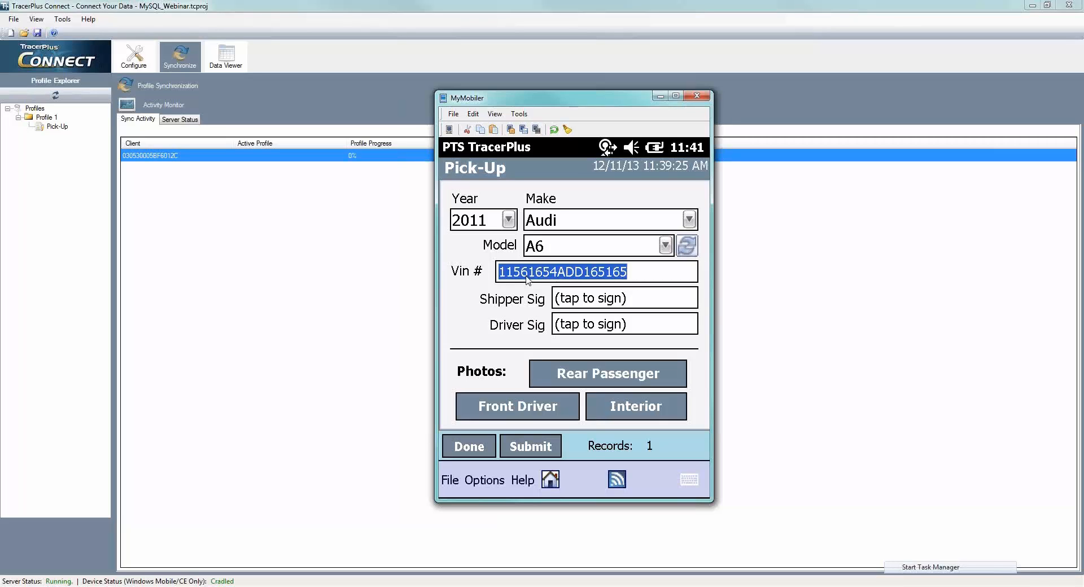
- Capture the shipper's and the driver's signatures on the Pick-Up form
{"action": "left_click", "coordinate": [573, 305]}
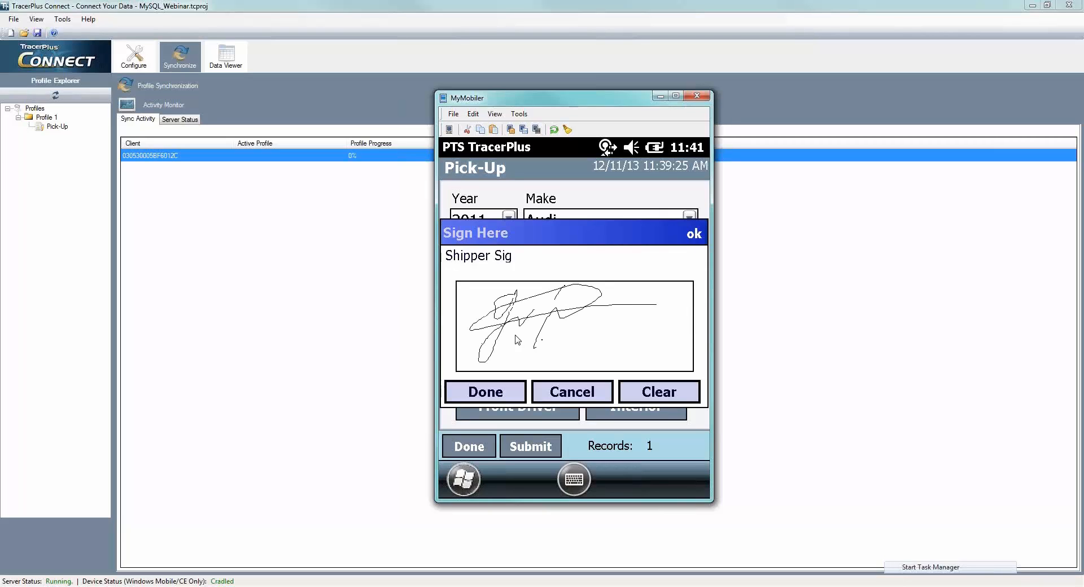
{"action": "left_click", "coordinate": [497, 396]}
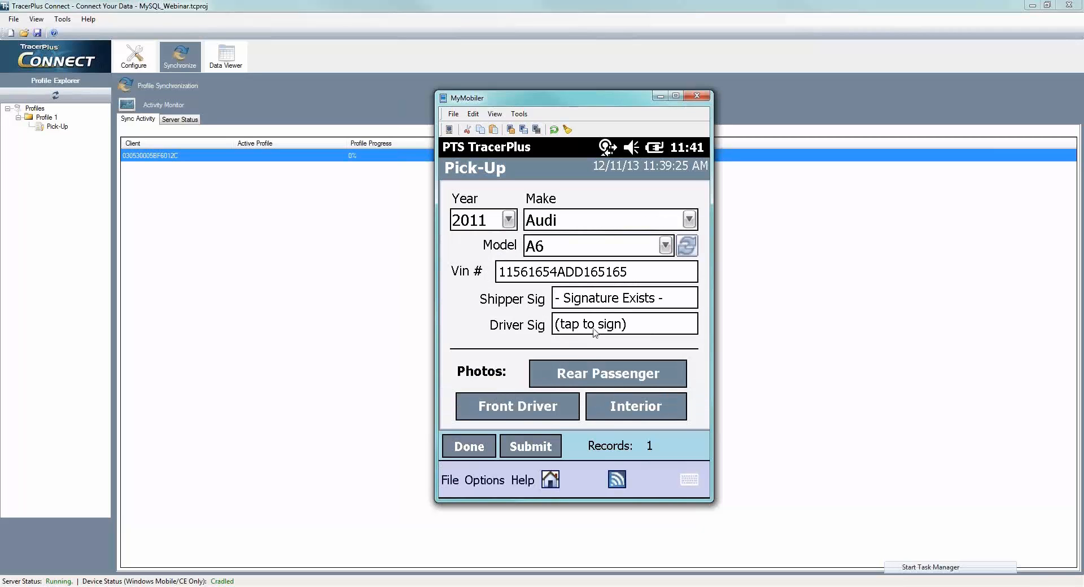
{"action": "left_click", "coordinate": [595, 332]}
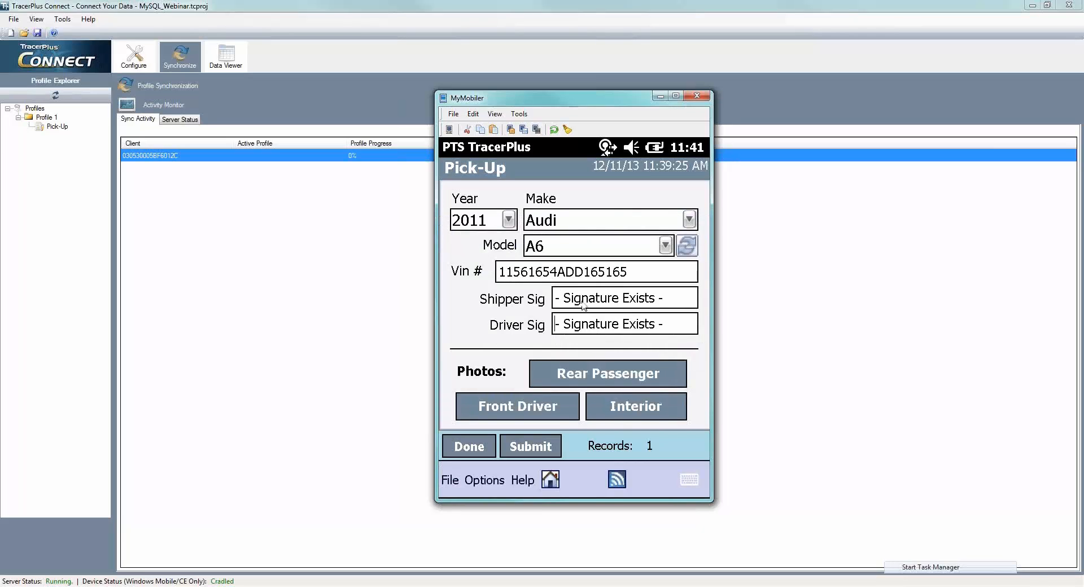
- Take the Rear Passenger photo with the device camera and accept it into the Pick-Up record
{"action": "left_click", "coordinate": [579, 380]}
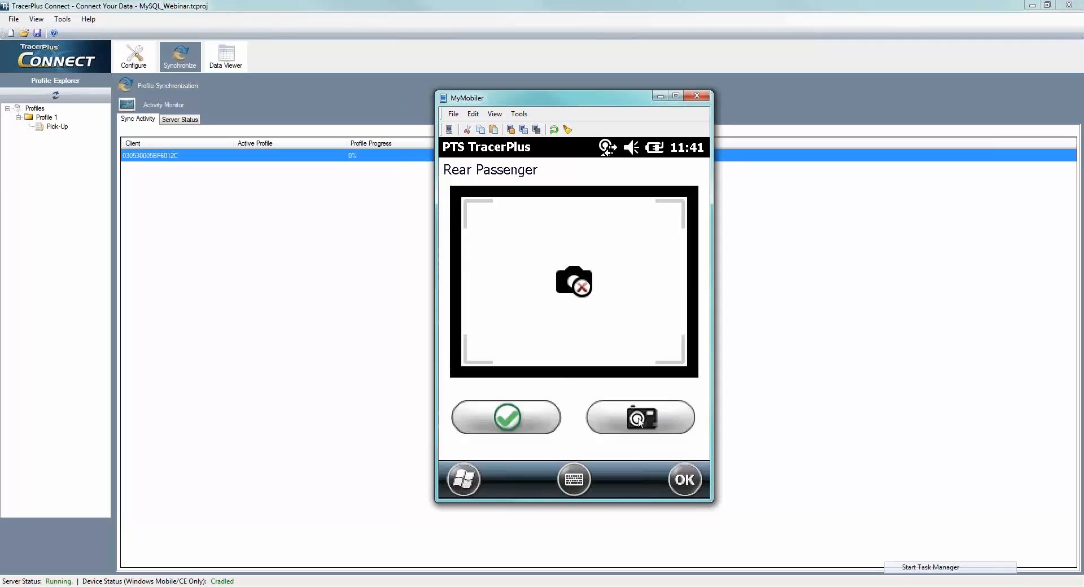
{"action": "left_click", "coordinate": [641, 419]}
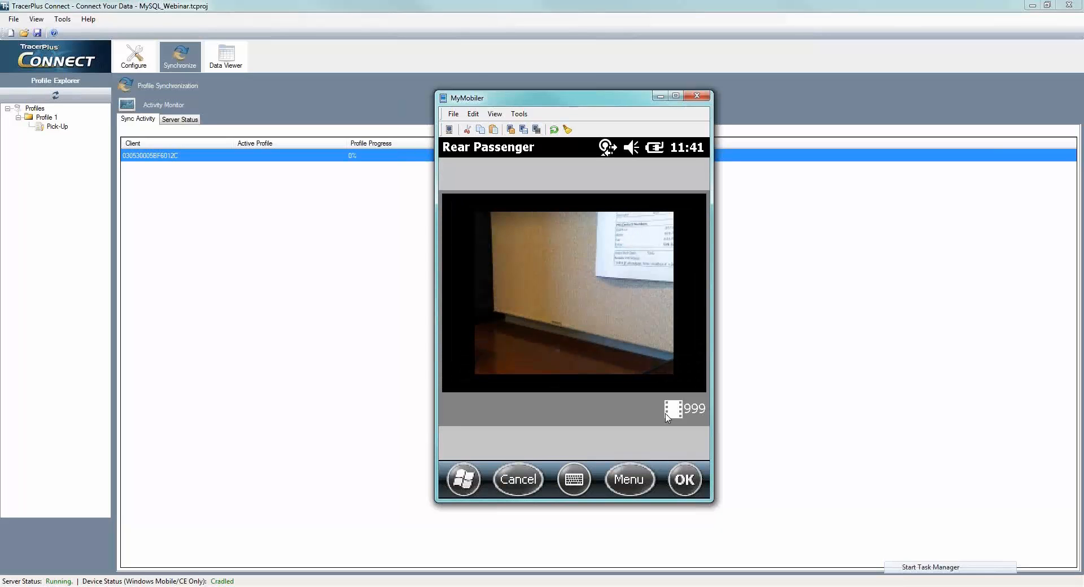
{"action": "key", "text": "Return"}
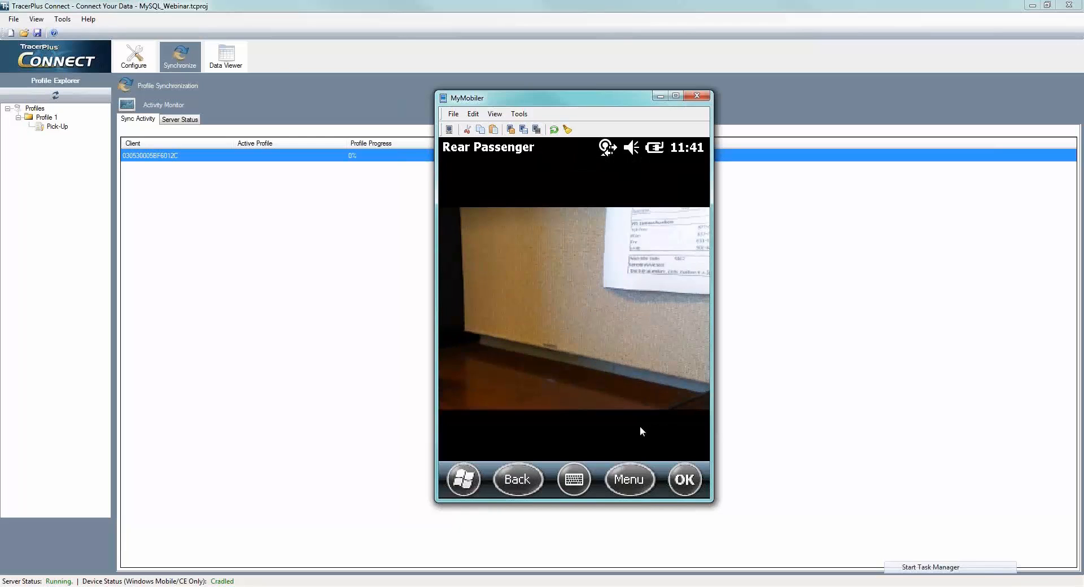
{"action": "left_click", "coordinate": [682, 480]}
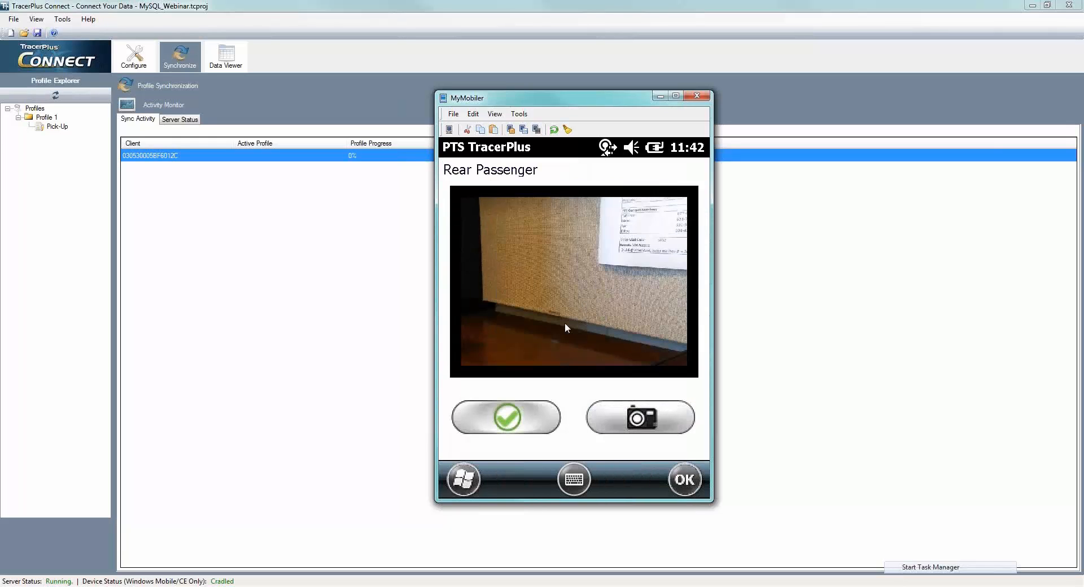
{"action": "left_click", "coordinate": [516, 406]}
- Take the Front Driver photo with the device camera and accept it into the record
{"action": "left_click", "coordinate": [536, 415]}
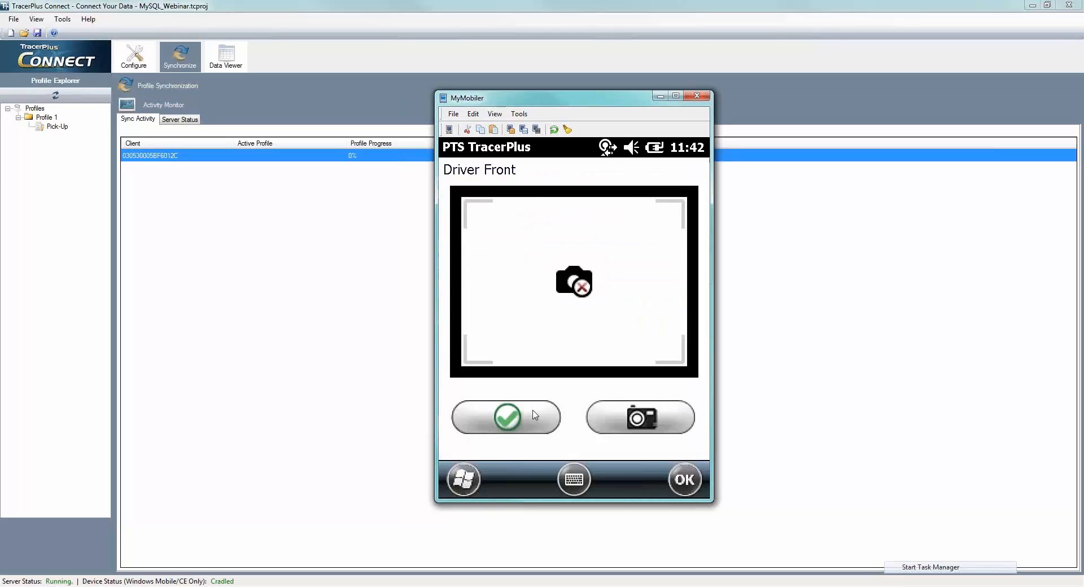
{"action": "left_click", "coordinate": [631, 424]}
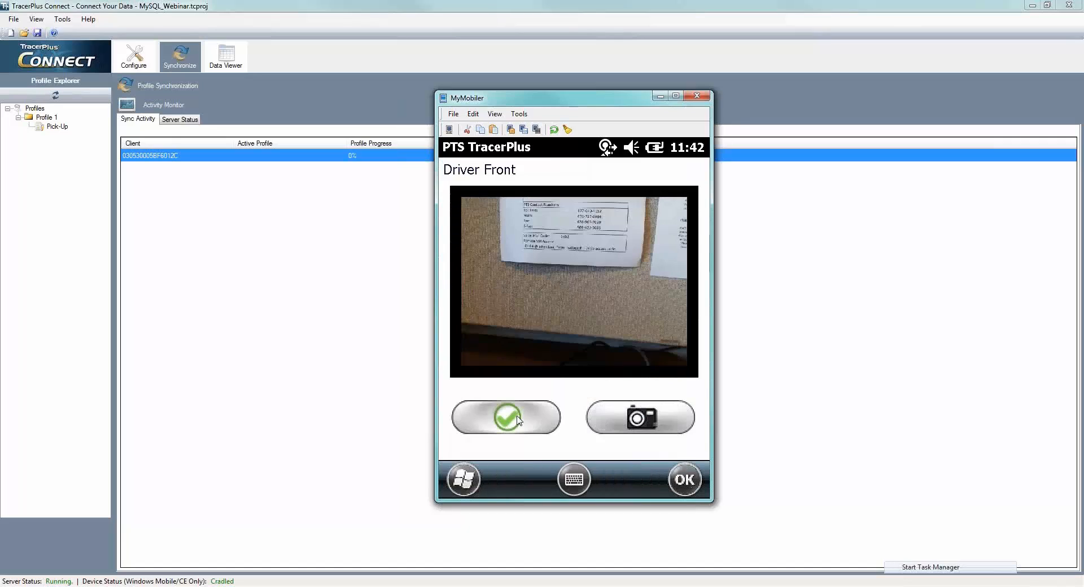
{"action": "left_click", "coordinate": [517, 420]}
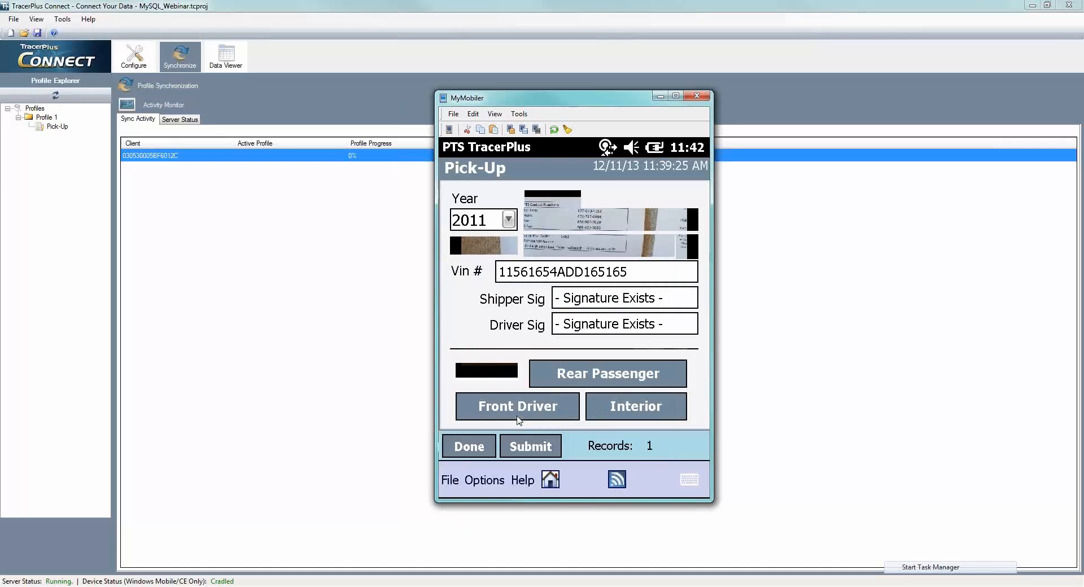
- Capture the vehicle's Interior photo with the device camera
{"action": "left_click", "coordinate": [628, 415]}
{"action": "left_click", "coordinate": [628, 416]}
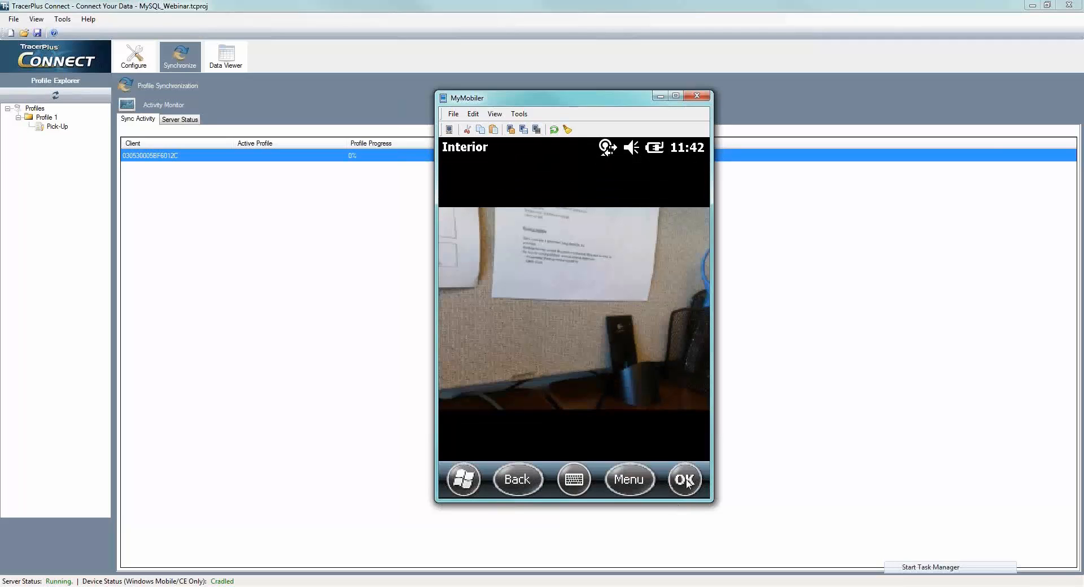
- Show Chrome's PlyCar Inspection Demo page beside MyMobiler, and submit the Pick-Up record with the interior photo accepted
{"action": "left_click", "coordinate": [246, 582]}
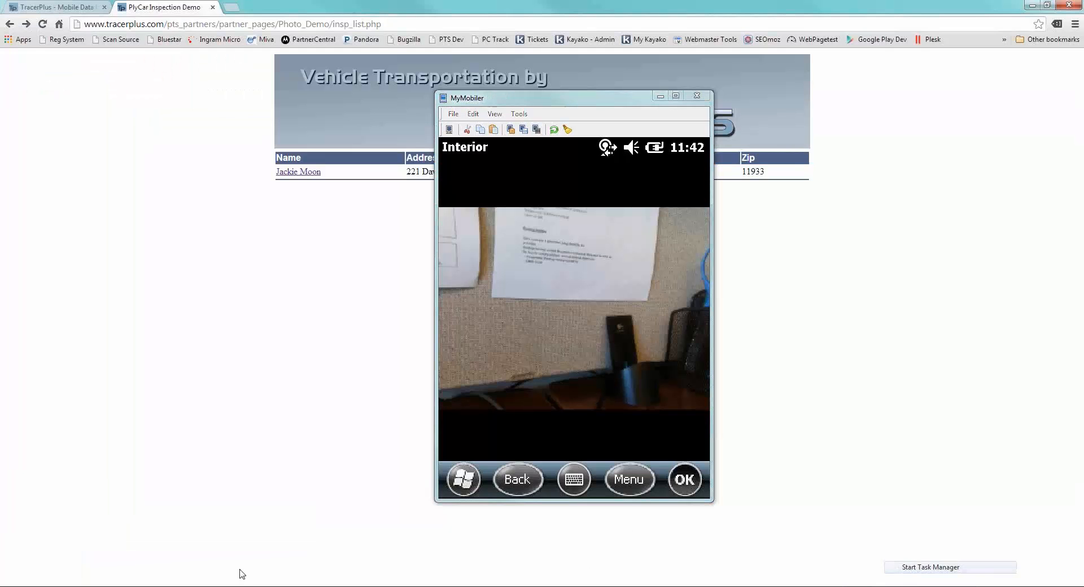
{"action": "left_click_drag", "start_coordinate": [668, 102], "coordinate": [874, 110]}
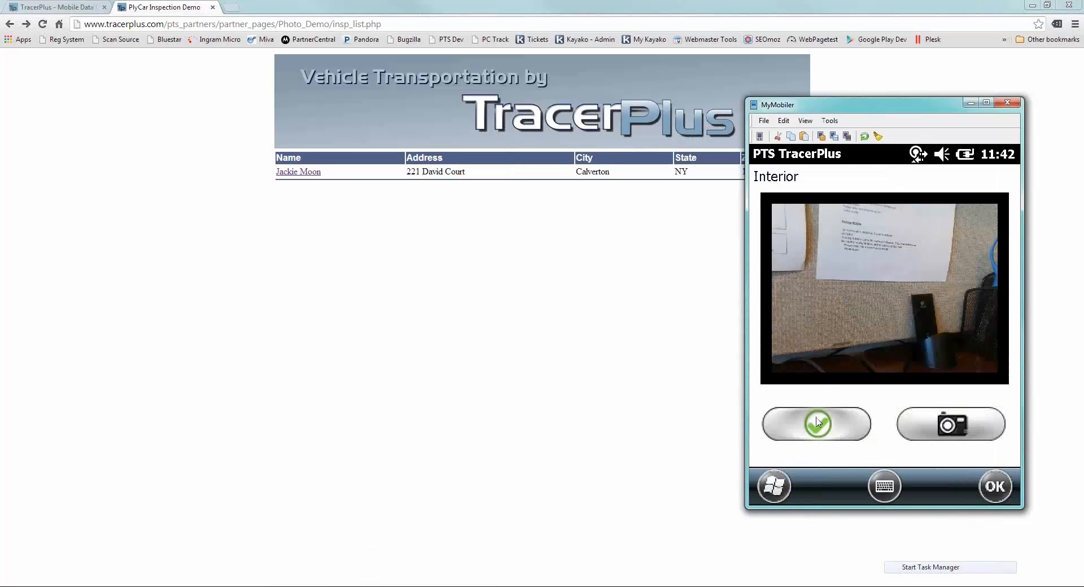
{"action": "left_click", "coordinate": [818, 421]}
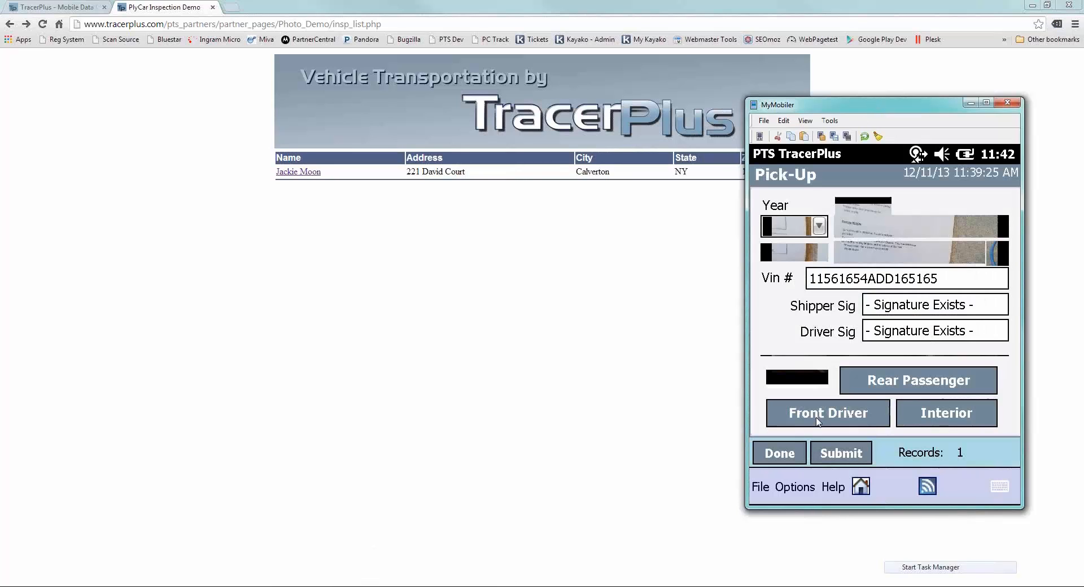
{"action": "left_click", "coordinate": [843, 457]}
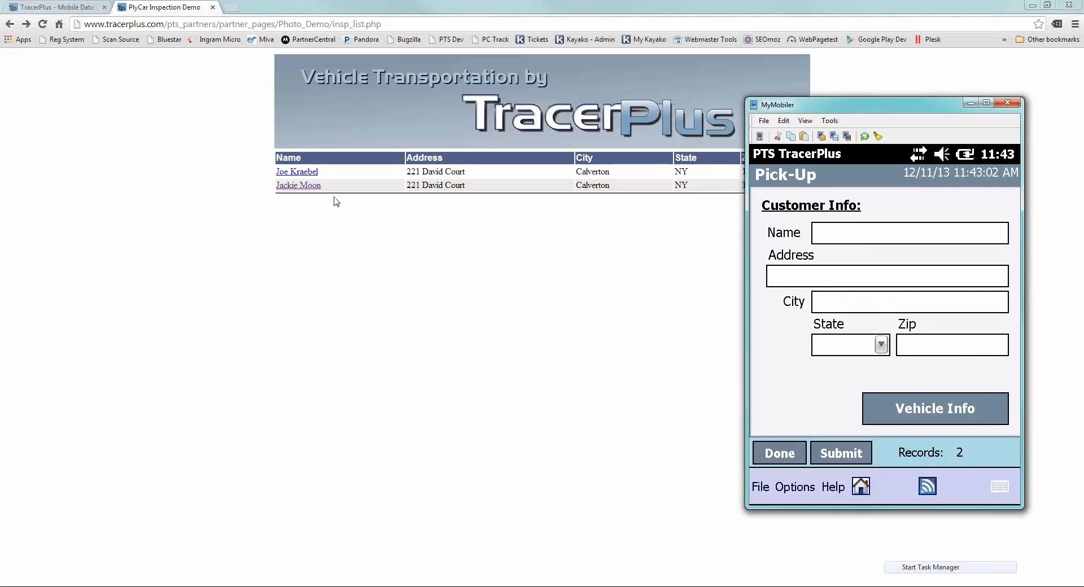
- Open the newly submitted customer's record on the web page and examine its customer details, signatures, vehicle data and photos
{"action": "left_click", "coordinate": [302, 175]}
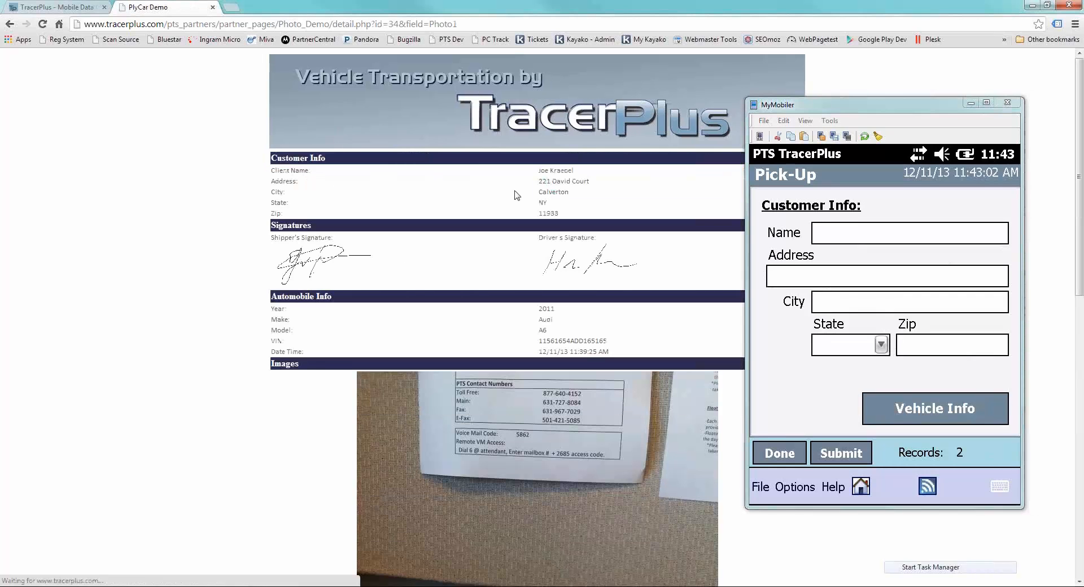
{"action": "left_click", "coordinate": [858, 112]}
{"action": "left_click_drag", "start_coordinate": [859, 112], "coordinate": [975, 104]}
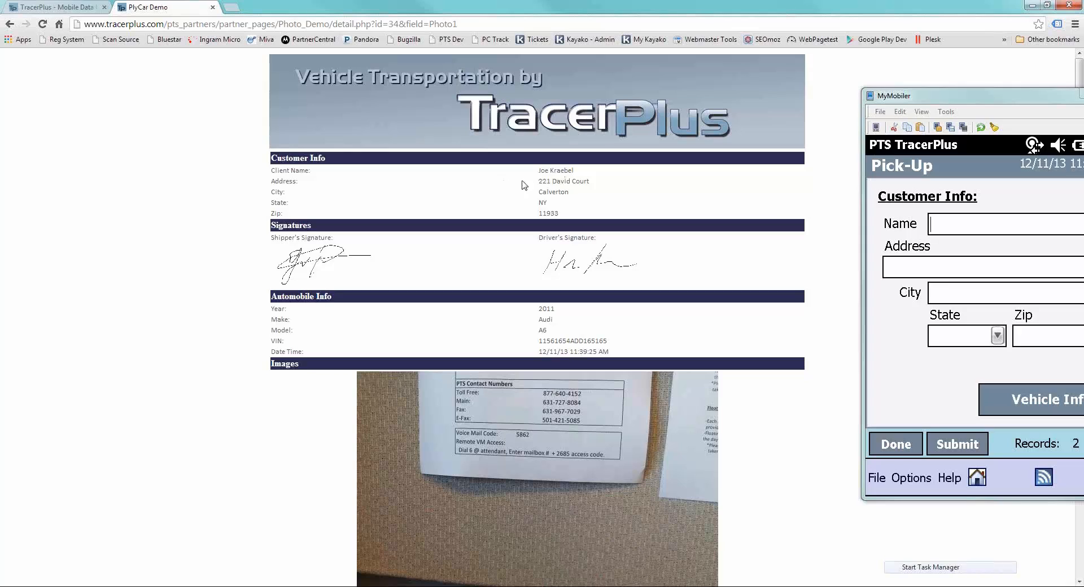
{"action": "scroll", "coordinate": [556, 190], "scroll_direction": "down", "scroll_amount": 1}
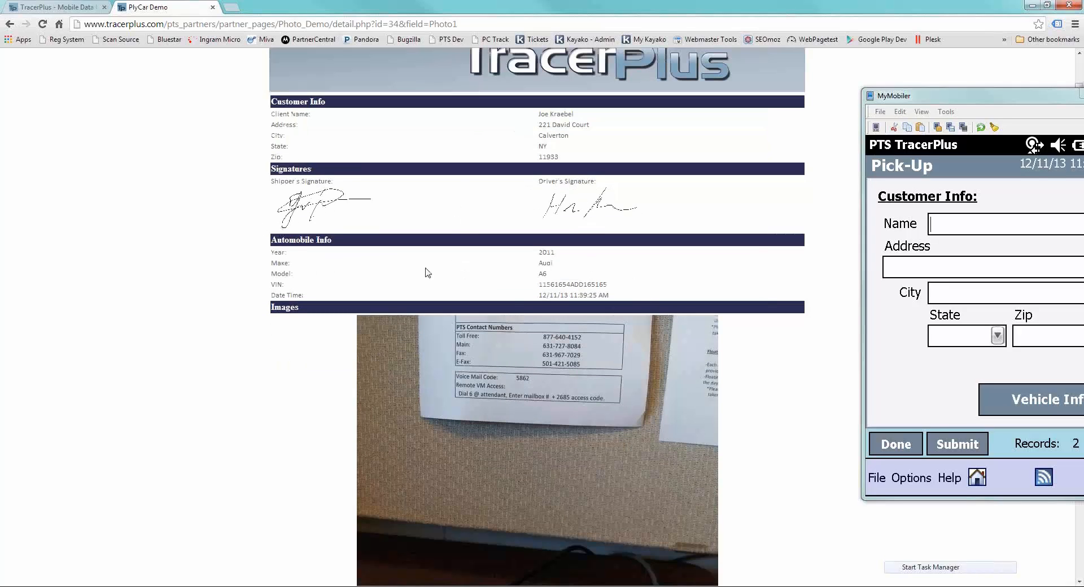
{"action": "scroll", "coordinate": [556, 278], "scroll_direction": "down", "scroll_amount": 5}
{"action": "scroll", "coordinate": [556, 278], "scroll_direction": "down", "scroll_amount": 5}
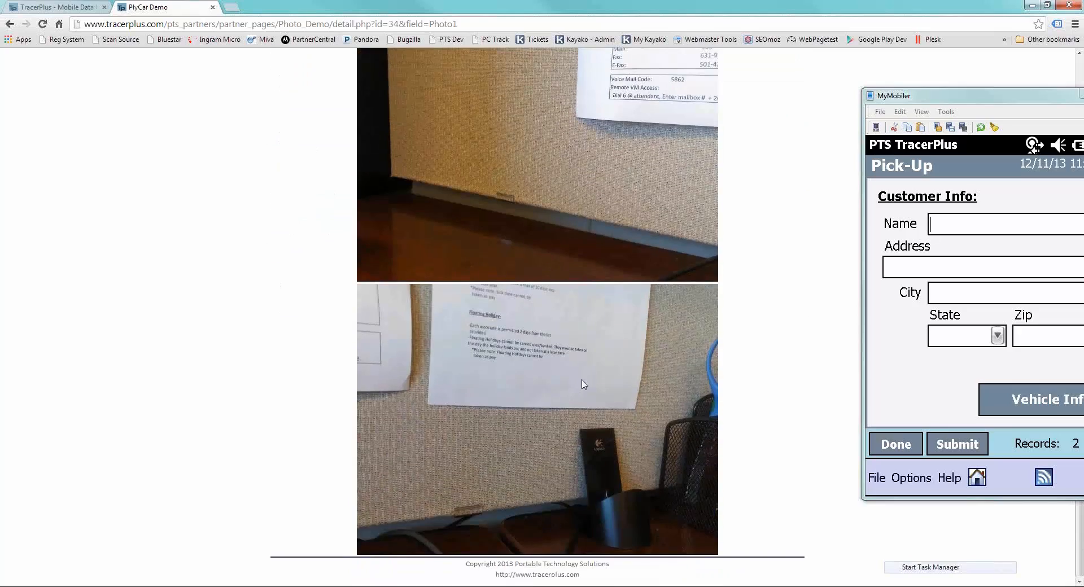
{"action": "scroll", "coordinate": [591, 383], "scroll_direction": "up", "scroll_amount": 11}
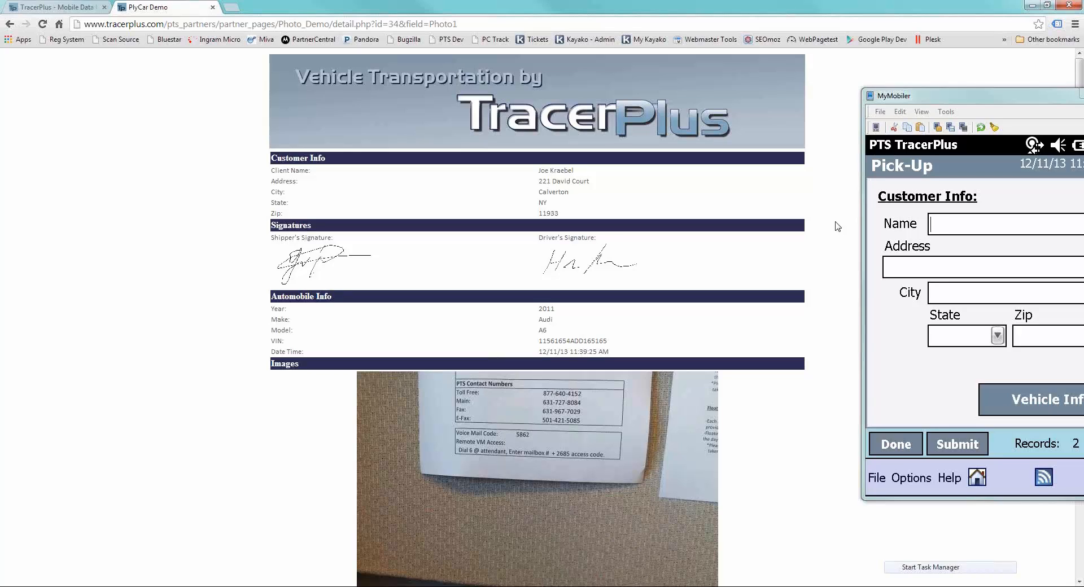
- Move the MyMobiler window so the whole Pick-Up form shows over the web page
{"action": "left_click_drag", "start_coordinate": [953, 100], "coordinate": [823, 108]}
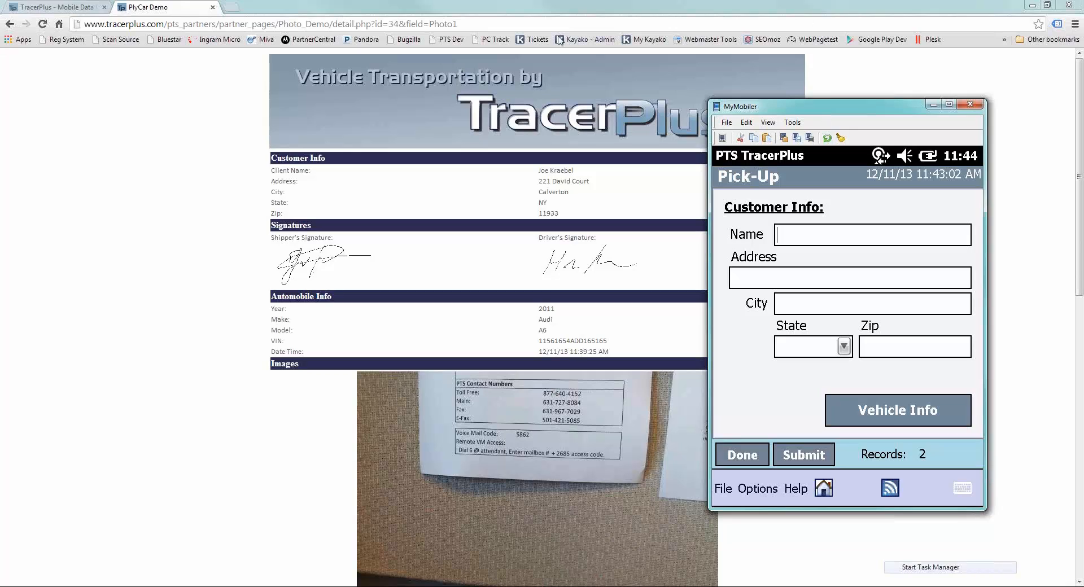
{"action": "left_click", "coordinate": [151, 216]}
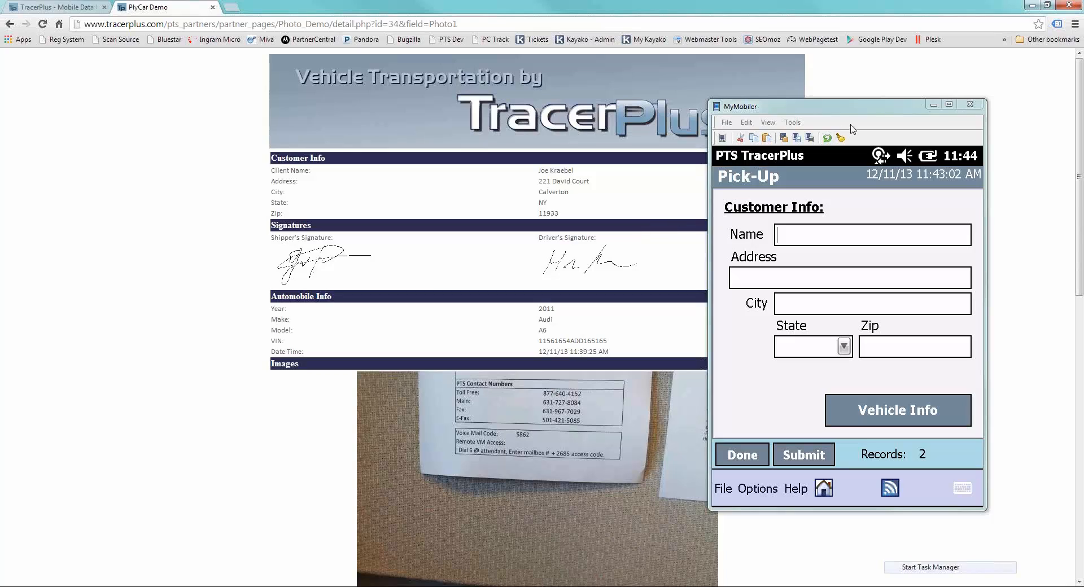
{"action": "left_click", "coordinate": [883, 113]}
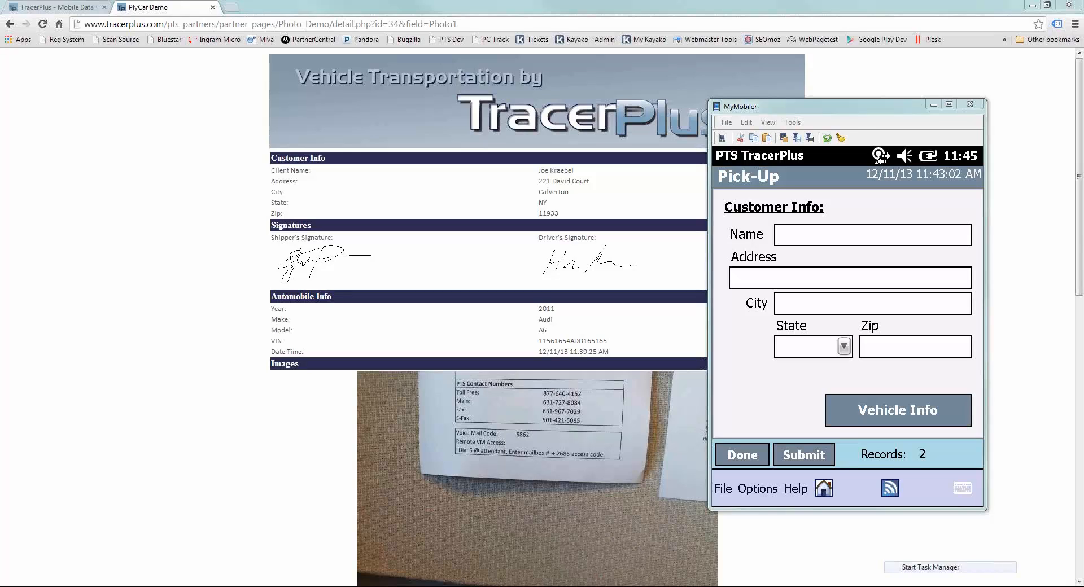
- Switch to MySQL Workbench and start a new table named Stages in the mysql_webinar schema on the 192.168.4.9 connection
{"action": "left_click", "coordinate": [621, 586]}
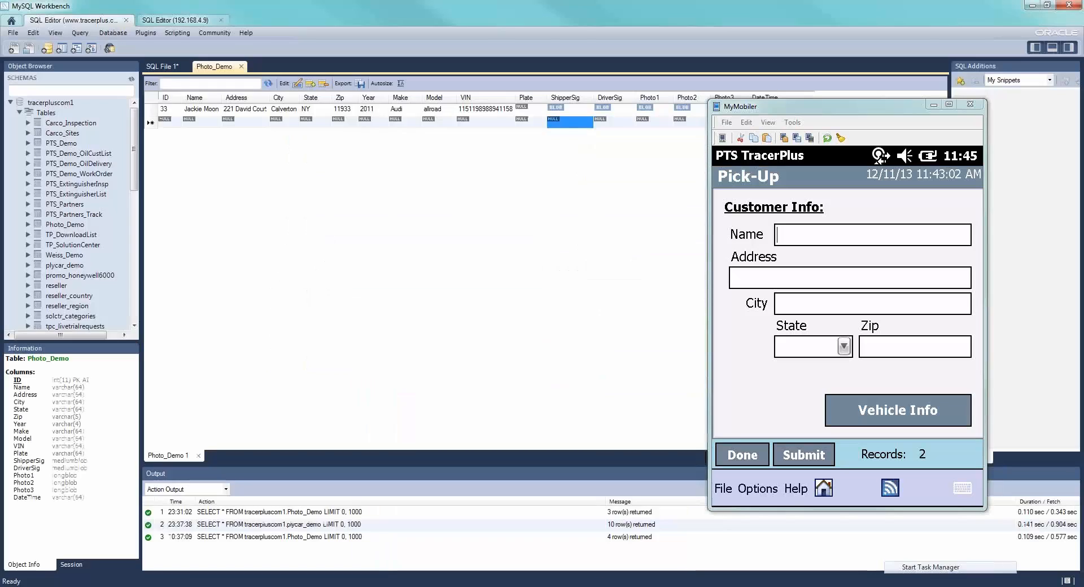
{"action": "left_click", "coordinate": [171, 21]}
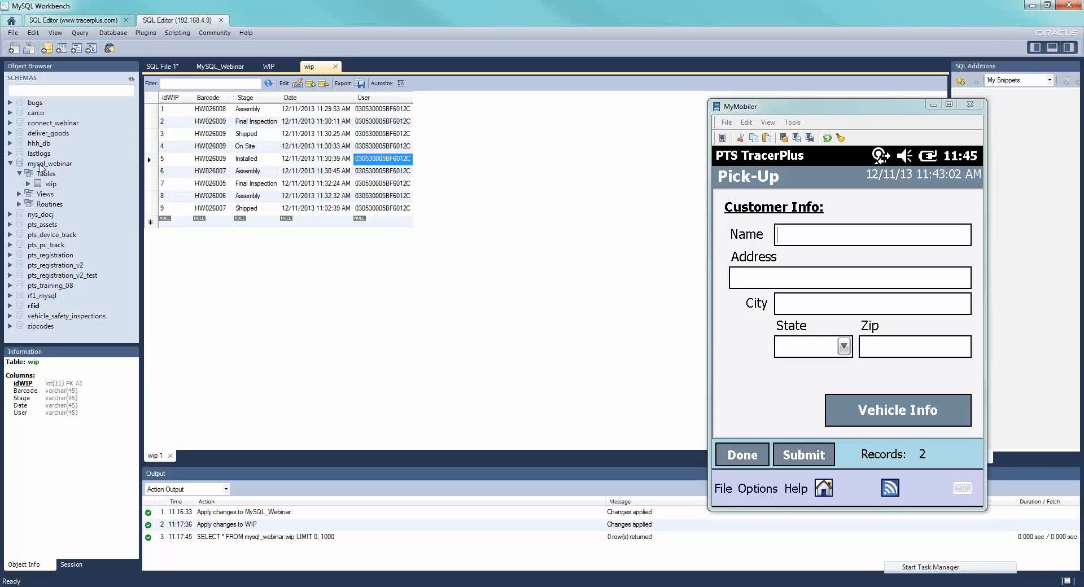
{"action": "left_click", "coordinate": [41, 164]}
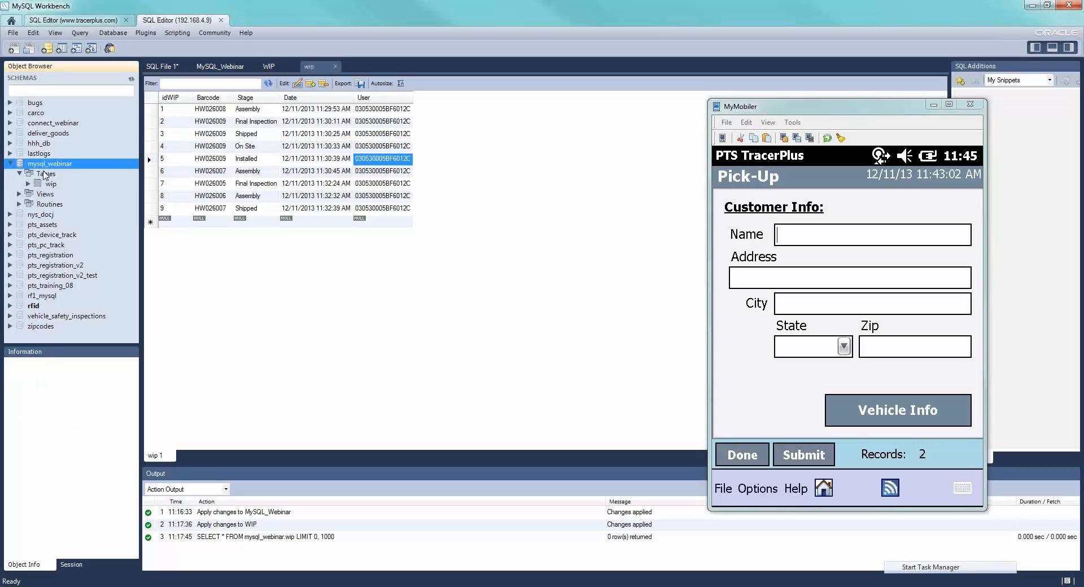
{"action": "right_click", "coordinate": [44, 173]}
{"action": "left_click", "coordinate": [67, 179]}
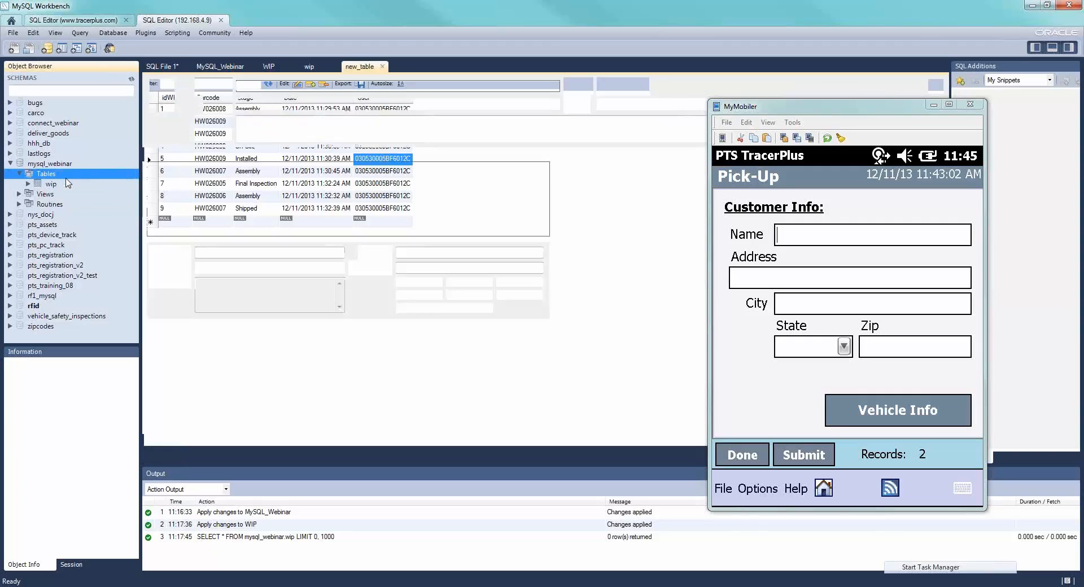
{"action": "type", "text": "Satges"}
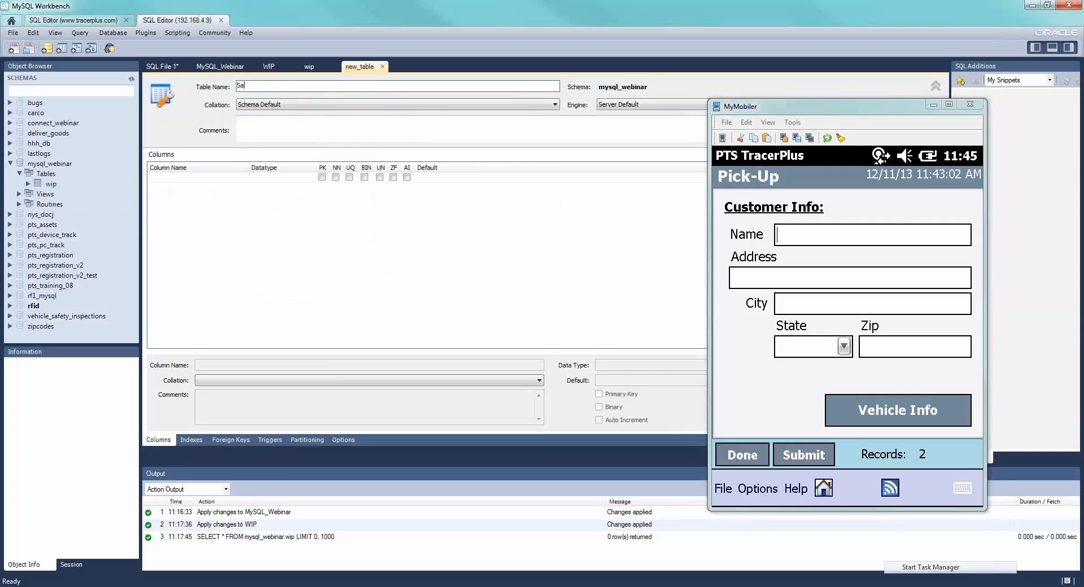
{"action": "key", "text": "BackSpace"}
{"action": "key", "text": "BackSpace"}
{"action": "key", "text": "BackSpace"}
{"action": "key", "text": "BackSpace"}
{"action": "key", "text": "BackSpace"}
{"action": "type", "text": "tages"}
- Define the columns idStages as an auto-increment INT primary key and Stage as VARCHAR(45)
{"action": "left_click", "coordinate": [184, 178]}
{"action": "left_click", "coordinate": [185, 179]}
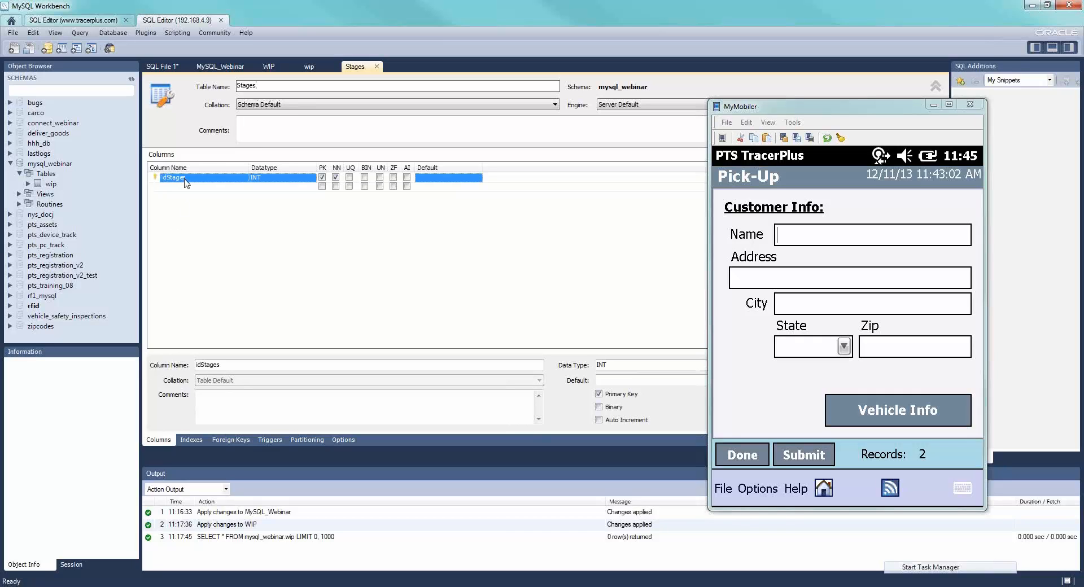
{"action": "double_click", "coordinate": [188, 188]}
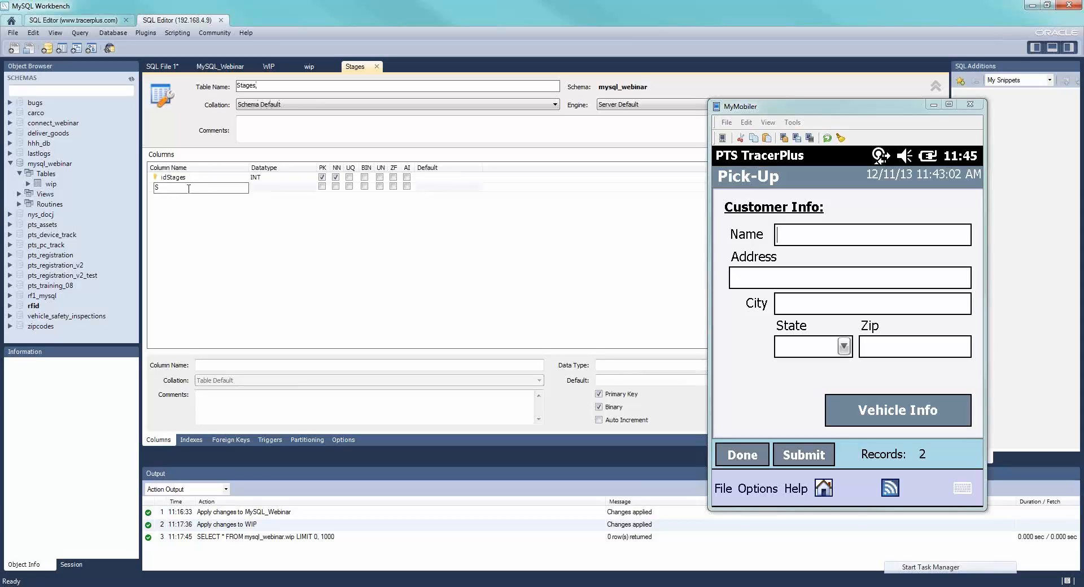
{"action": "key", "text": "Return"}
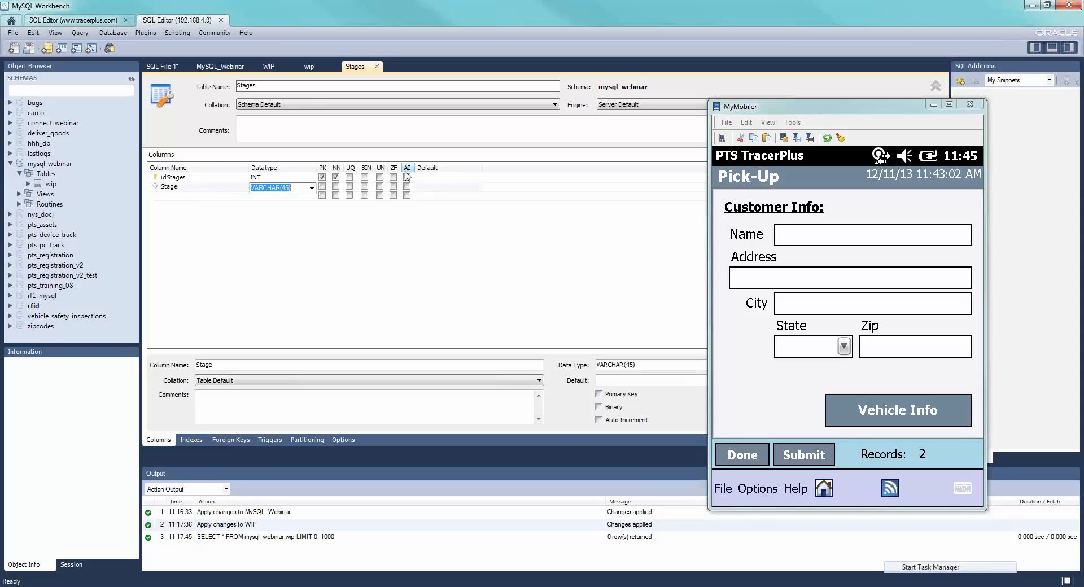
{"action": "left_click", "coordinate": [407, 177]}
- Move MyMobiler out of the way and apply the SQL script that creates the Stages table
{"action": "left_click_drag", "start_coordinate": [841, 110], "coordinate": [1083, 108]}
{"action": "left_click", "coordinate": [897, 456]}
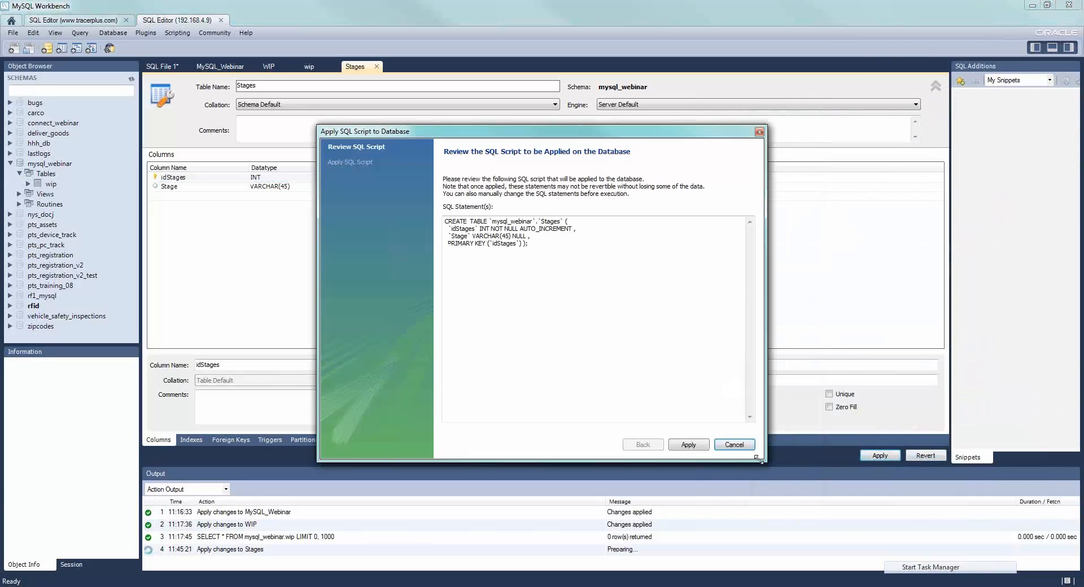
{"action": "left_click", "coordinate": [700, 447]}
{"action": "left_click", "coordinate": [700, 445]}
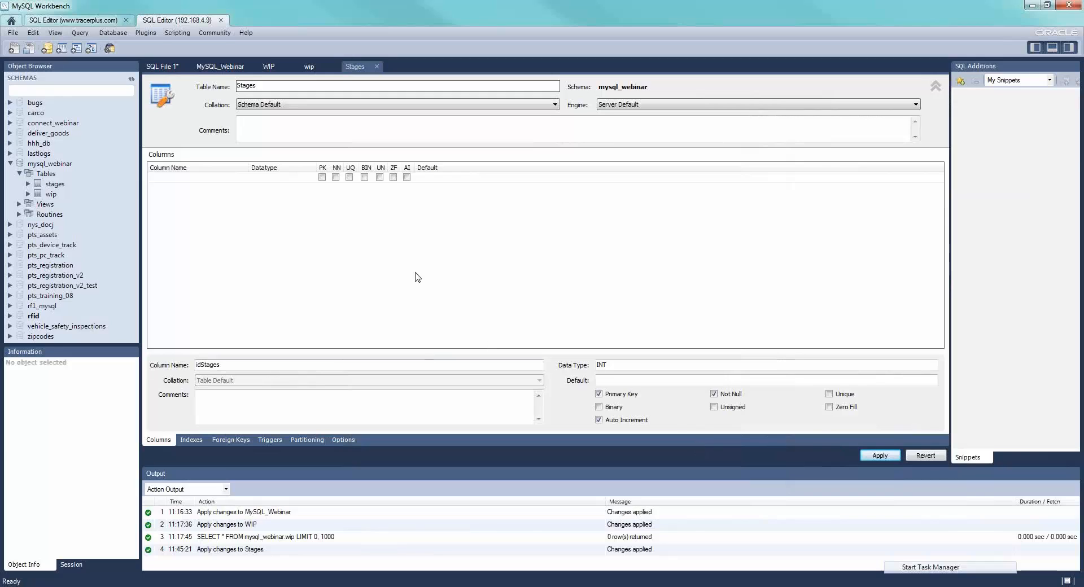
- Open the stages table's data for editing and enter Assembly as the first Stage value
{"action": "left_click", "coordinate": [55, 185]}
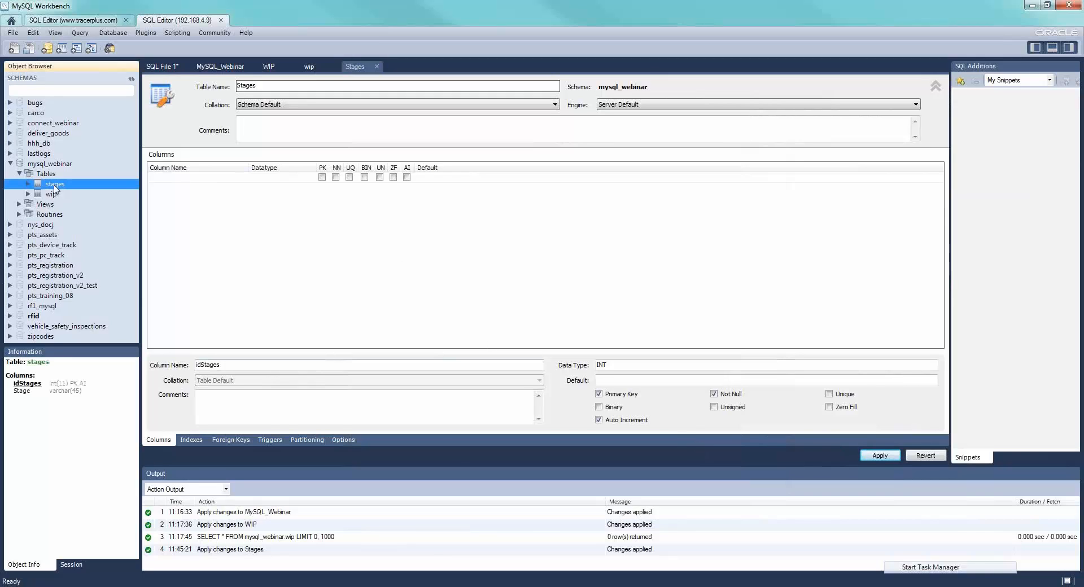
{"action": "right_click", "coordinate": [53, 185]}
{"action": "left_click", "coordinate": [83, 204]}
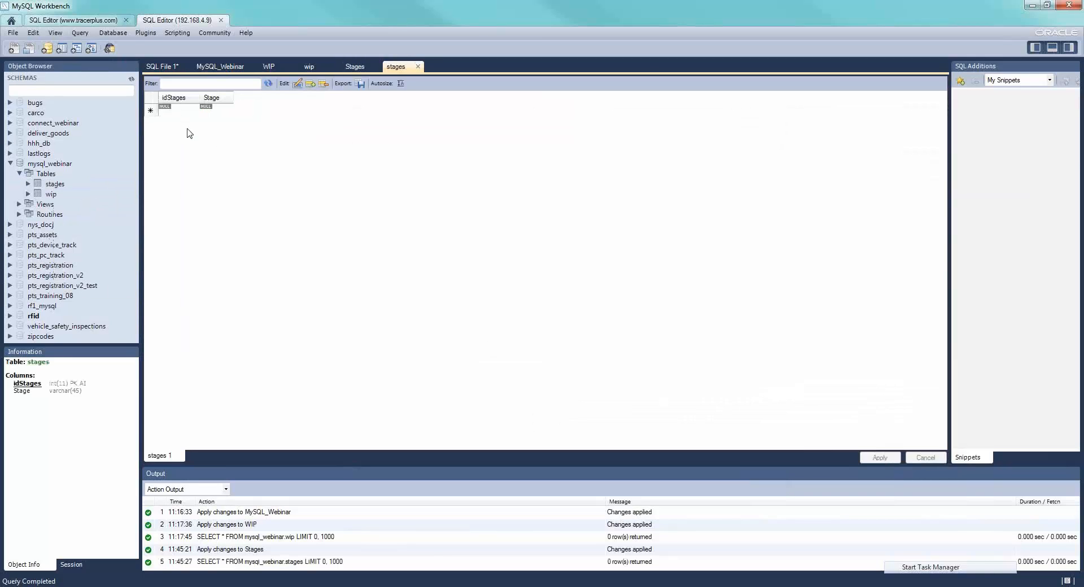
{"action": "left_click", "coordinate": [209, 113]}
{"action": "type", "text": "Assembly"}
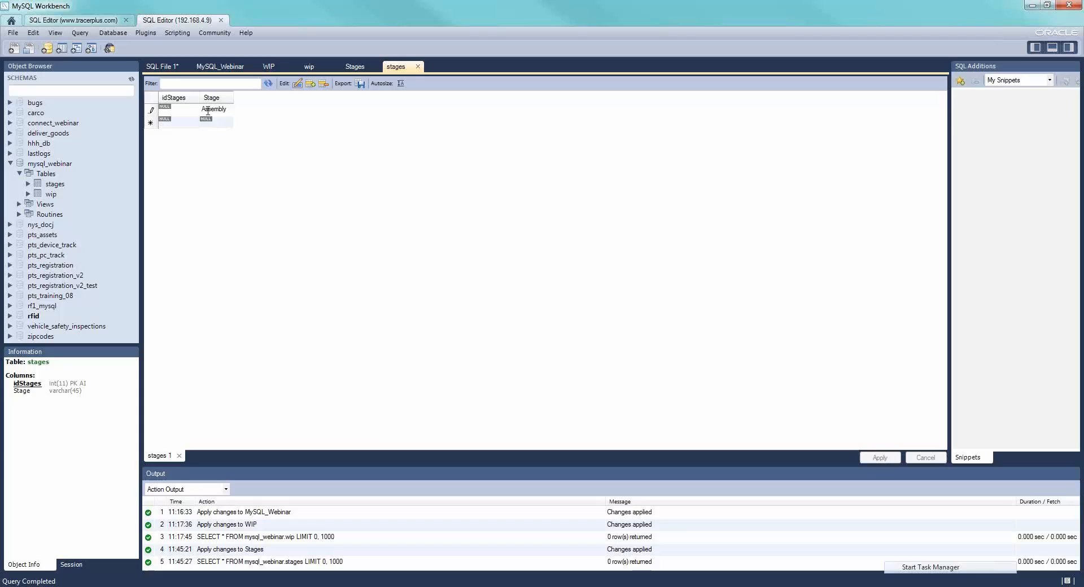
{"action": "key", "text": "Return"}
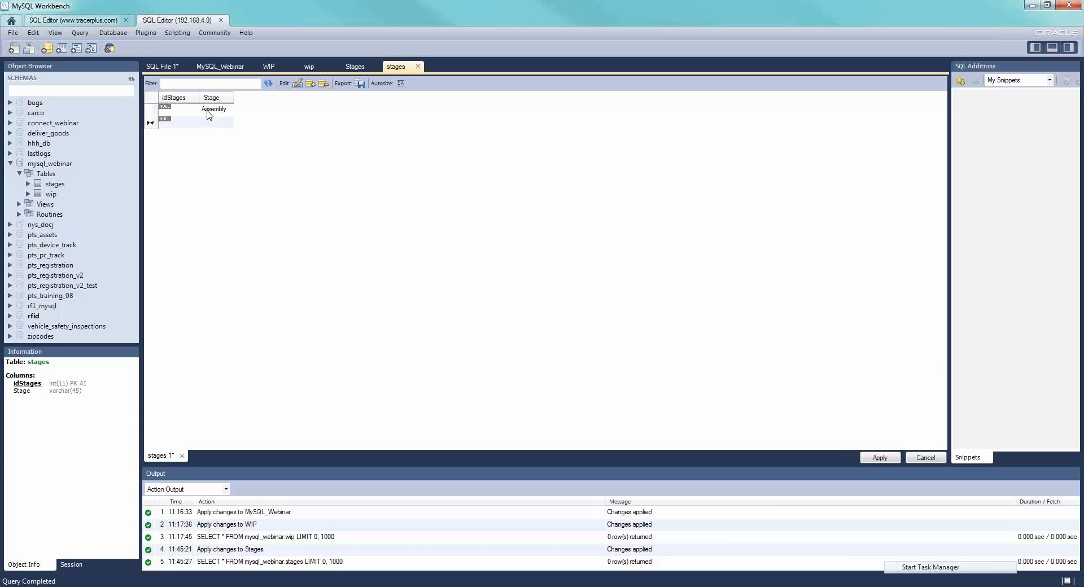
- Add rows for Final Inspection and Shipped in the Stage column, clearing the misplaced entry from the idStages column
{"action": "type", "text": "Fina"}
{"action": "type", "text": "l Inspection"}
{"action": "key", "text": "Tab"}
{"action": "type", "text": "Sh"}
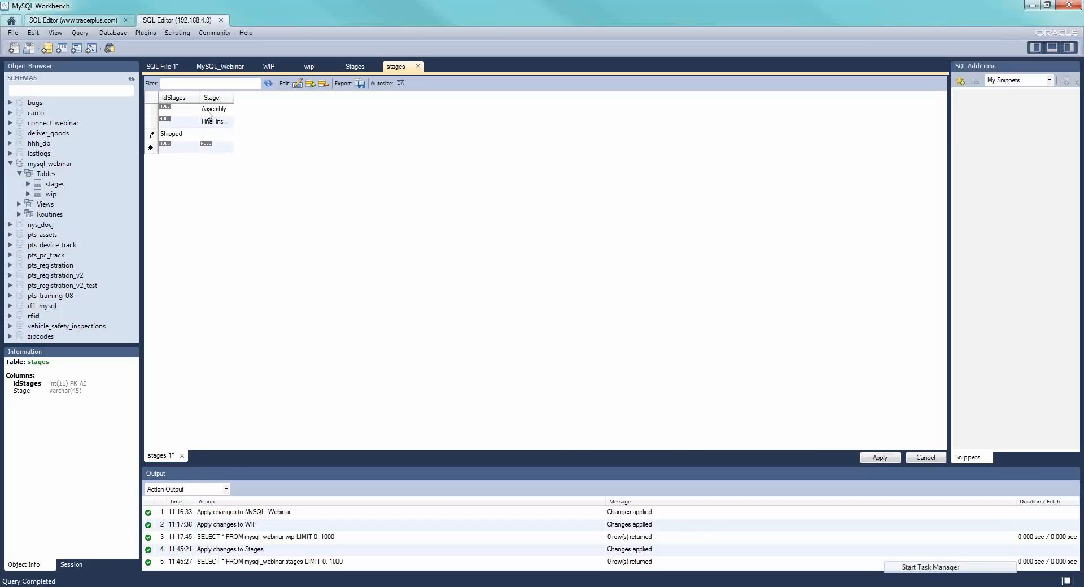
{"action": "key", "text": "shift+Tab"}
{"action": "key", "text": "BackSpace"}
{"action": "type", "text": "Shipped"}
{"action": "key", "text": "Tab"}
{"action": "key", "text": "Tab"}
- Add the Stage rows On Site, On Site Inspection and Installed
{"action": "type", "text": "O"}
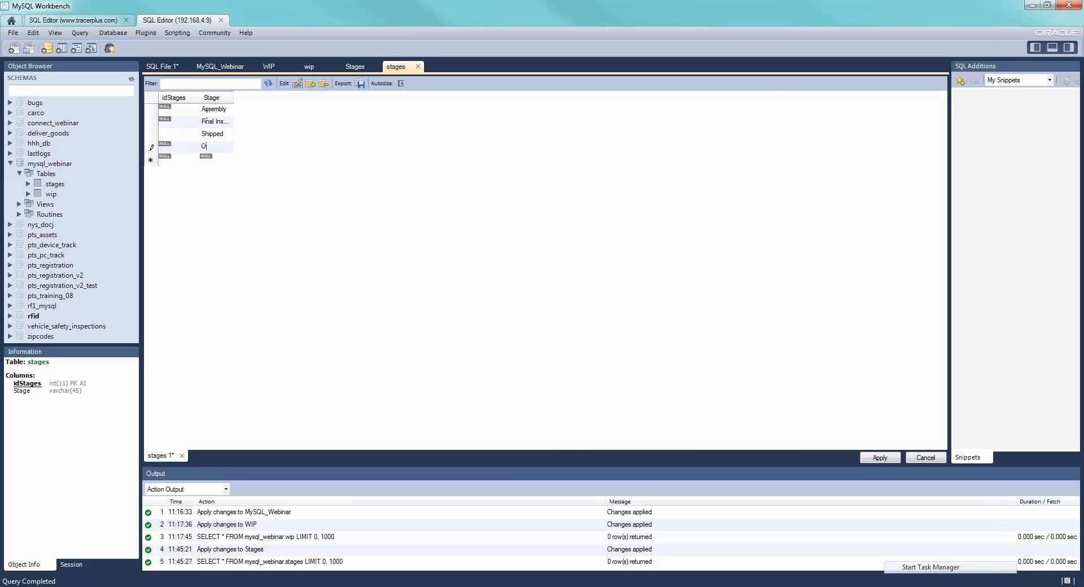
{"action": "type", "text": "n Site"}
{"action": "key", "text": "Tab"}
{"action": "key", "text": "Tab"}
{"action": "type", "text": "On Site Ins"}
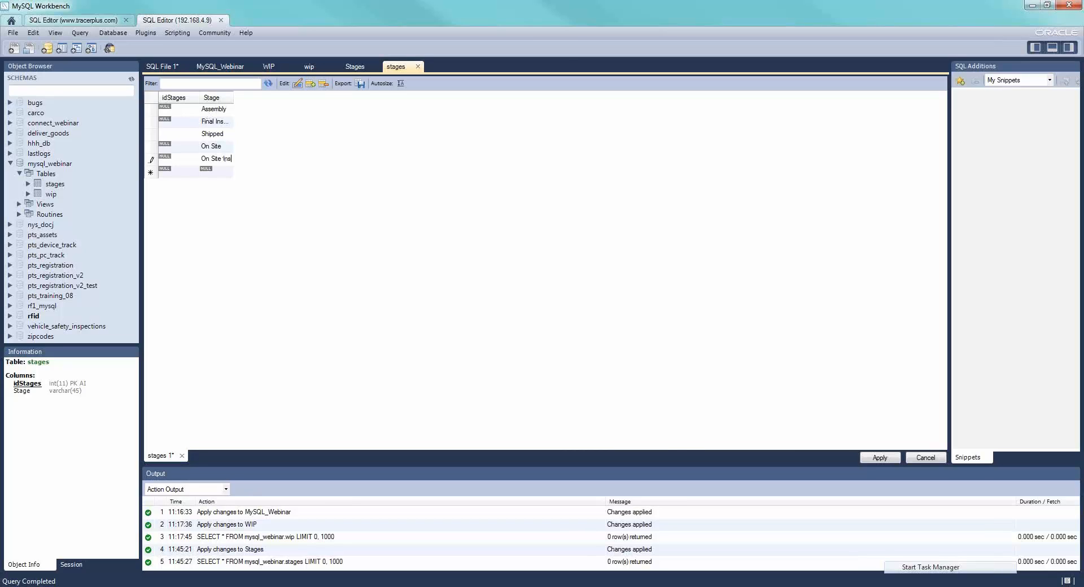
{"action": "type", "text": "pection"}
{"action": "key", "text": "Tab"}
{"action": "key", "text": "Tab"}
{"action": "type", "text": "Installed"}
- Apply the SQL script that inserts the new stage rows into the database
{"action": "left_click", "coordinate": [879, 457]}
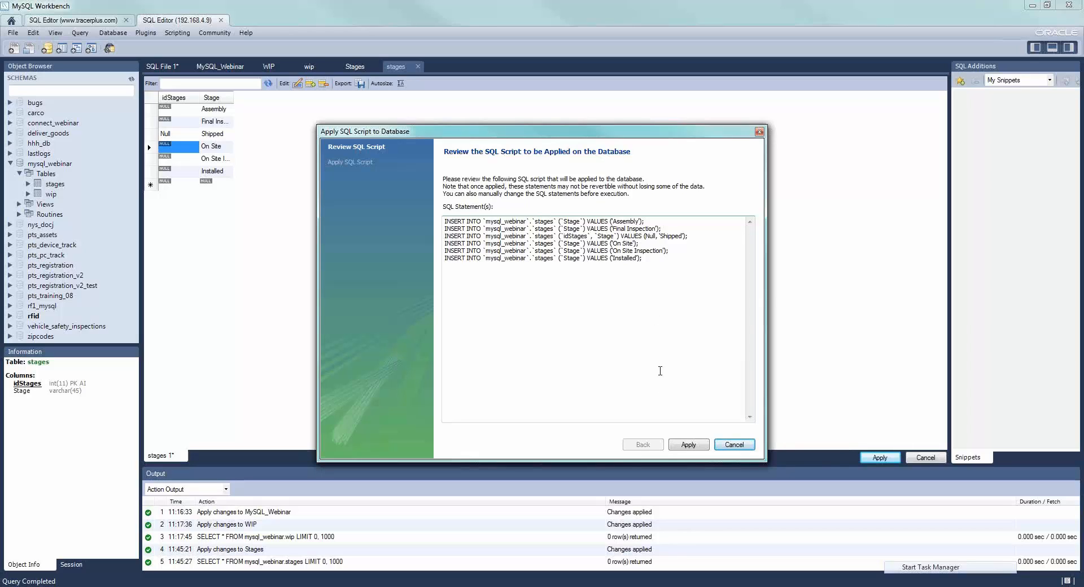
{"action": "left_click", "coordinate": [688, 445]}
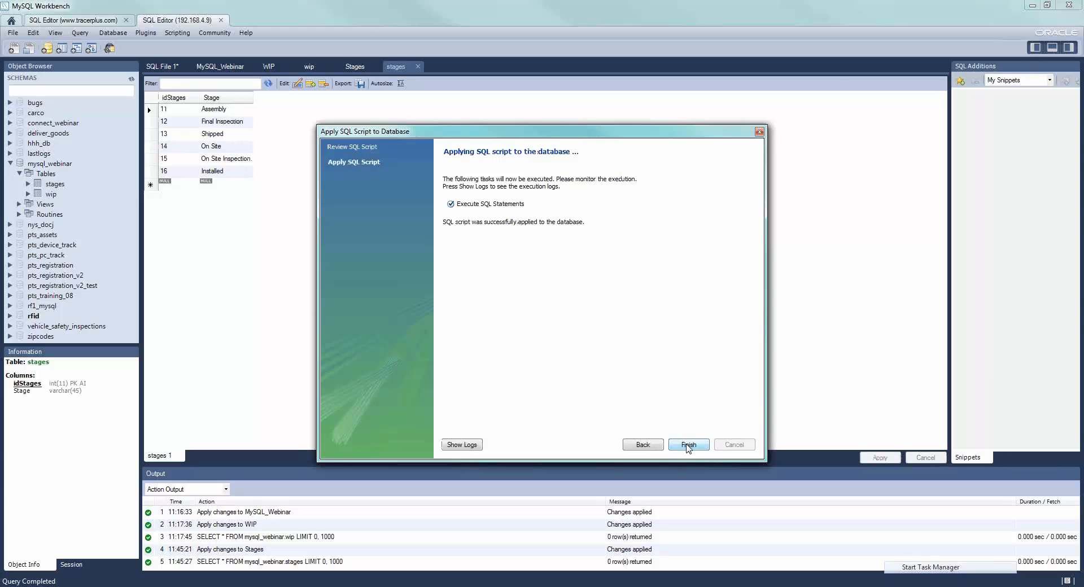
{"action": "left_click", "coordinate": [683, 445]}
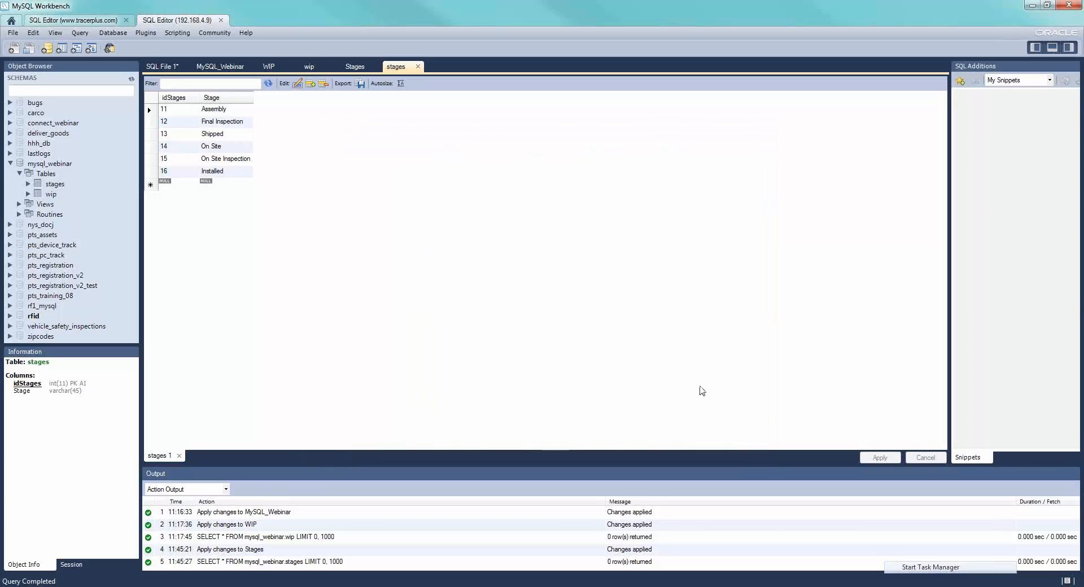
- Switch to TracerPlus Desktop and open the project WIP.tpp from the WIP project folder
{"action": "key", "text": "alt+Tab"}
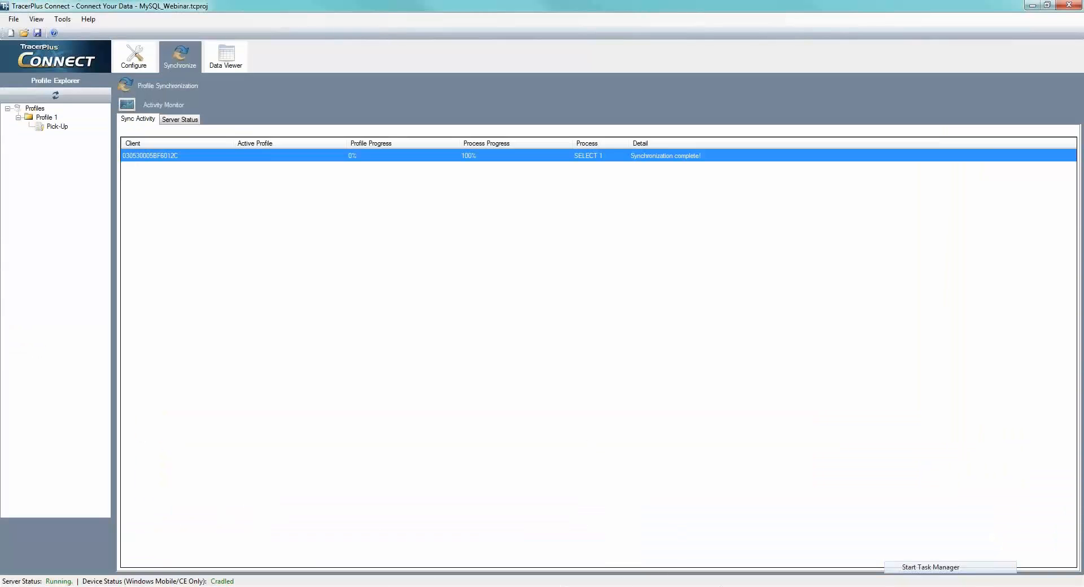
{"action": "key", "text": "alt+Tab"}
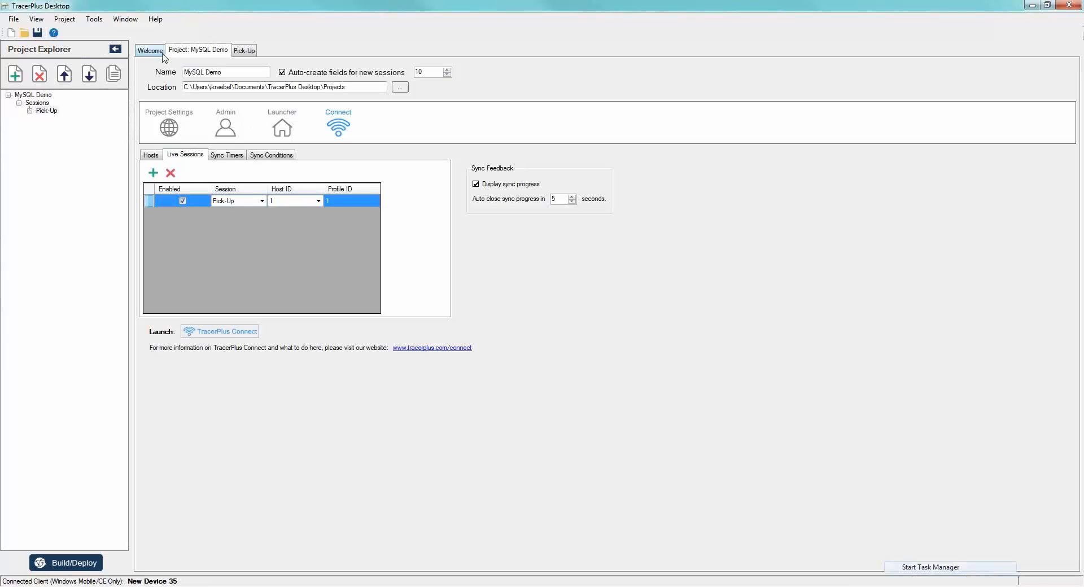
{"action": "left_click", "coordinate": [101, 147]}
{"action": "left_click", "coordinate": [42, 33]}
{"action": "left_click", "coordinate": [150, 50]}
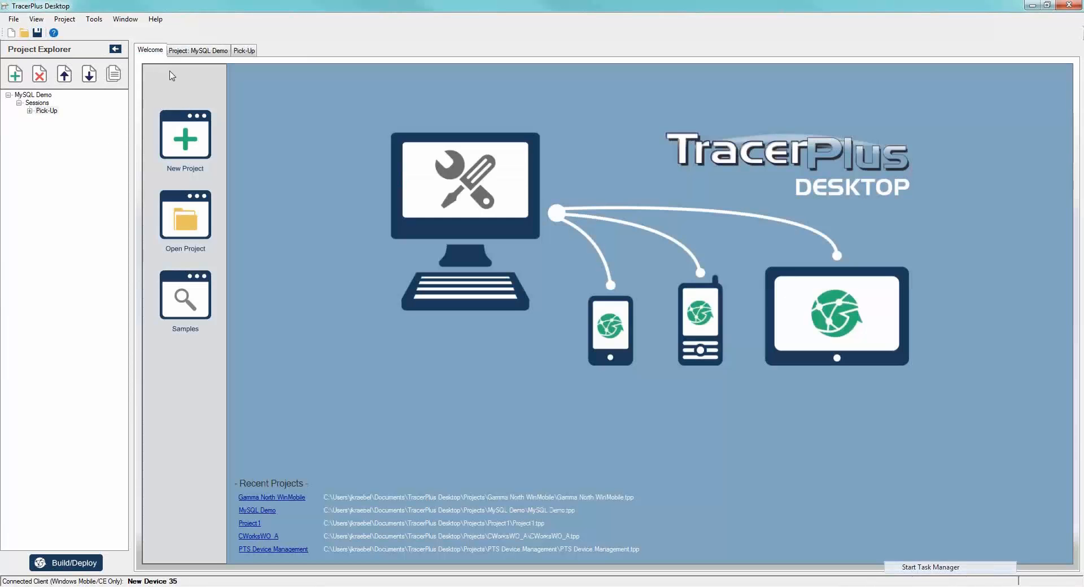
{"action": "left_click", "coordinate": [194, 235]}
{"action": "scroll", "coordinate": [177, 196], "scroll_direction": "down", "scroll_amount": 20}
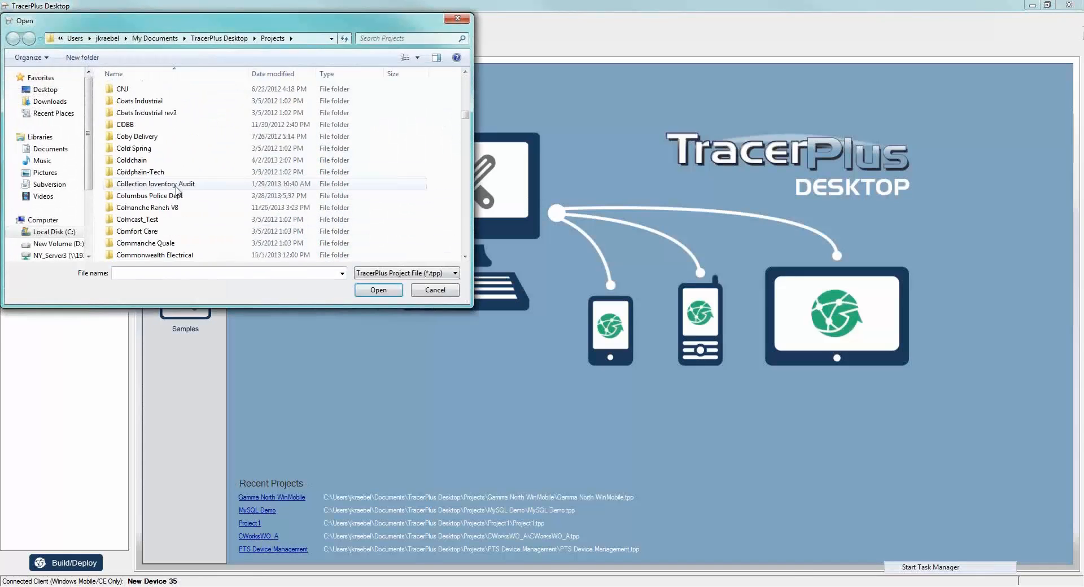
{"action": "scroll", "coordinate": [176, 196], "scroll_direction": "down", "scroll_amount": 20}
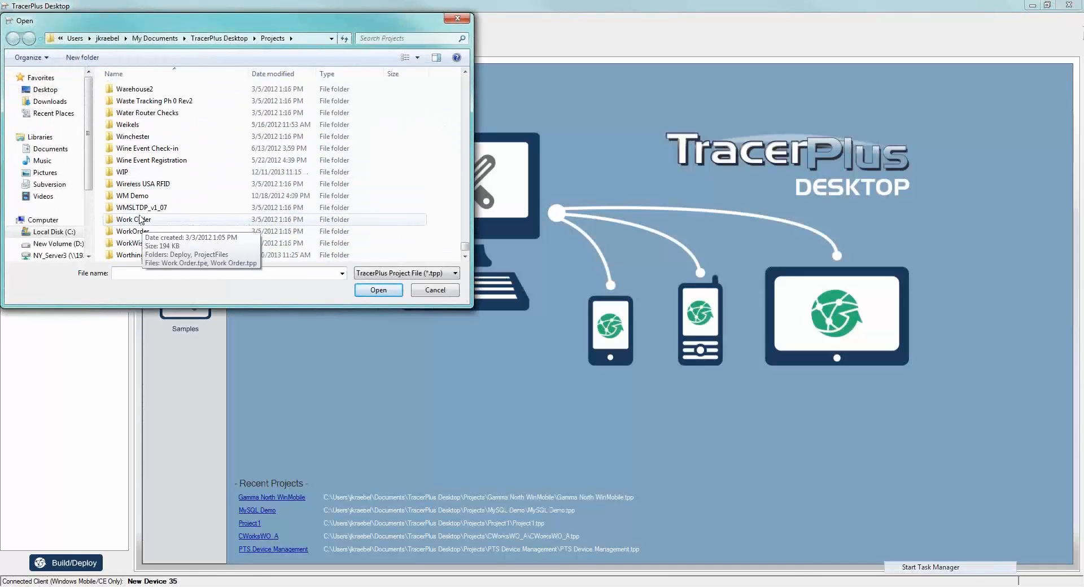
{"action": "double_click", "coordinate": [128, 176]}
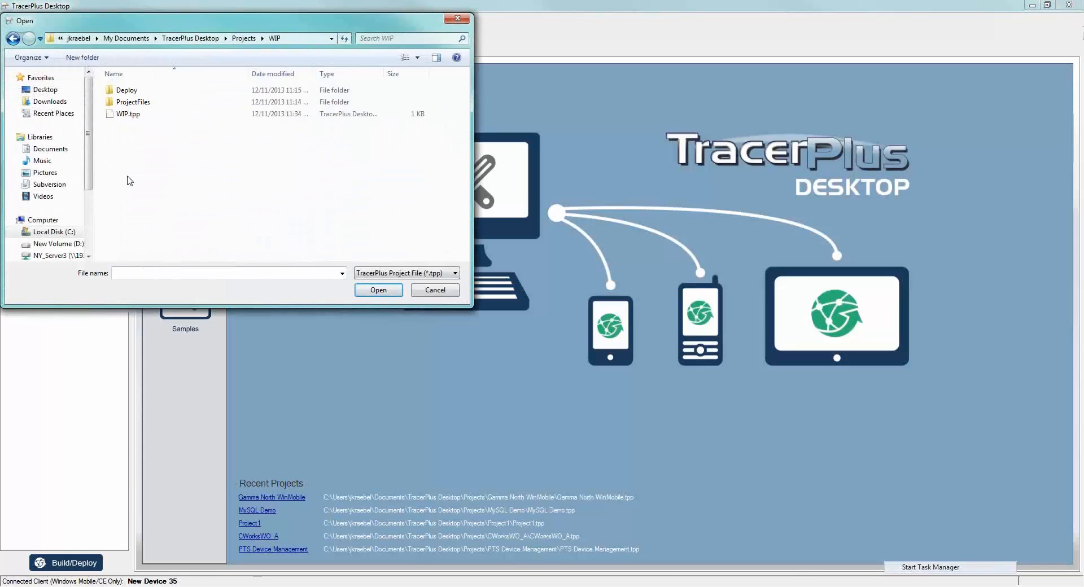
{"action": "double_click", "coordinate": [138, 115]}
- Open the WIP session in the Form Designer and place a new button beside the SYNC button
{"action": "double_click", "coordinate": [44, 111]}
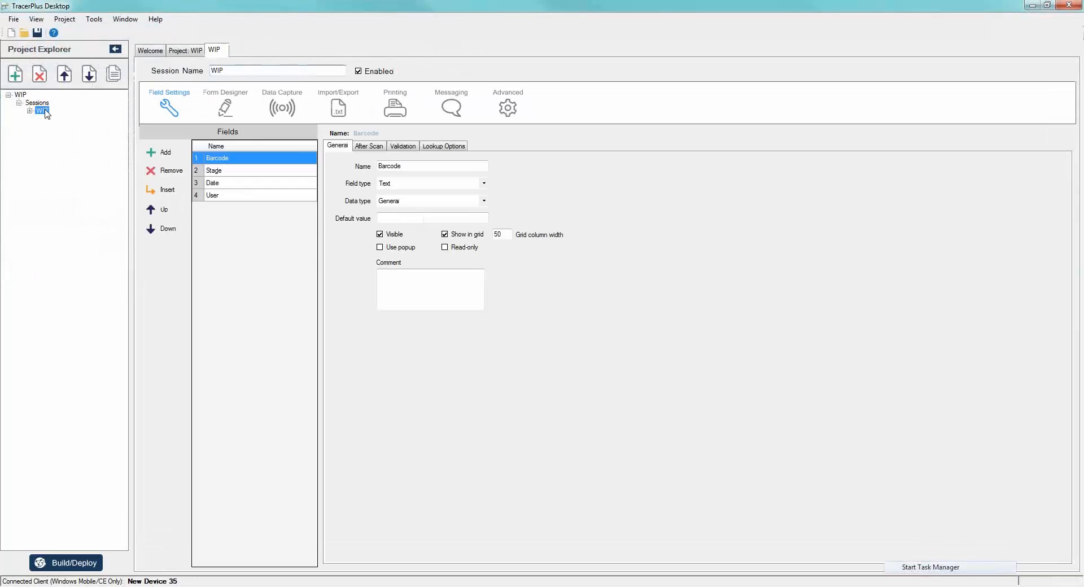
{"action": "left_click", "coordinate": [224, 104]}
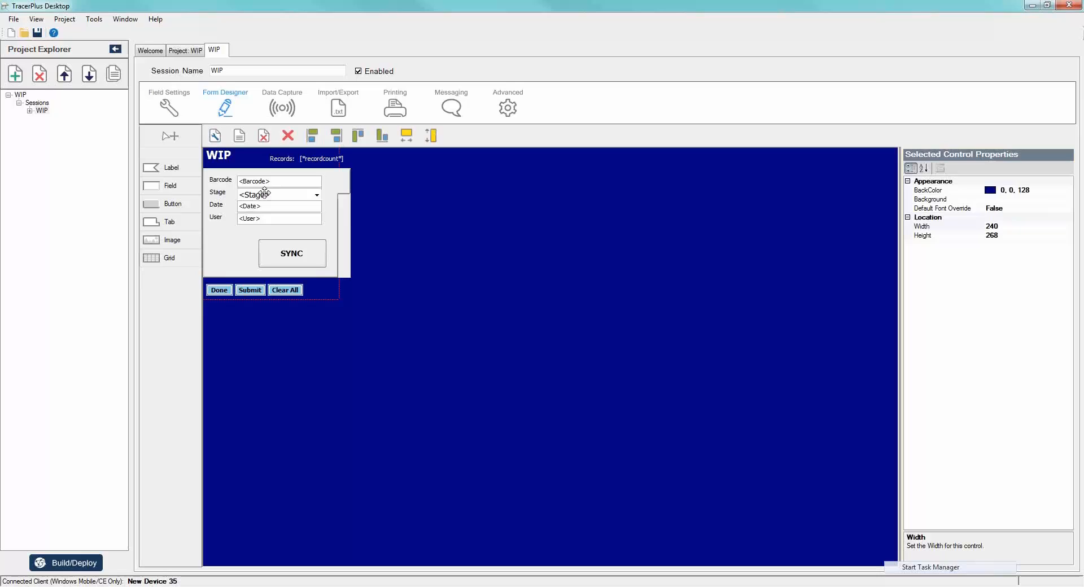
{"action": "left_click", "coordinate": [342, 177]}
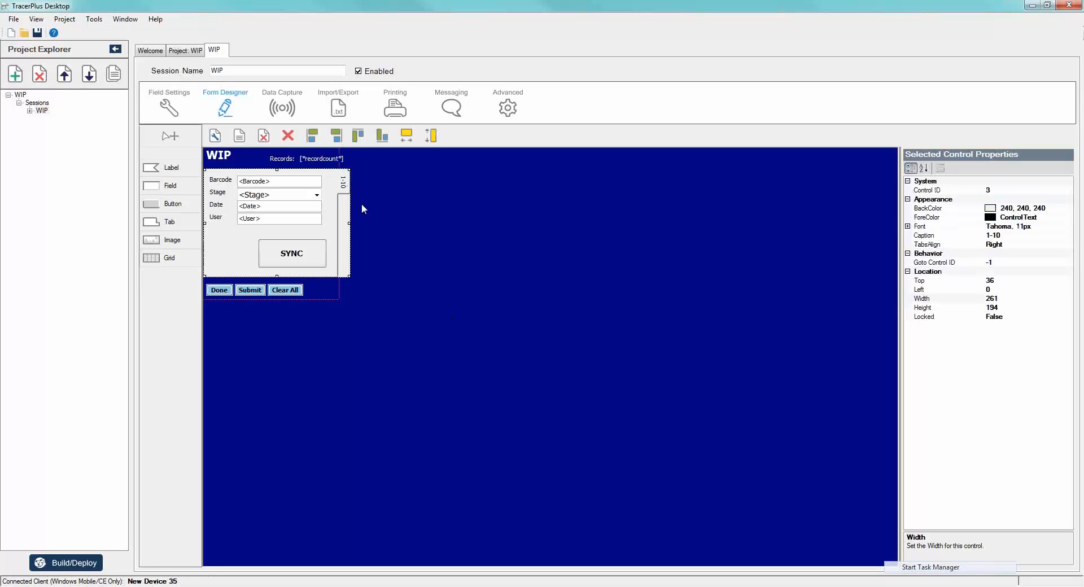
{"action": "left_click_drag", "start_coordinate": [186, 205], "coordinate": [215, 241]}
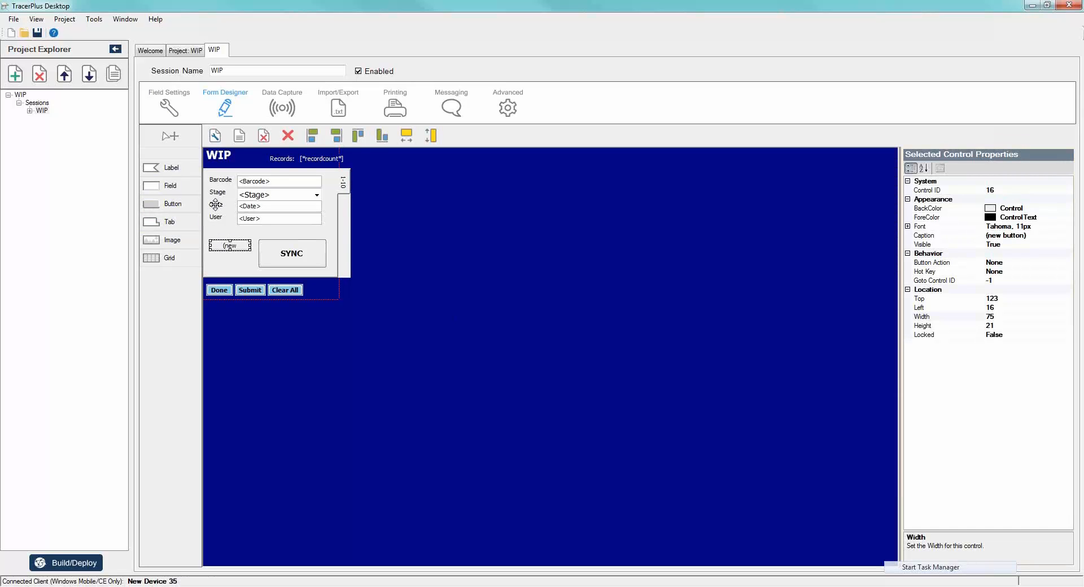
- Shorten the Stage drop-down field and move the new button into the freed space beside it
{"action": "left_click", "coordinate": [266, 194]}
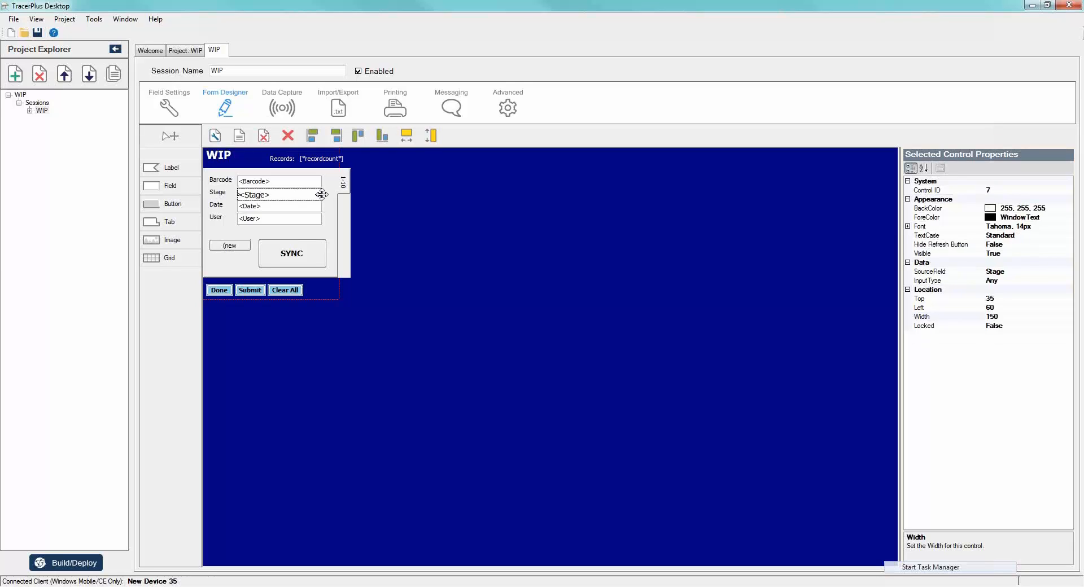
{"action": "left_click_drag", "start_coordinate": [320, 195], "coordinate": [292, 195]}
{"action": "left_click_drag", "start_coordinate": [228, 246], "coordinate": [327, 195]}
- Set the caption of the new button beside the Stage field to Update
{"action": "left_click", "coordinate": [1026, 233]}
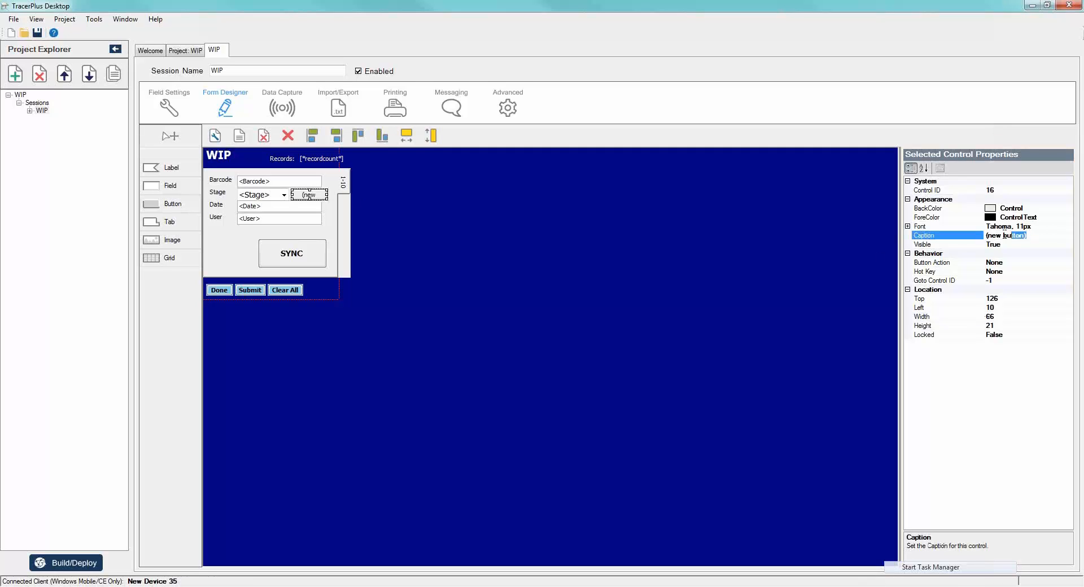
{"action": "type", "text": "Update"}
{"action": "left_click", "coordinate": [880, 225]}
- Set the Update button's action to DoSync
{"action": "left_click", "coordinate": [1067, 263]}
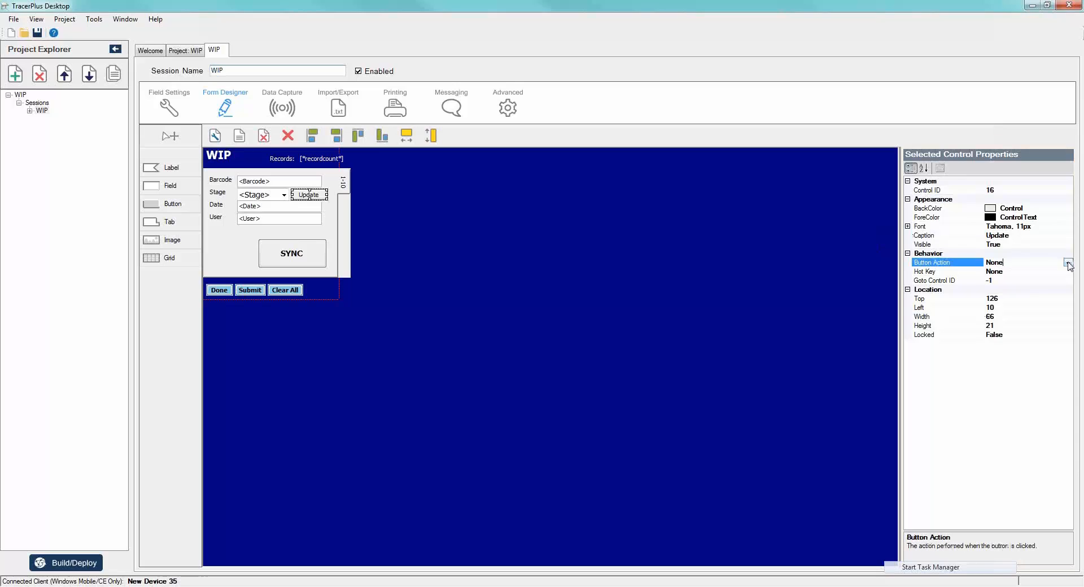
{"action": "left_click", "coordinate": [1068, 263]}
{"action": "scroll", "coordinate": [1000, 322], "scroll_direction": "down", "scroll_amount": 3}
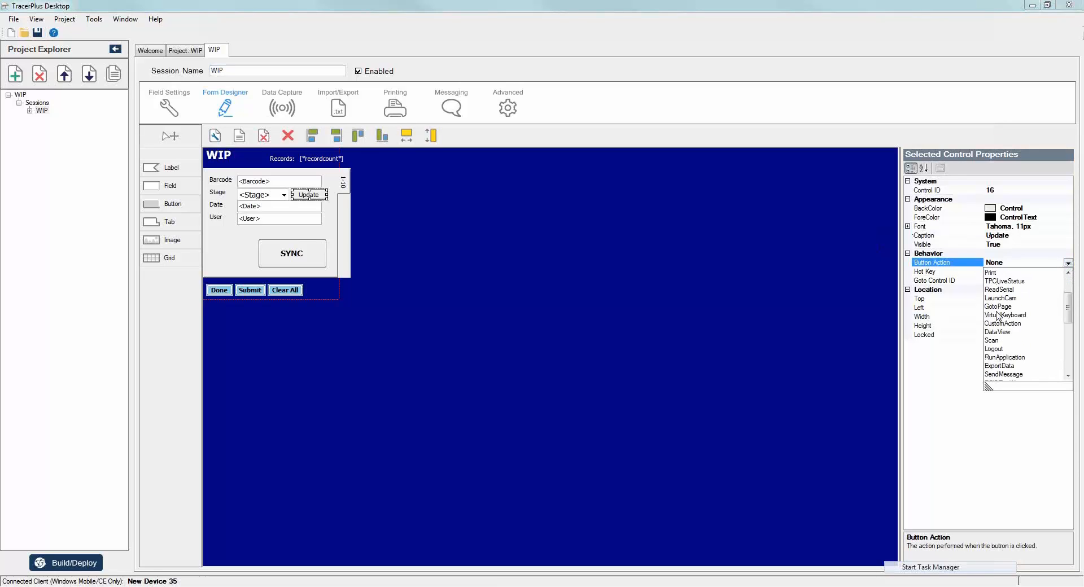
{"action": "scroll", "coordinate": [1000, 316], "scroll_direction": "down", "scroll_amount": 2}
{"action": "scroll", "coordinate": [1001, 305], "scroll_direction": "up", "scroll_amount": 2}
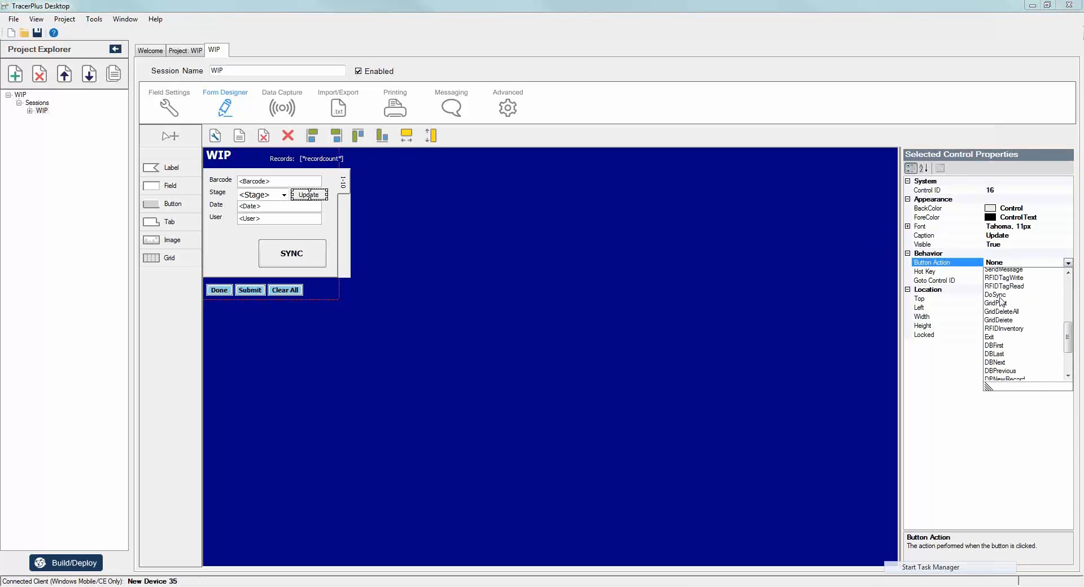
{"action": "left_click", "coordinate": [1002, 302]}
{"action": "left_click", "coordinate": [1068, 263]}
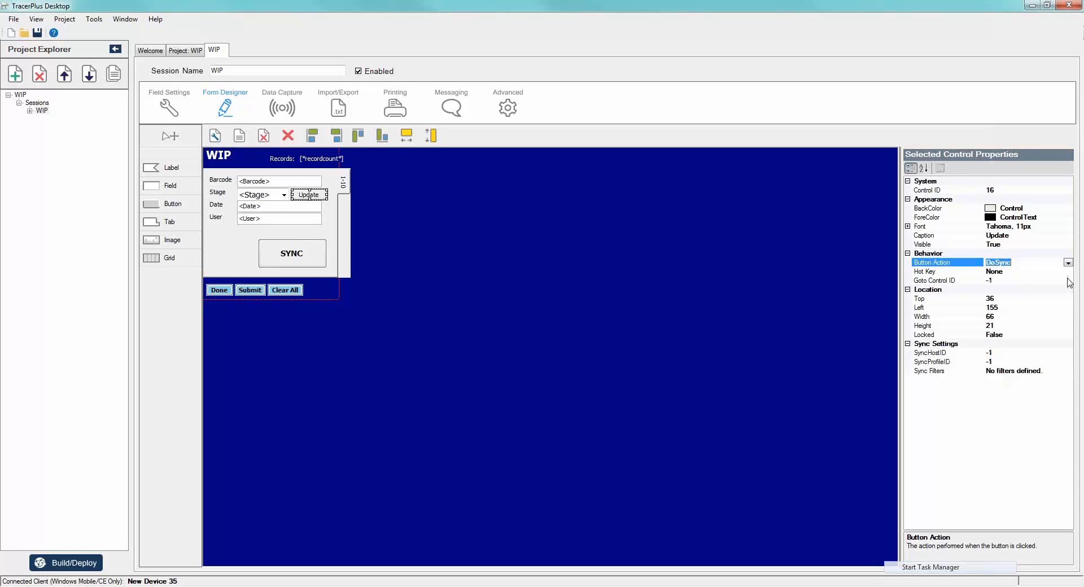
- Set the Update button's SyncHostID to 1 and replace its SyncProfileID value
{"action": "left_click", "coordinate": [1008, 353]}
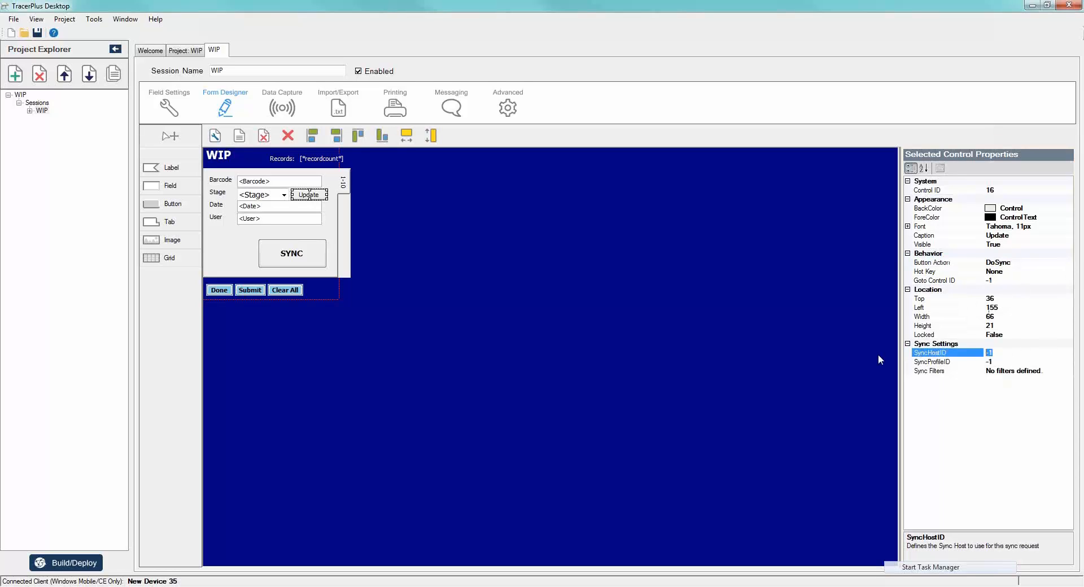
{"action": "type", "text": "1"}
{"action": "left_click", "coordinate": [1008, 360]}
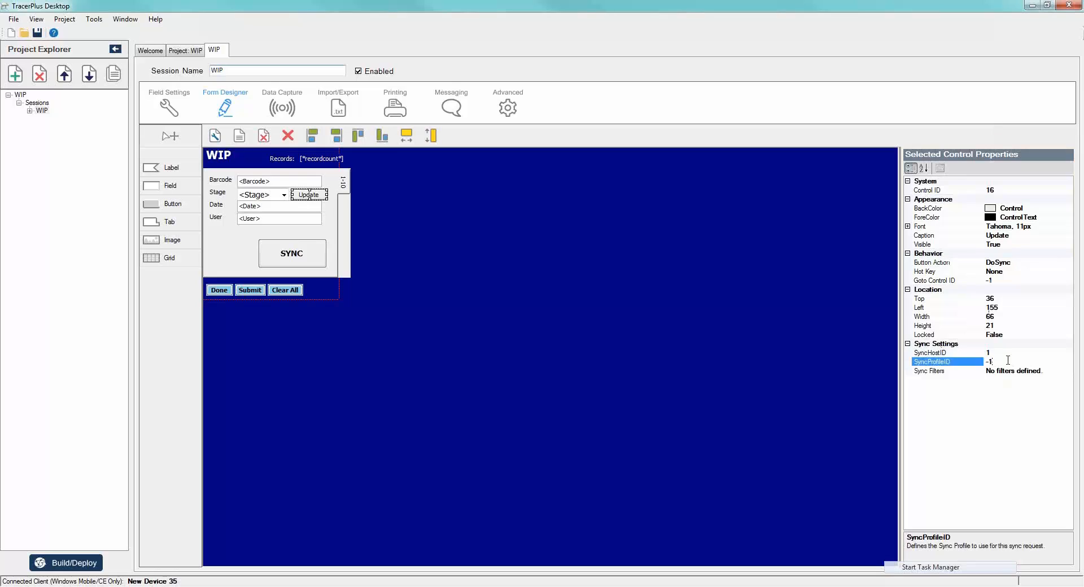
{"action": "left_click_drag", "start_coordinate": [1007, 360], "coordinate": [951, 366]}
{"action": "left_click", "coordinate": [714, 301]}
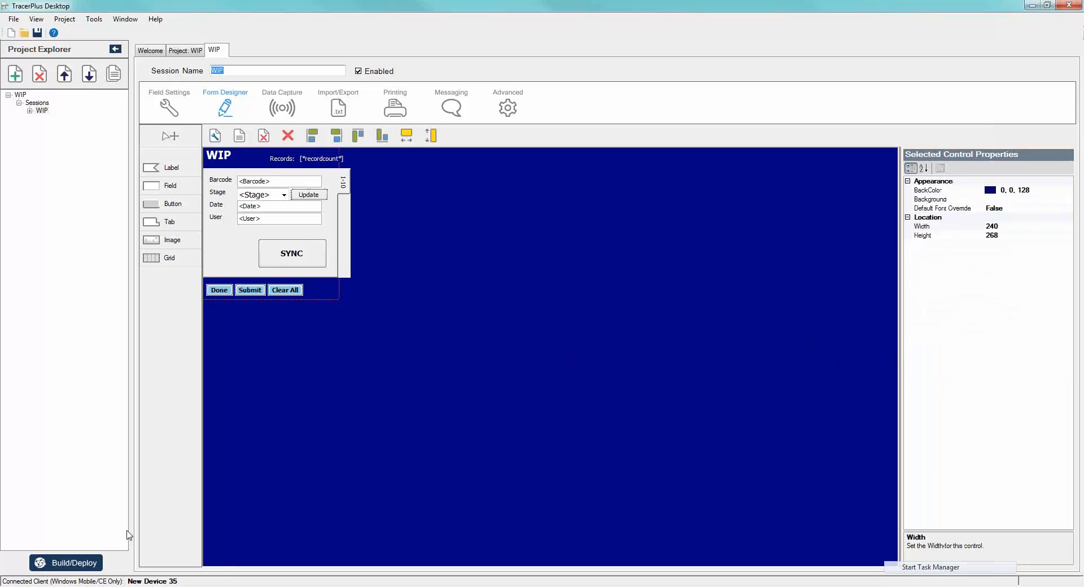
- Build and deploy the project to the connected Windows Mobile device, and bring up the device screen in MyMobiler
{"action": "left_click", "coordinate": [65, 563]}
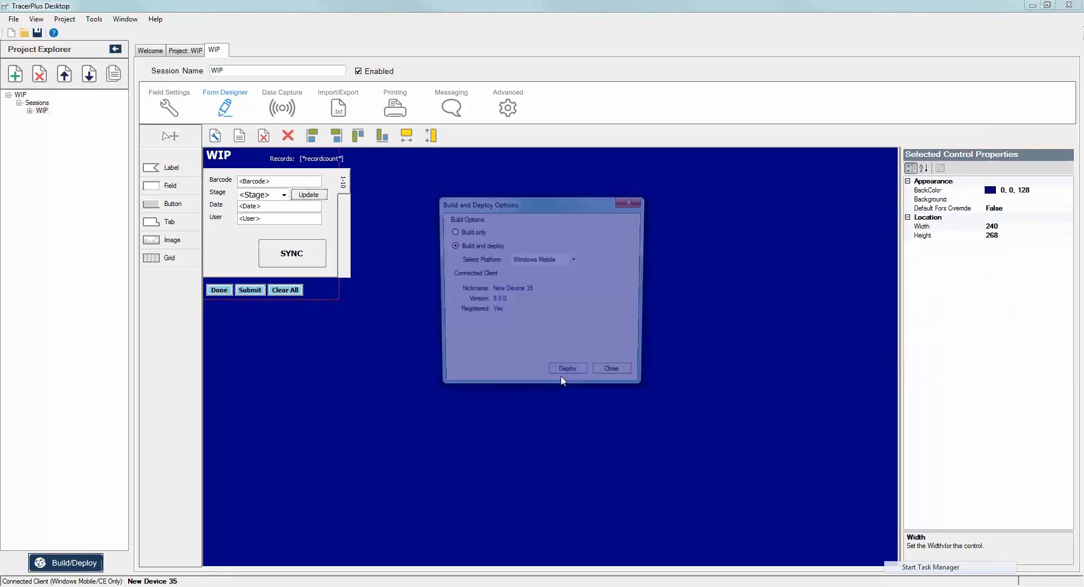
{"action": "left_click", "coordinate": [562, 375]}
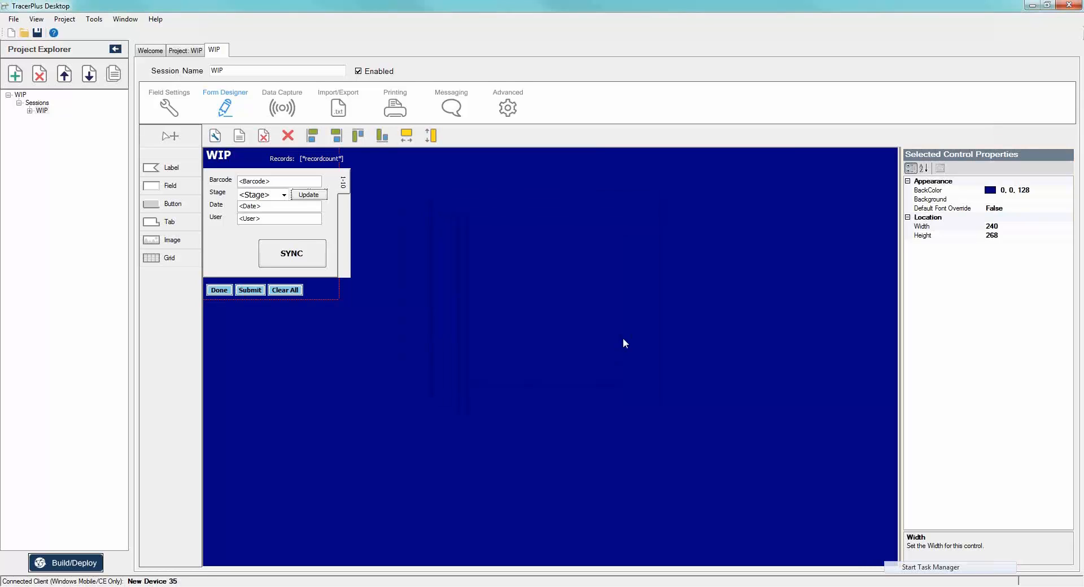
{"action": "left_click", "coordinate": [616, 375]}
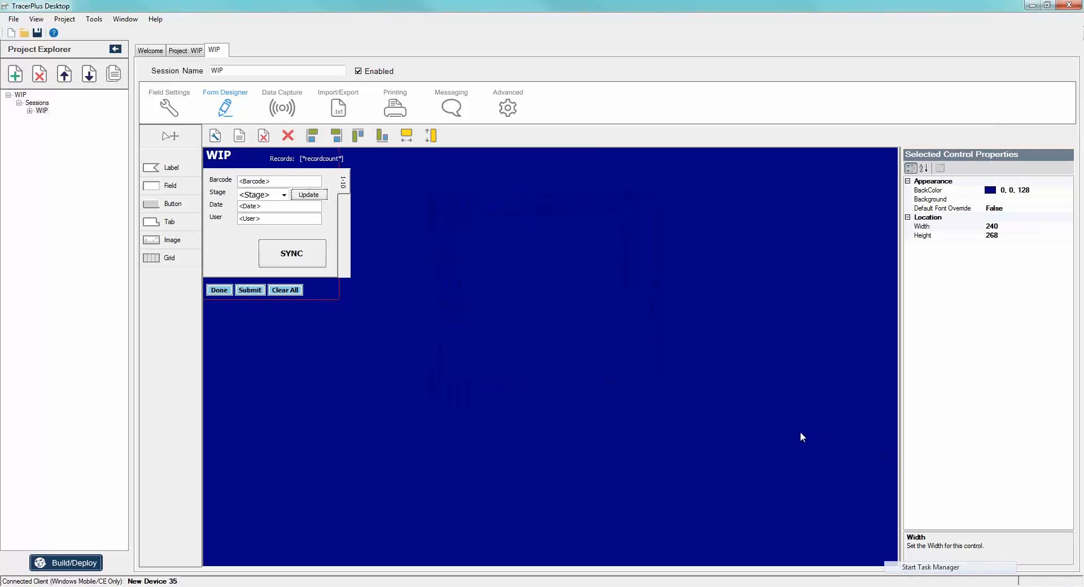
{"action": "left_click", "coordinate": [846, 586]}
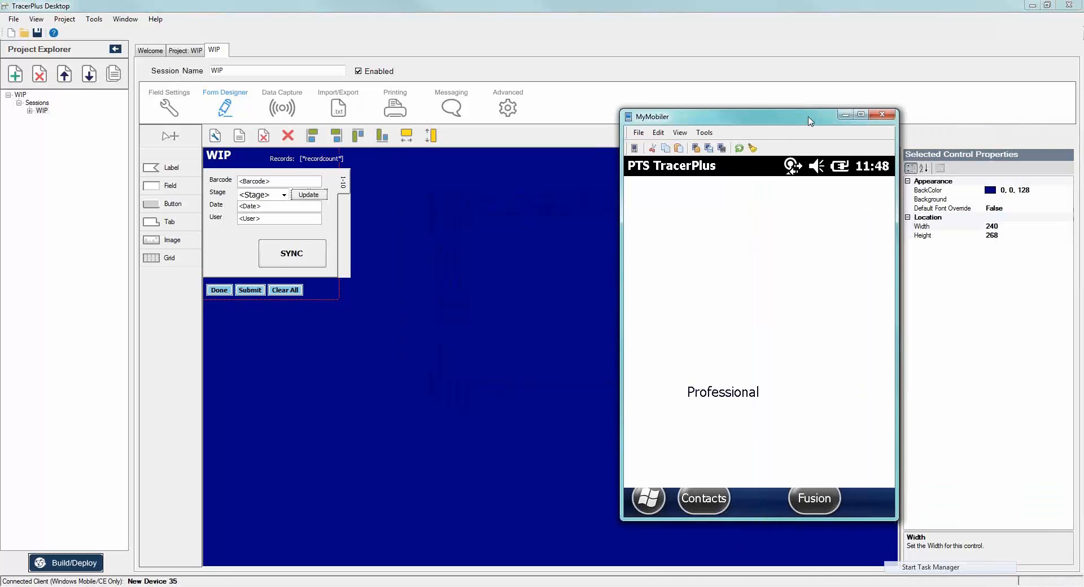
- Switch to TracerPlus Connect and open WIP.tcproj from the WIP project folder, discarding changes to the MySQL_Webinar project
{"action": "left_click", "coordinate": [847, 586]}
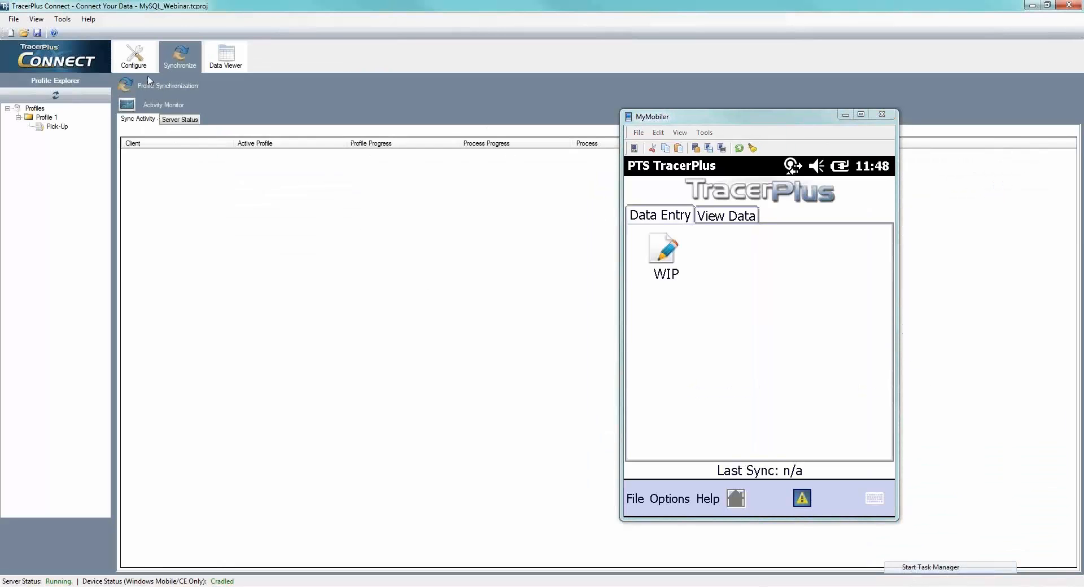
{"action": "left_click", "coordinate": [136, 58]}
{"action": "left_click", "coordinate": [37, 32]}
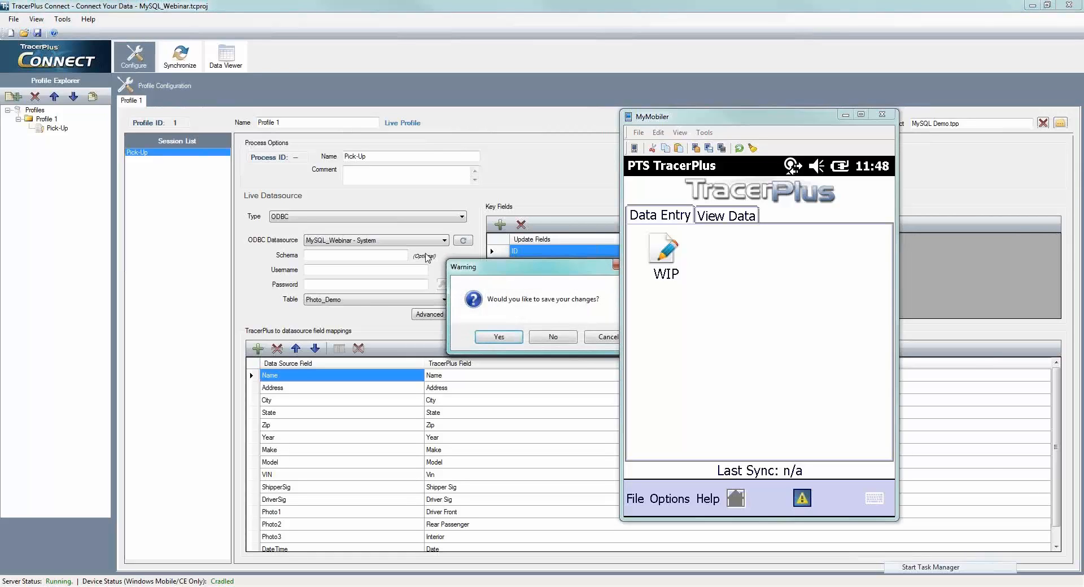
{"action": "left_click", "coordinate": [553, 337]}
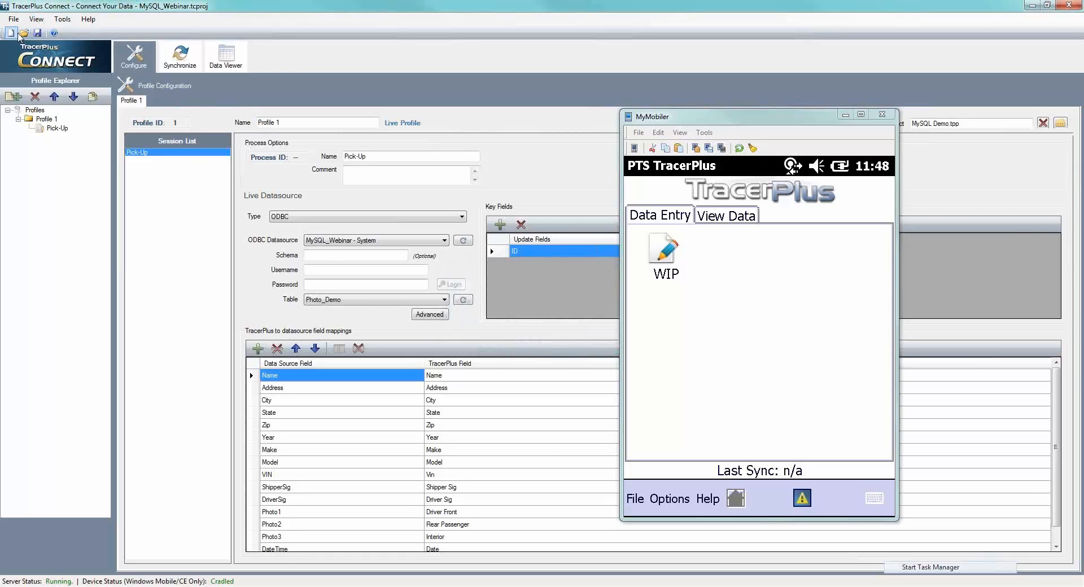
{"action": "left_click", "coordinate": [25, 33]}
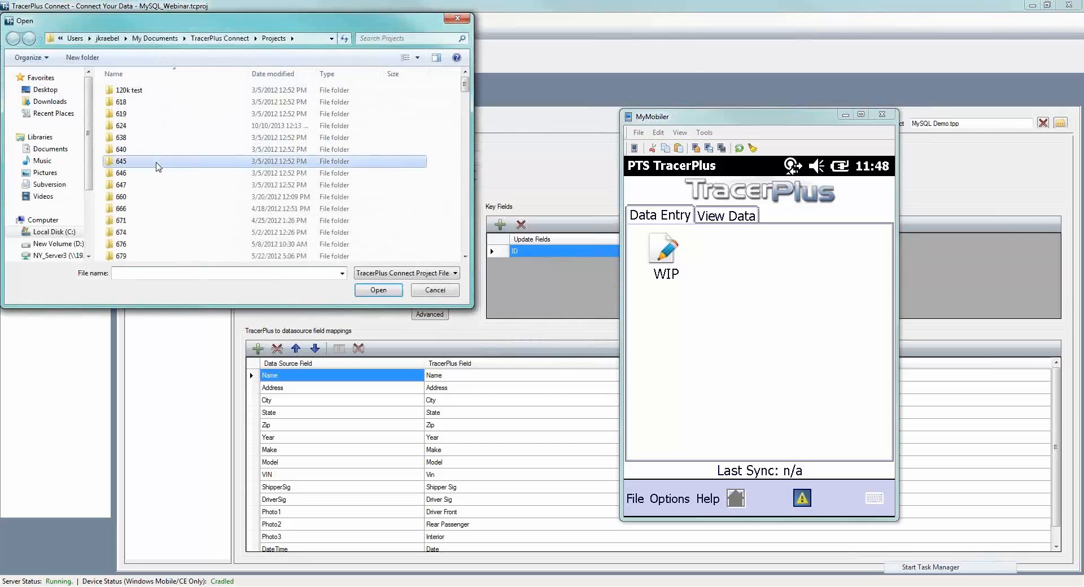
{"action": "double_click", "coordinate": [123, 219]}
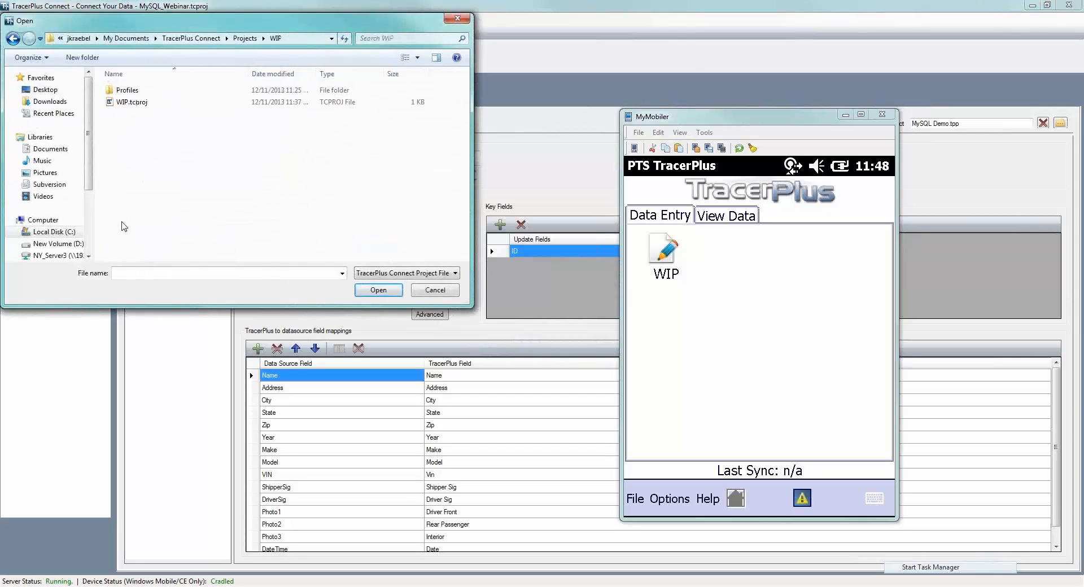
{"action": "double_click", "coordinate": [125, 102]}
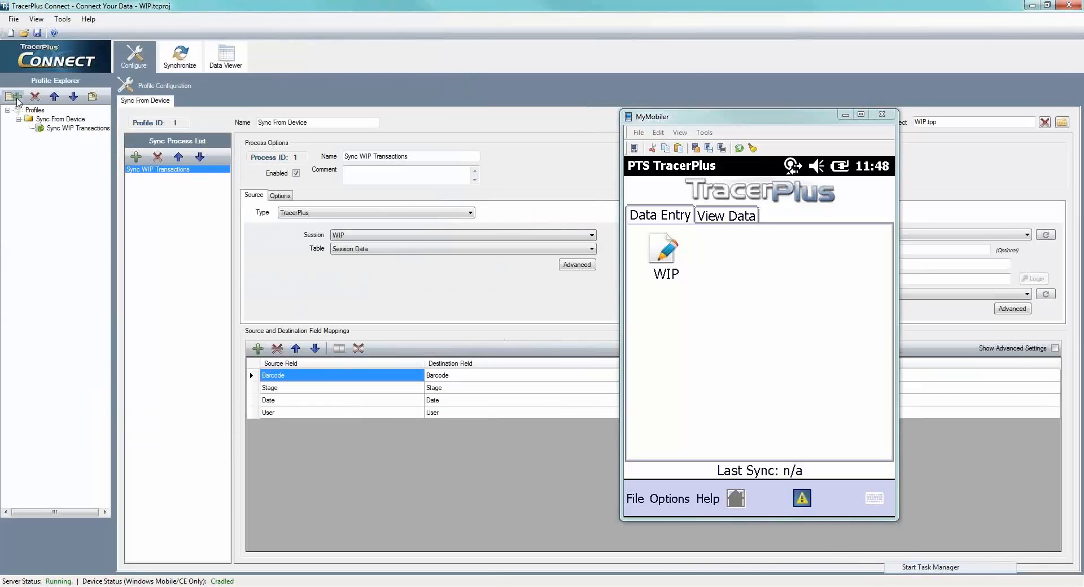
{"action": "left_click", "coordinate": [16, 98]}
{"action": "left_click_drag", "start_coordinate": [557, 214], "coordinate": [434, 220]}
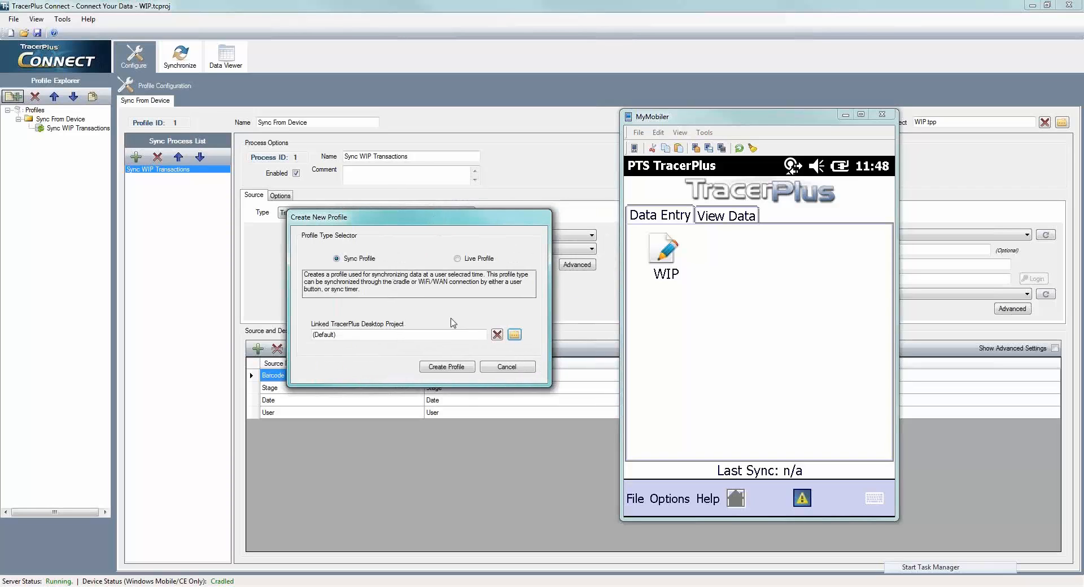
{"action": "left_click", "coordinate": [435, 369]}
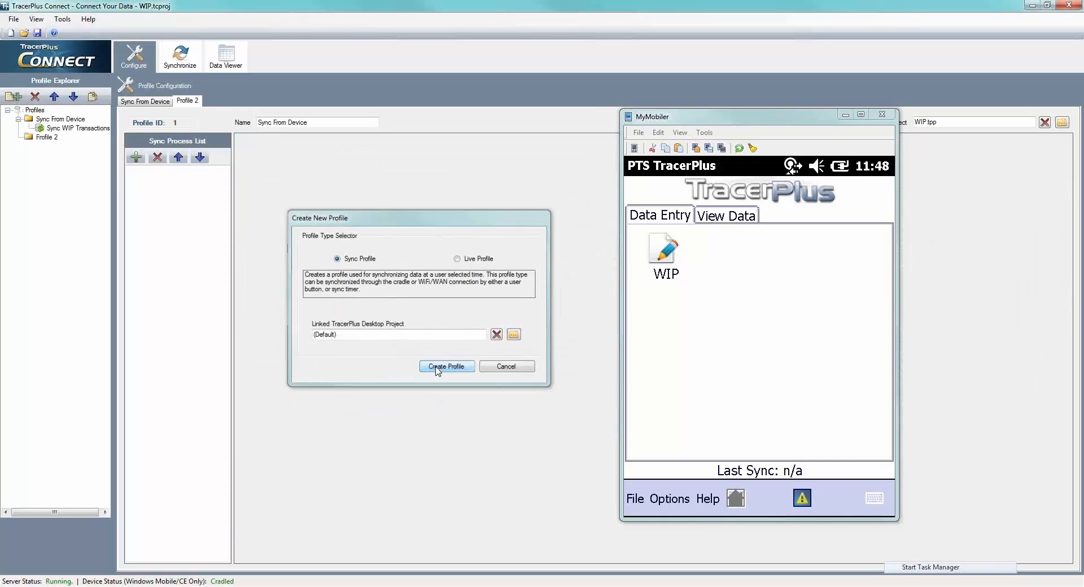
{"action": "left_click", "coordinate": [45, 136]}
{"action": "left_click", "coordinate": [137, 156]}
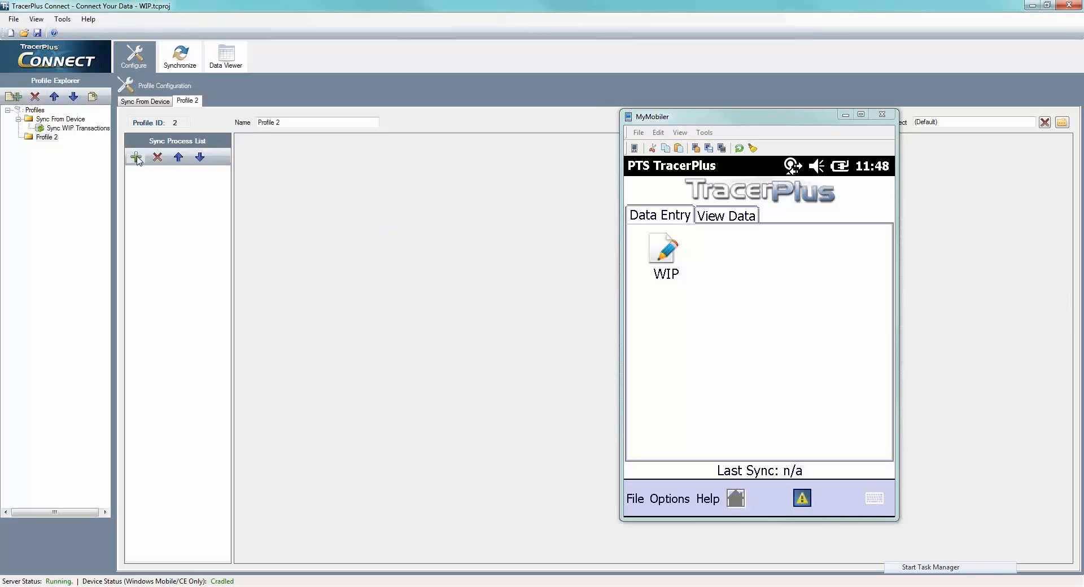
{"action": "left_click", "coordinate": [398, 212]}
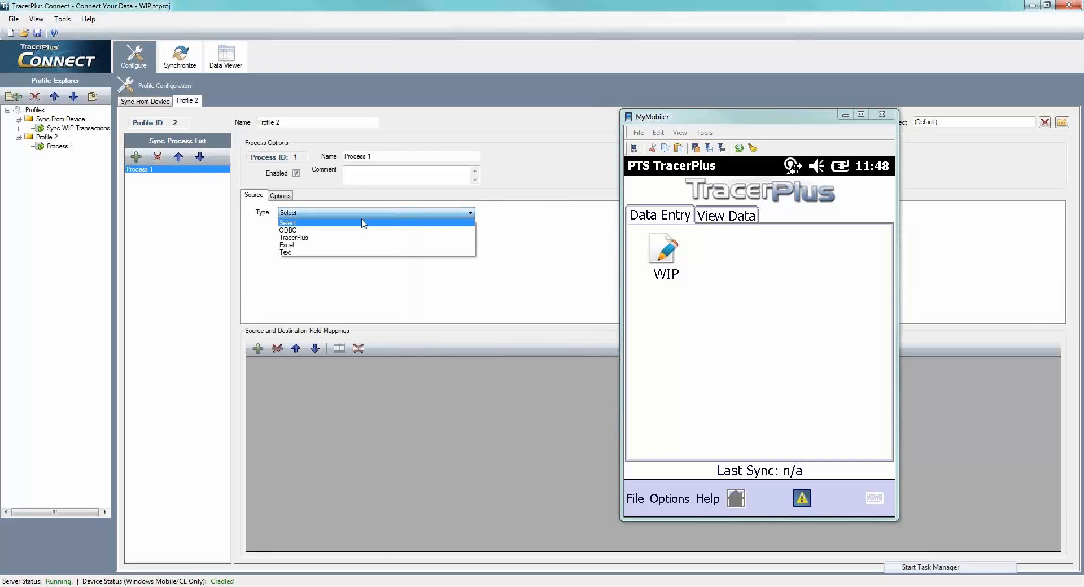
{"action": "left_click", "coordinate": [330, 243]}
{"action": "left_click", "coordinate": [386, 235]}
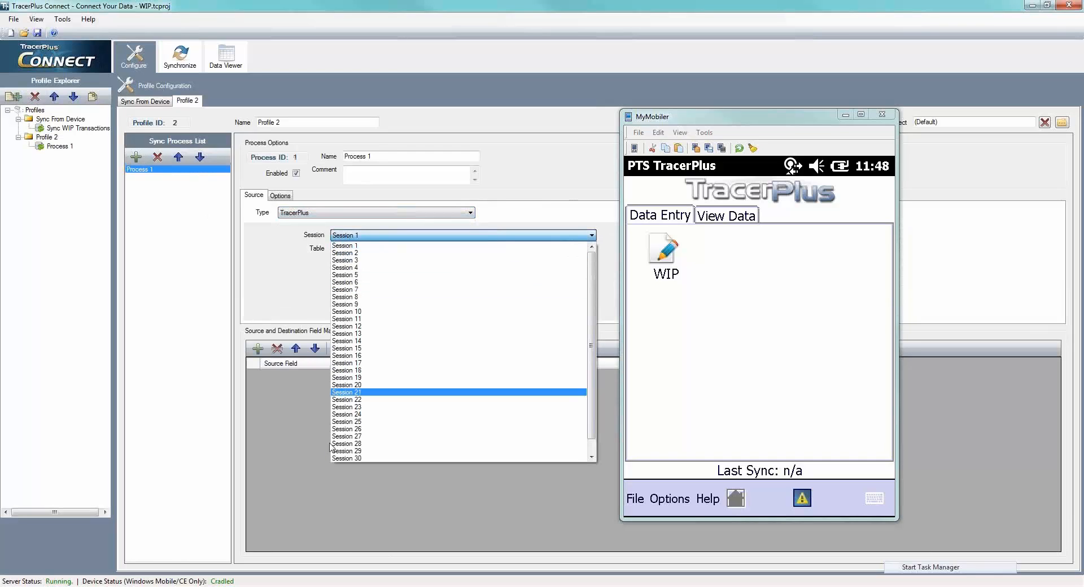
{"action": "left_click", "coordinate": [277, 299]}
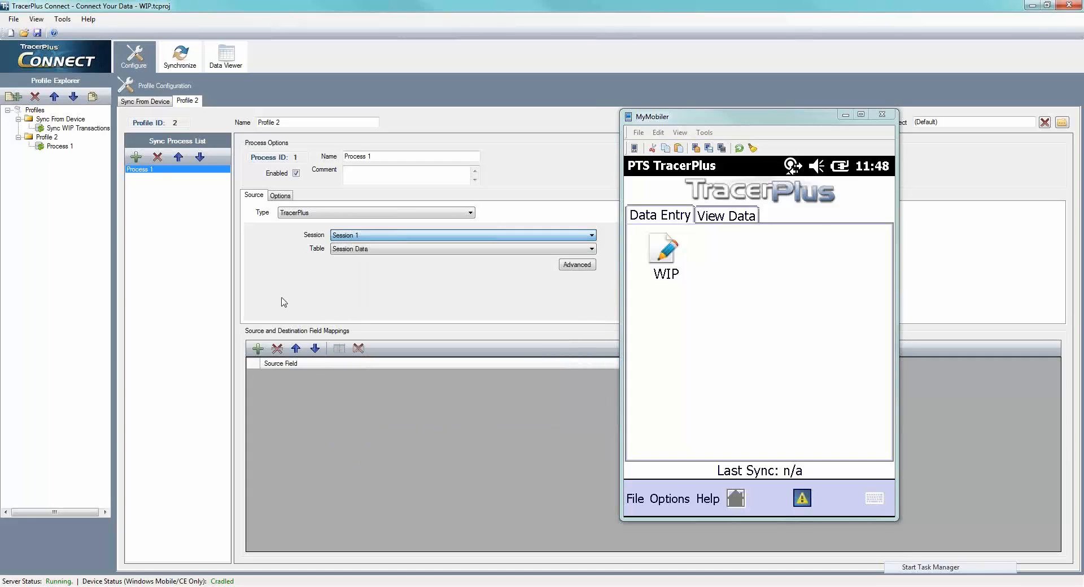
{"action": "left_click", "coordinate": [45, 137]}
{"action": "left_click", "coordinate": [35, 96]}
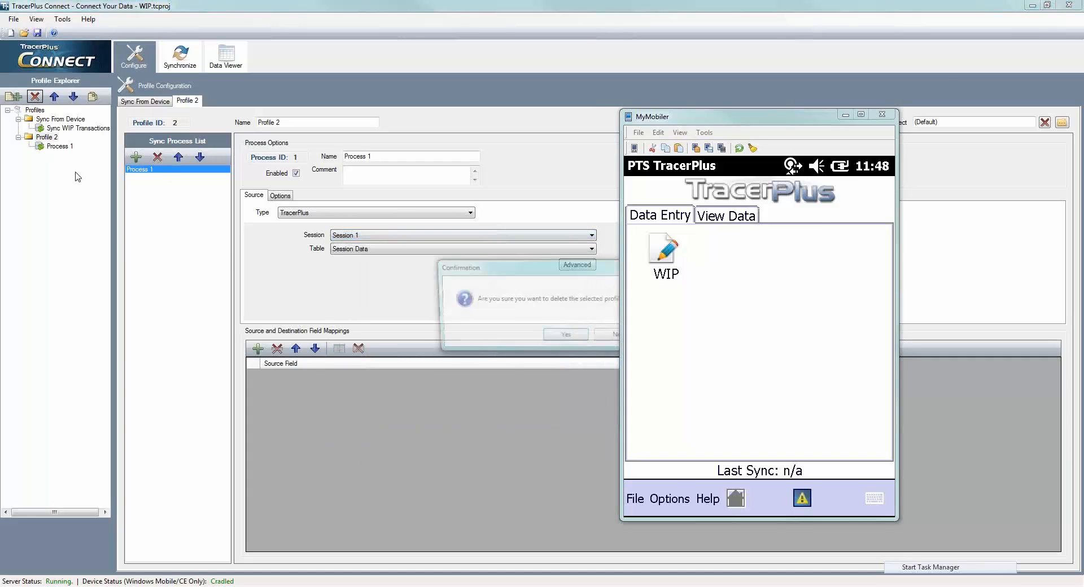
{"action": "left_click", "coordinate": [567, 337]}
- Create a new Sync Profile linked to the desktop project WIP.tpp from the WIP folder
{"action": "left_click", "coordinate": [13, 96]}
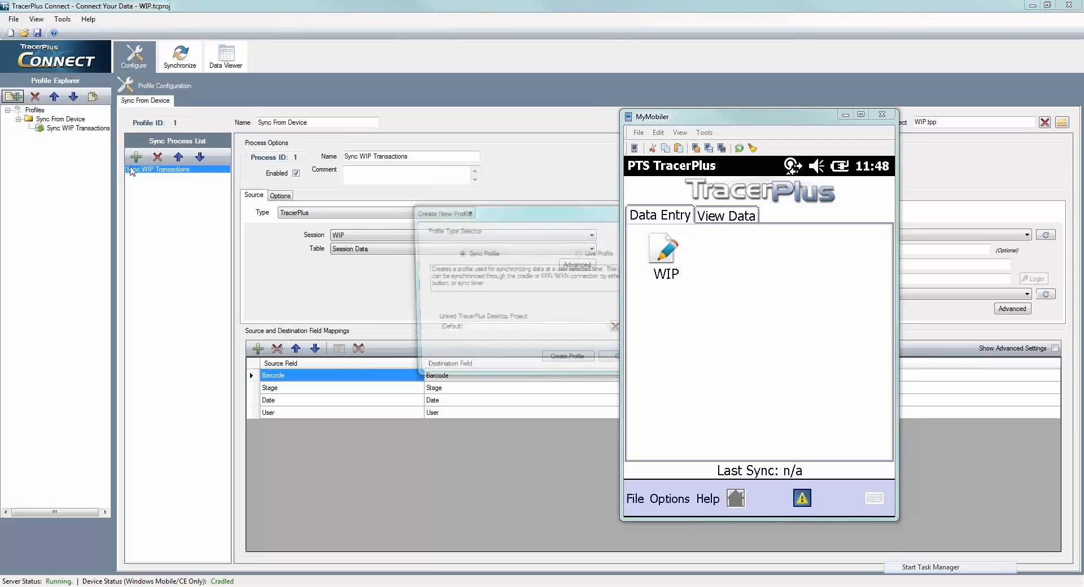
{"action": "left_click_drag", "start_coordinate": [578, 224], "coordinate": [449, 224]}
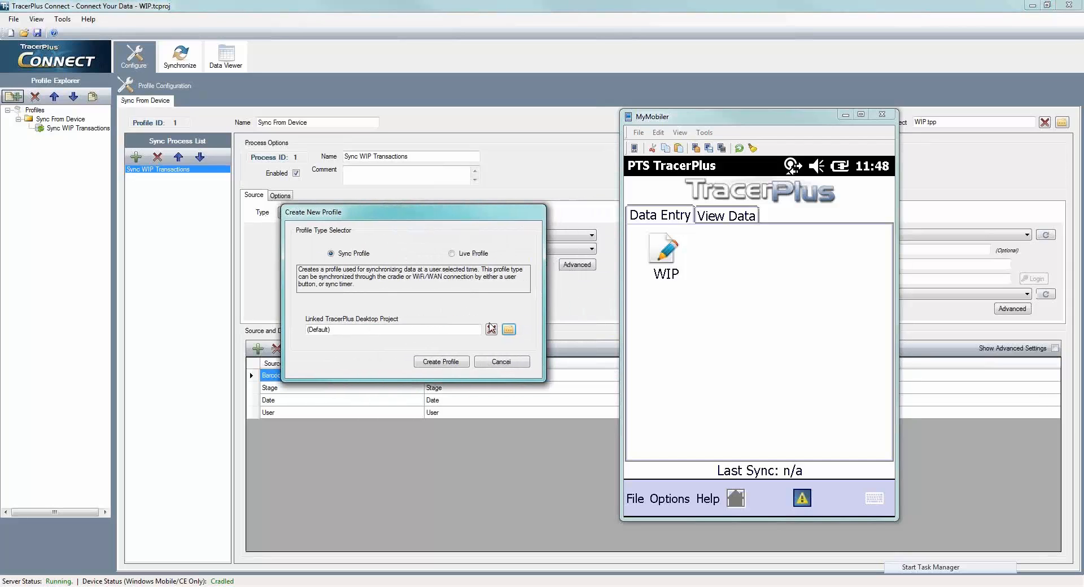
{"action": "left_click", "coordinate": [510, 330]}
{"action": "double_click", "coordinate": [415, 299]}
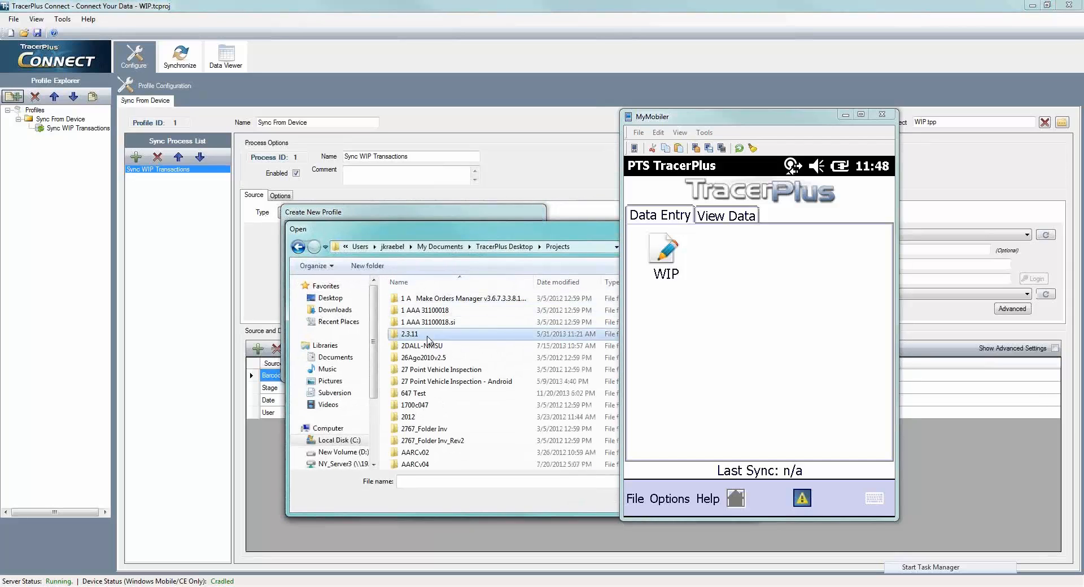
{"action": "scroll", "coordinate": [434, 355], "scroll_direction": "down", "scroll_amount": 15}
{"action": "scroll", "coordinate": [434, 356], "scroll_direction": "down", "scroll_amount": 20}
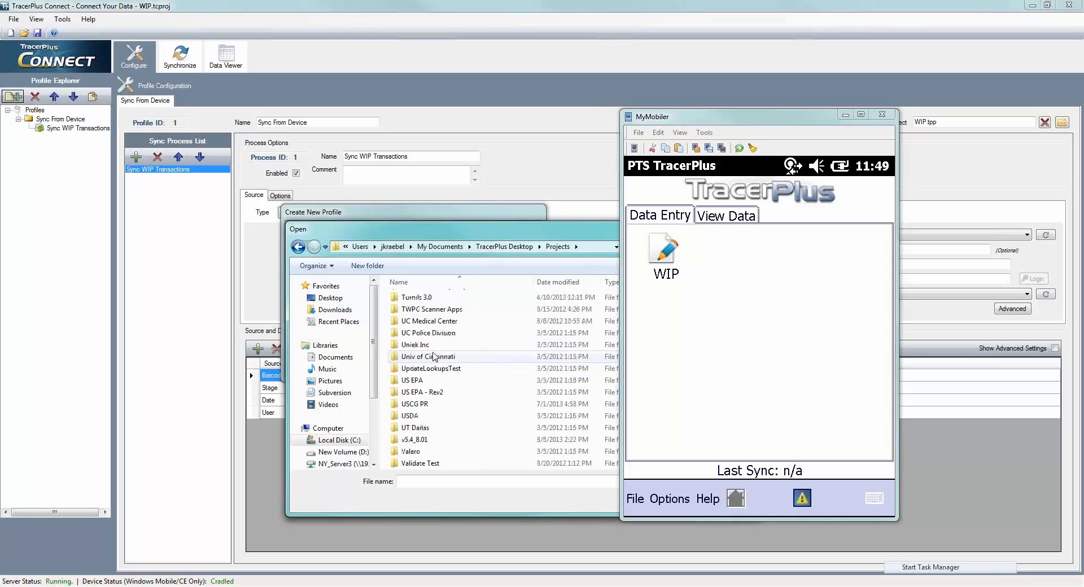
{"action": "double_click", "coordinate": [435, 356]}
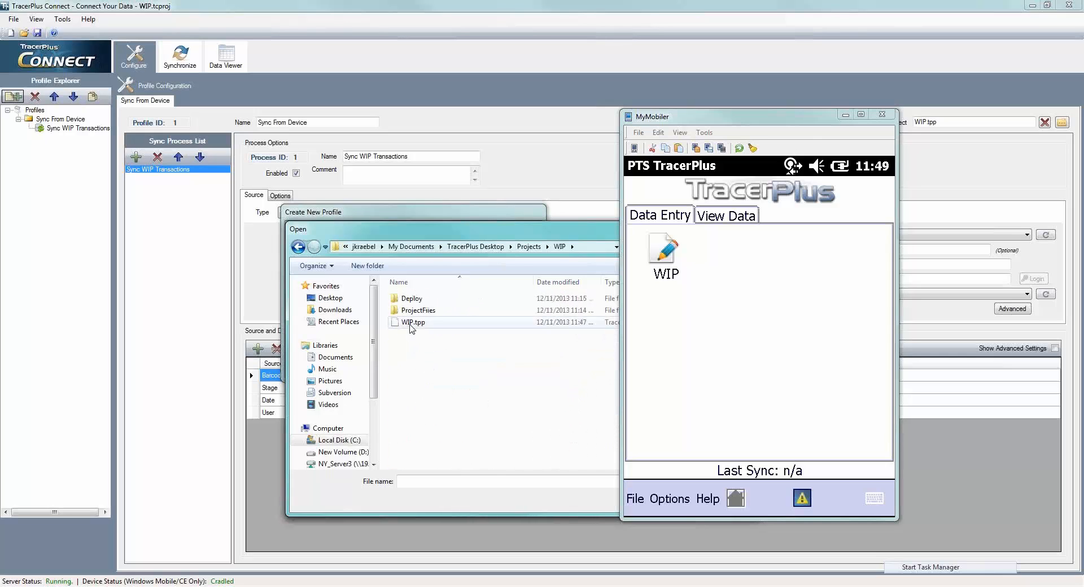
{"action": "double_click", "coordinate": [415, 320]}
{"action": "left_click", "coordinate": [442, 362]}
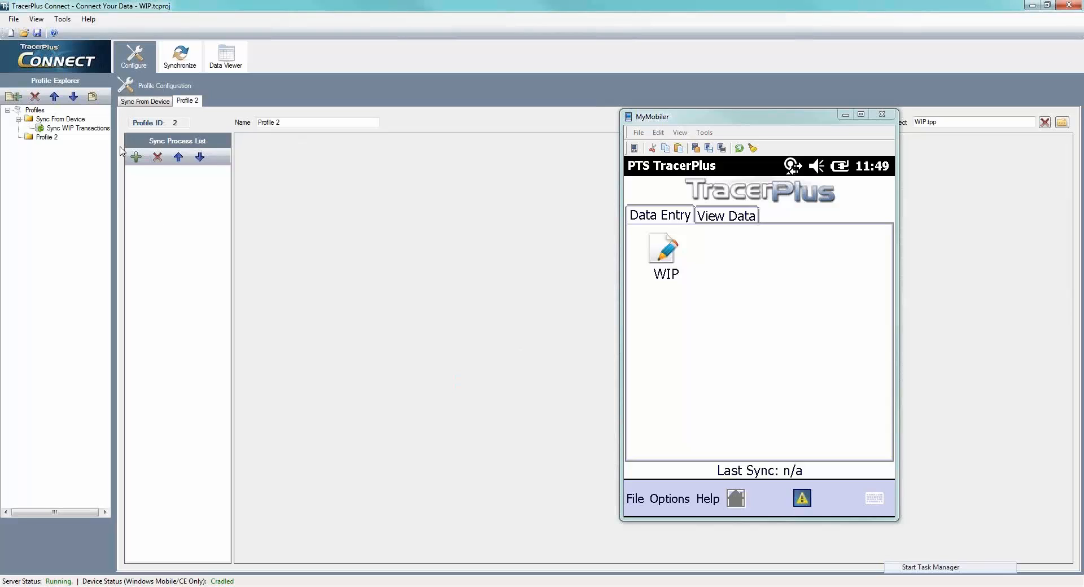
- Rename the new profile as Sync To Device
{"action": "left_click", "coordinate": [276, 122]}
{"action": "left_click_drag", "start_coordinate": [303, 122], "coordinate": [182, 123]}
{"action": "type", "text": "Sync To D"}
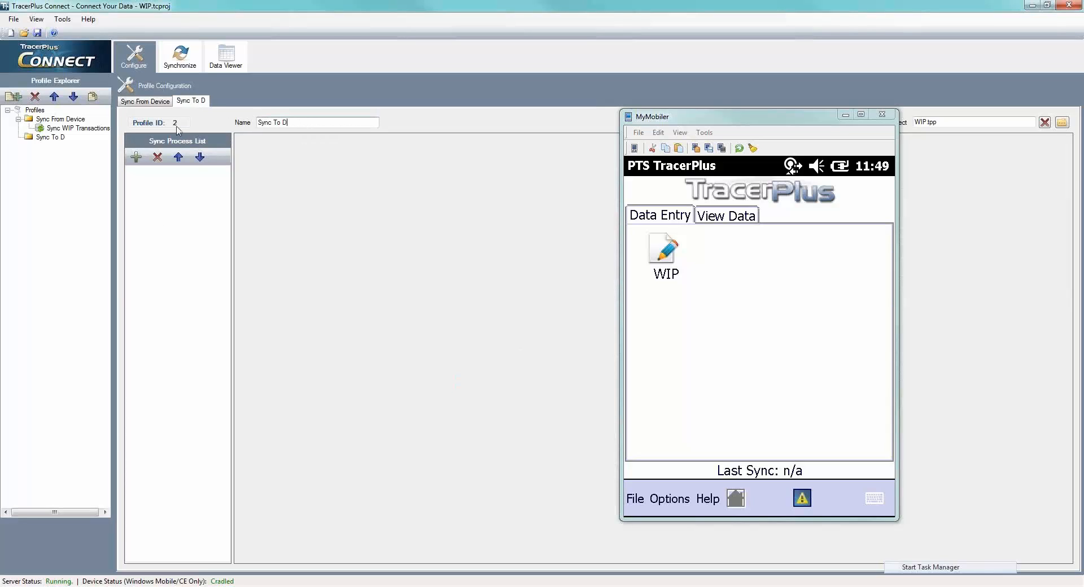
{"action": "type", "text": "evice"}
- Add a sync process named Sync Stage DD with an ODBC source, and minimize the MyMobiler window
{"action": "left_click", "coordinate": [136, 157]}
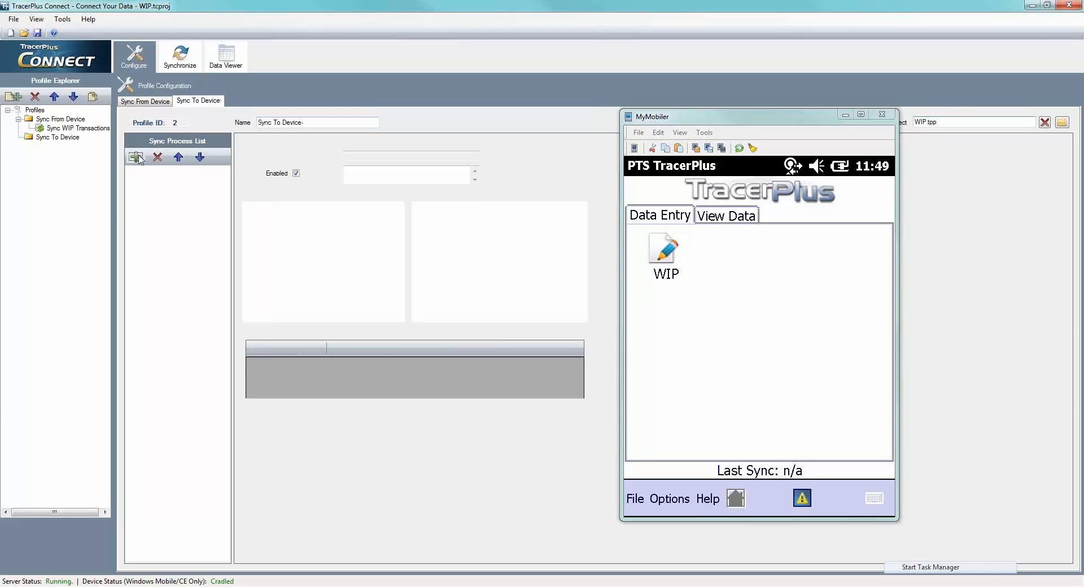
{"action": "left_click_drag", "start_coordinate": [399, 156], "coordinate": [315, 157]}
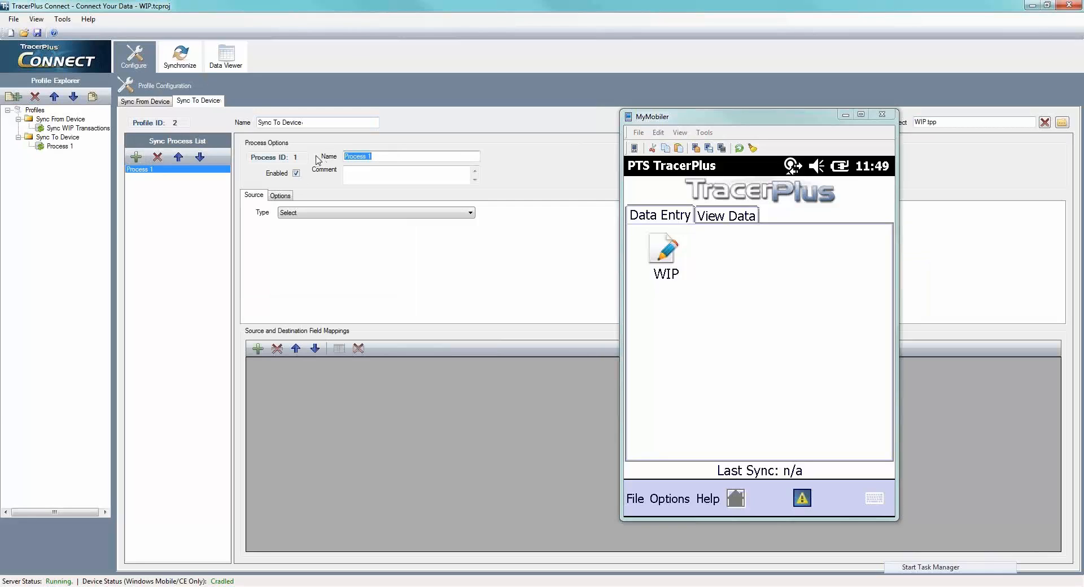
{"action": "type", "text": "Sync Stage DD"}
{"action": "left_click", "coordinate": [327, 213]}
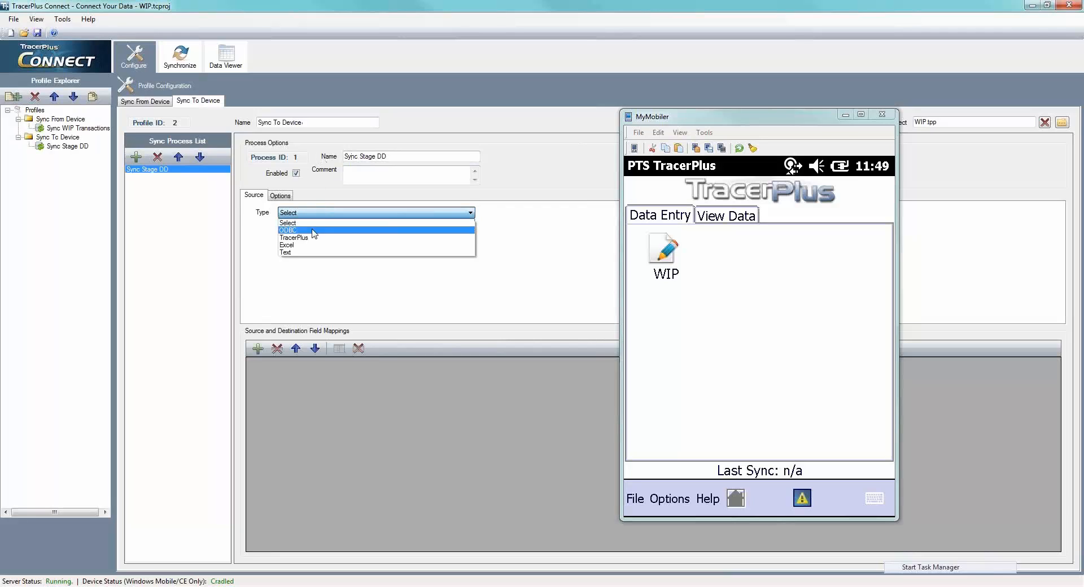
{"action": "left_click", "coordinate": [312, 234]}
{"action": "left_click", "coordinate": [845, 115]}
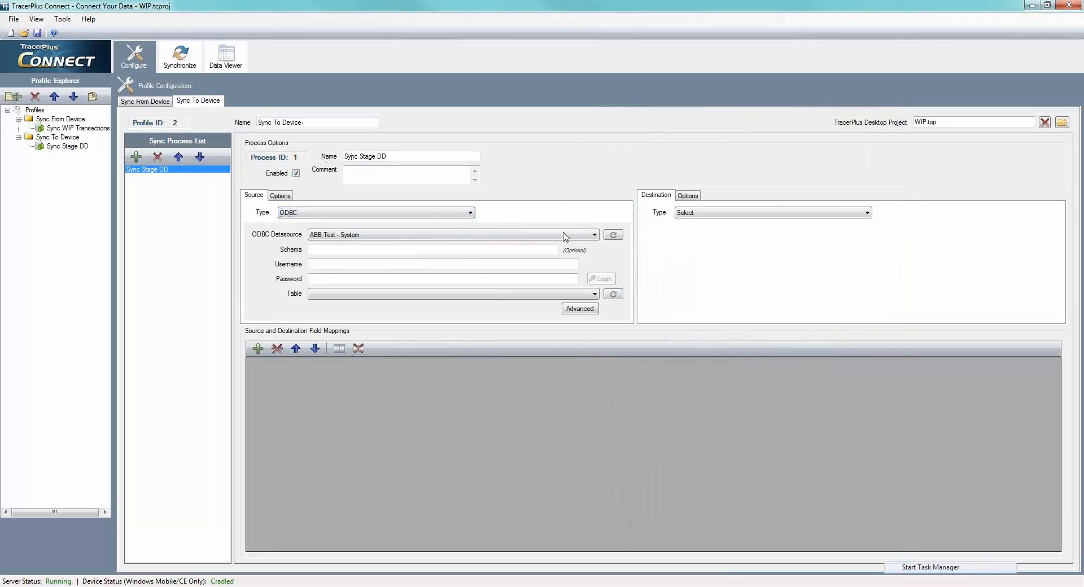
- Set the source of Sync Stage DD to the WIP - System ODBC datasource and its stages table
{"action": "left_click", "coordinate": [584, 235]}
{"action": "scroll", "coordinate": [423, 298], "scroll_direction": "down", "scroll_amount": 7}
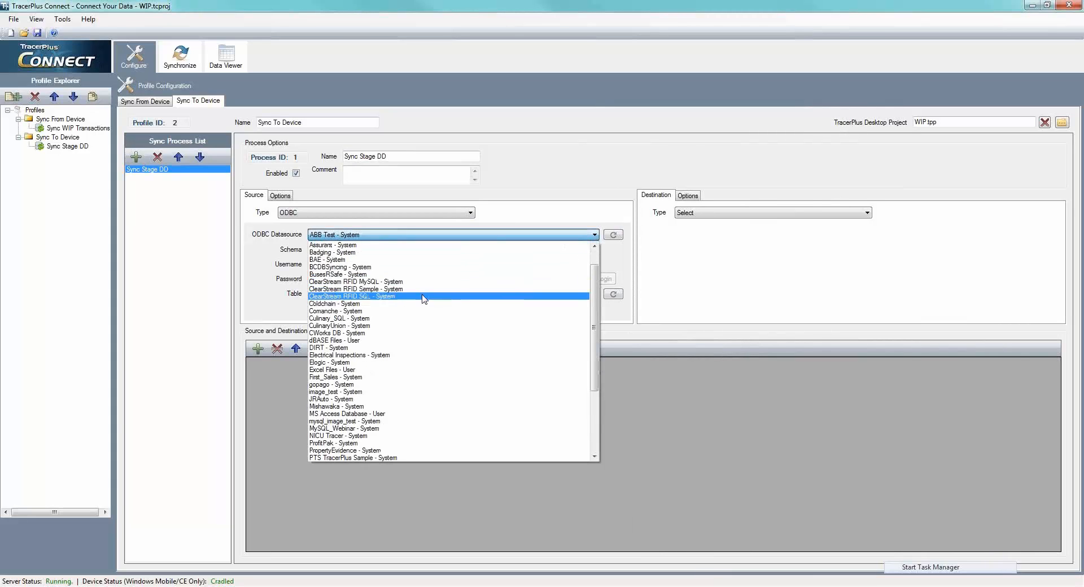
{"action": "left_click", "coordinate": [339, 455]}
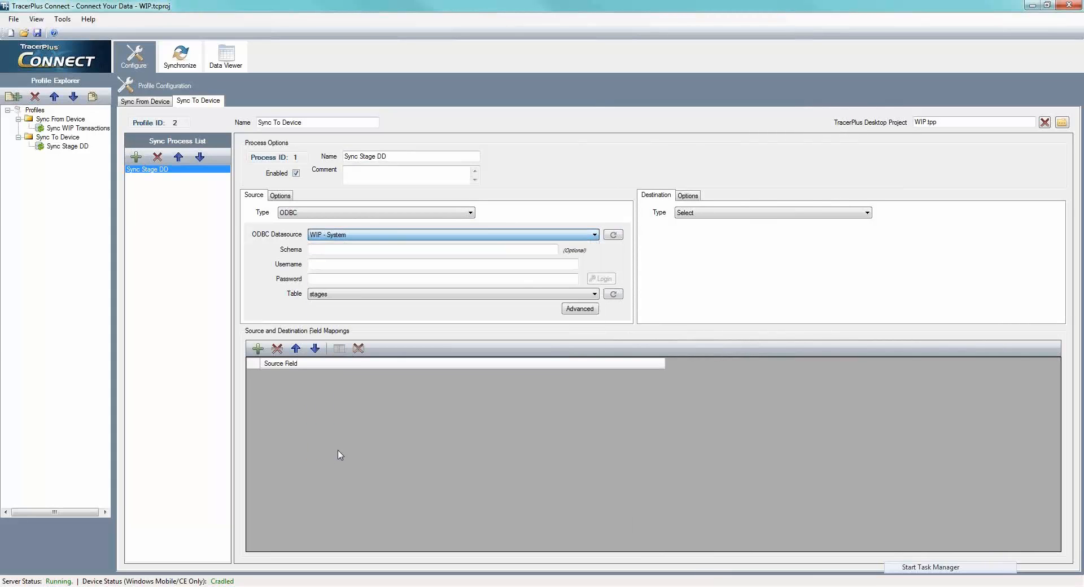
{"action": "left_click", "coordinate": [367, 294]}
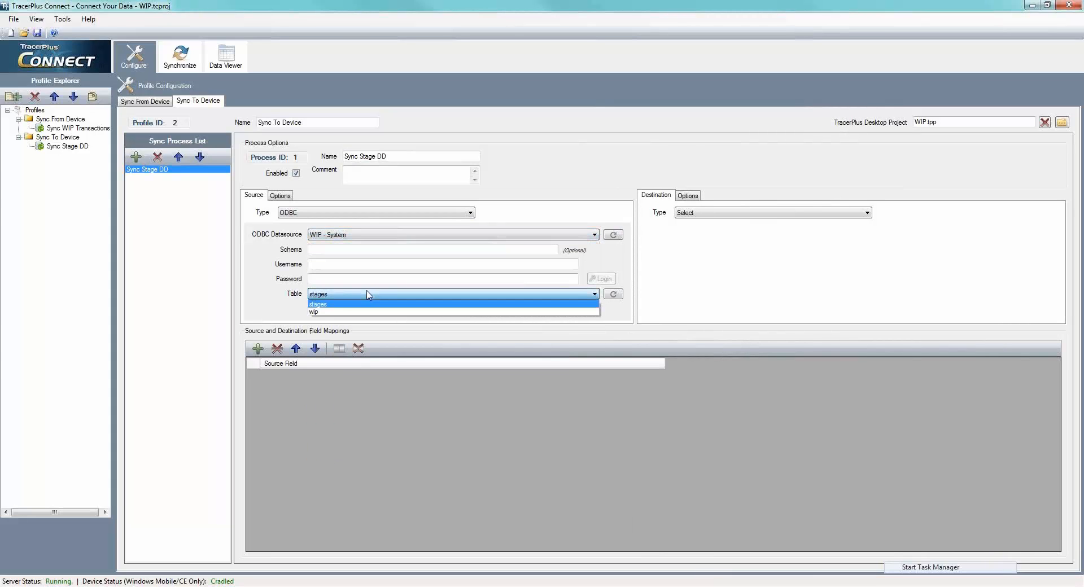
{"action": "left_click", "coordinate": [324, 305]}
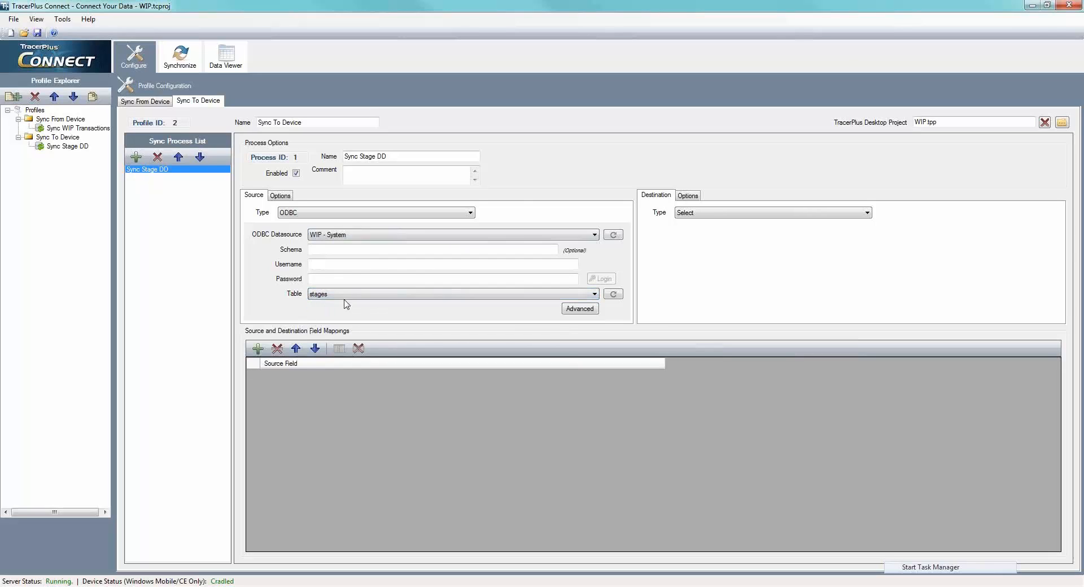
- Set the destination to TracerPlus with the Stage (Drop Down) table, and remove the idStages mapping so only Stage maps to DisplayValue
{"action": "left_click", "coordinate": [709, 218]}
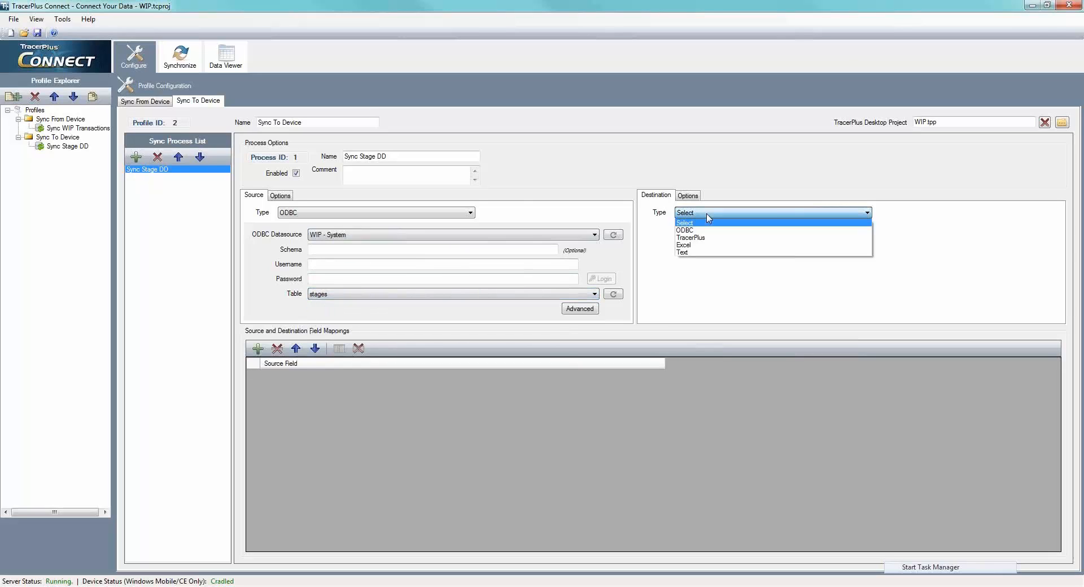
{"action": "left_click", "coordinate": [694, 243]}
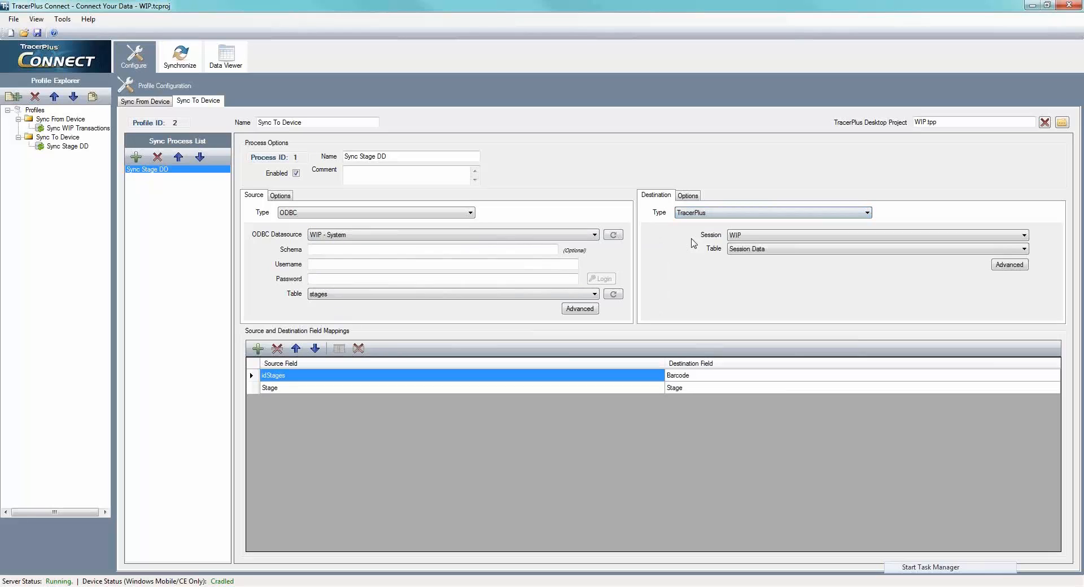
{"action": "left_click", "coordinate": [751, 249]}
{"action": "left_click", "coordinate": [749, 266]}
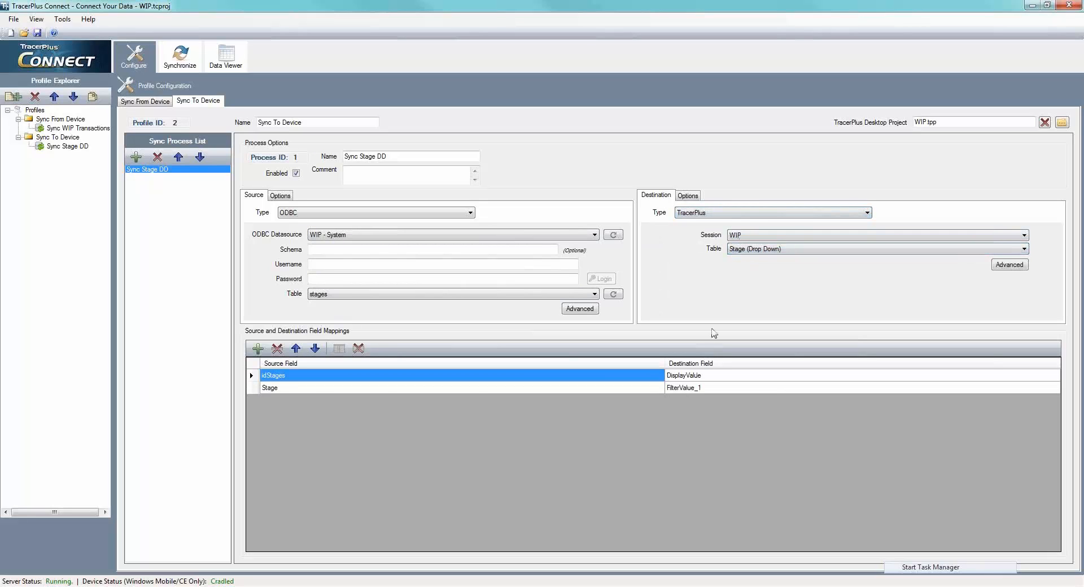
{"action": "left_click", "coordinate": [277, 348]}
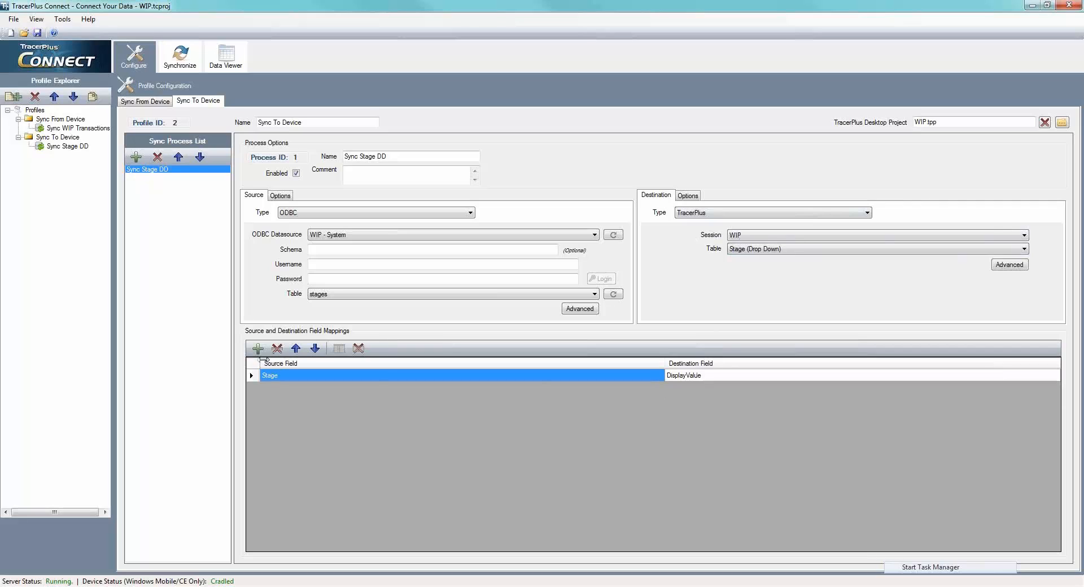
- Choose the post type in the destination options of Sync Stage DD and return to the destination settings
{"action": "left_click", "coordinate": [688, 195]}
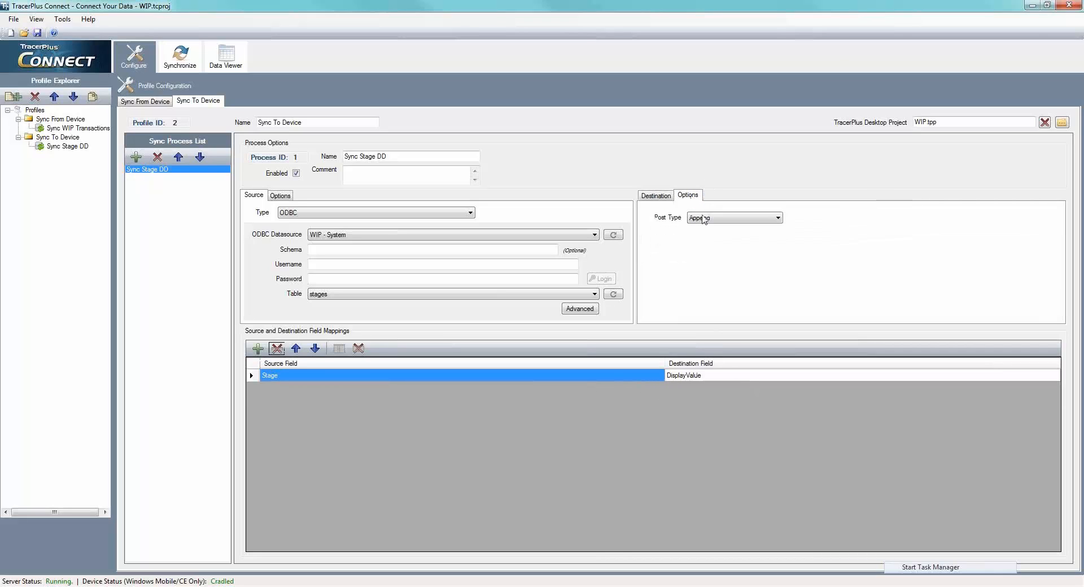
{"action": "left_click", "coordinate": [704, 219]}
{"action": "left_click", "coordinate": [701, 228]}
{"action": "left_click", "coordinate": [661, 198]}
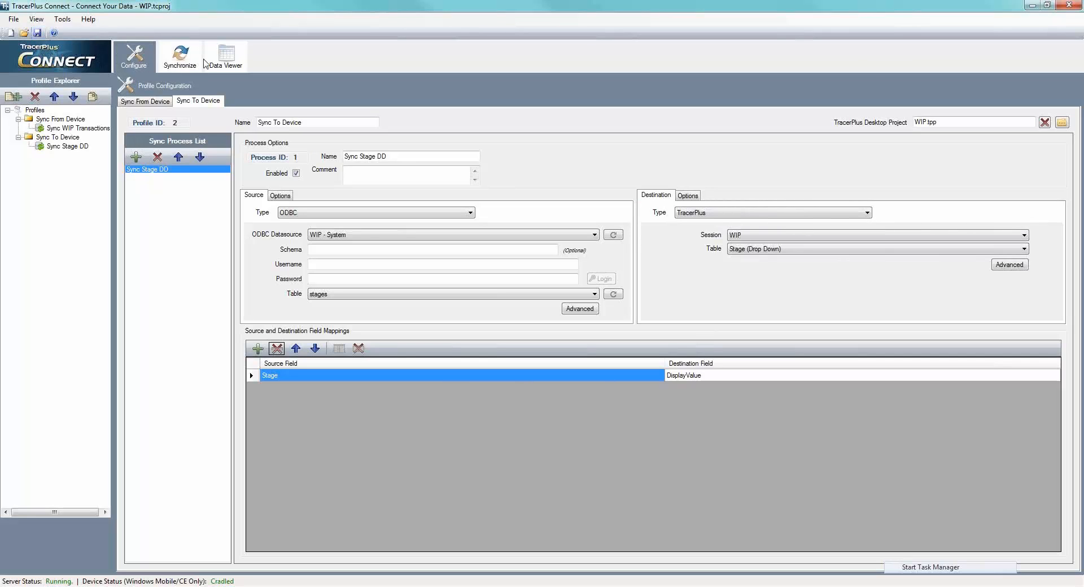
- Show the profile synchronization view, then bring up MyMobiler, open the WIP form and check the Stage choices on the device
{"action": "left_click", "coordinate": [187, 61]}
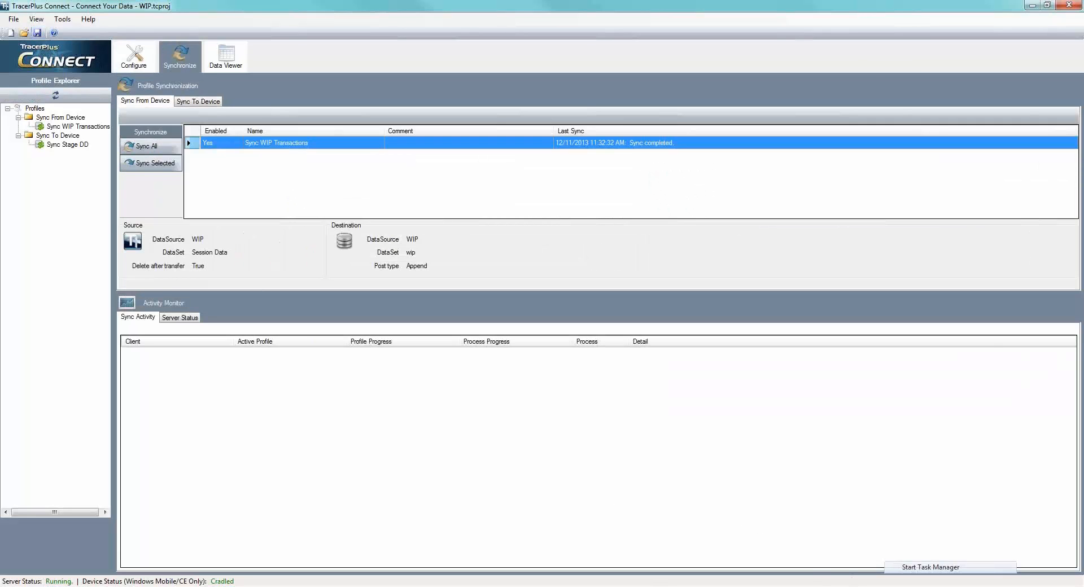
{"action": "left_click", "coordinate": [754, 585]}
{"action": "left_click_drag", "start_coordinate": [748, 120], "coordinate": [648, 120]}
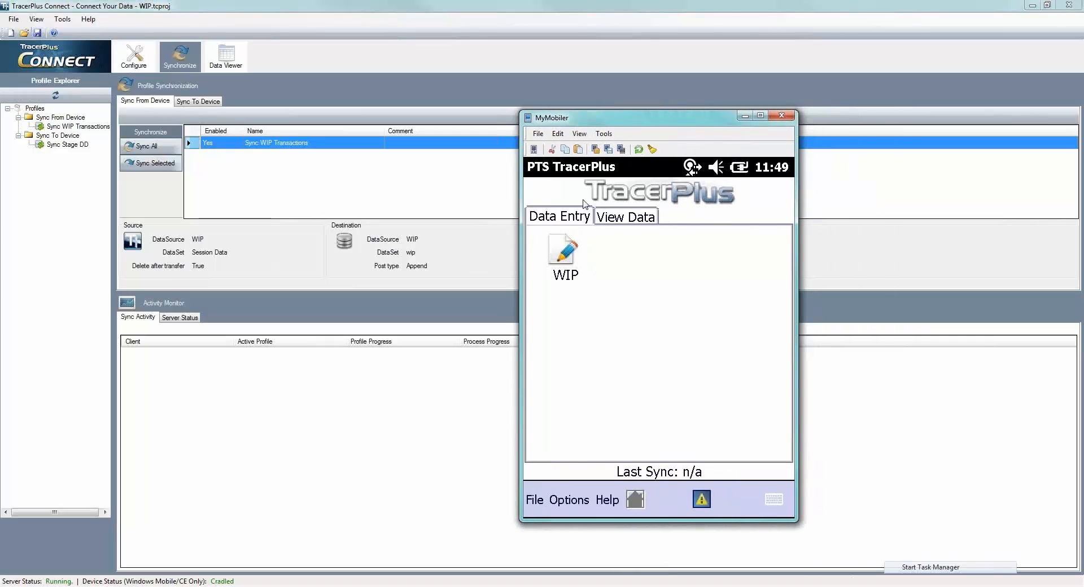
{"action": "left_click", "coordinate": [564, 258]}
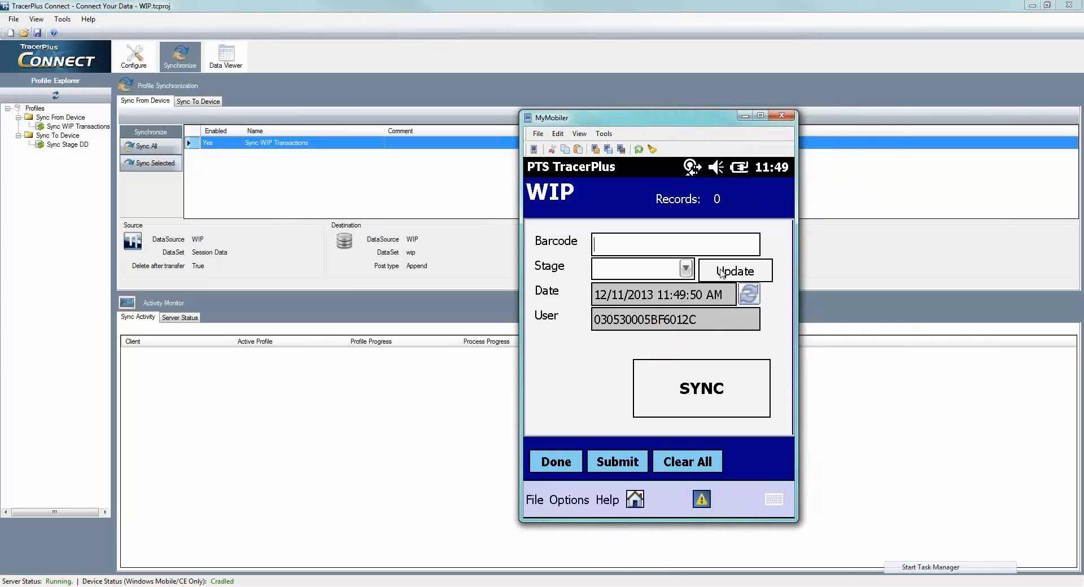
{"action": "left_click", "coordinate": [686, 270]}
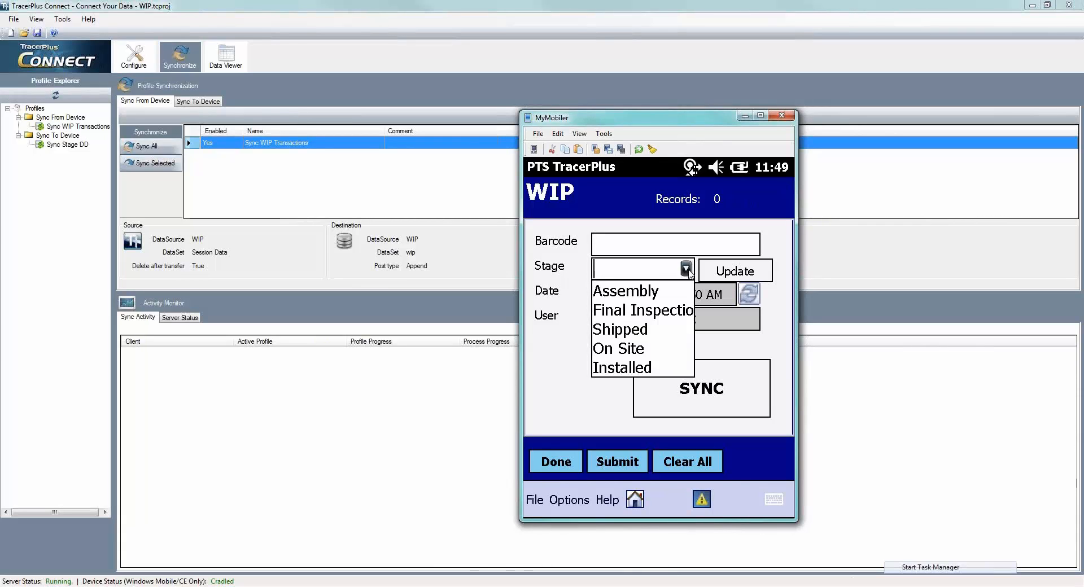
{"action": "left_click", "coordinate": [688, 271]}
- Run the Update sync from the WIP form on the device and review the refreshed Stage choices
{"action": "left_click", "coordinate": [727, 270]}
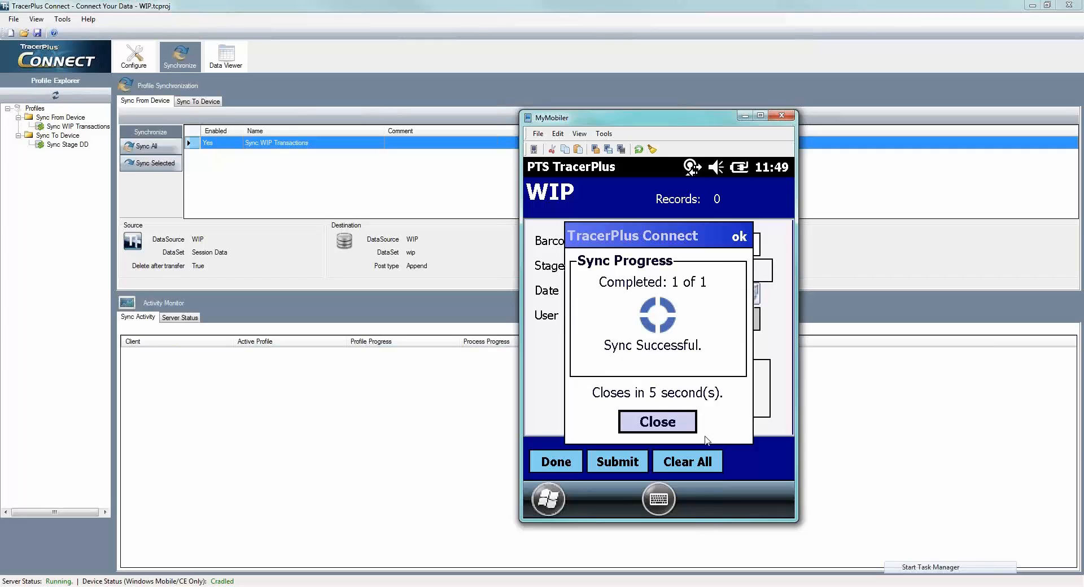
{"action": "left_click", "coordinate": [679, 418]}
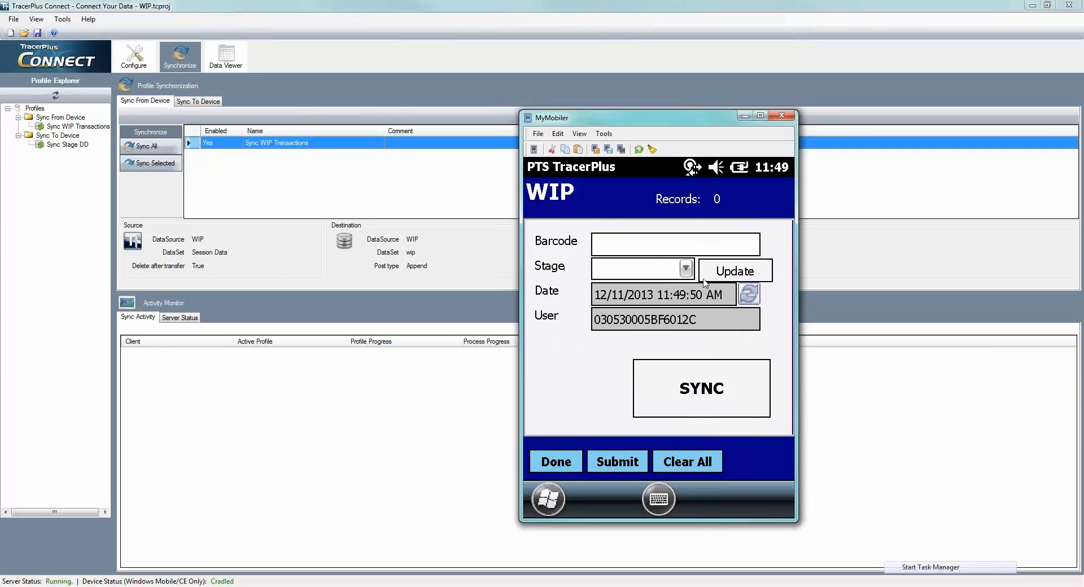
{"action": "left_click", "coordinate": [685, 269]}
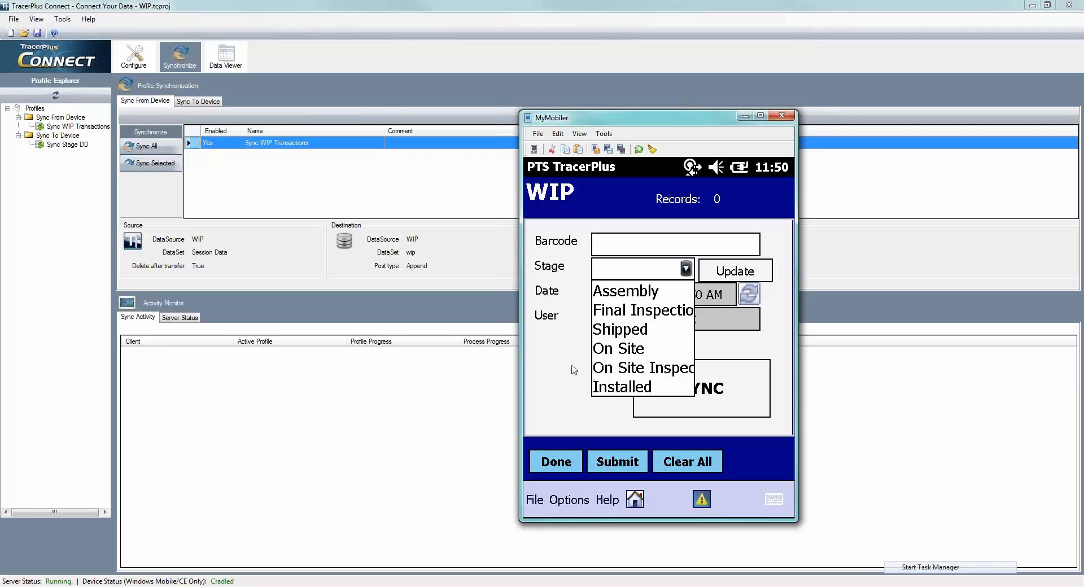
{"action": "left_click", "coordinate": [551, 385]}
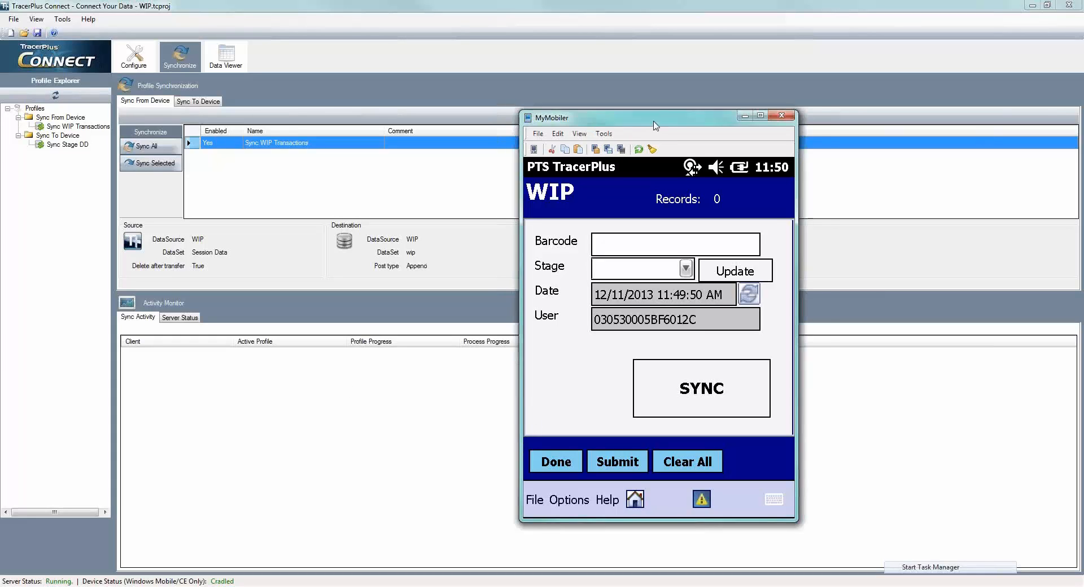
- Minimize MyMobiler and open the TracerPlus Connect preferences to examine the sync service's Active Connect Project path
{"action": "left_click_drag", "start_coordinate": [651, 121], "coordinate": [698, 115]}
{"action": "left_click", "coordinate": [790, 110]}
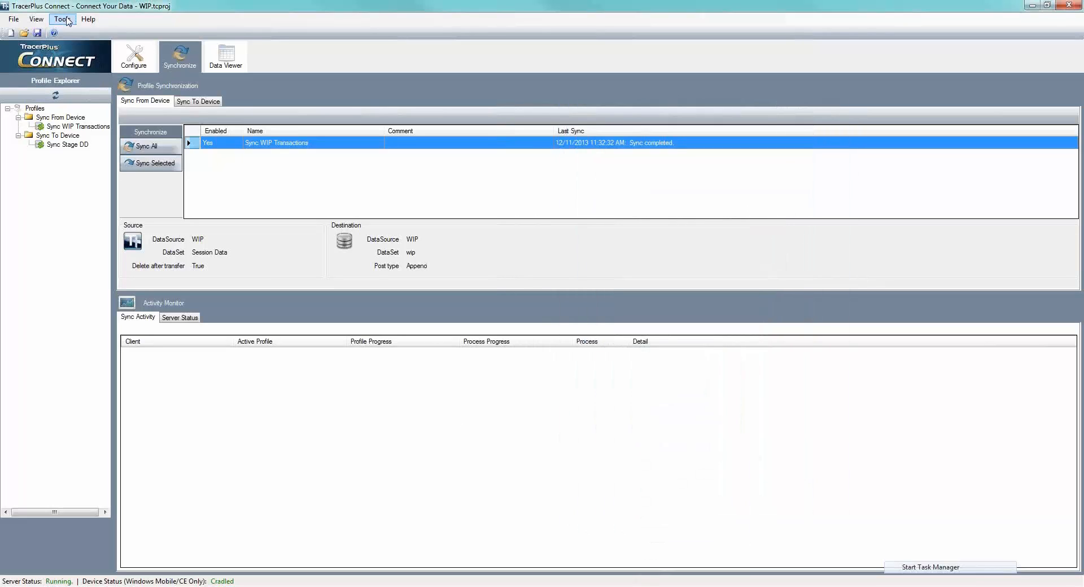
{"action": "left_click", "coordinate": [68, 22]}
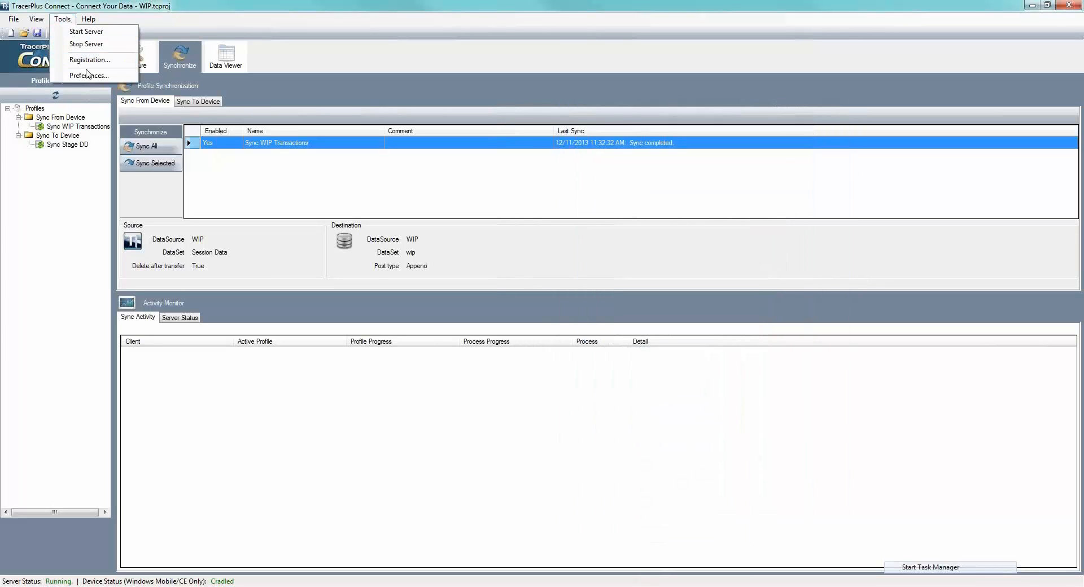
{"action": "left_click", "coordinate": [89, 75]}
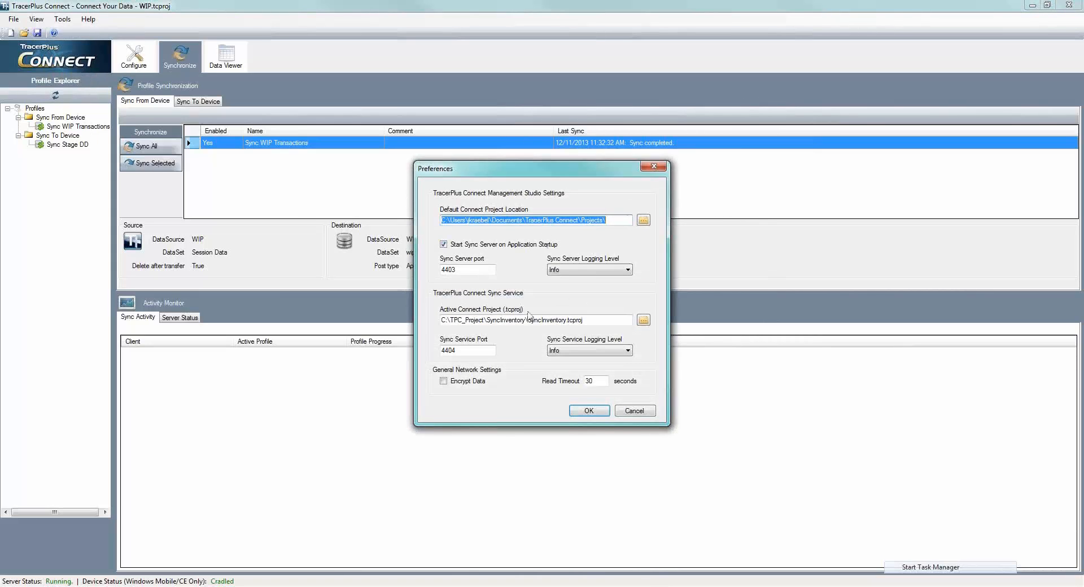
{"action": "left_click", "coordinate": [476, 319]}
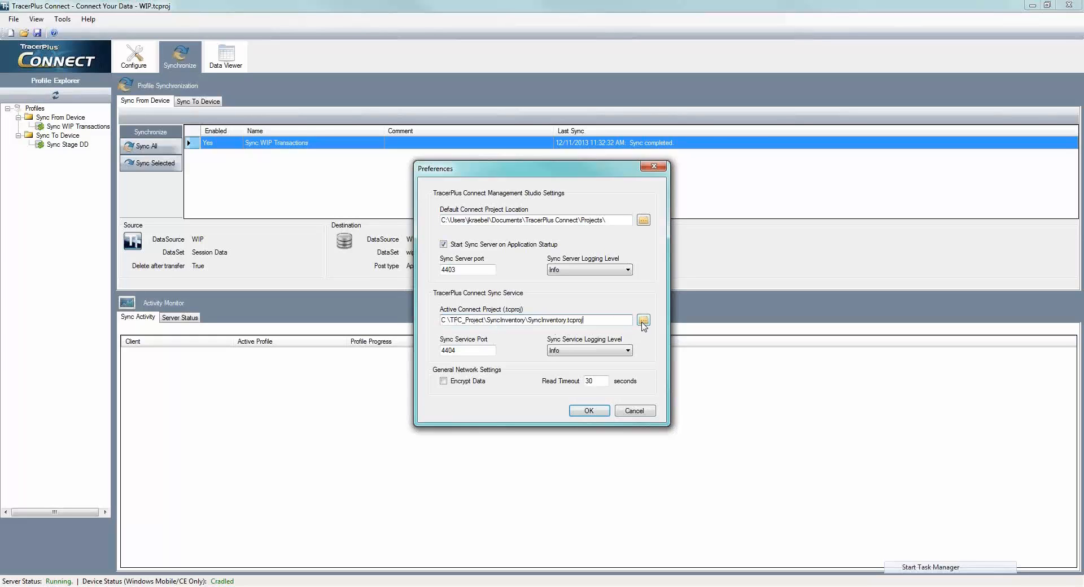
- Set the sync service's Active Connect Project to WIP.tcproj in the Projects\WIP folder and accept the preferences
{"action": "left_click", "coordinate": [642, 321]}
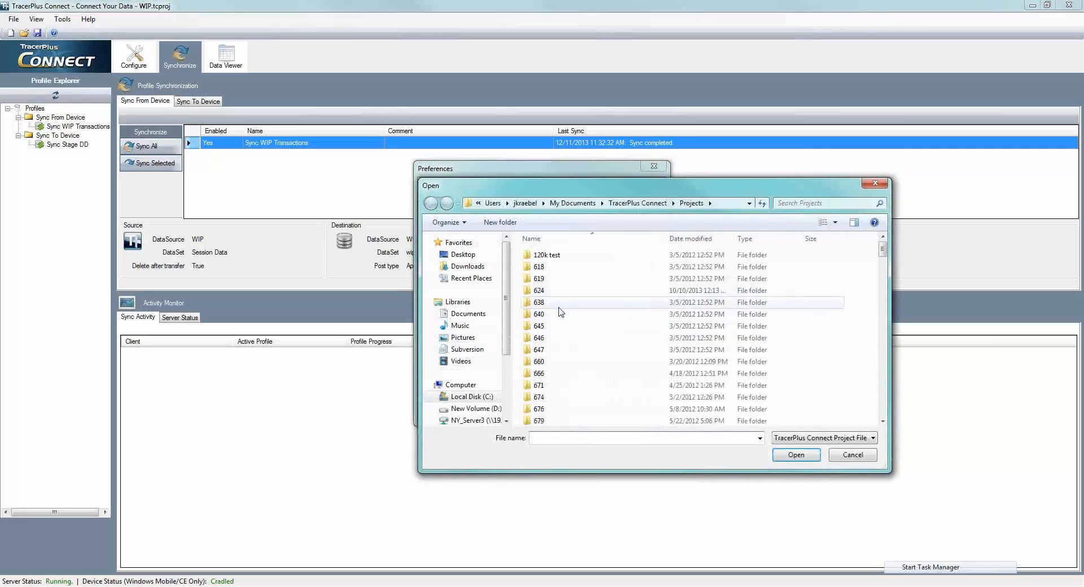
{"action": "scroll", "coordinate": [559, 339], "scroll_direction": "down", "scroll_amount": 10}
{"action": "double_click", "coordinate": [546, 385]}
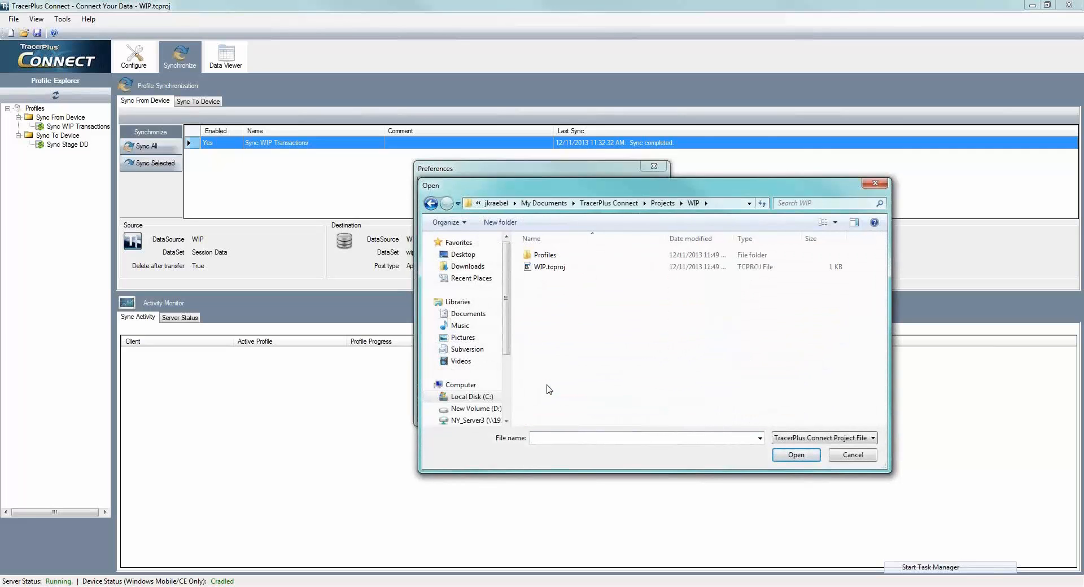
{"action": "double_click", "coordinate": [544, 268]}
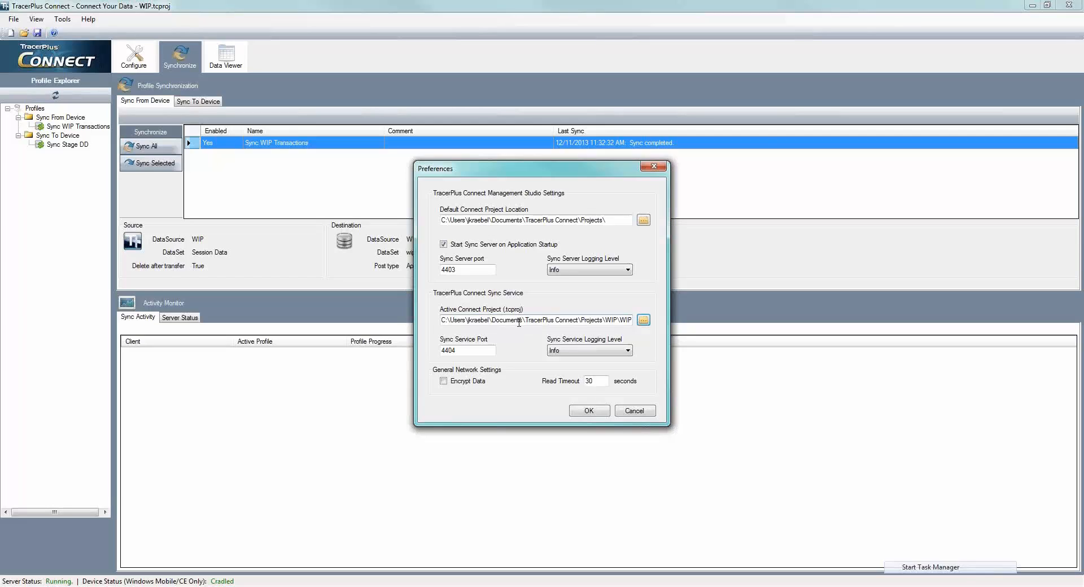
{"action": "left_click", "coordinate": [467, 350]}
{"action": "left_click", "coordinate": [590, 411]}
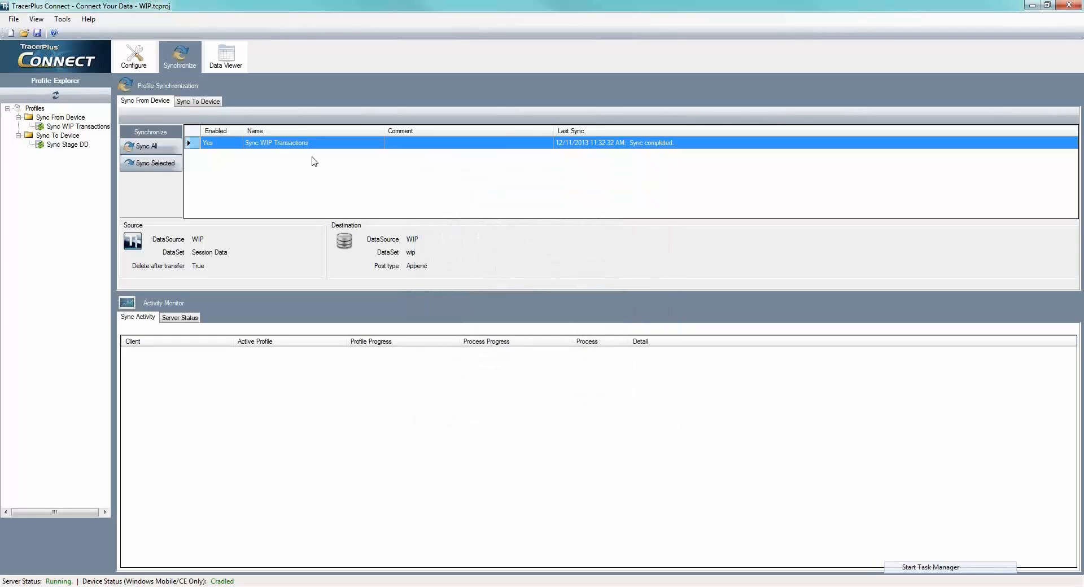
- Switch to TracerPlus Desktop and change the WIP project's Connect host port to 4404
{"action": "left_click", "coordinate": [813, 586]}
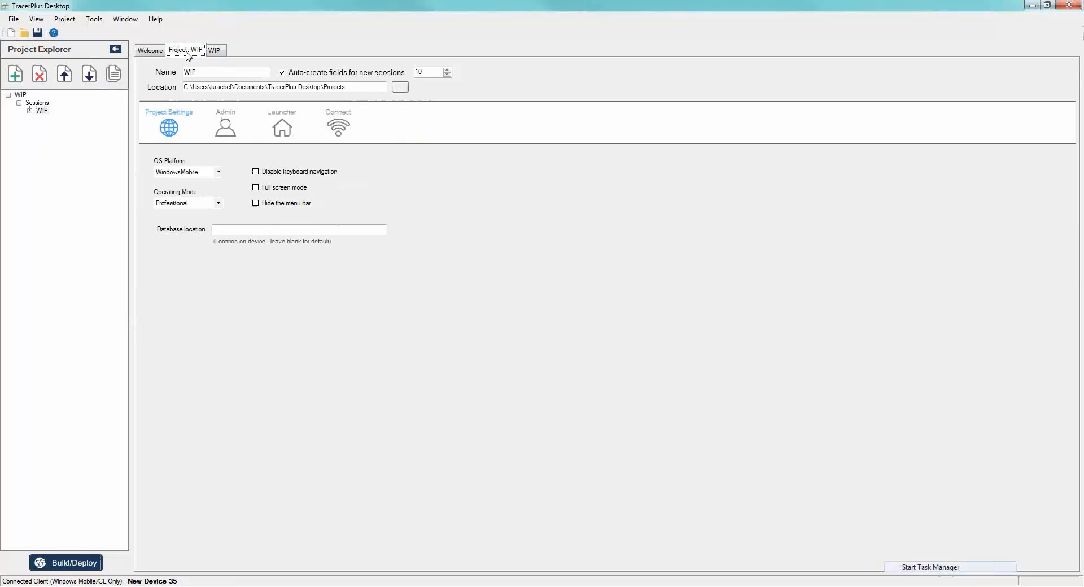
{"action": "left_click", "coordinate": [186, 52]}
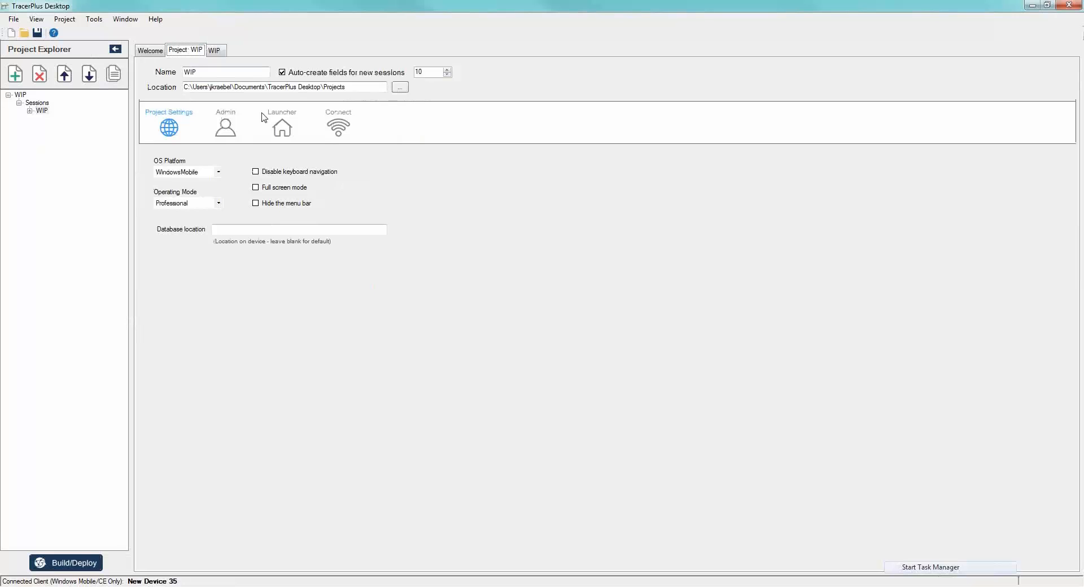
{"action": "left_click", "coordinate": [332, 127]}
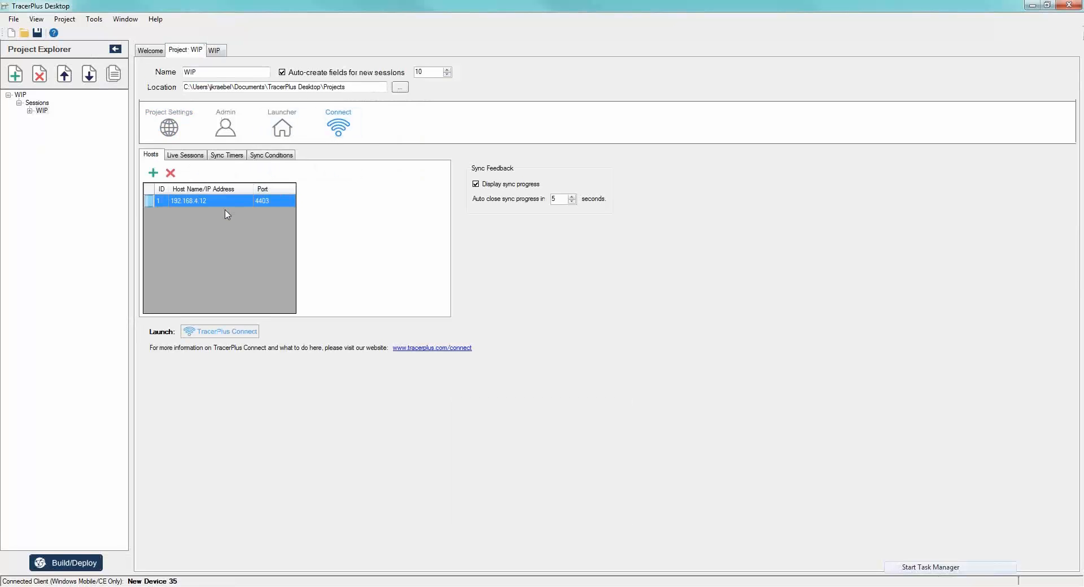
{"action": "left_click", "coordinate": [274, 200]}
{"action": "type", "text": "4"}
{"action": "key", "text": "Return"}
- Build and deploy the WIP project to the connected Windows Mobile device, then minimize TracerPlus Desktop
{"action": "left_click", "coordinate": [85, 564]}
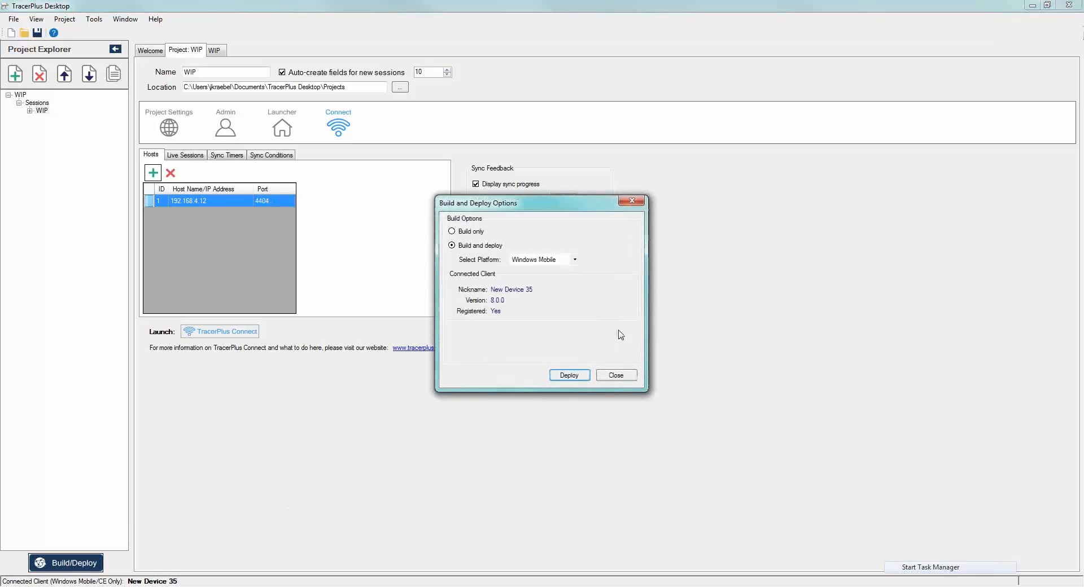
{"action": "left_click", "coordinate": [560, 375]}
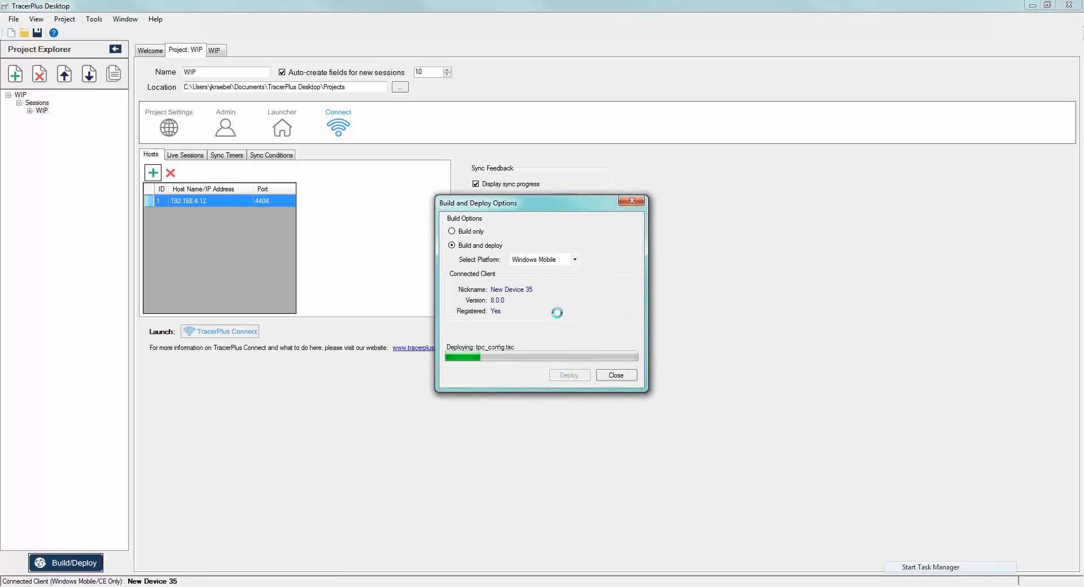
{"action": "left_click", "coordinate": [617, 375]}
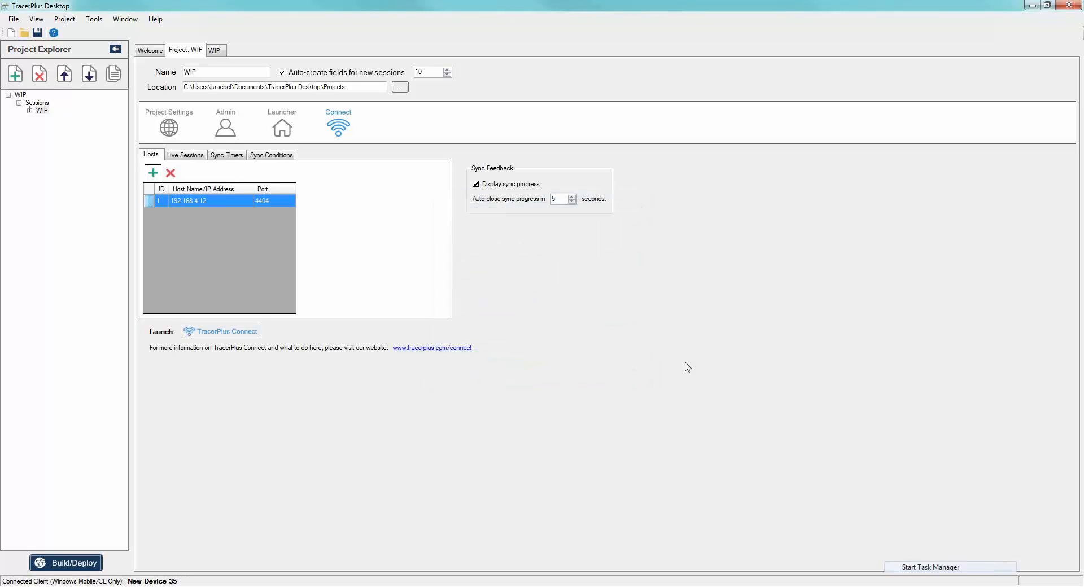
{"action": "left_click", "coordinate": [1032, 5]}
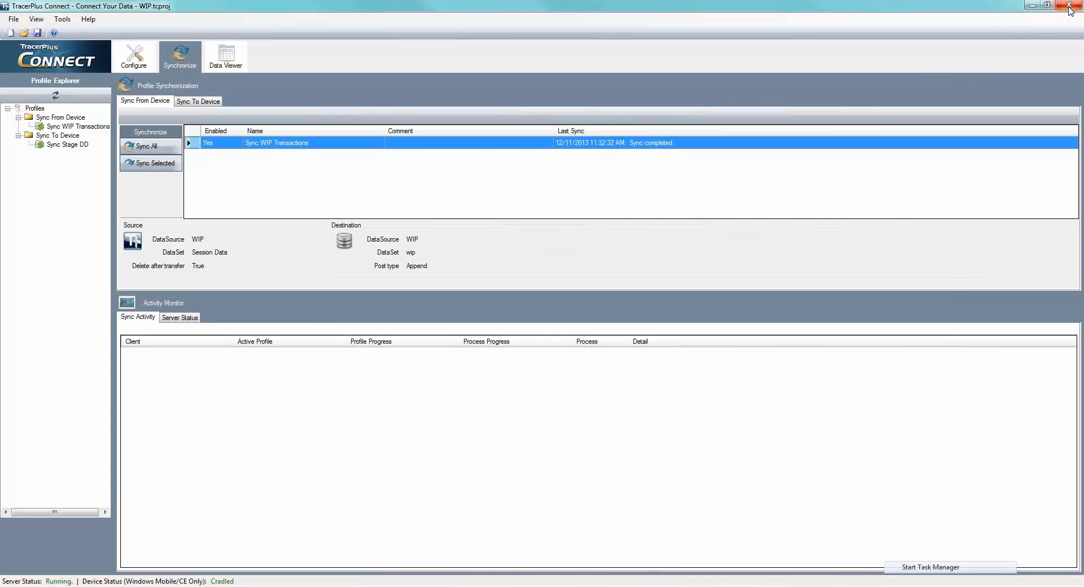
- Close TracerPlus Connect and start its sync service from the TracerPlus Connect 8 Service Monitor
{"action": "left_click", "coordinate": [1069, 5]}
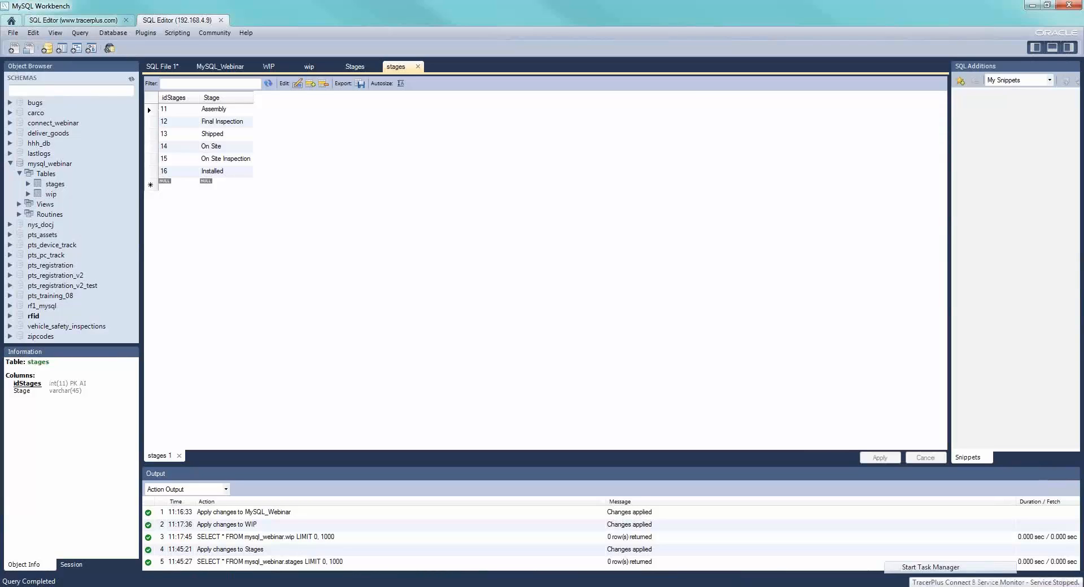
{"action": "right_click", "coordinate": [973, 586]}
{"action": "left_click", "coordinate": [932, 548]}
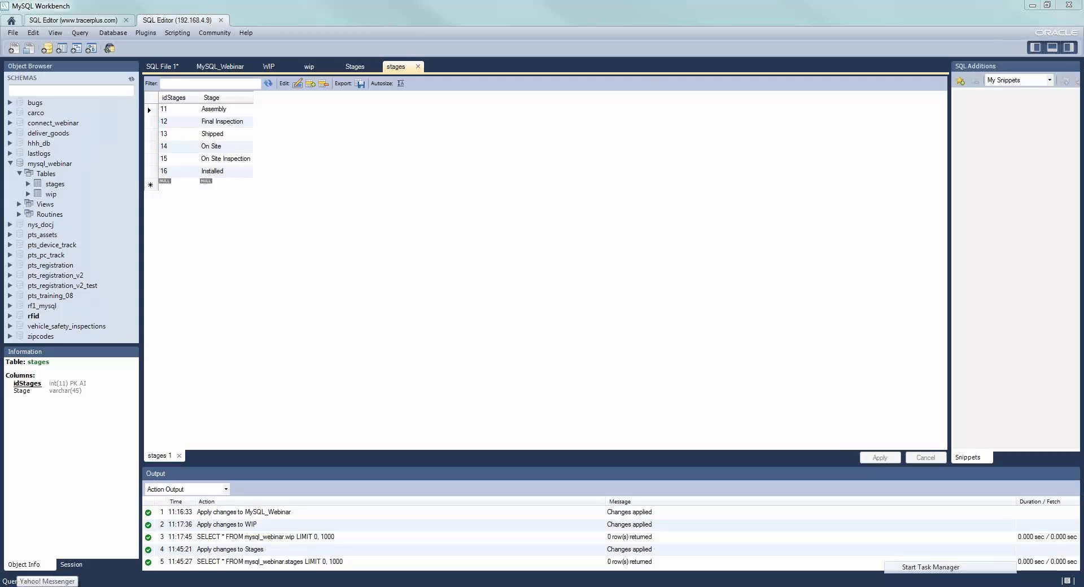
- Look up the Start Service and Stop Service shortcuts of TracerPlus Connect 8 among the installed PTS programs
{"action": "left_click", "coordinate": [14, 586]}
{"action": "left_click", "coordinate": [47, 548]}
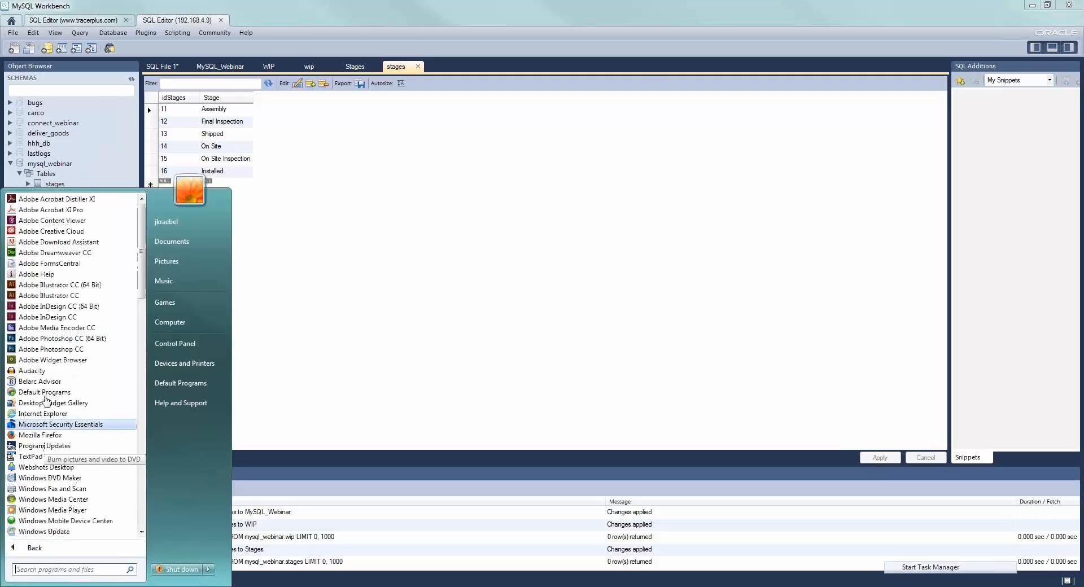
{"action": "scroll", "coordinate": [21, 397], "scroll_direction": "down", "scroll_amount": 10}
{"action": "scroll", "coordinate": [25, 418], "scroll_direction": "down", "scroll_amount": 4}
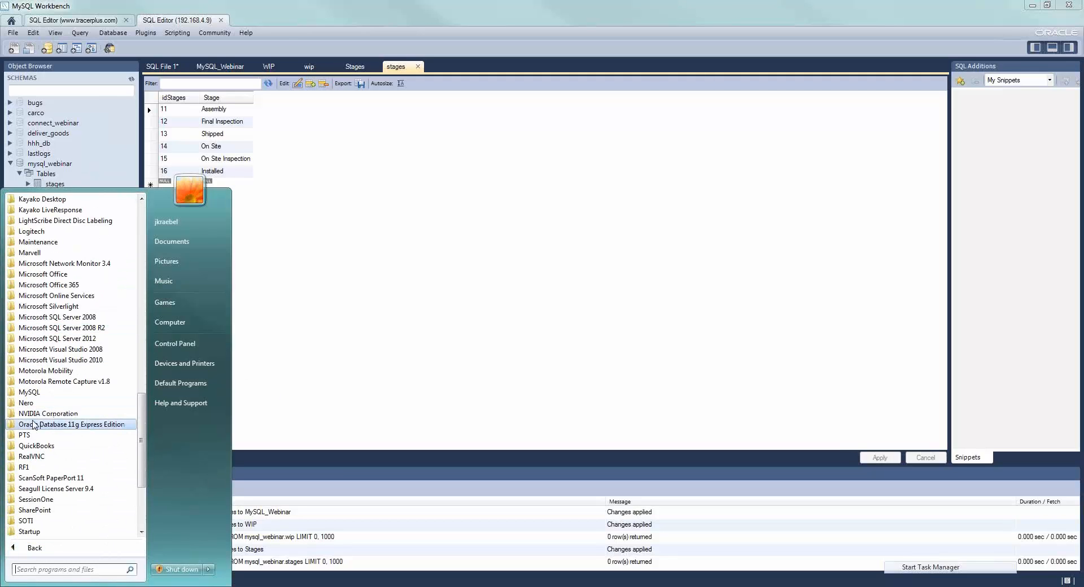
{"action": "left_click", "coordinate": [34, 436]}
{"action": "scroll", "coordinate": [34, 439], "scroll_direction": "down", "scroll_amount": 1}
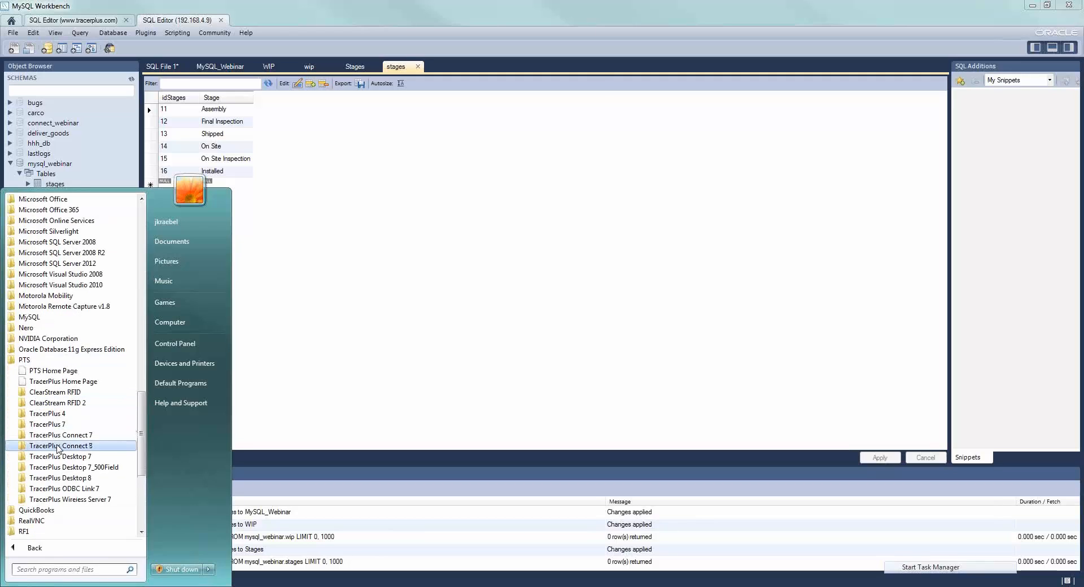
{"action": "left_click", "coordinate": [59, 449]}
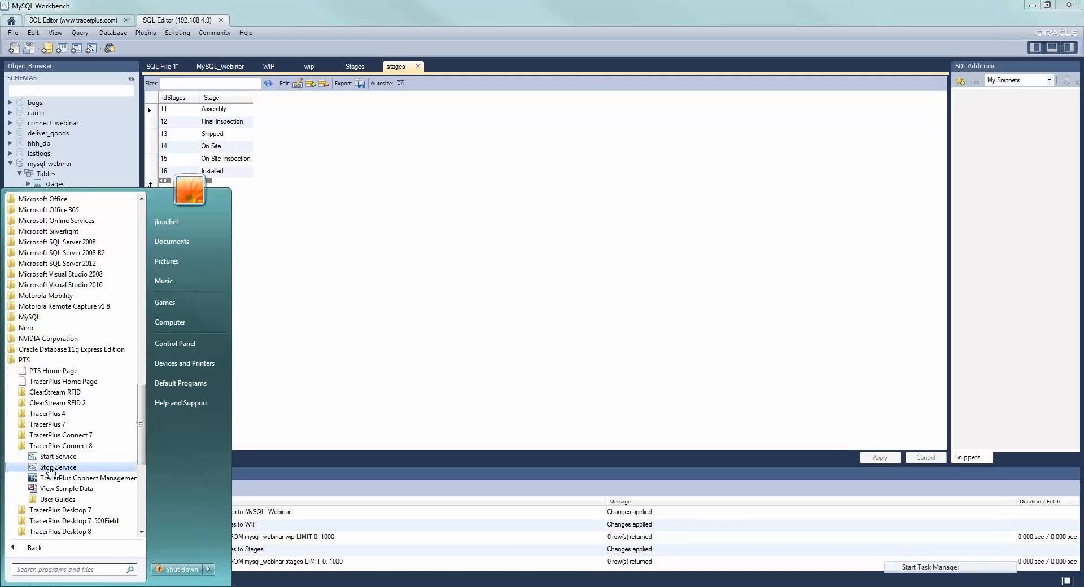
{"action": "left_click", "coordinate": [472, 335]}
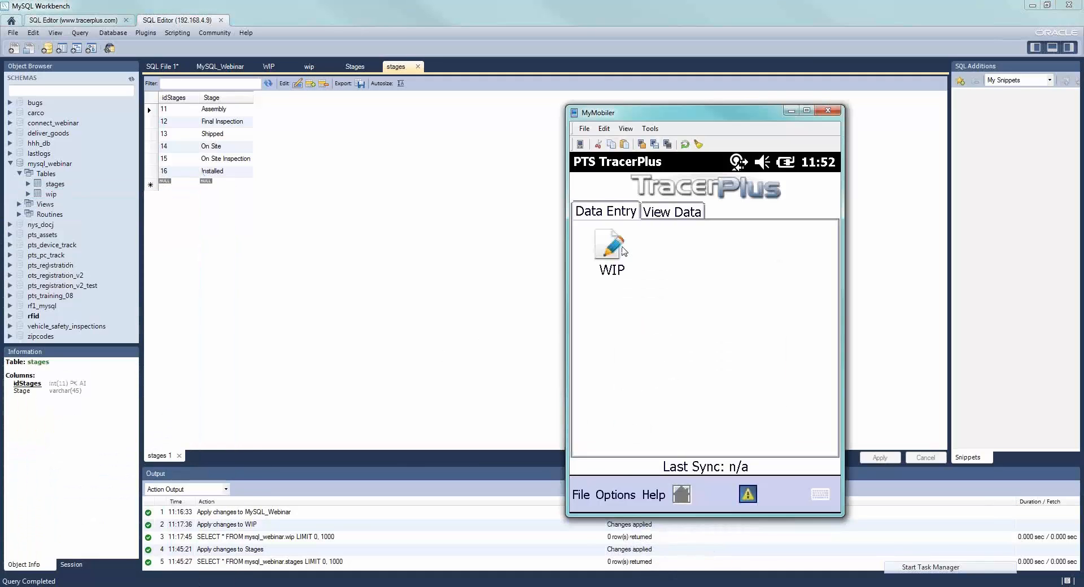
- Open the WIP form on the device in MyMobiler, run its Update sync and pick an entry from the Stage choices
{"action": "left_click", "coordinate": [619, 253]}
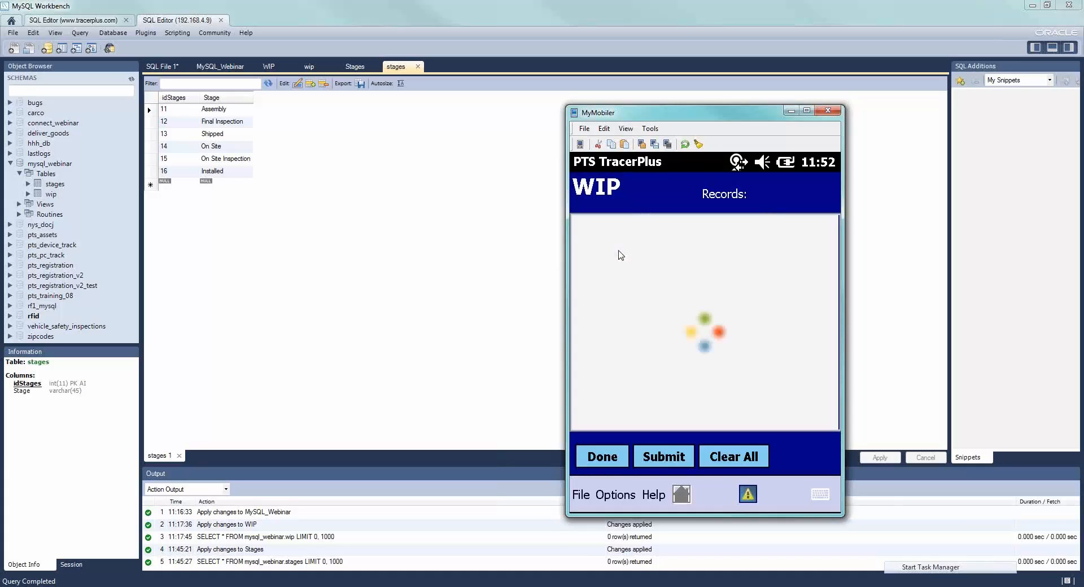
{"action": "left_click", "coordinate": [788, 268]}
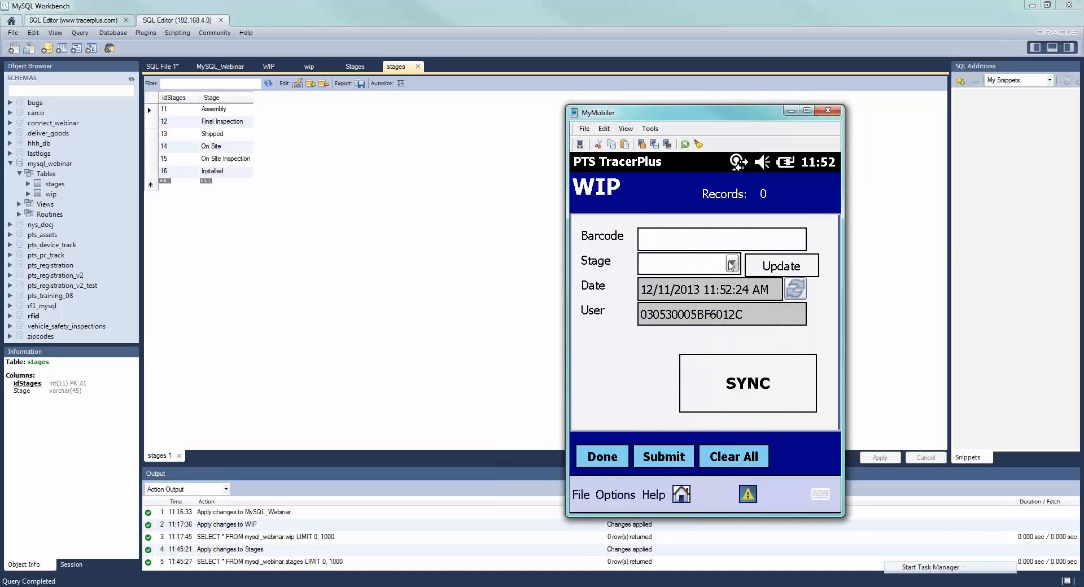
{"action": "left_click", "coordinate": [732, 267]}
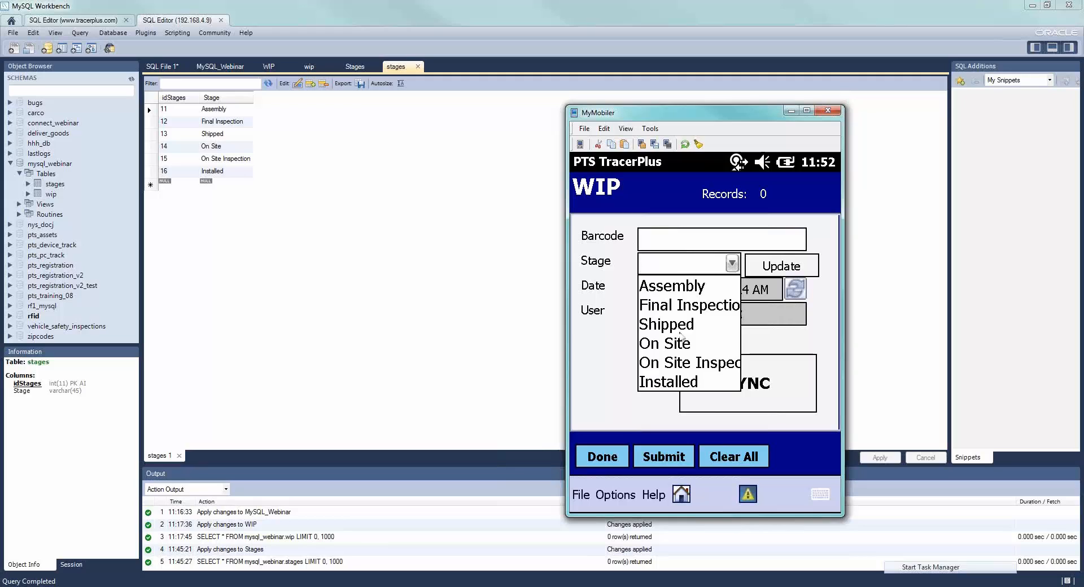
{"action": "left_click", "coordinate": [681, 336]}
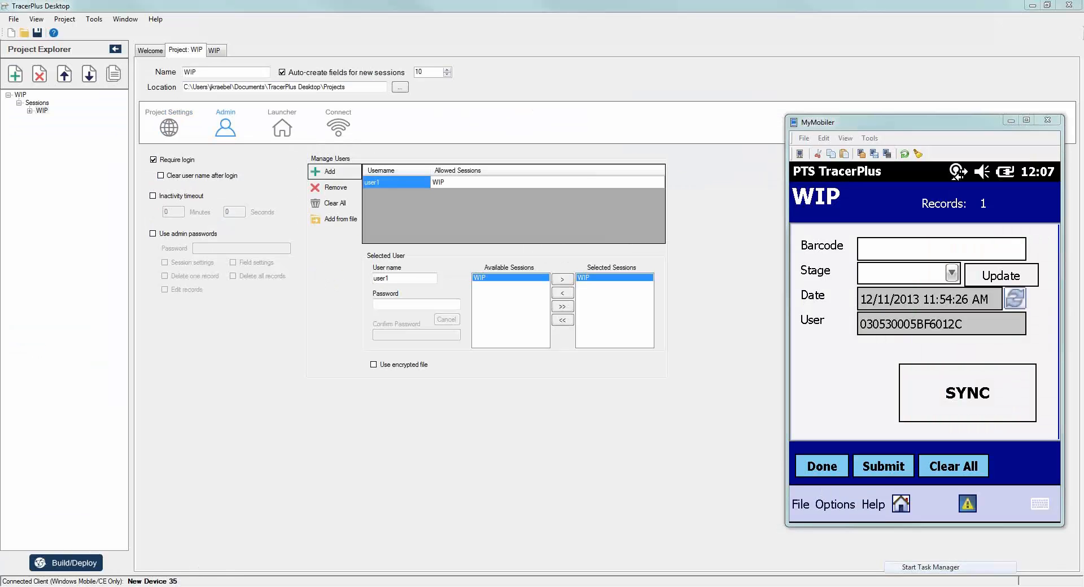